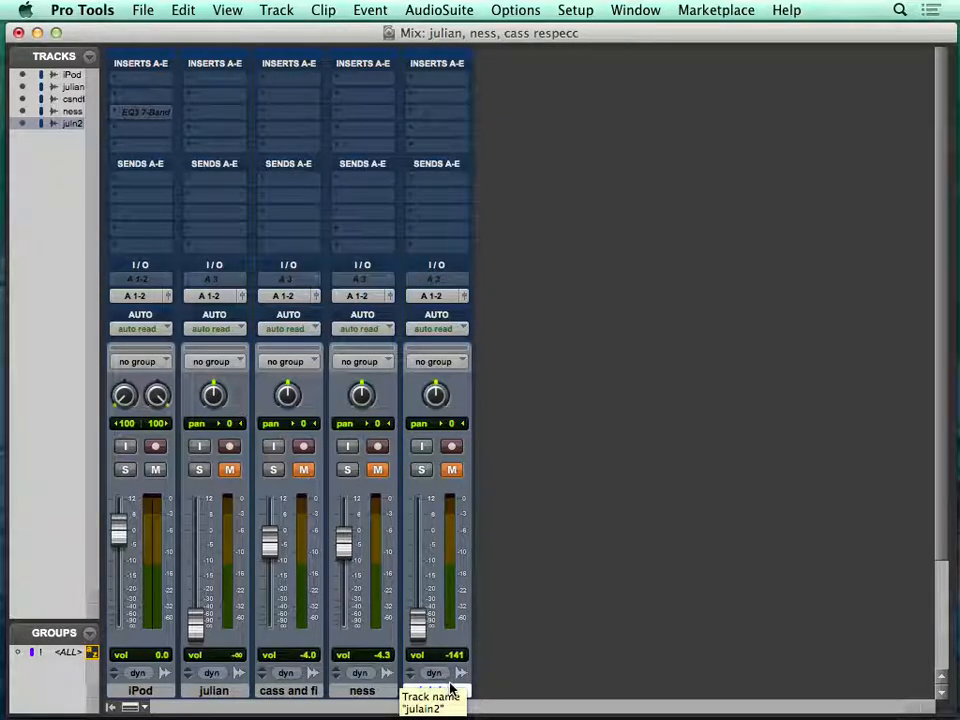
Create one new stereo Master Fader track with the Samples timebase and start session playback.
key("super+shift+n")
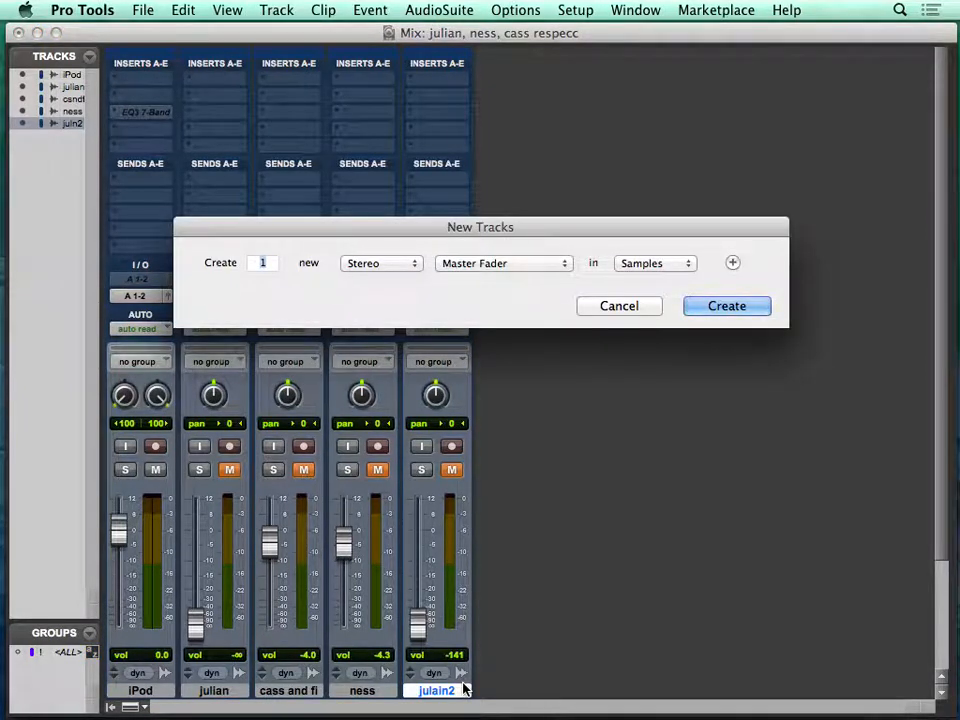
key("Return")
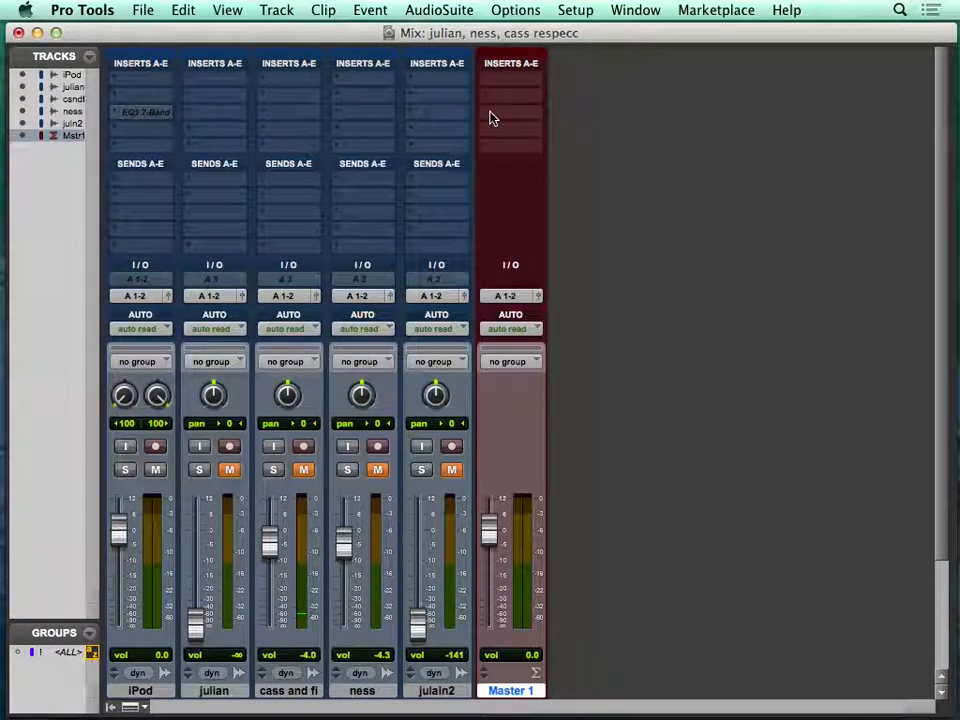
key("super+equal")
key("space")
key("super+equal")
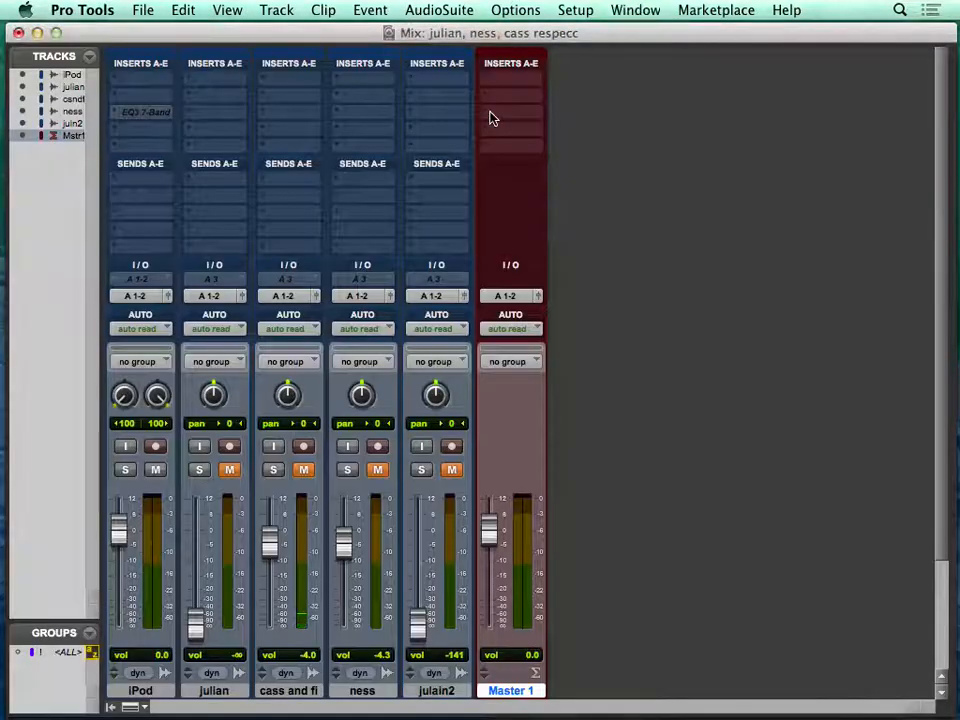
Insert the stereo LinMB multichannel dynamics plug-in in the third insert slot of the Master 1 track.
left_click(490, 118)
mouse_move(600, 143)
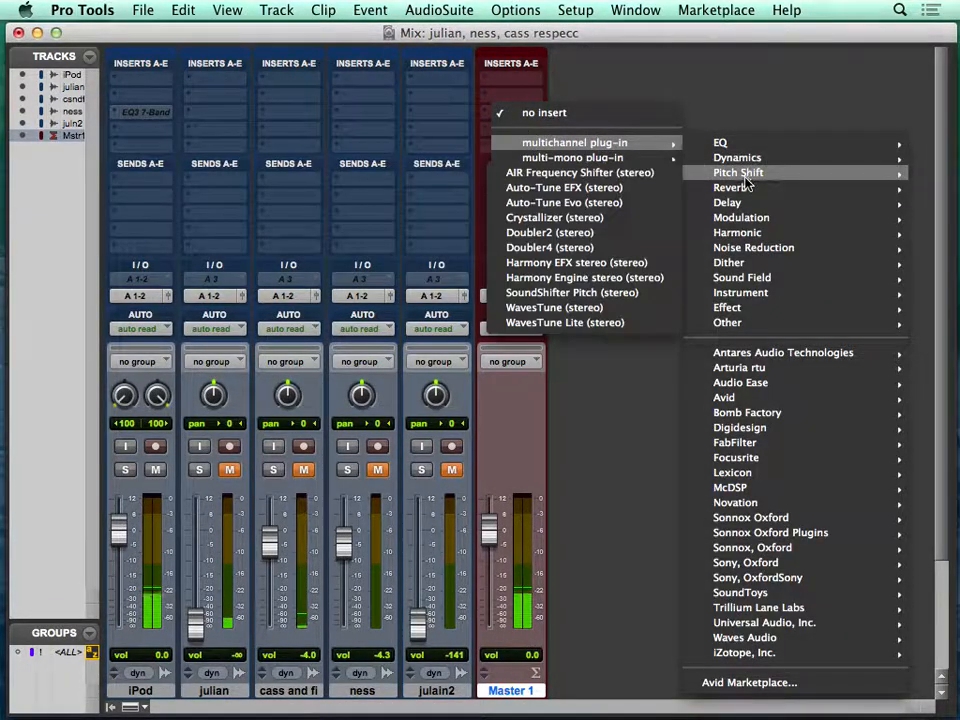
mouse_move(743, 163)
scroll(520, 437, "down", 5)
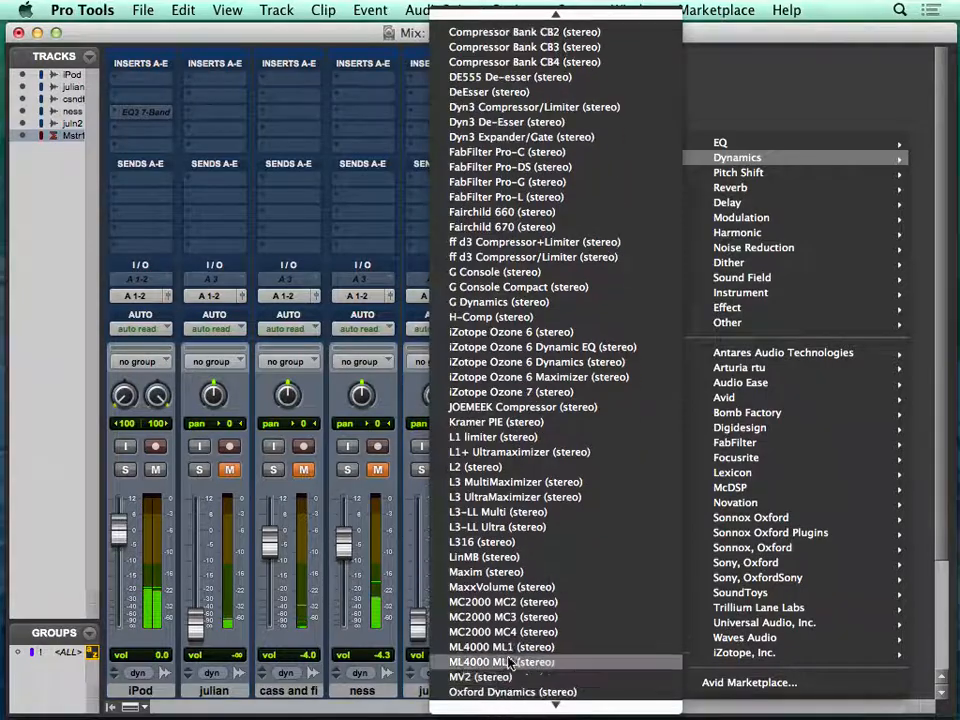
left_click(522, 556)
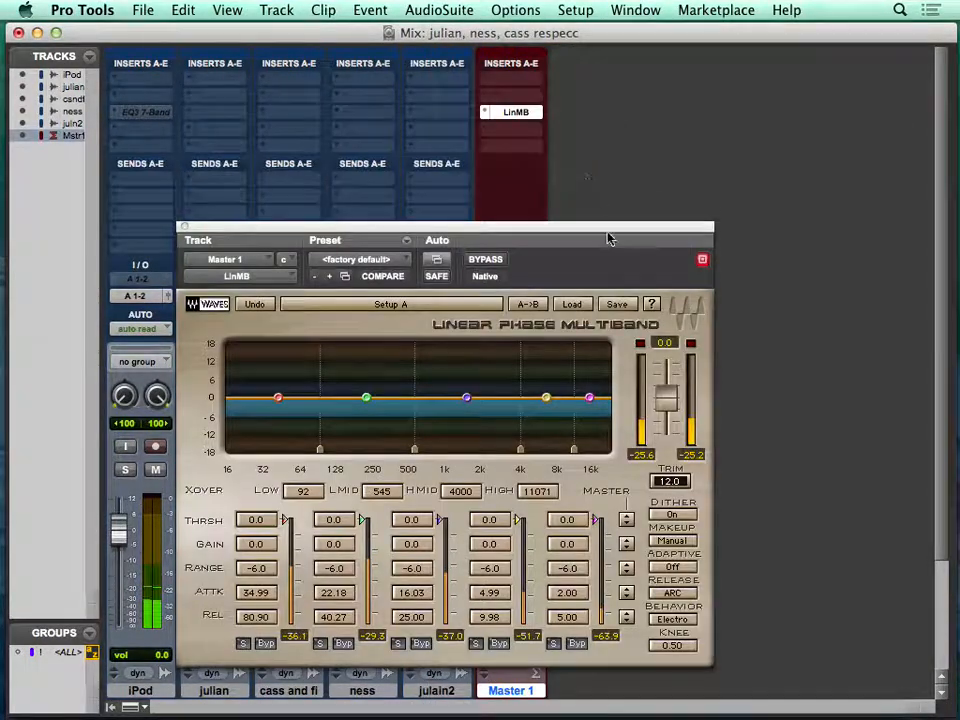
Load a factory preset in the Linear Phase Multiband on Master 1 and close the plug-in window.
left_click(576, 304)
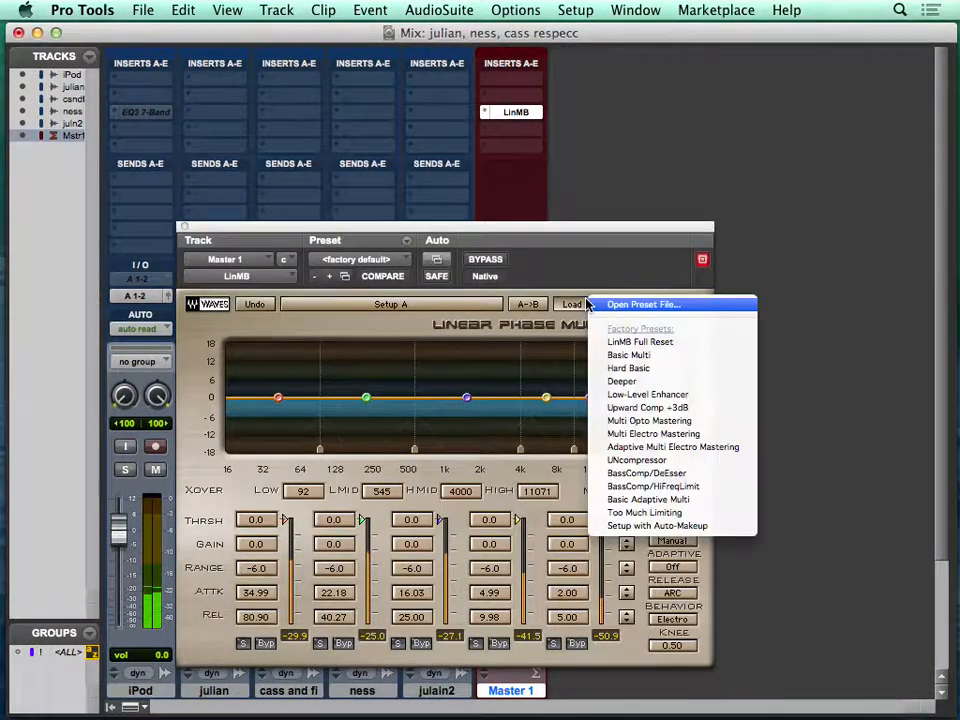
left_click(676, 455)
left_click(184, 228)
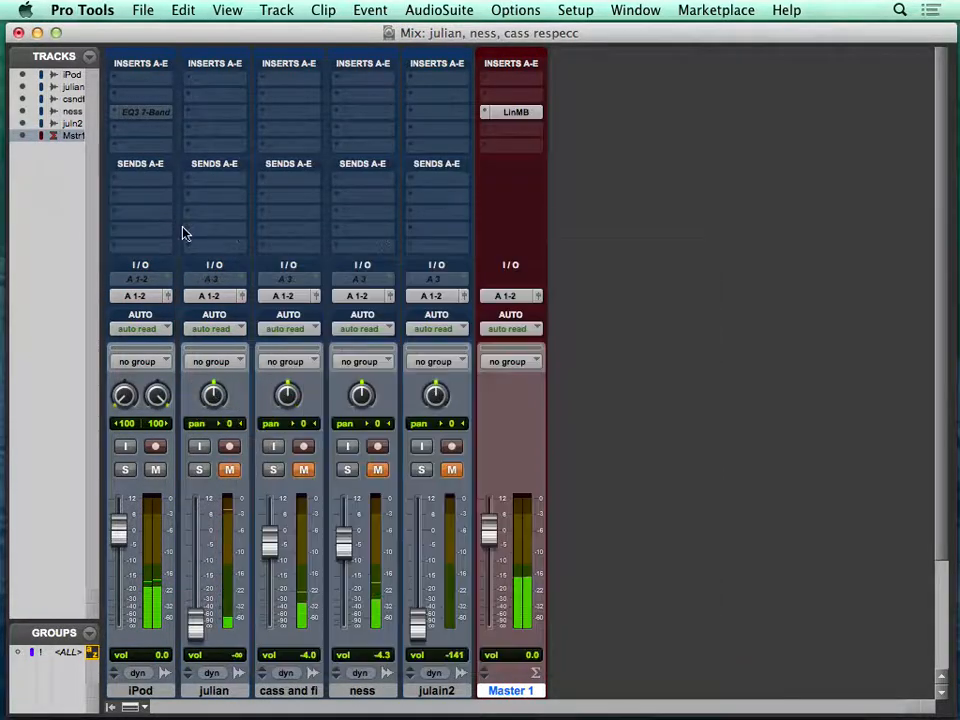
Insert the stereo Oxford Limiter in the fourth insert slot of the Master 1 track, after LinMB.
left_click(487, 130)
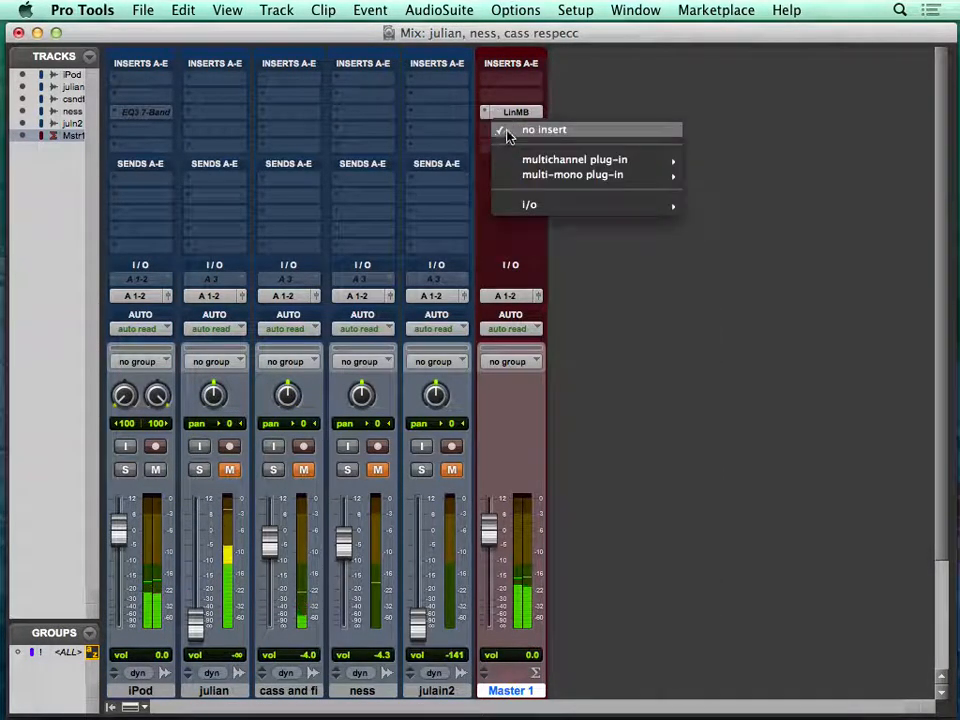
mouse_move(634, 163)
mouse_move(722, 178)
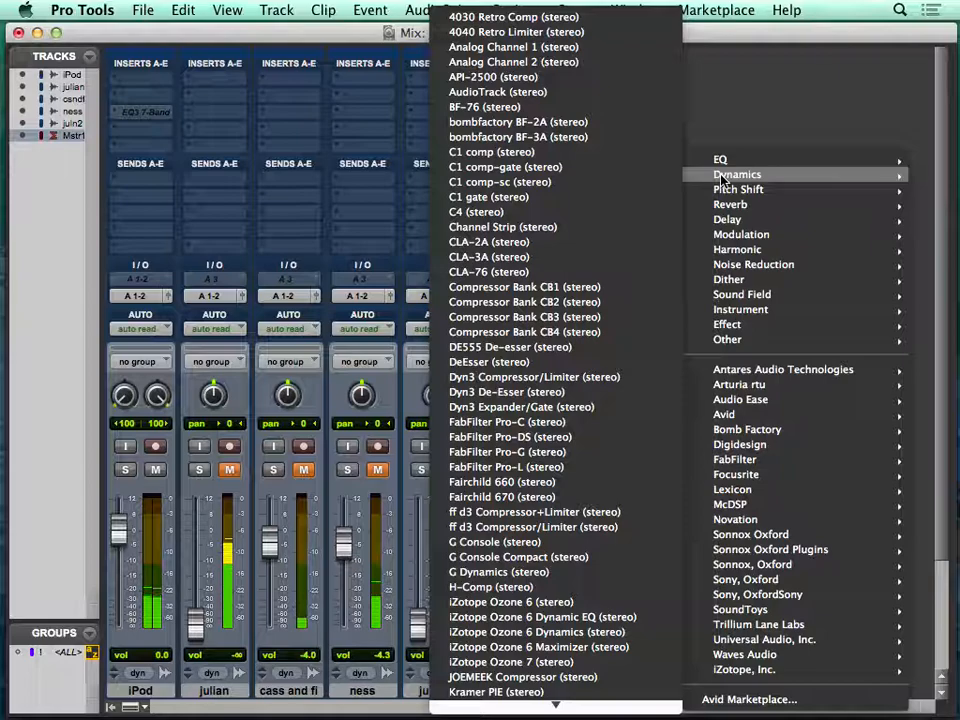
mouse_move(727, 569)
left_click(632, 570)
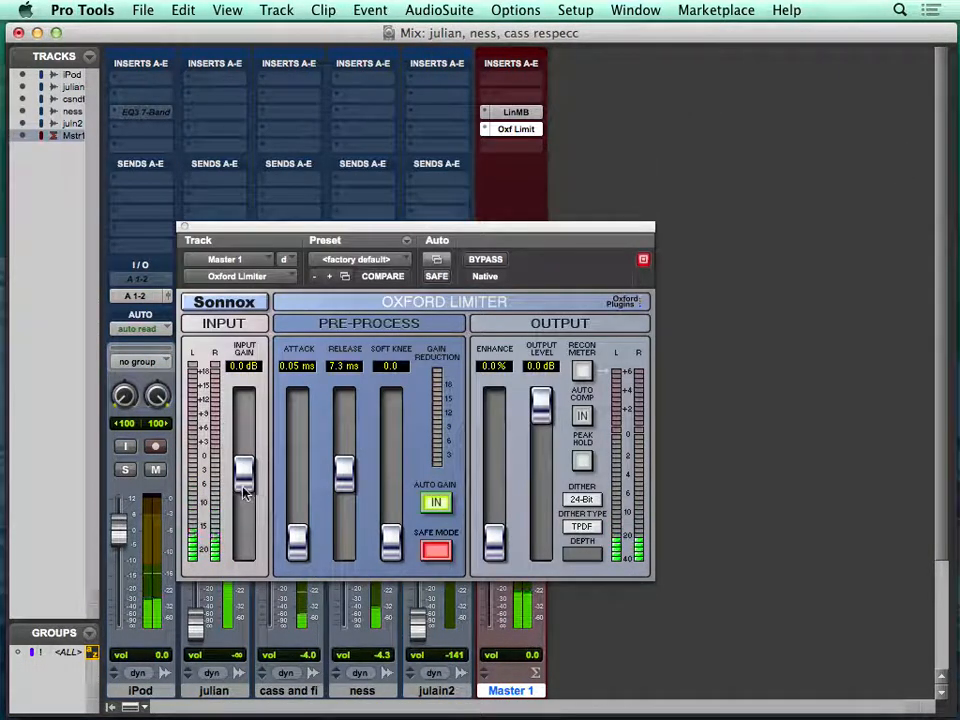
Set the Oxford Limiter's input gain to about 6.2 dB, raise its Enhance amount, and close the plug-in window.
left_click_drag(243, 462, 243, 450)
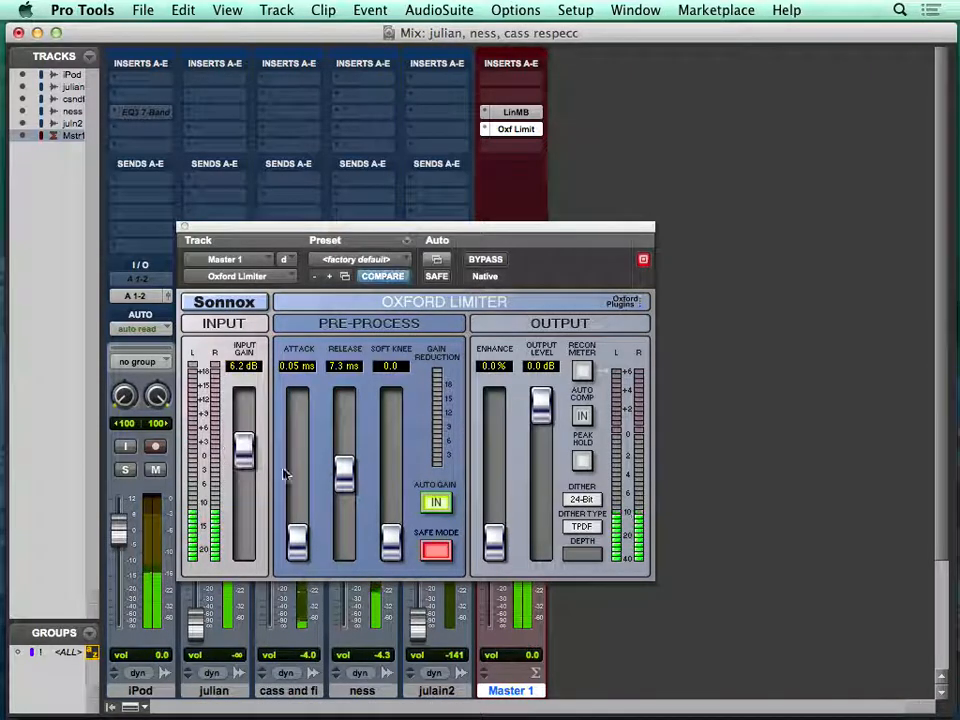
left_click_drag(494, 541, 482, 488)
left_click(184, 228)
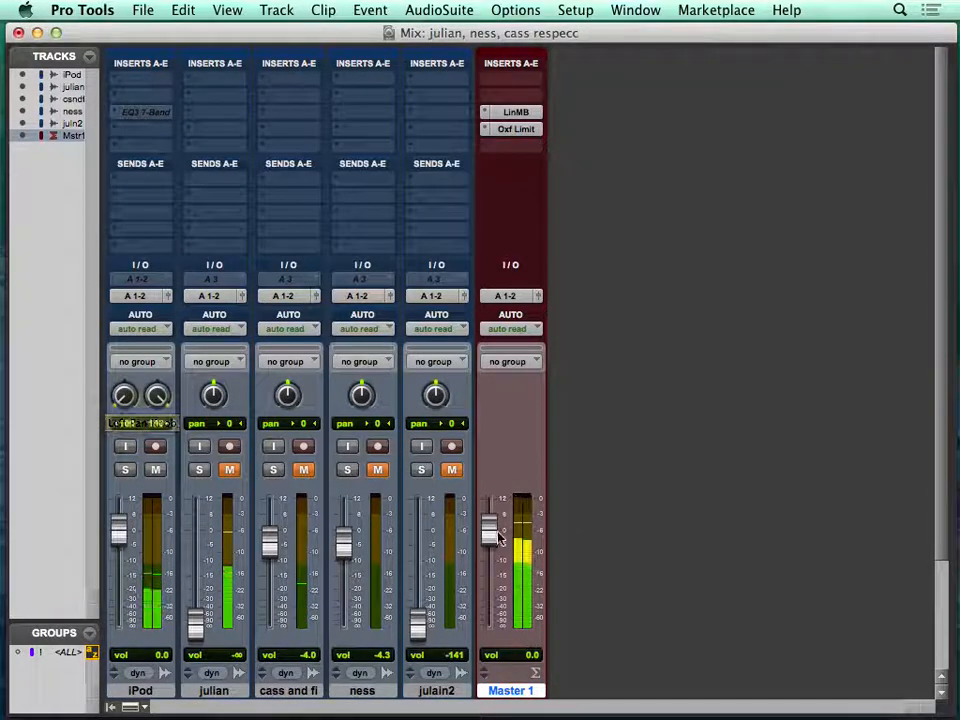
Unmute the first vocal track beside iPod and raise its fader to about -6.8 dB.
left_click(229, 469)
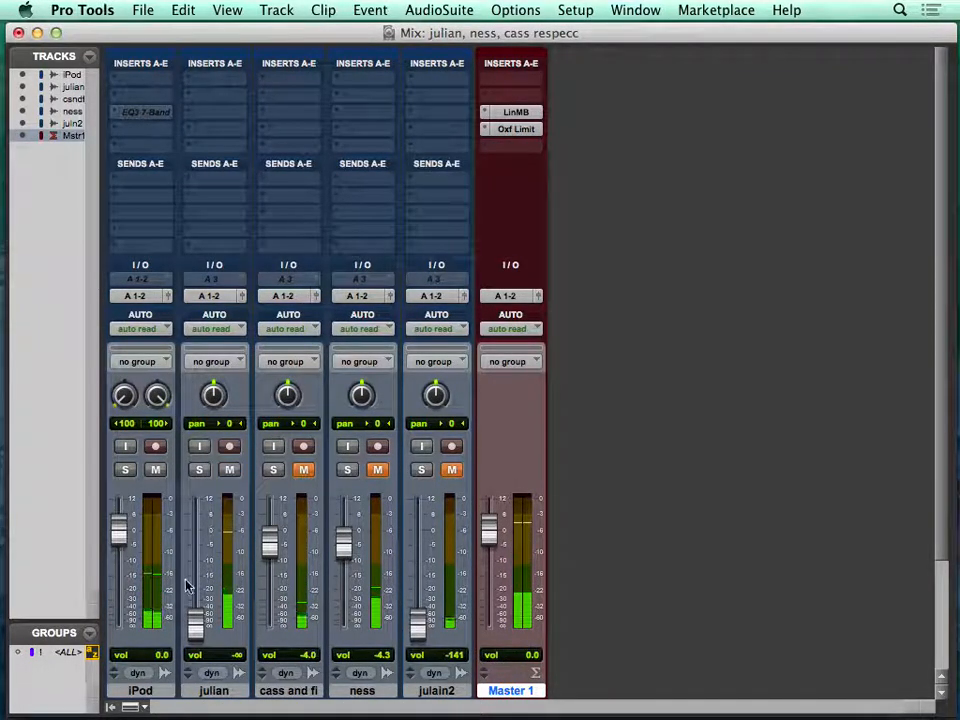
left_click_drag(193, 620, 197, 550)
key("XF86AudioLowerVolume")
Select the vox3_01 clip from about 0:11.5 to 0:28.2 in the Edit window and play that section.
key("super+equal")
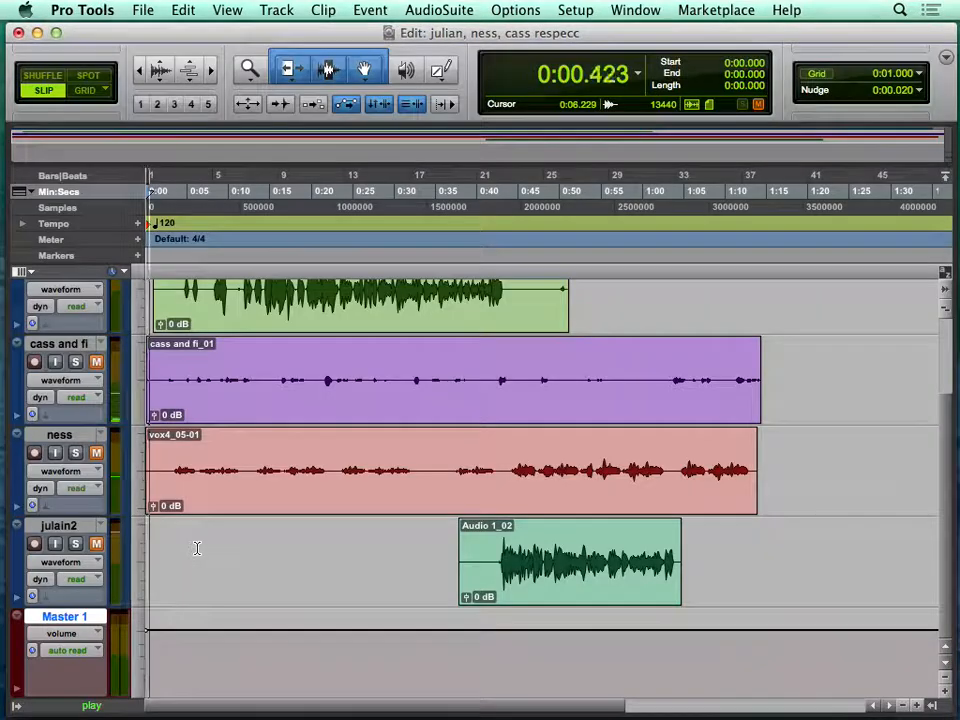
scroll(199, 422, "up", 3)
key("space")
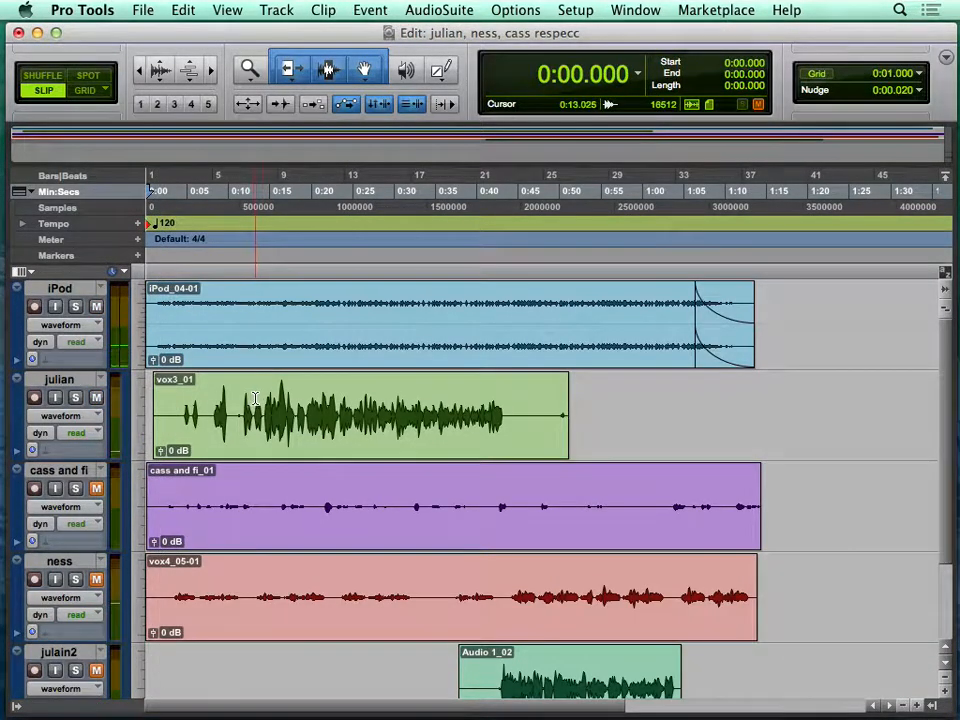
left_click_drag(241, 401, 379, 396)
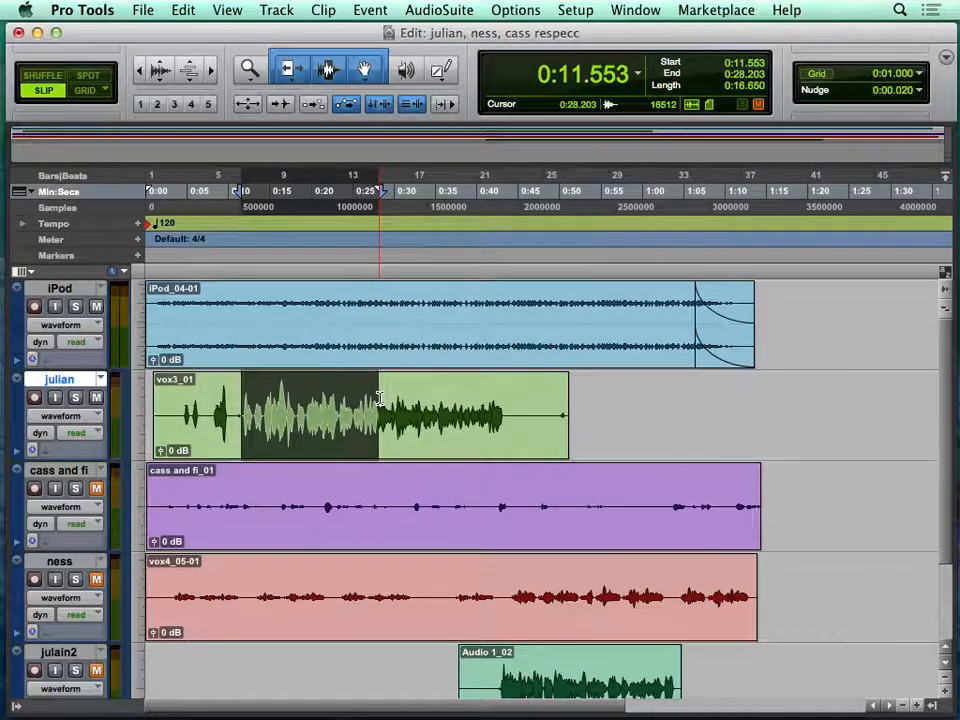
key("space")
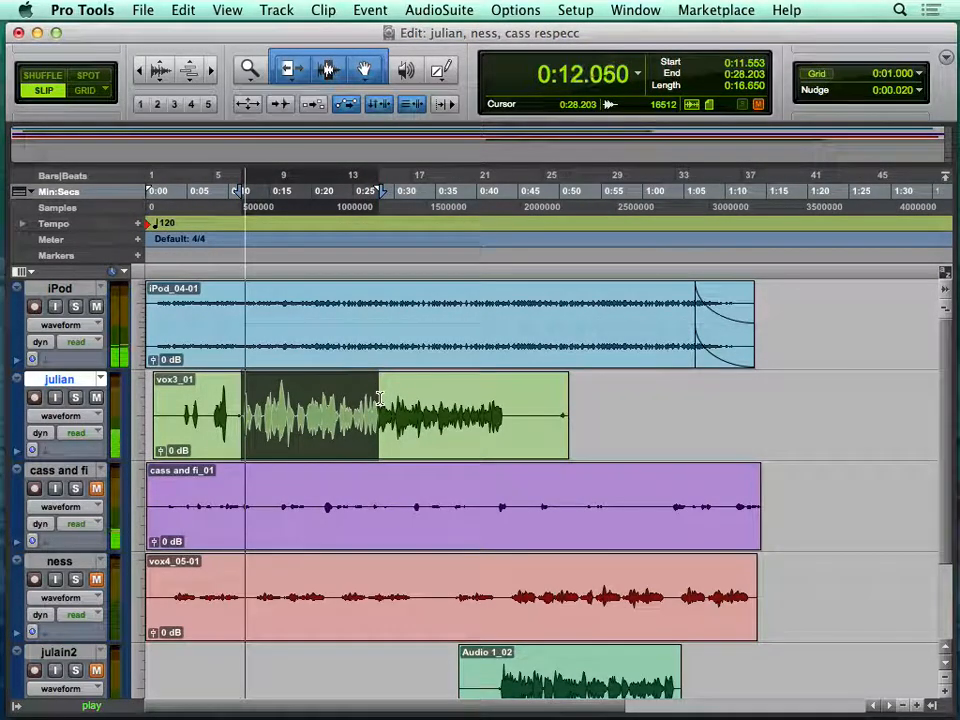
key("space")
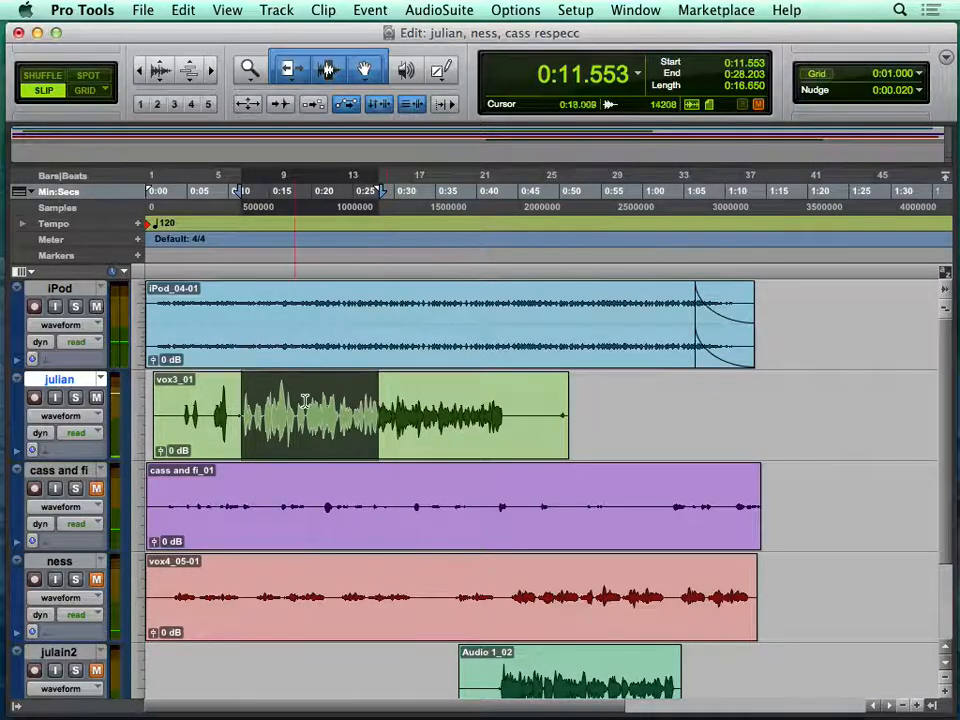
Play a section from the middle of the vox3_01 clip and lower that vocal track's fader to about -9.2 dB.
left_click_drag(308, 400, 445, 399)
key("space")
key("super+equal")
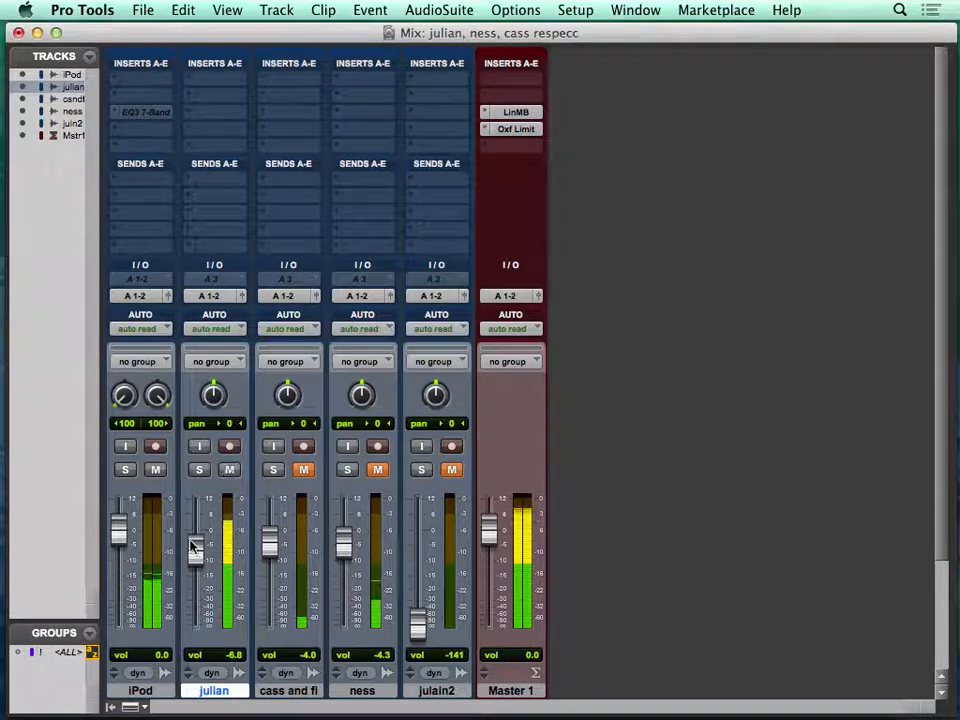
left_click_drag(196, 550, 195, 556)
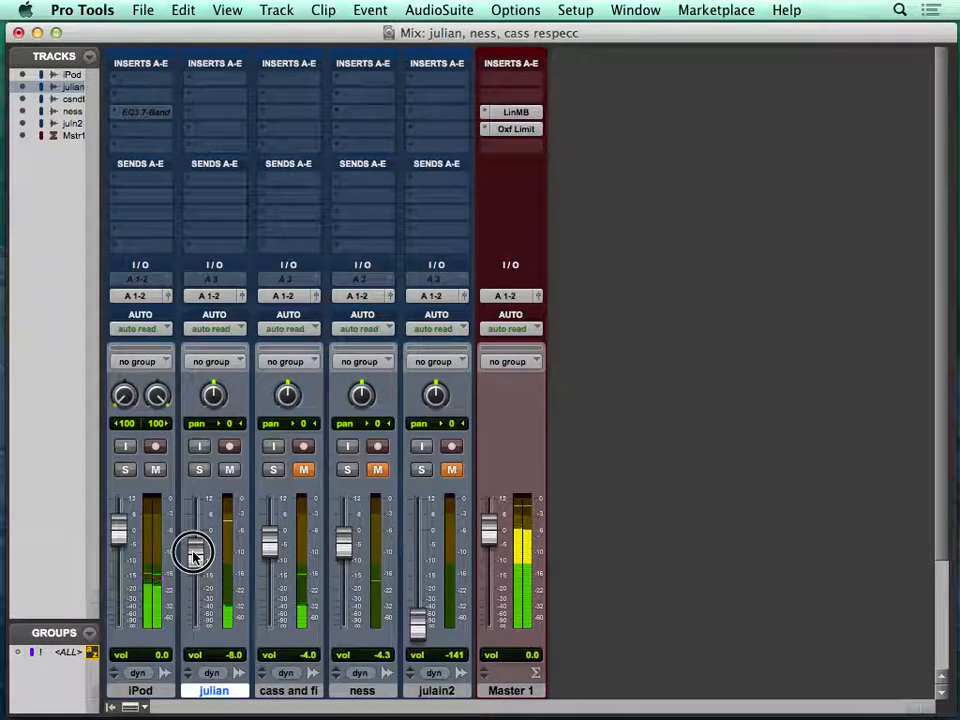
key("XF86AudioLowerVolume")
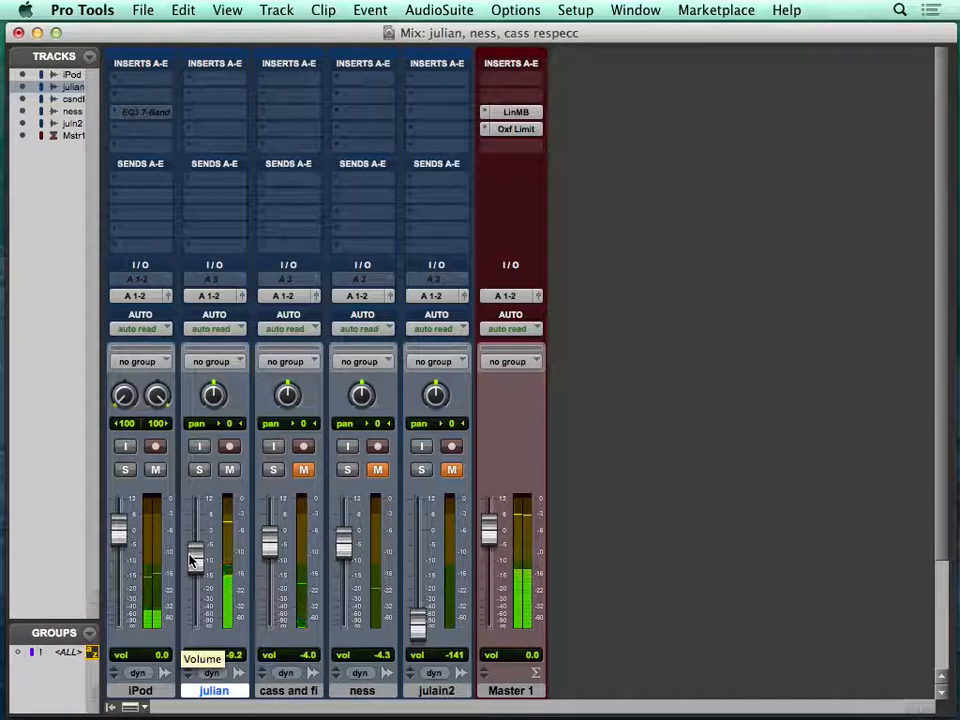
key("XF86AudioLowerVolume")
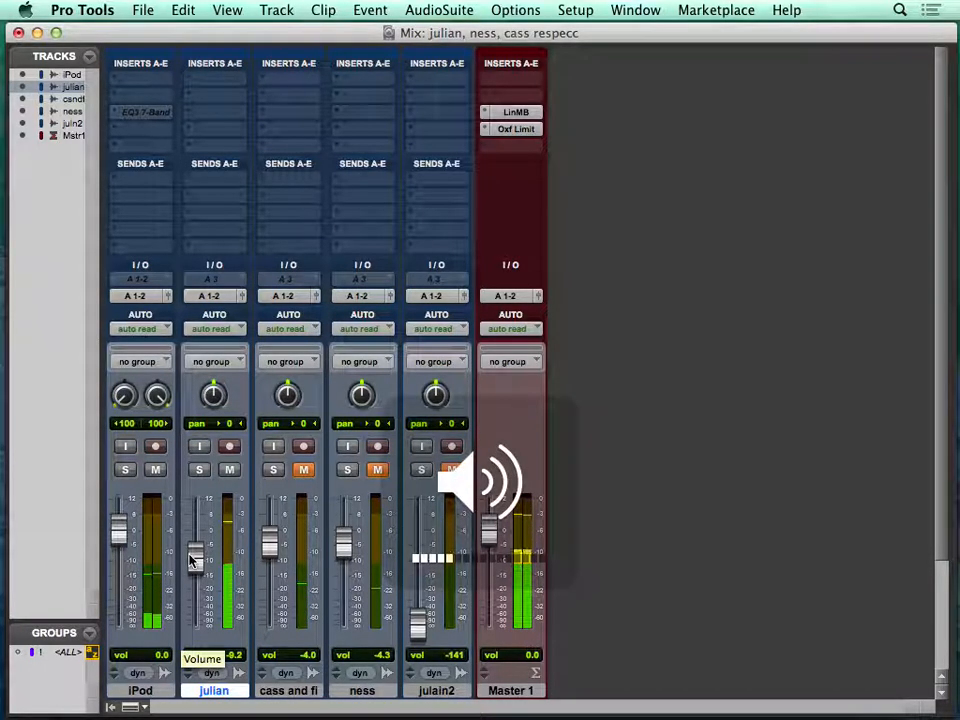
Mute the iPod track and insert the mono EQ3 7-Band in the second insert slot of the first vocal track.
left_click(159, 471)
left_click(206, 112)
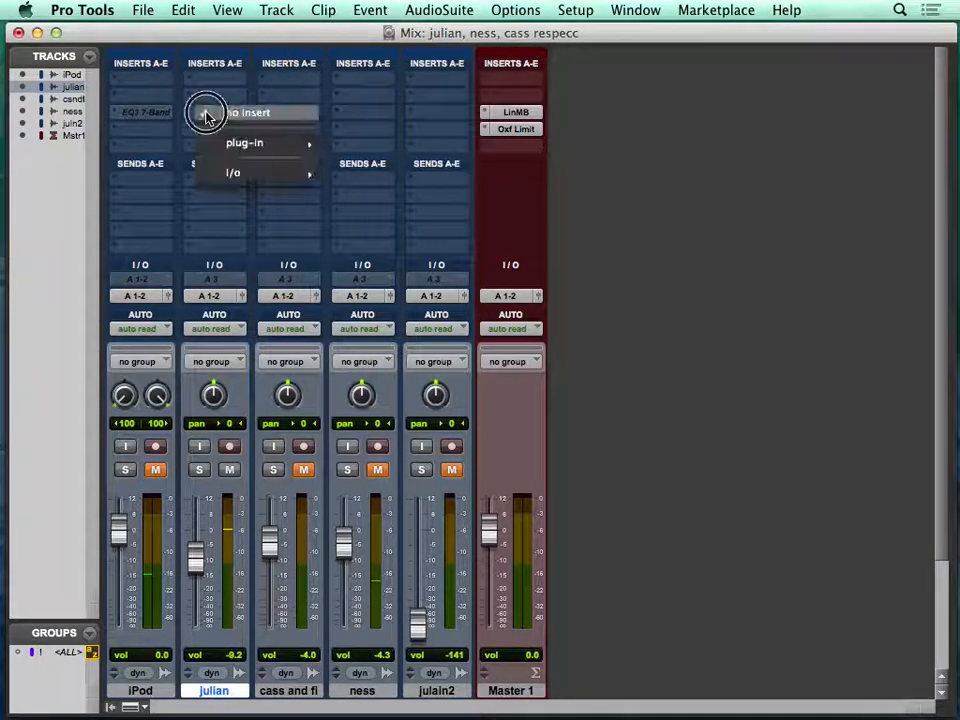
left_click(198, 97)
left_click(198, 96)
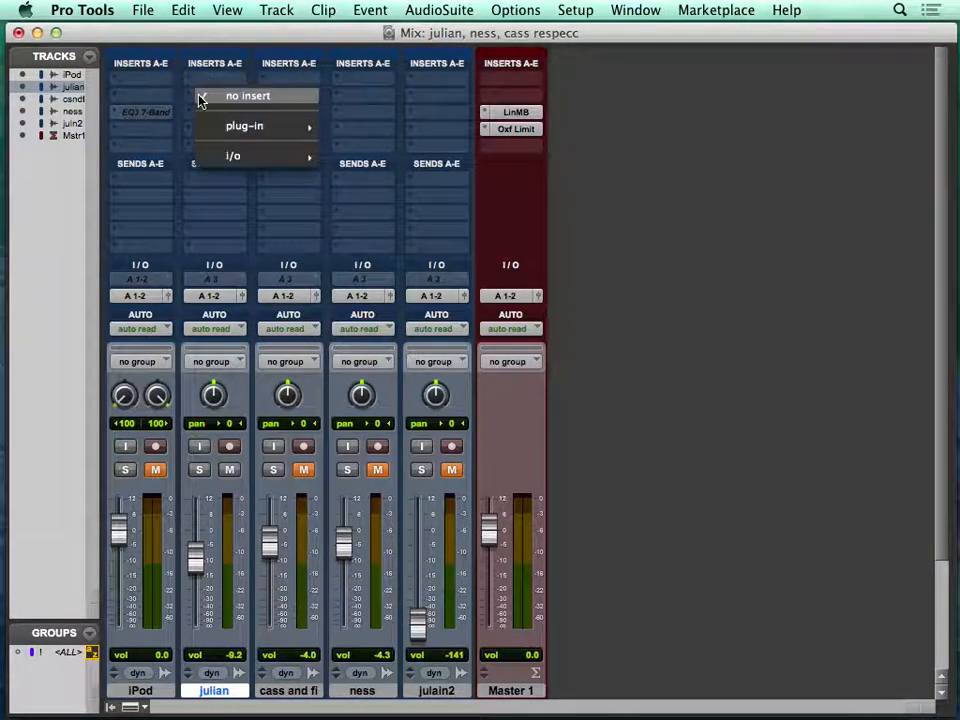
mouse_move(259, 130)
mouse_move(387, 129)
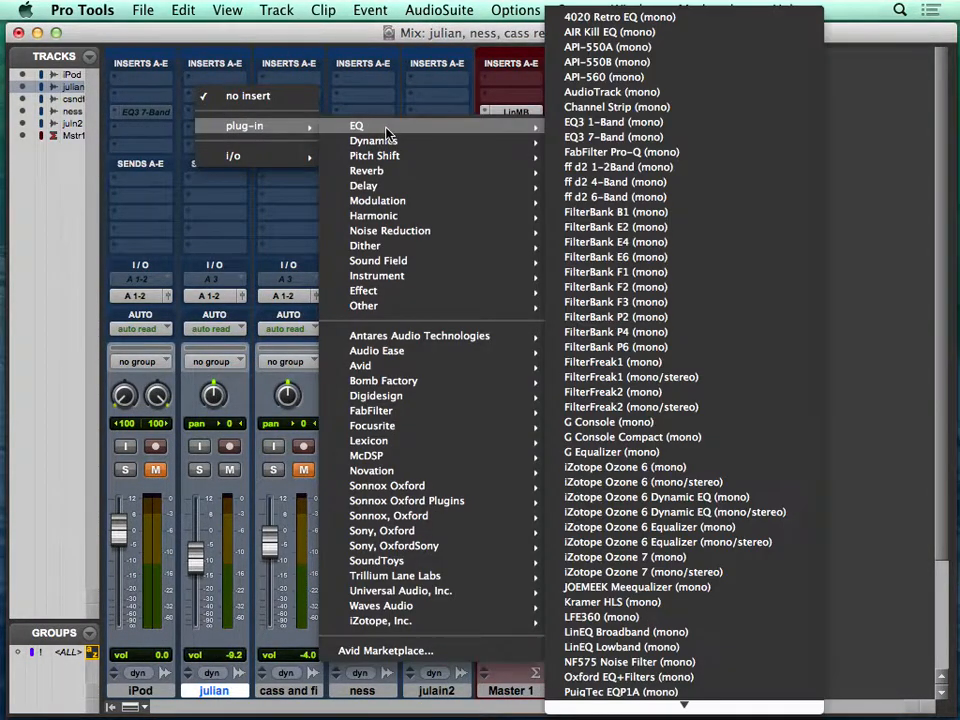
left_click(645, 137)
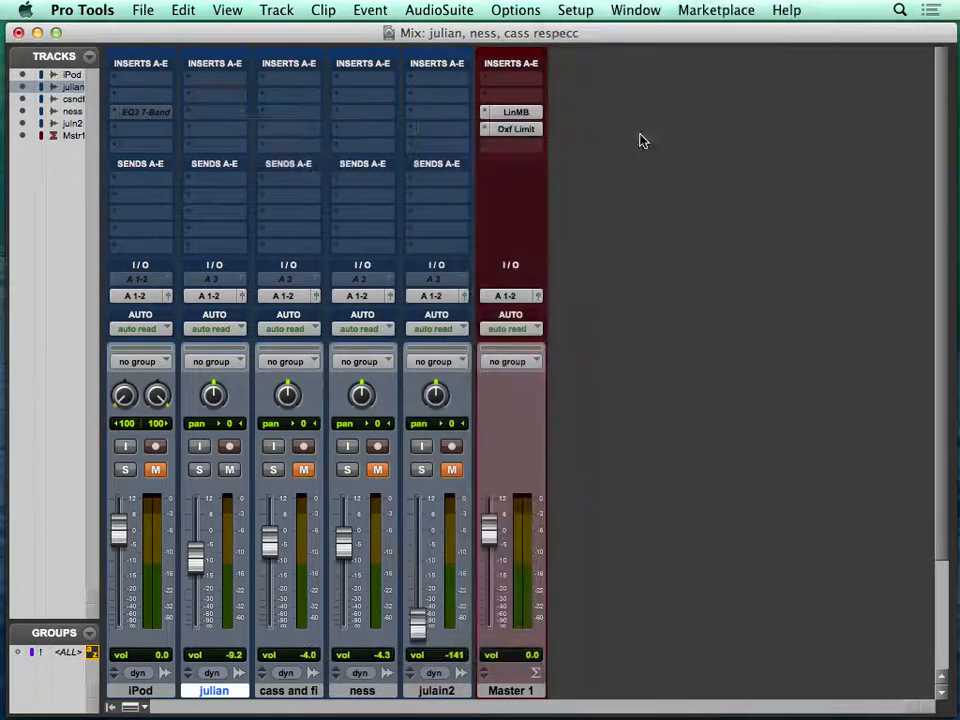
Insert the mono RCompressor in the third insert slot of the first vocal track and move its window clear of the faders.
left_click(205, 116)
mouse_move(252, 143)
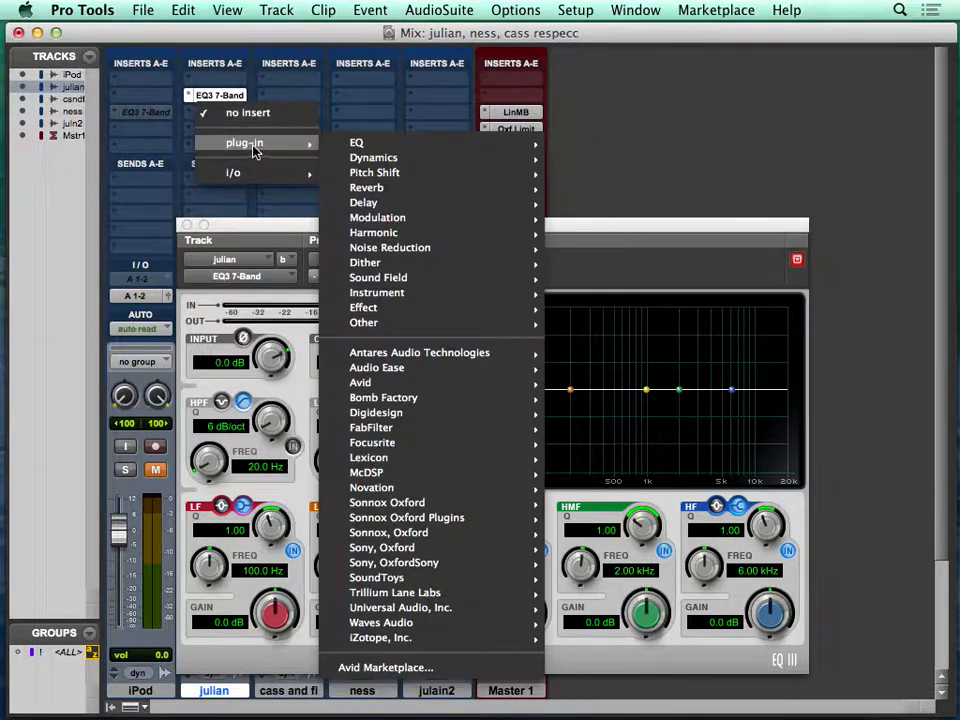
mouse_move(396, 160)
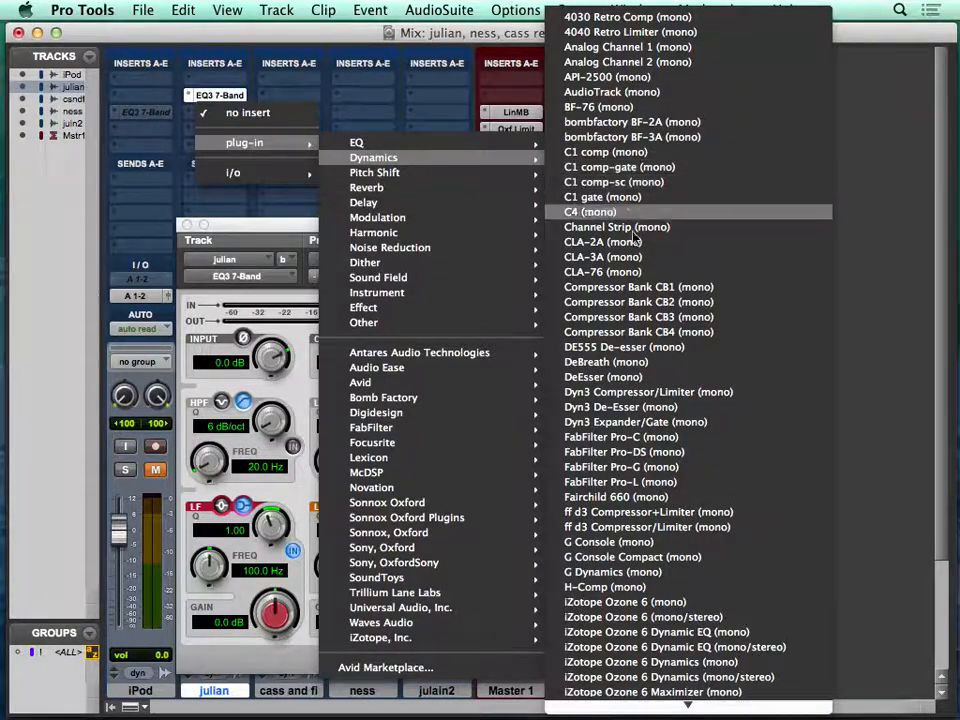
mouse_move(585, 716)
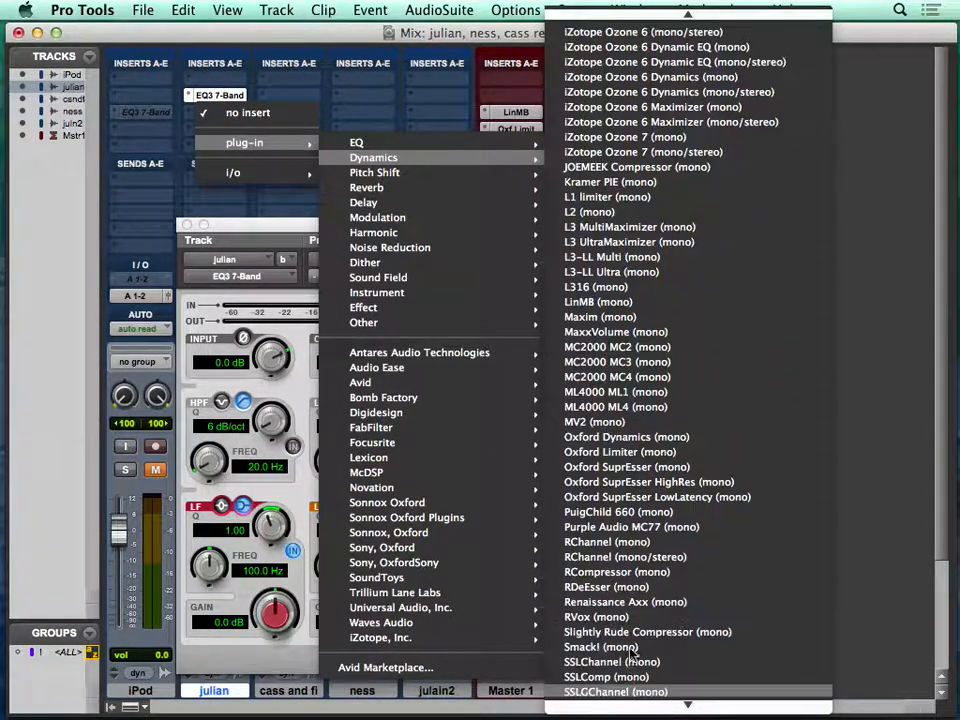
left_click(635, 572)
left_click_drag(275, 247, 474, 119)
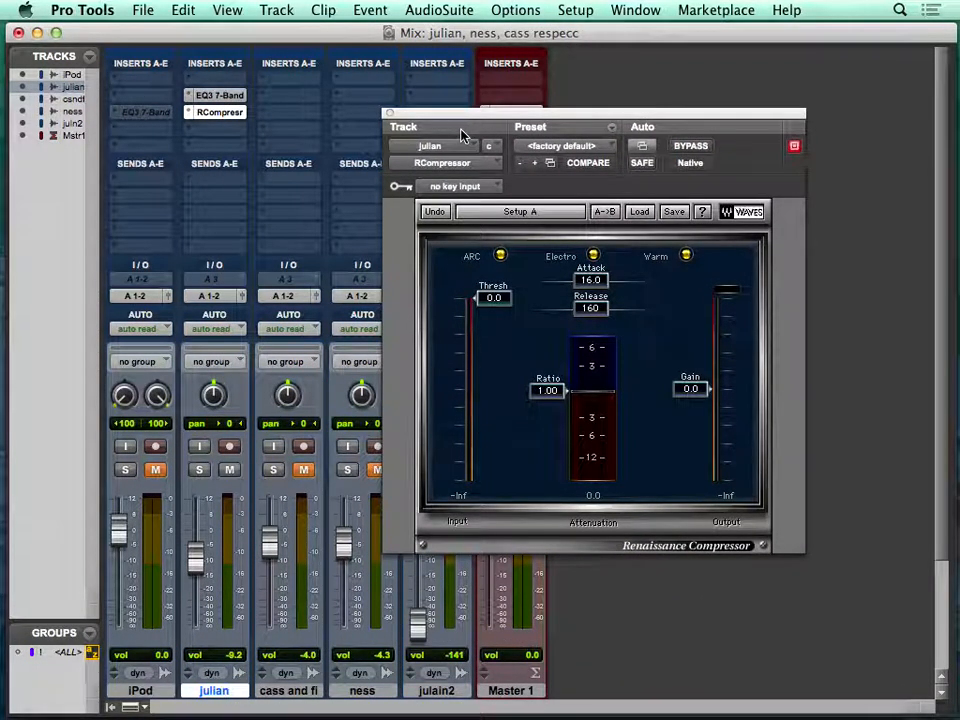
Set RCompressor to Manual release mode with threshold -22.4, ratio 3.63, attack 16.8 and release about 5.
left_click_drag(496, 300, 496, 368)
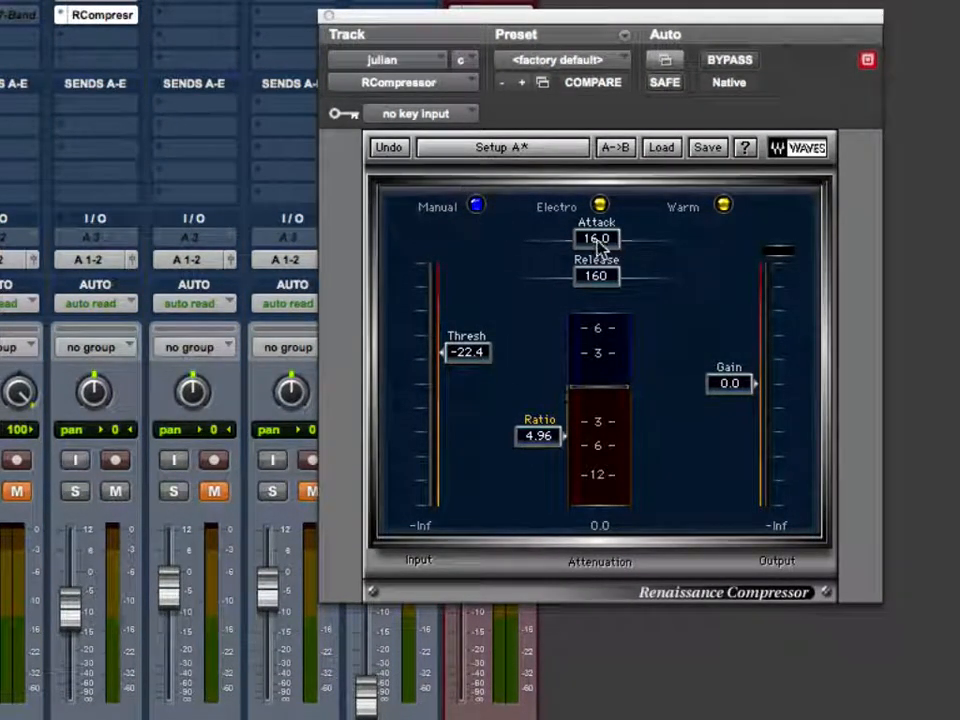
mouse_move(590, 278)
left_mouse_down()
mouse_move(590, 298)
mouse_move(577, 290)
left_mouse_up()
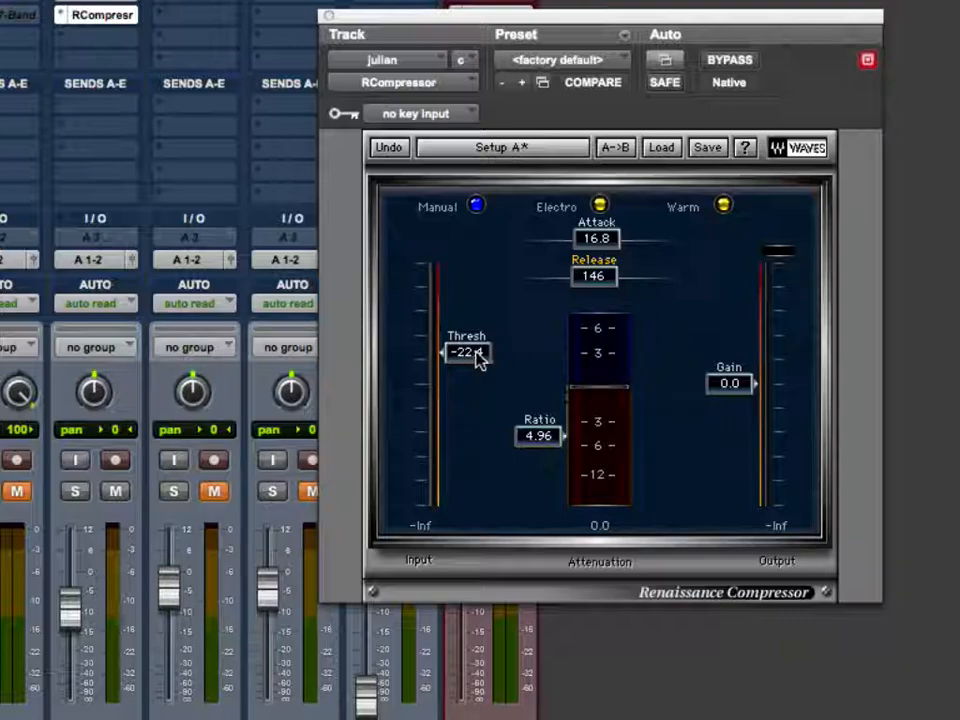
left_click_drag(558, 440, 604, 454)
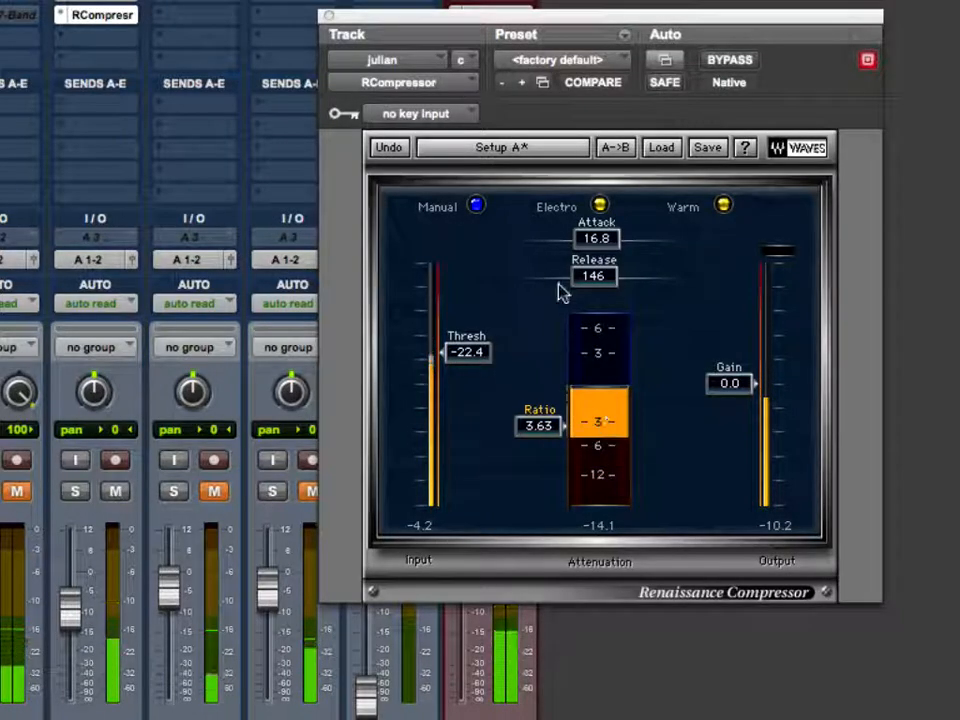
left_click_drag(594, 275, 538, 278)
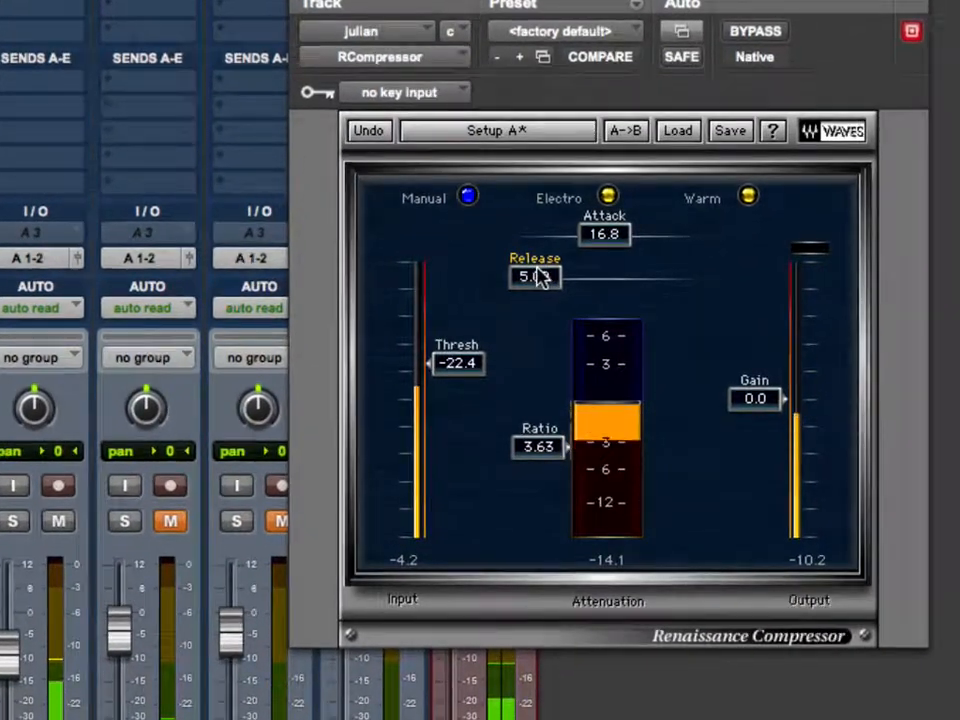
Audition the vocal compressor's release at 340, return it to 5.00 and set its threshold to -20.1.
left_click_drag(538, 280, 620, 281)
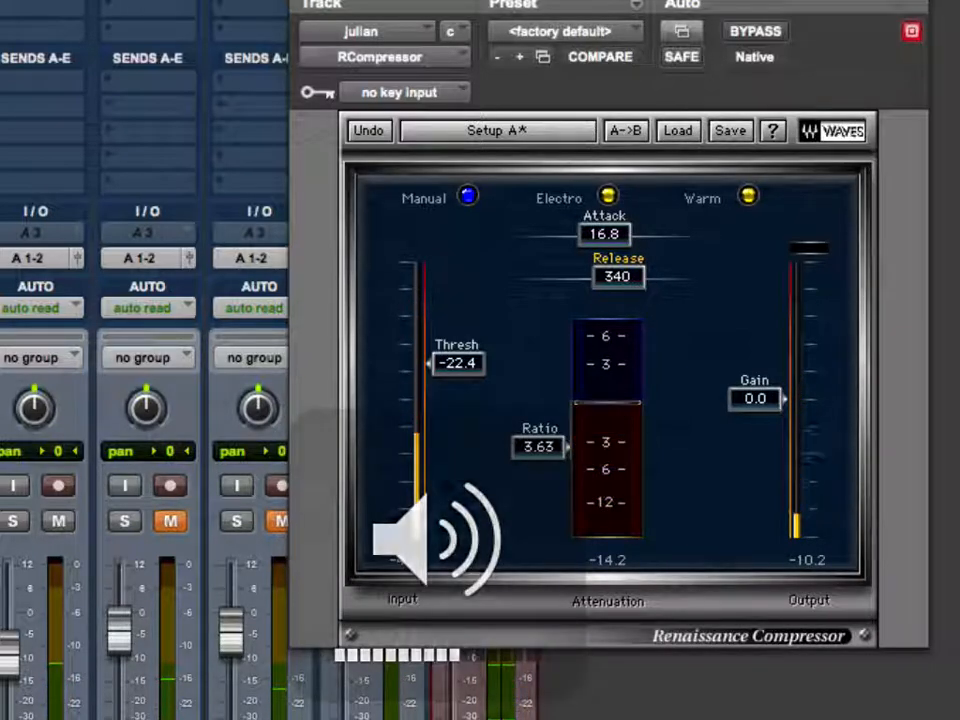
left_click_drag(641, 283, 549, 283)
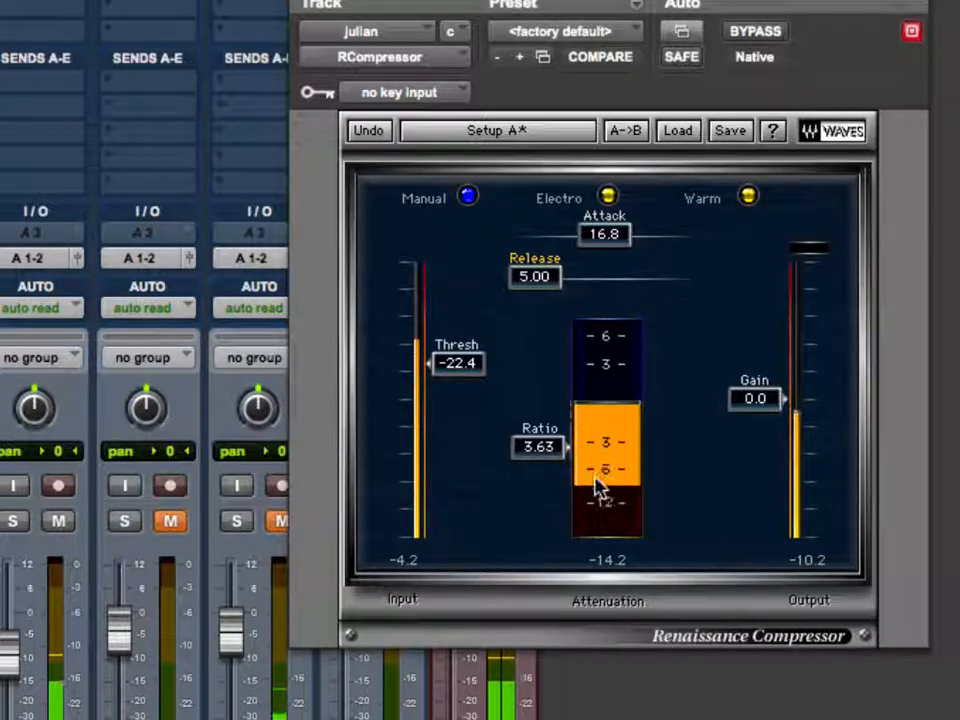
left_click_drag(452, 365, 451, 355)
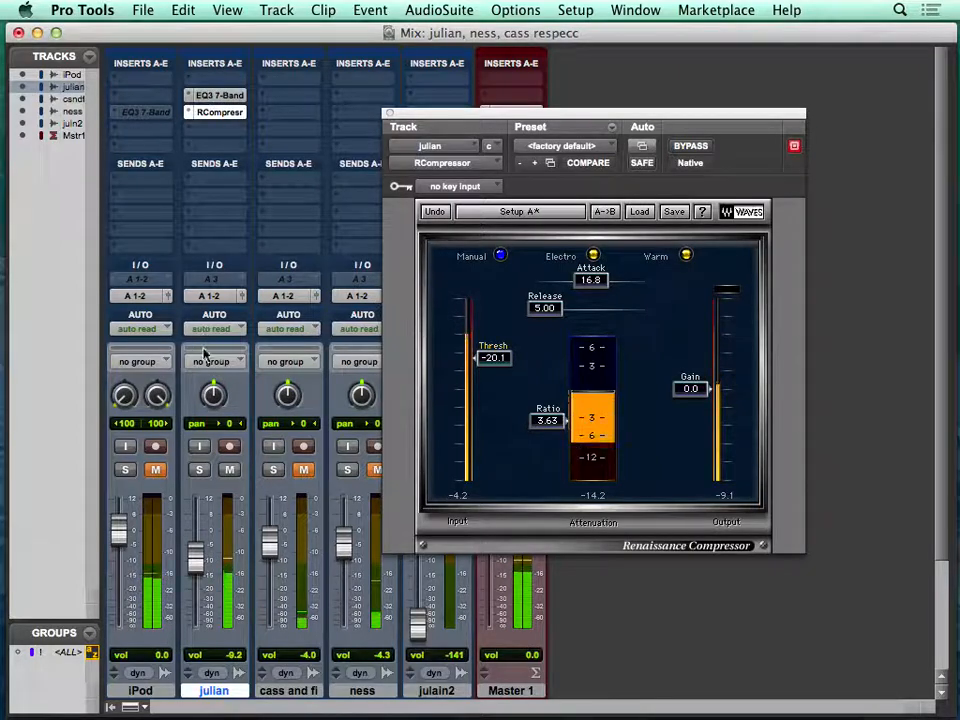
Unmute the iPod track, insert an EQ3 7-Band in its second insert slot and reposition the EQ window.
left_click(155, 470)
left_click_drag(224, 100, 148, 81)
left_click(122, 96)
mouse_move(204, 126)
mouse_move(400, 126)
left_click(612, 137)
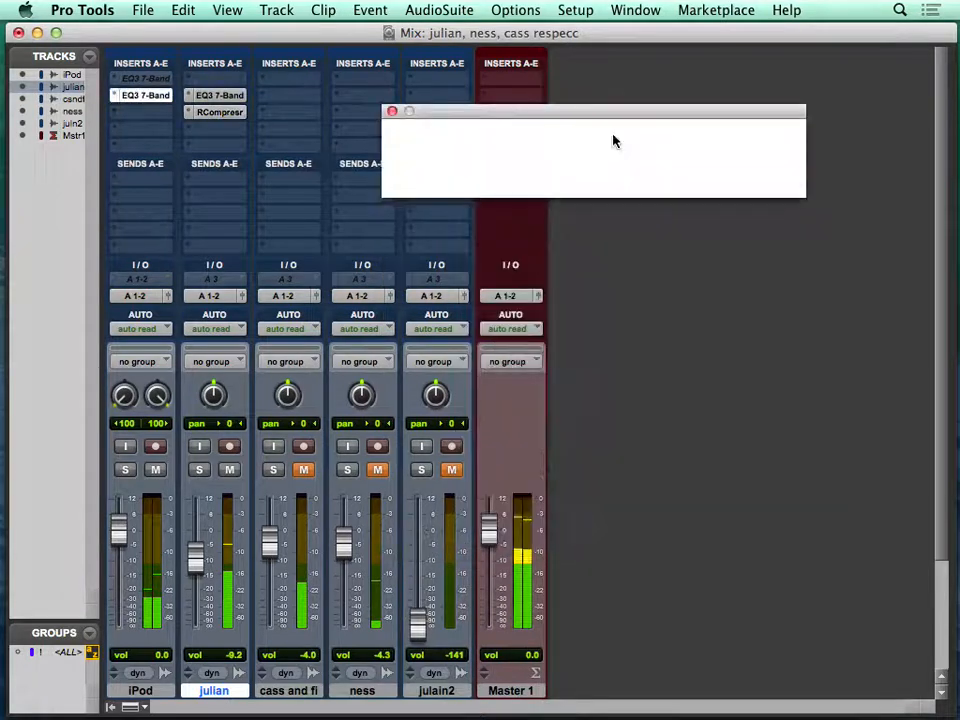
left_click_drag(594, 118, 426, 146)
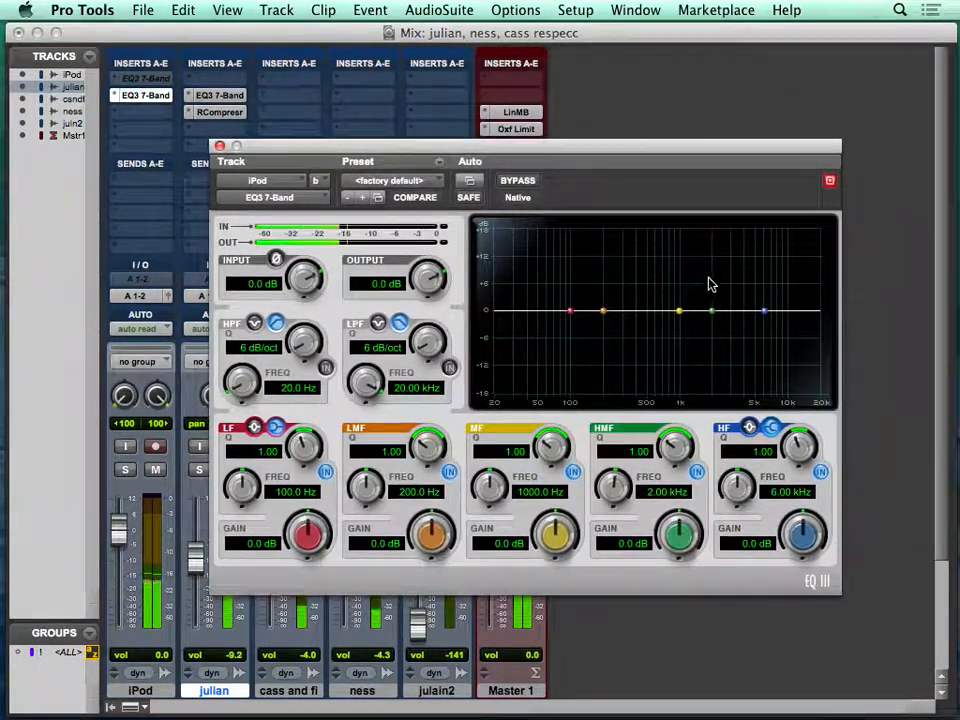
Sweep the iPod EQ's HMF band with a boost of about 14 dB and set it to -3.8 dB at 479 Hz.
left_click_drag(713, 314, 652, 253)
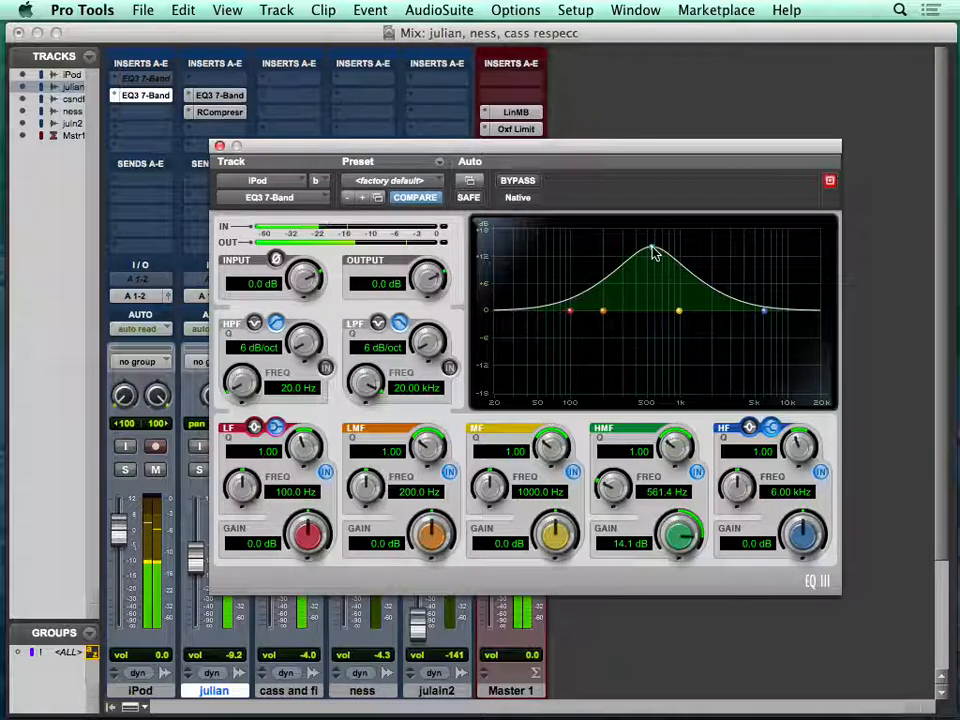
left_click_drag(652, 250, 652, 272)
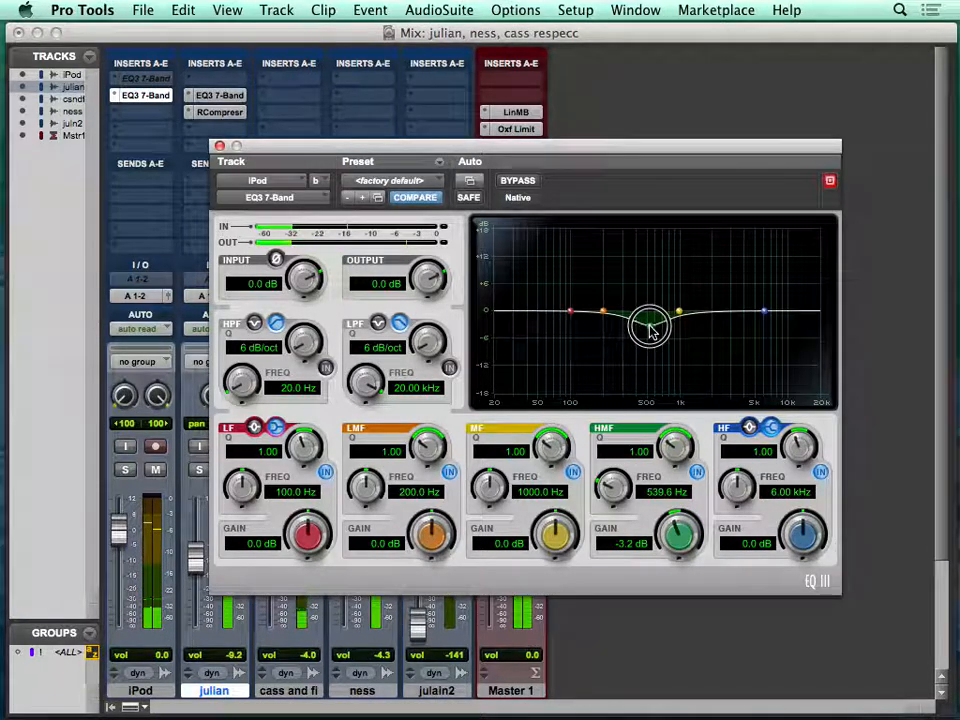
mouse_move(652, 318)
left_mouse_down()
mouse_move(639, 407)
mouse_move(645, 333)
left_mouse_up()
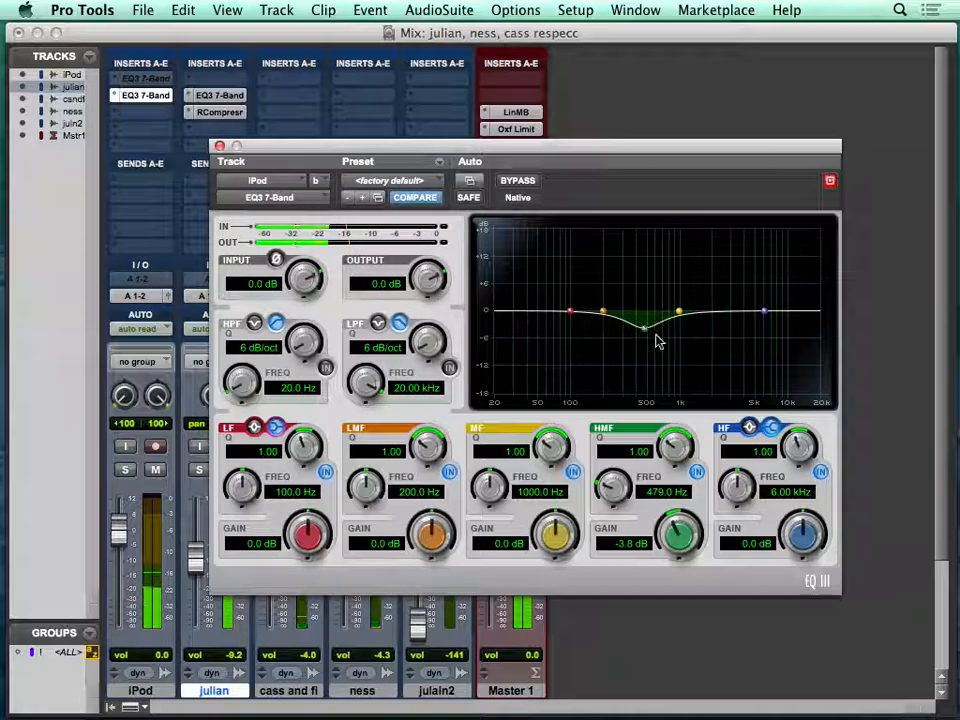
Open the first vocal track's EQ3 7-Band and boost its HMF band by 4.6 dB at 2.49 kHz.
left_click(215, 96)
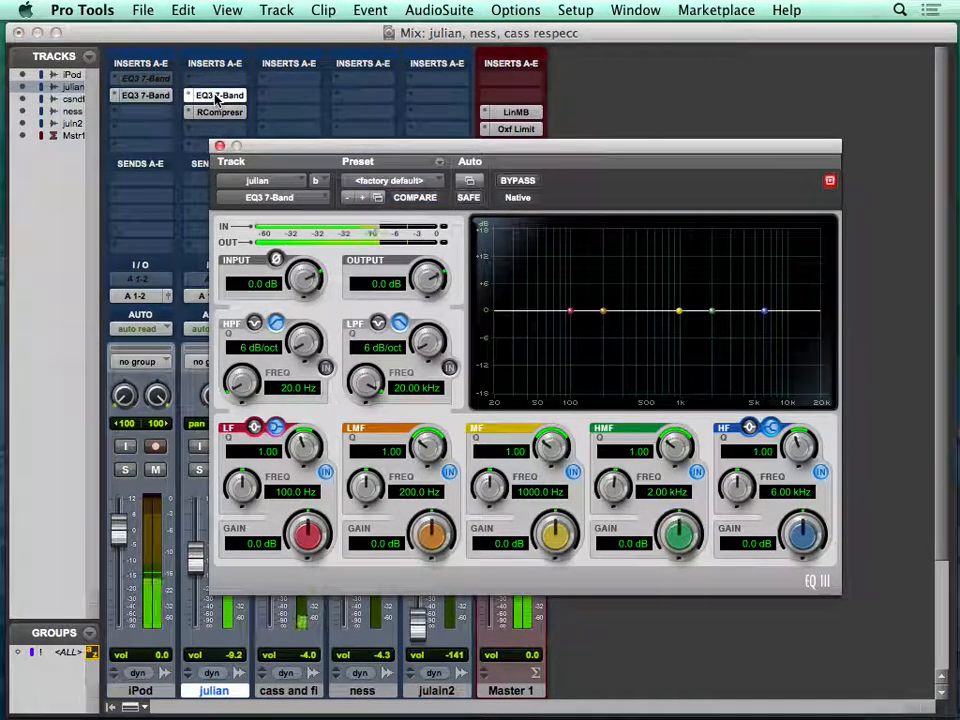
left_click(160, 96)
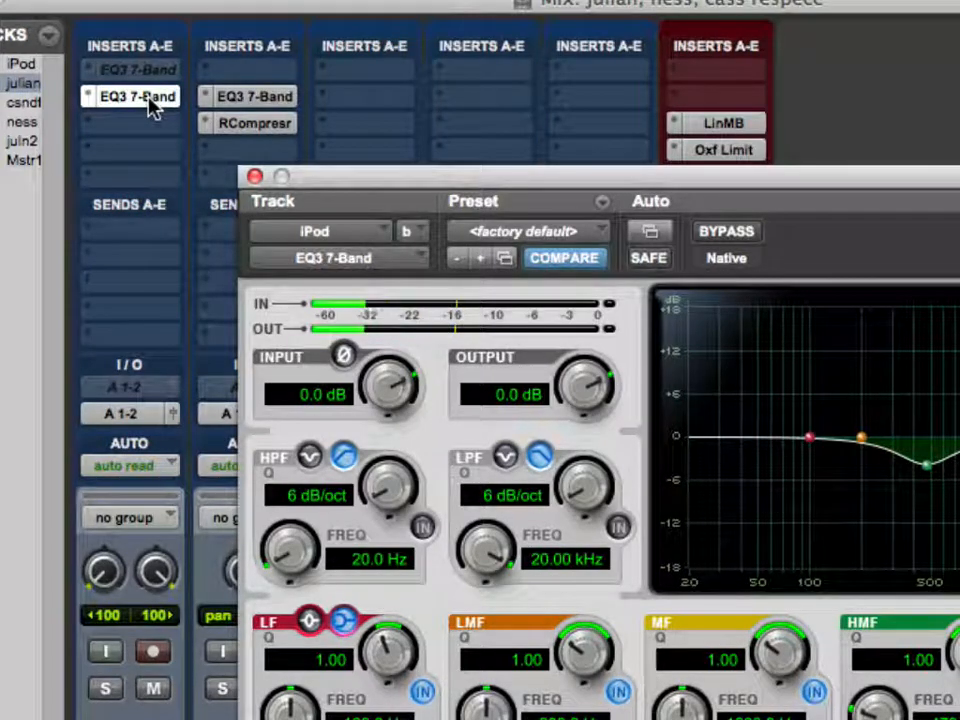
left_click(259, 94)
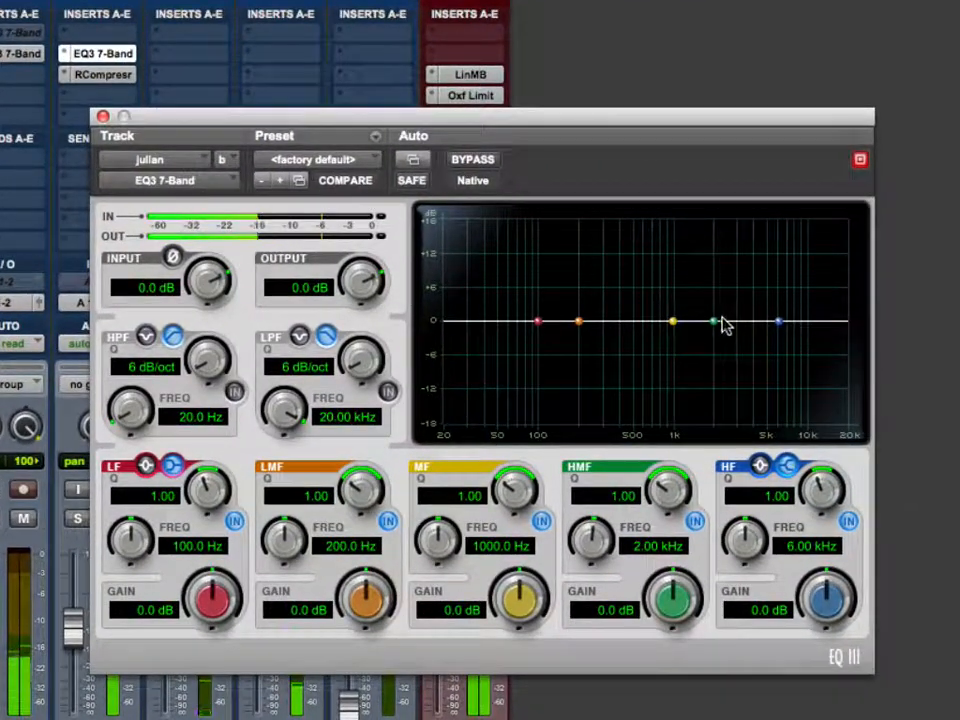
left_click_drag(714, 321, 724, 295)
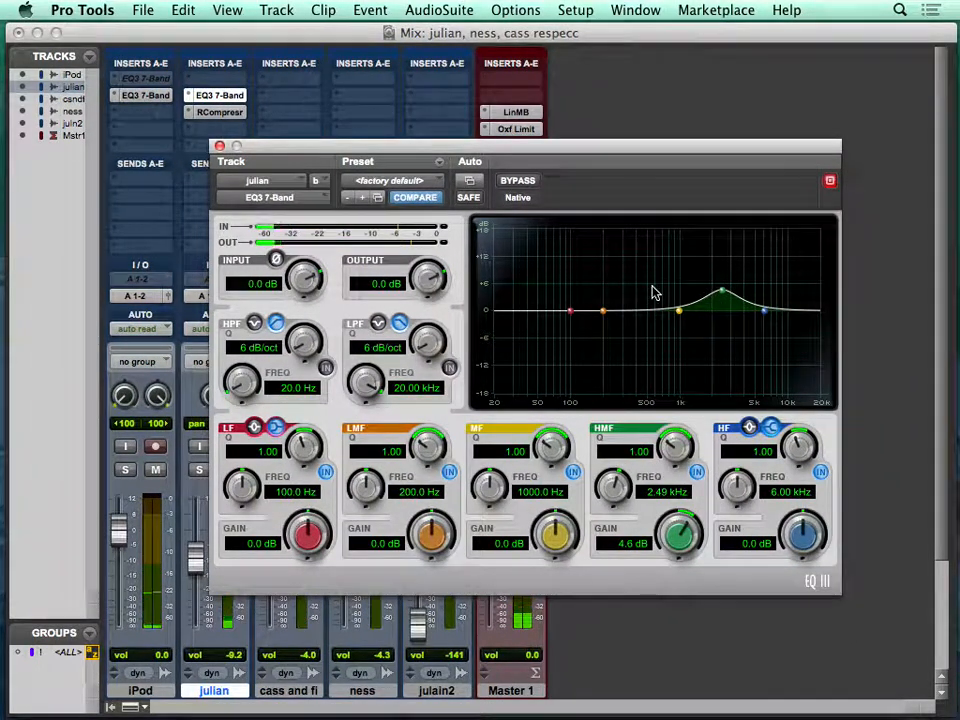
Switch to Chrome, search images for "audio frequency of interest chart", browse the charts and close the tab.
key("super+Tab")
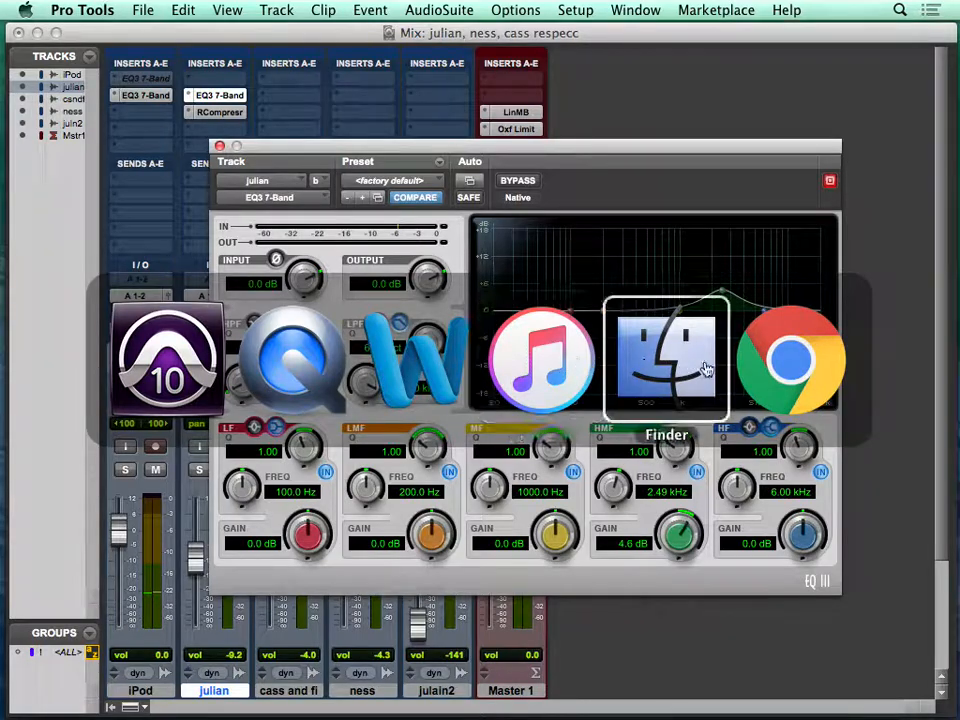
left_click(783, 369)
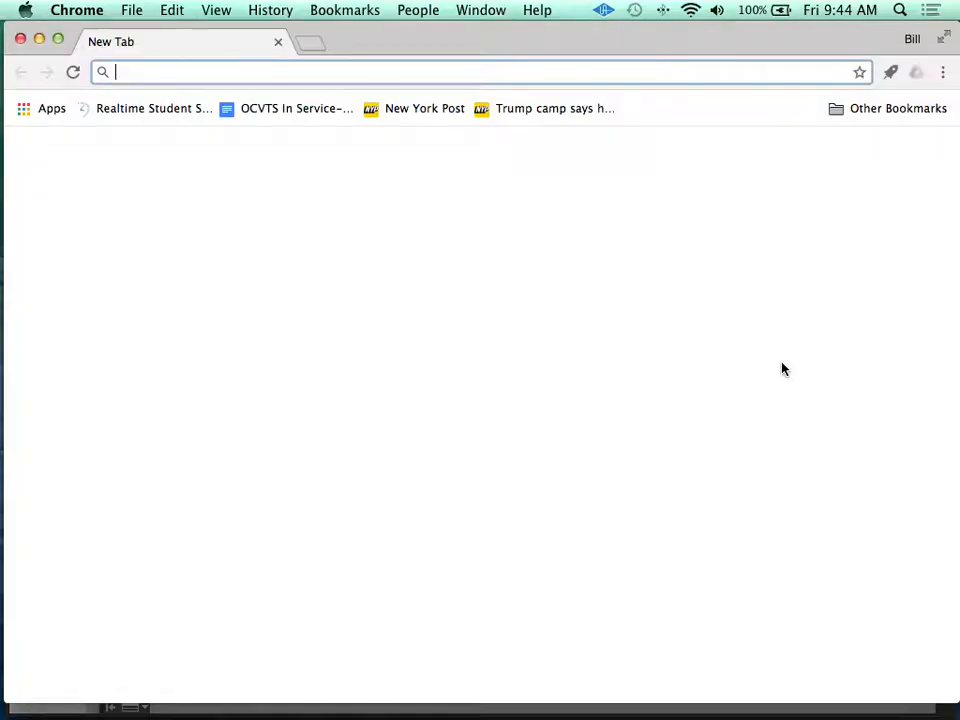
type("frequency of interest chartaudio")
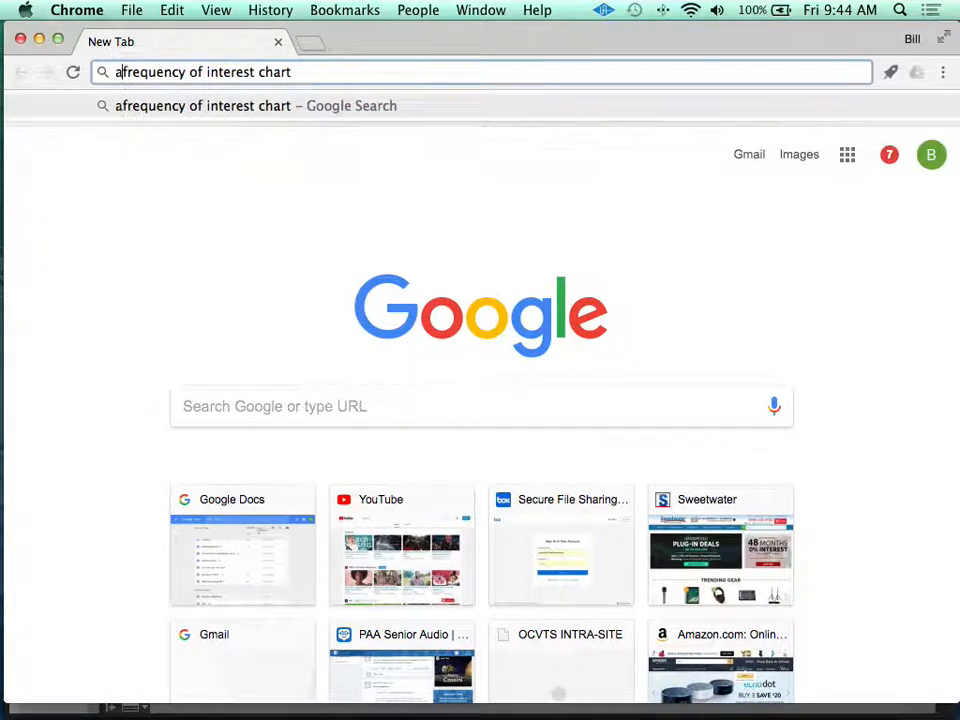
key("Return")
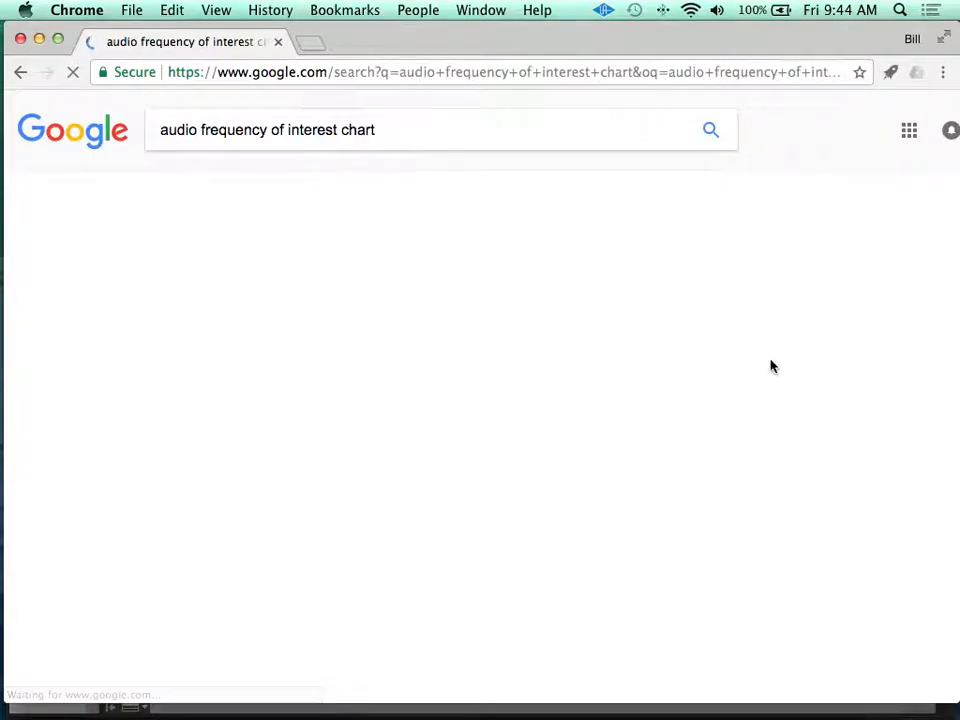
left_click(222, 187)
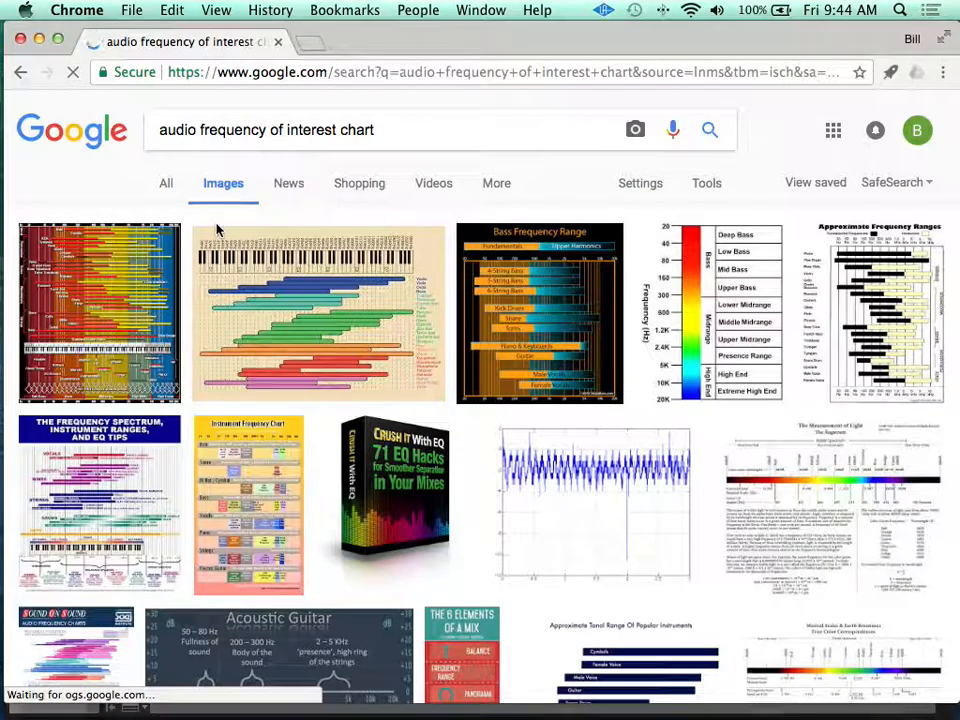
scroll(214, 230, "down", 5)
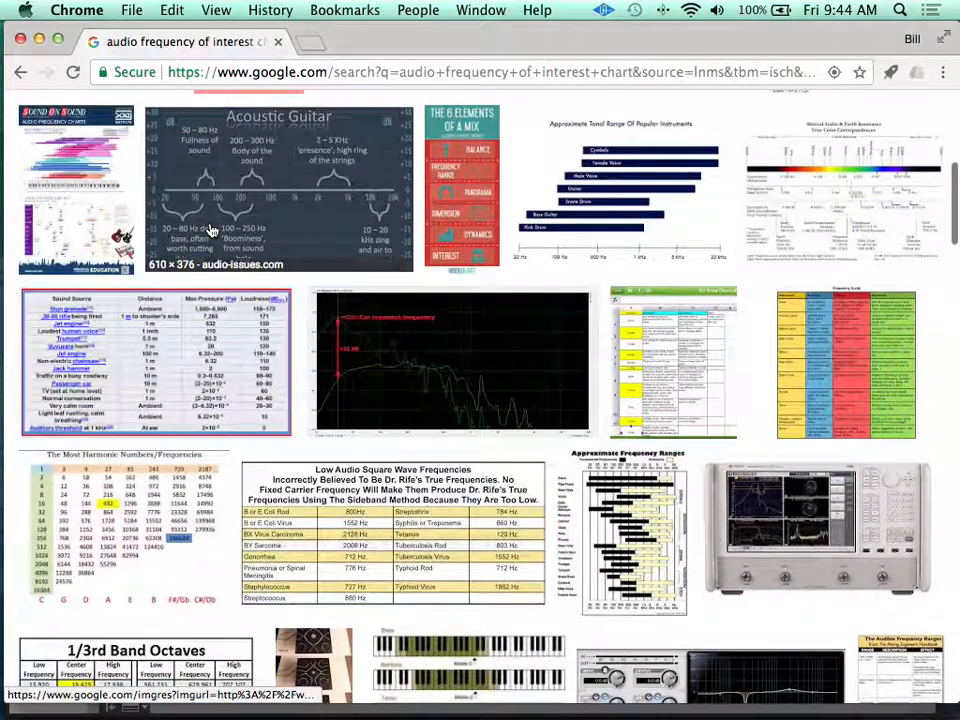
scroll(214, 230, "down", 3)
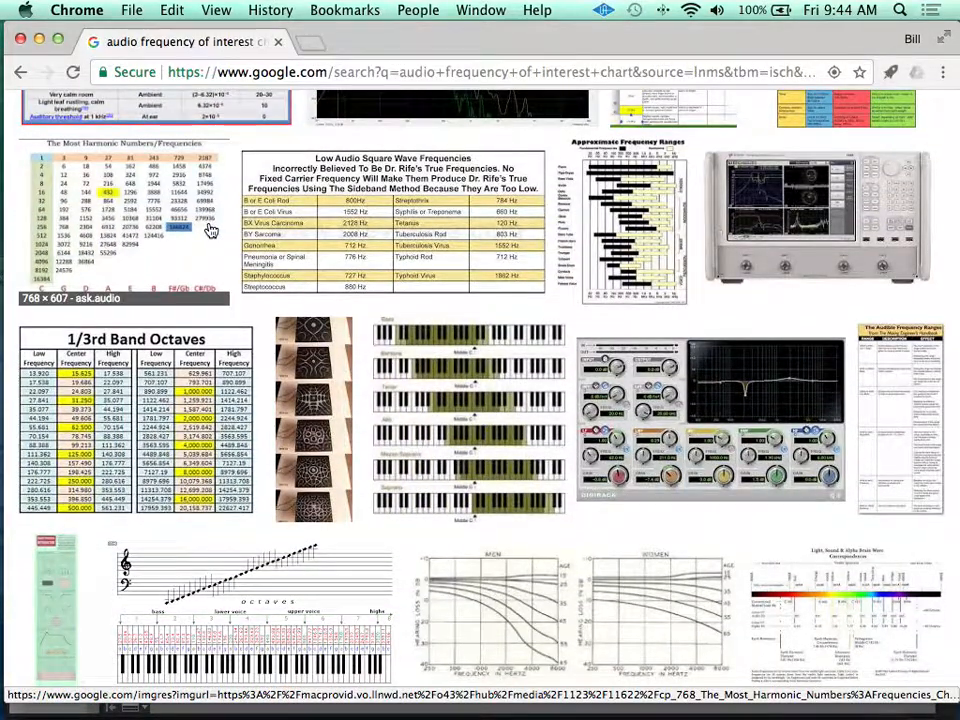
scroll(210, 230, "up", 8)
key("super+w")
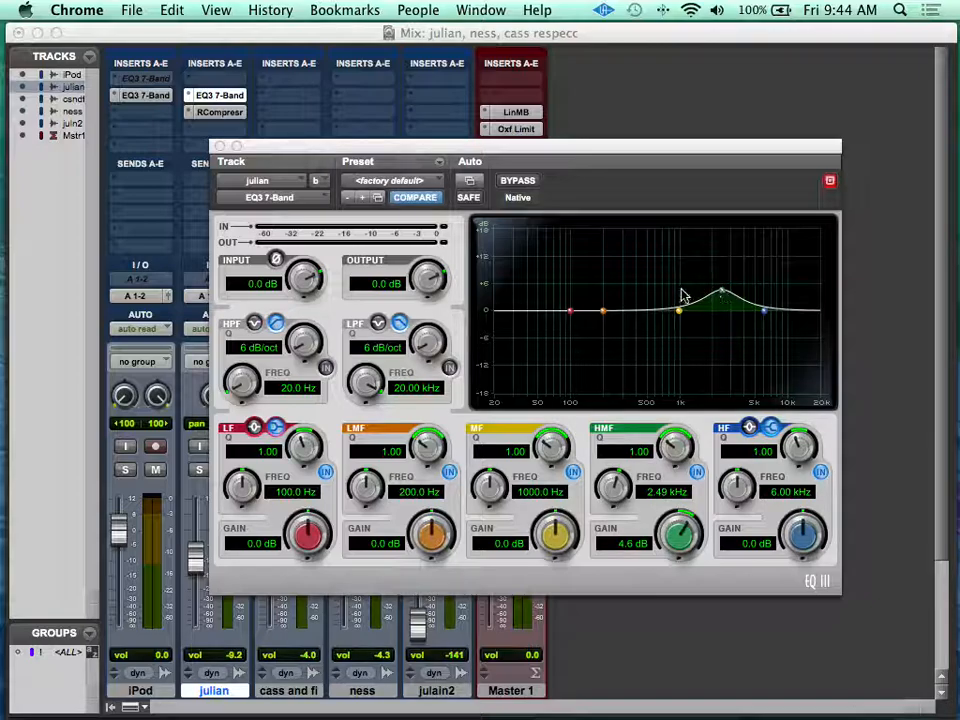
Back in Pro Tools, set the vocal EQ's HMF band to 6.3 dB at 3.16 kHz with Q 0.66 and LMF to -2.4 dB at 151.5 Hz.
left_click(651, 152)
mouse_move(723, 290)
left_mouse_down()
mouse_move(711, 263)
mouse_move(709, 274)
left_mouse_up()
mouse_move(674, 447)
left_mouse_down()
mouse_move(671, 455)
mouse_move(673, 446)
left_mouse_up()
left_click_drag(710, 273, 733, 285)
mouse_move(602, 314)
left_mouse_down()
mouse_move(611, 279)
mouse_move(581, 253)
mouse_move(626, 252)
mouse_move(582, 242)
mouse_move(592, 249)
mouse_move(591, 325)
left_mouse_up()
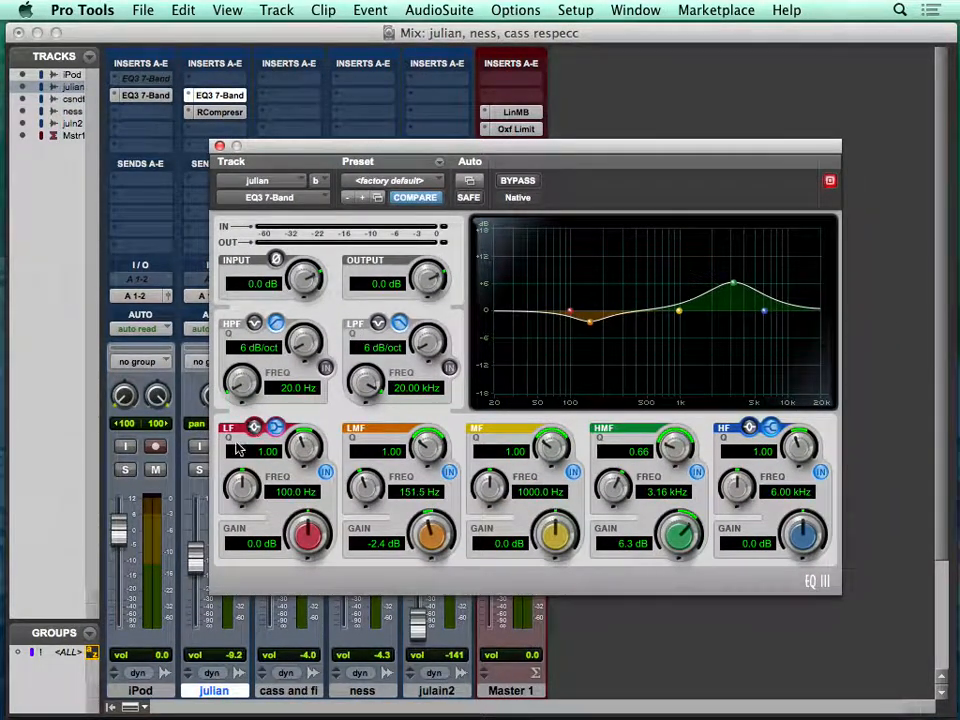
Solo the vocal, sweep its EQ's MF band with an 18 dB boost and set the band to 1.1 dB at 698.4 Hz.
left_click(76, 521)
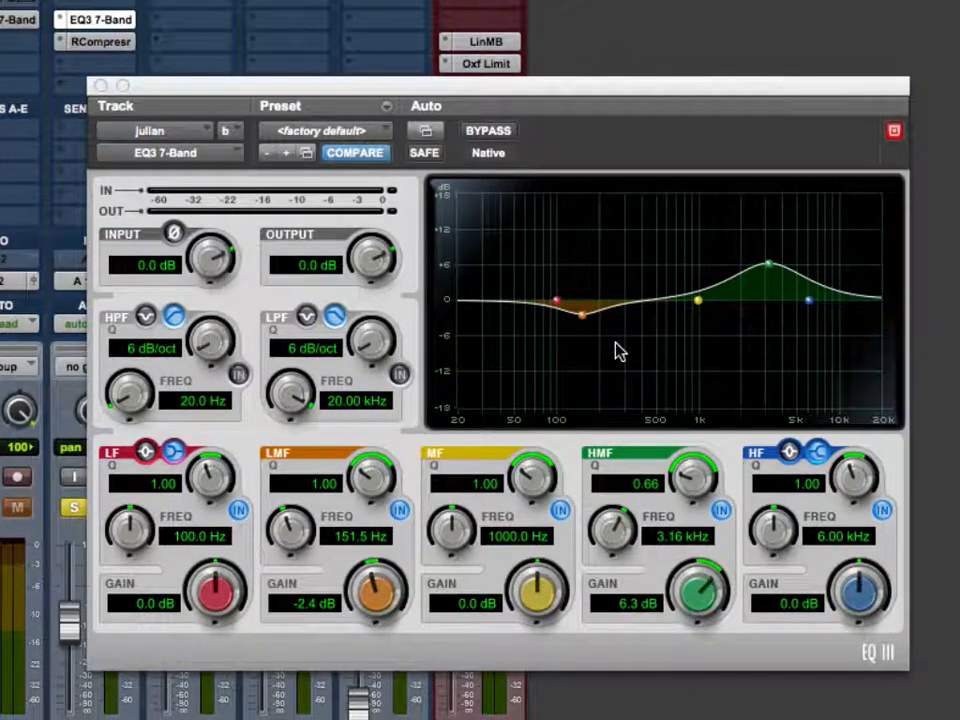
key("XF86AudioRaiseVolume")
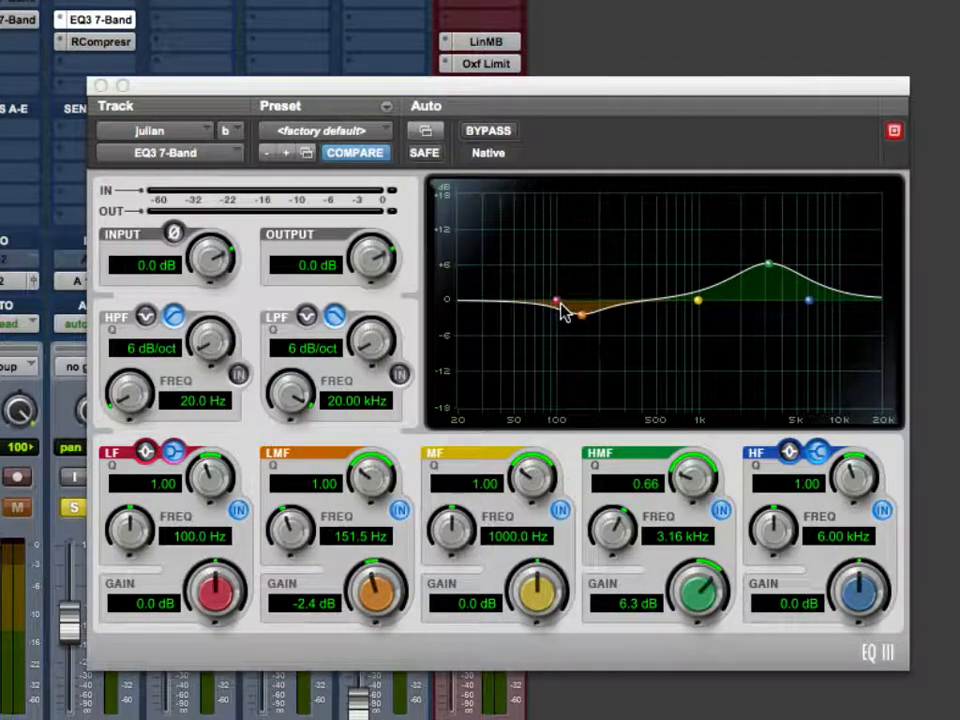
left_click_drag(699, 301, 622, 187)
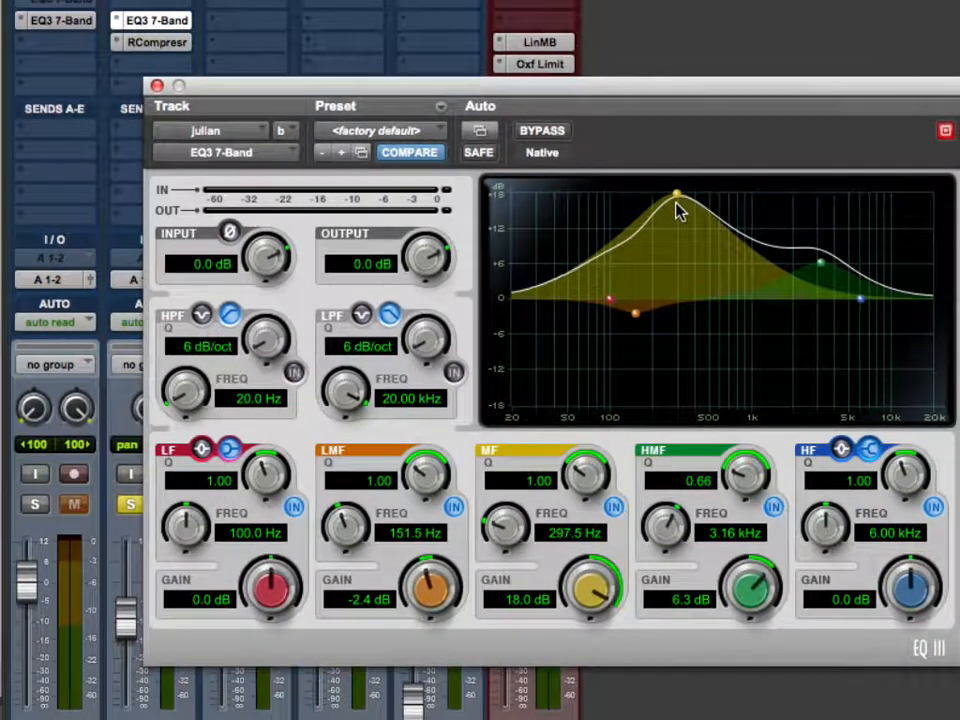
left_click_drag(678, 201, 728, 291)
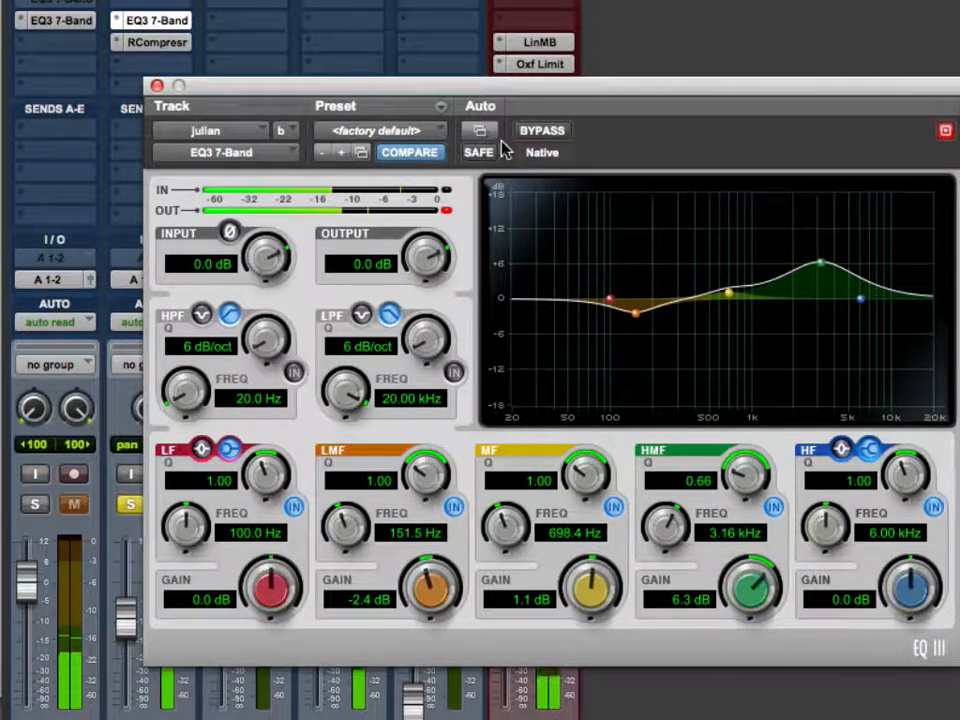
Compare the soloed vocal with its EQ bypassed and active, and unsolo the vocal track.
left_click(562, 132)
left_click(562, 132)
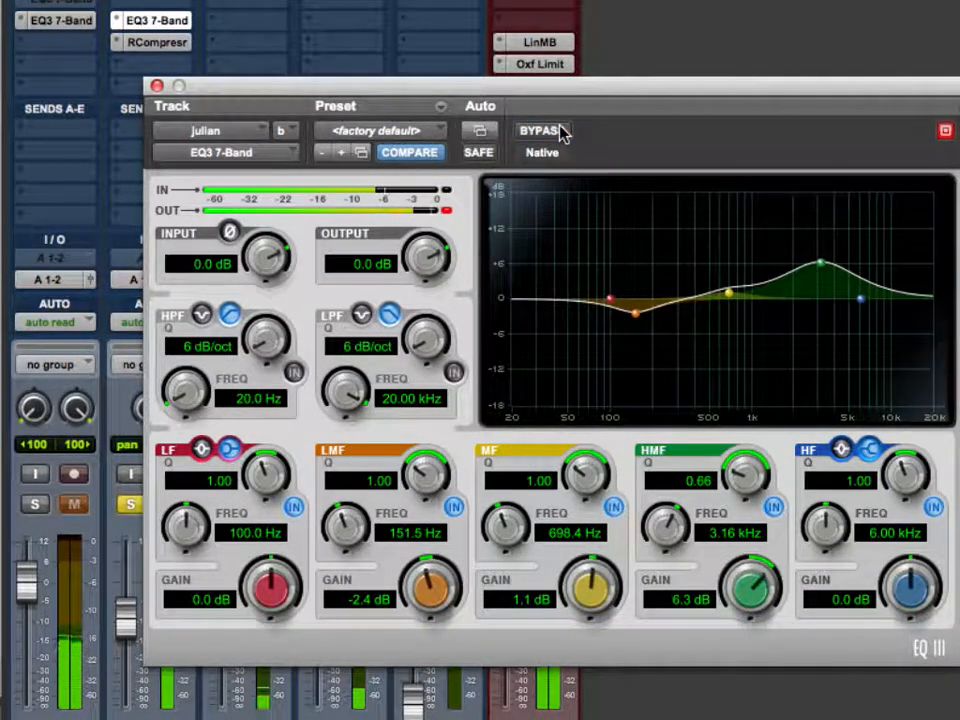
left_click(130, 504)
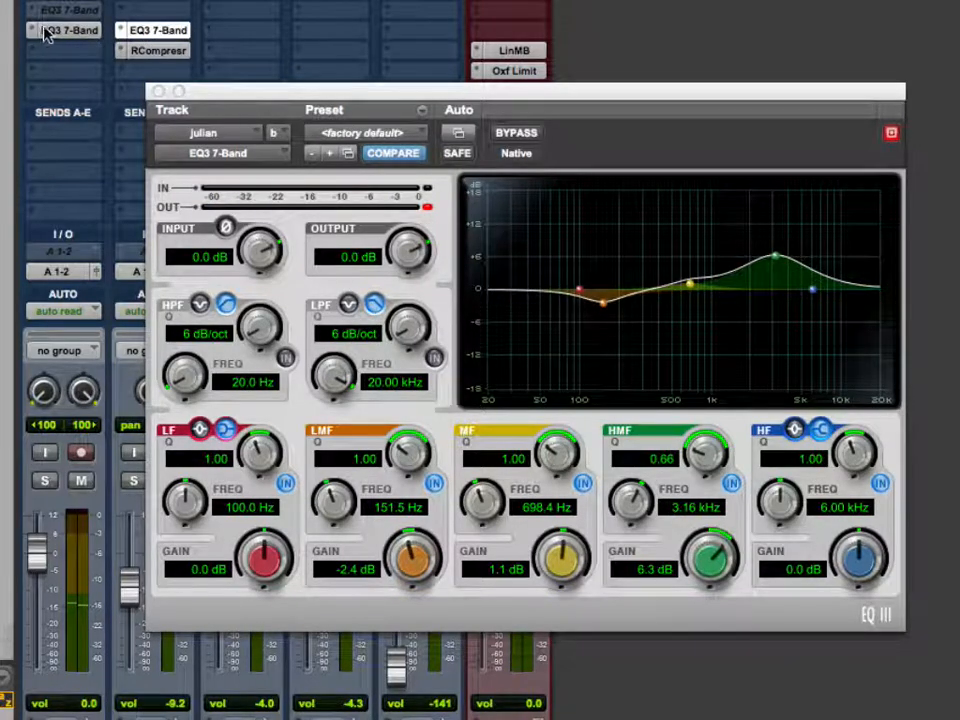
Compare the mix with the second-slot EQs on the iPod and vocal tracks bypassed and active.
left_click(160, 31, "super")
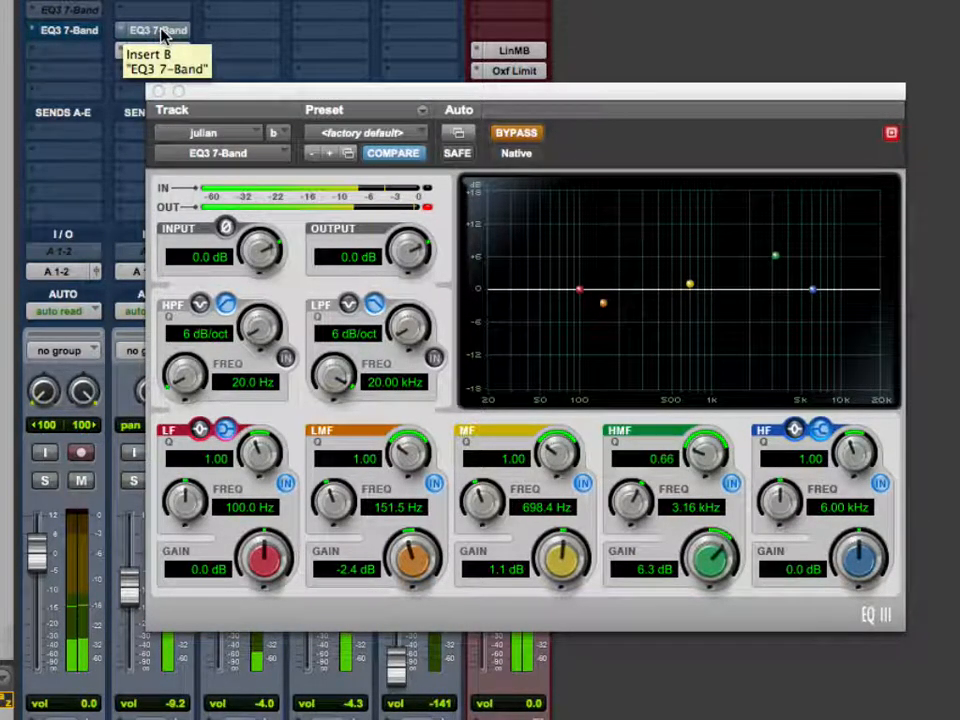
left_click(160, 31, "super")
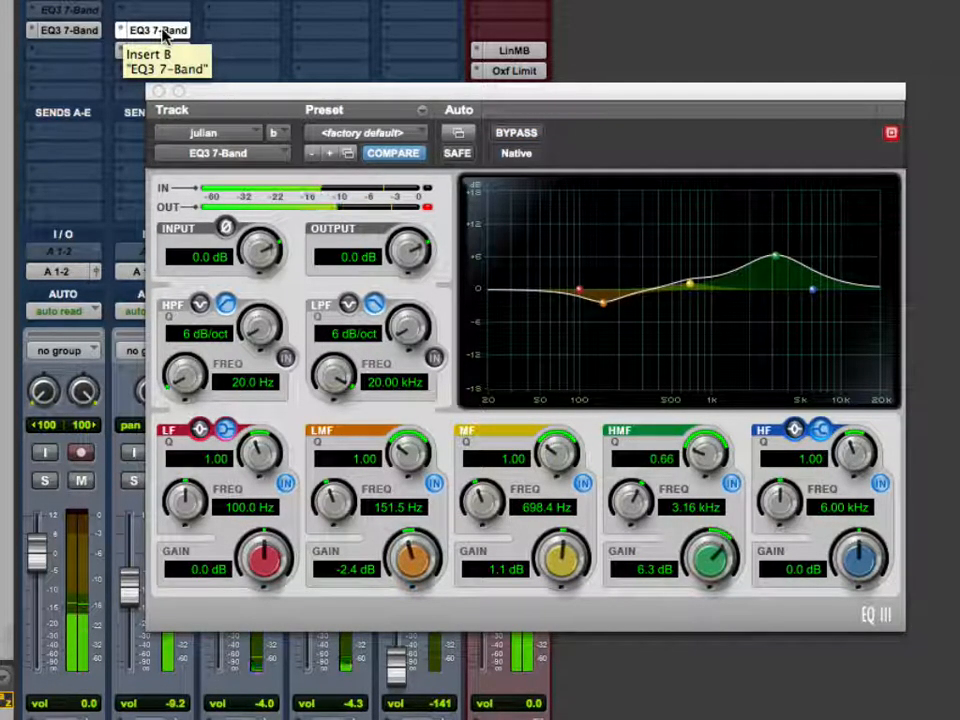
left_click(160, 31, "super")
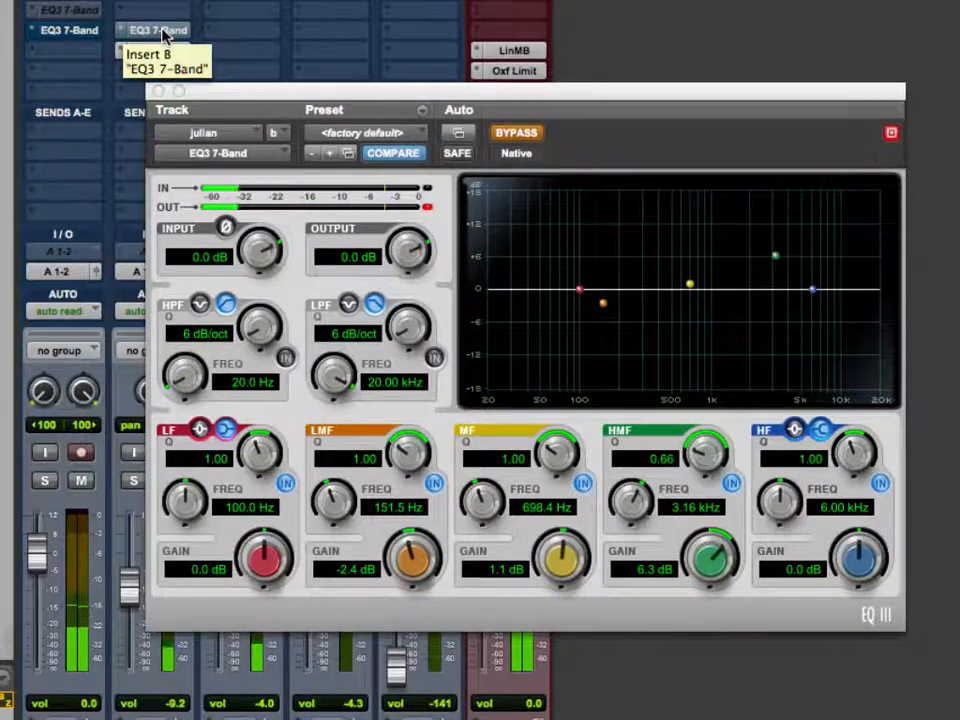
left_click(162, 32, "super")
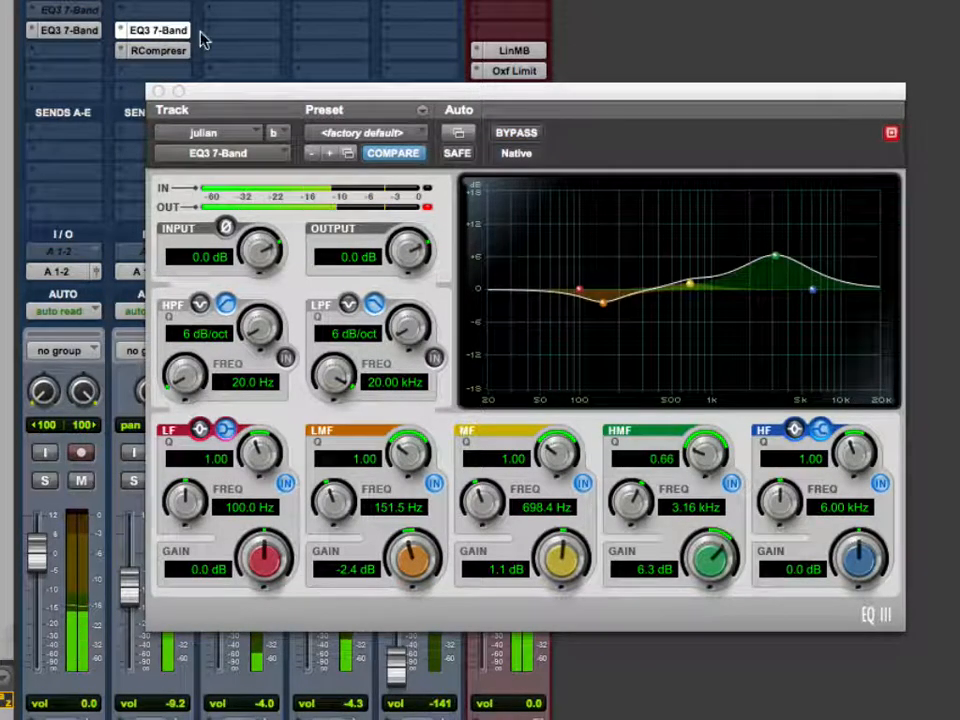
Set the MF band of the iPod track's EQ to -2.4 dB at 1.37 kHz and close the EQ window.
left_click(82, 30)
mouse_move(709, 290)
left_mouse_down()
mouse_move(735, 262)
mouse_move(726, 301)
left_mouse_up()
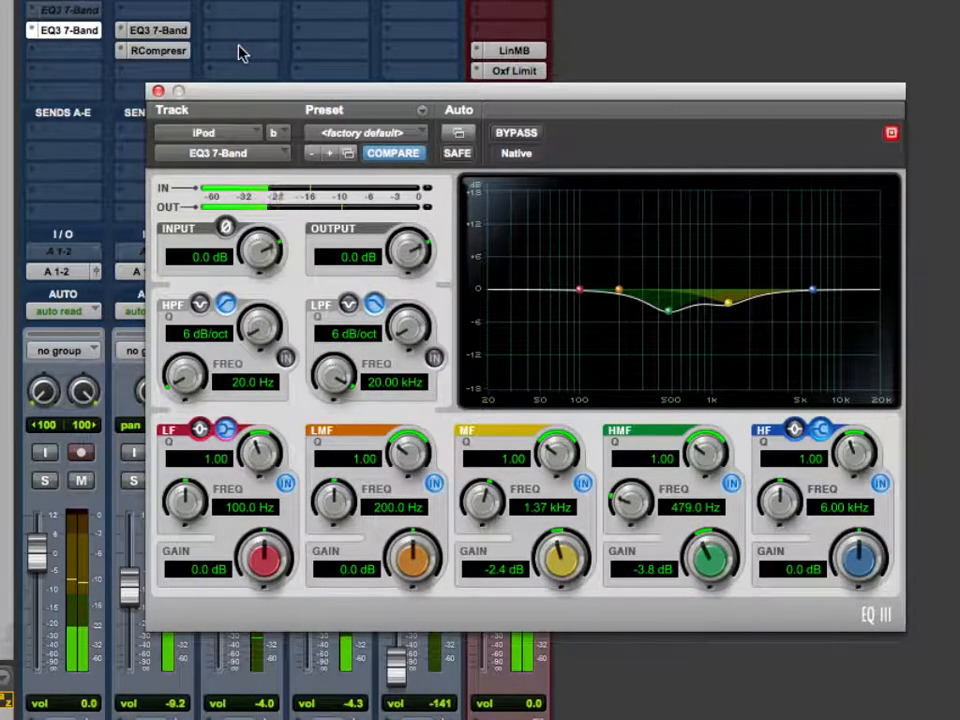
left_click(158, 91)
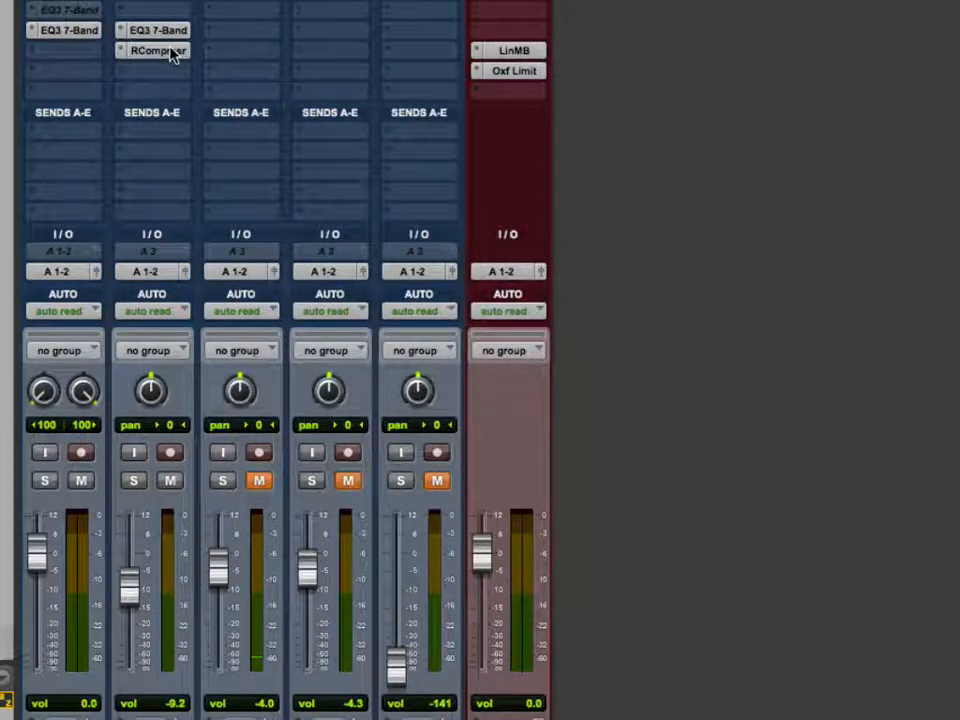
Move LinMB and Oxf Limit down one insert slot on the master track, and bypass the iPod and vocal EQs and the vocal compressor.
mouse_move(515, 70)
left_mouse_down()
mouse_move(518, 87)
mouse_move(524, 69)
left_mouse_up()
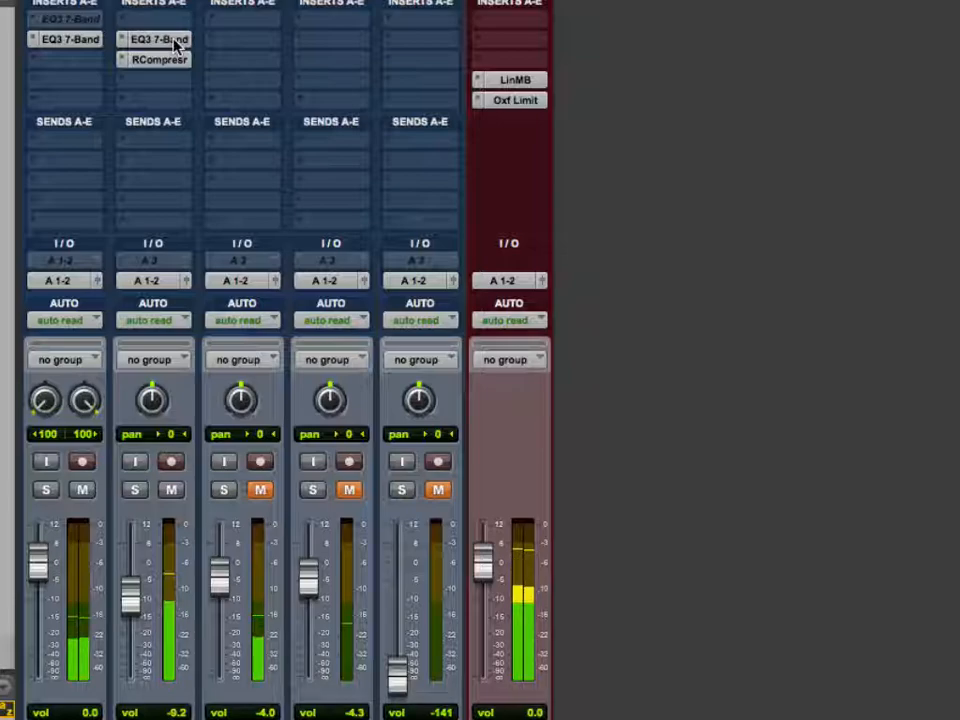
left_click(175, 40, "alt+super")
left_click(176, 58, "alt+super")
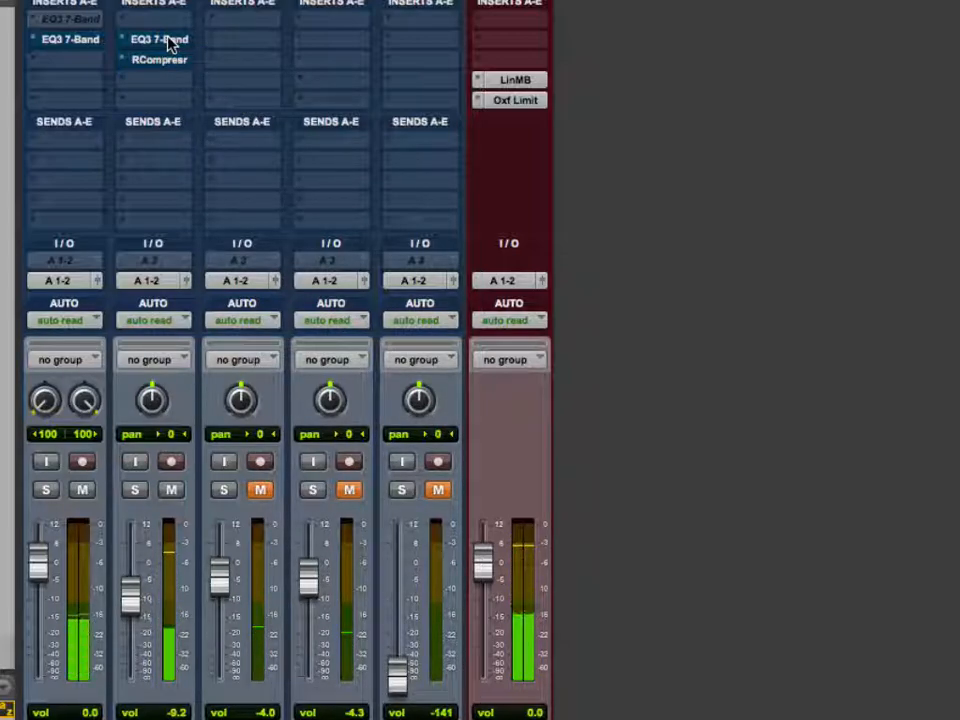
Reactivate the second-slot EQs on the iPod and vocal tracks and the vocal compressor, and raise the vocal volume to -8.8 dB.
left_click(168, 36, "alt+super")
left_click(166, 60, "alt+super")
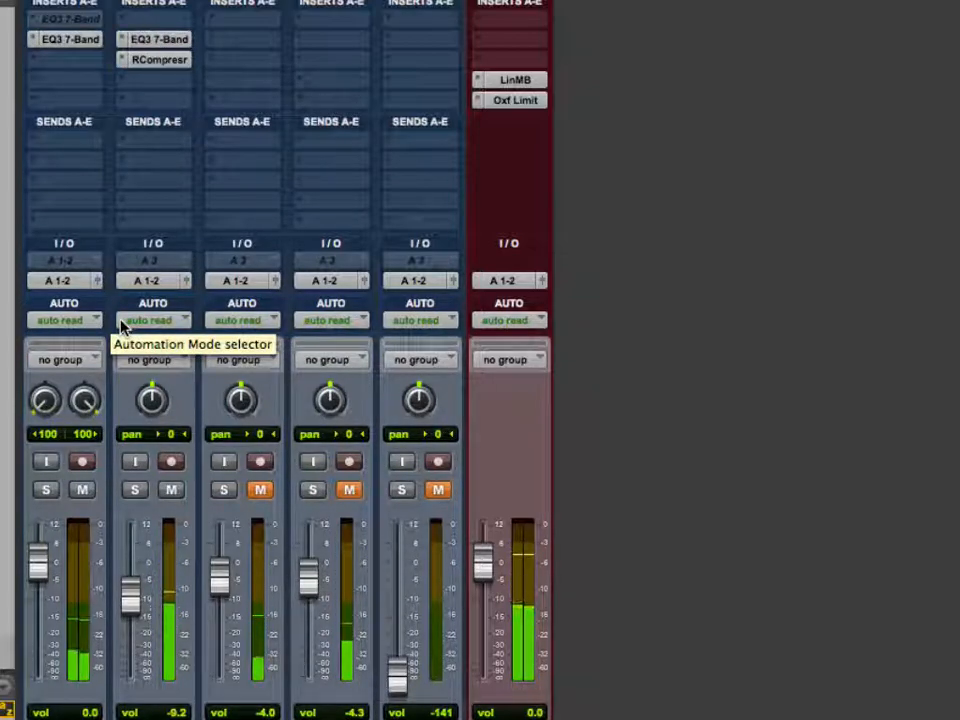
left_click_drag(133, 592, 137, 590)
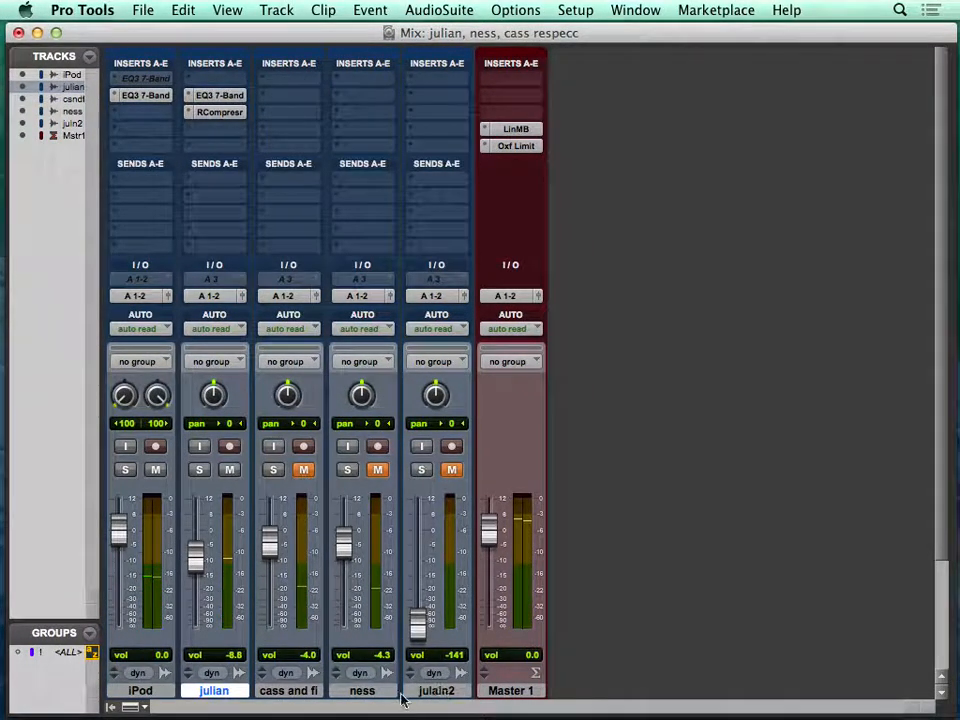
Create a stereo aux input track after the master track and name it verb.
left_click(510, 691)
key("super+shift+n")
key("super+Right")
key("super+Down")
key("Return")
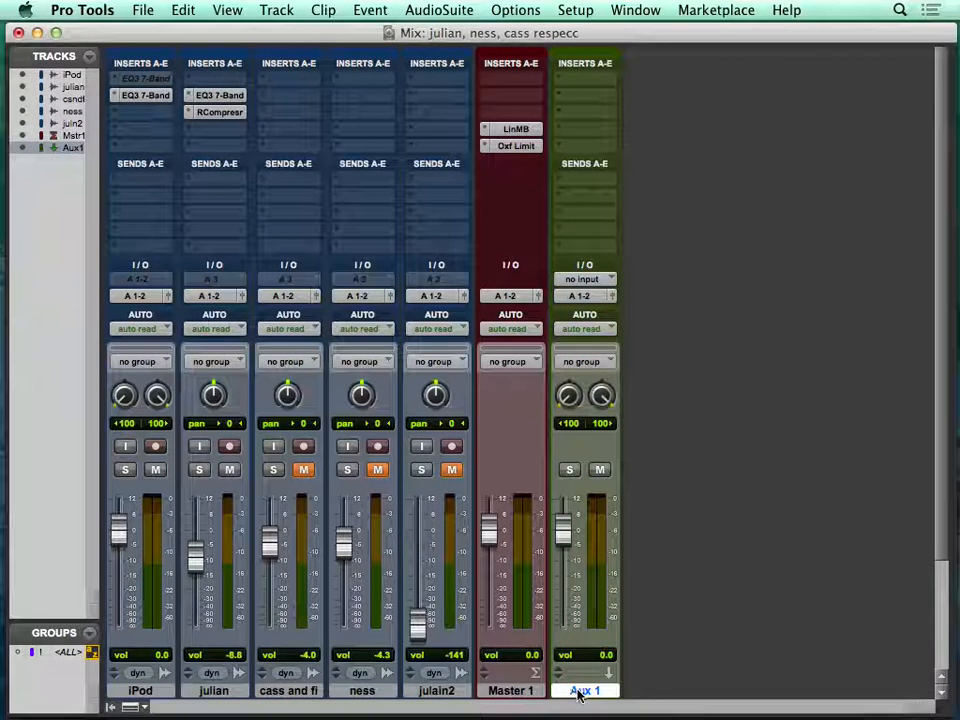
double_click(575, 691)
type("verb")
key("Return")
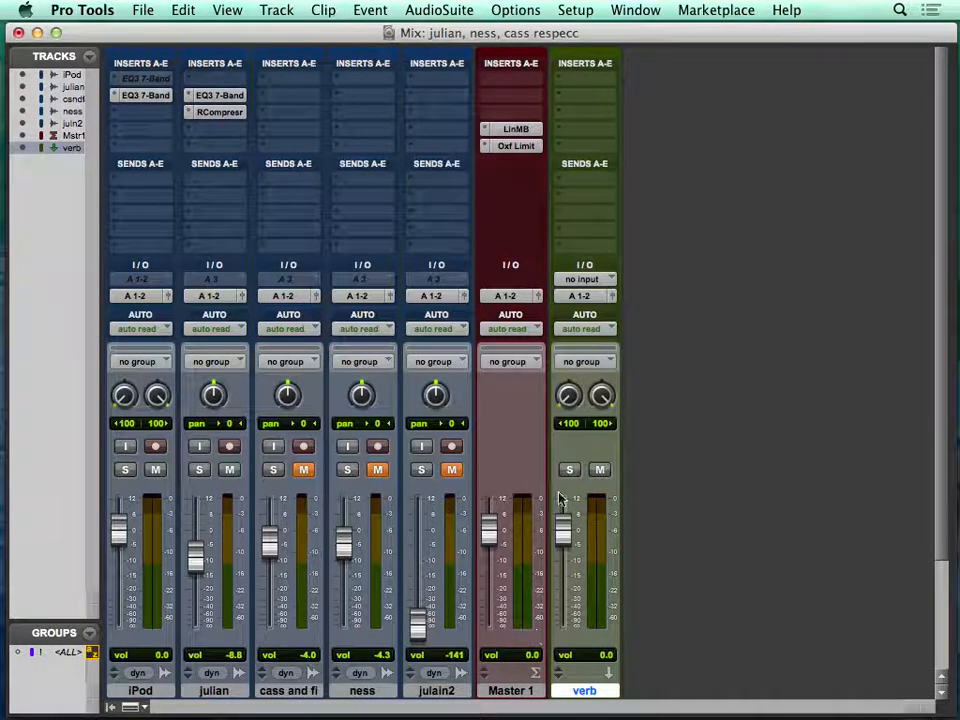
Set the verb track's input to Bus 1-2 and insert the stereo multichannel D-Verb reverb in its first insert slot.
left_click(598, 280)
mouse_move(618, 333)
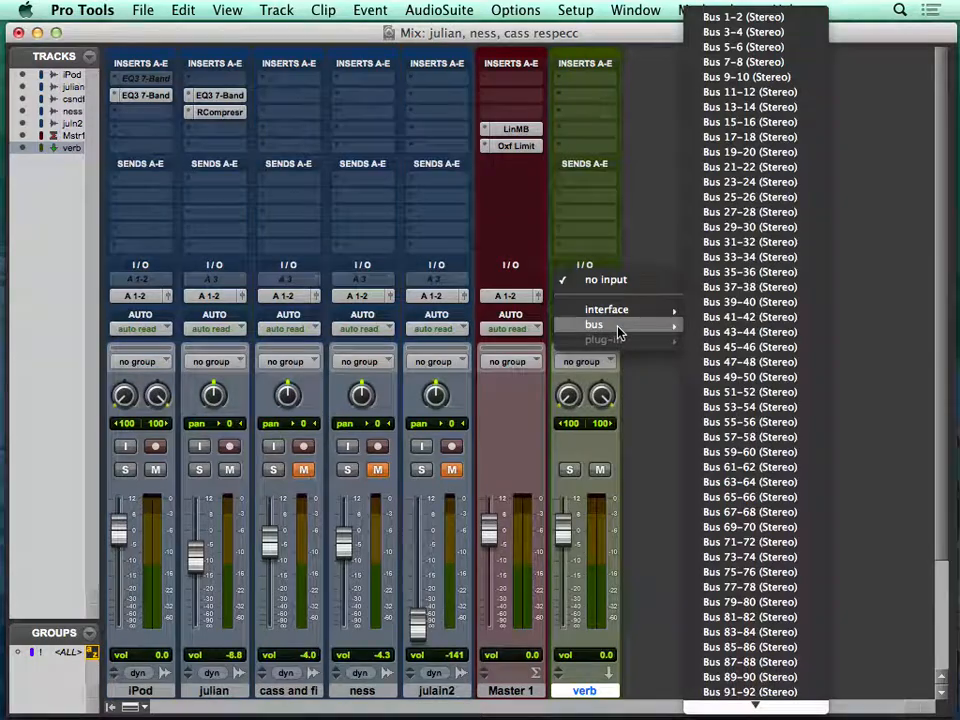
left_click(762, 17)
left_click(565, 85)
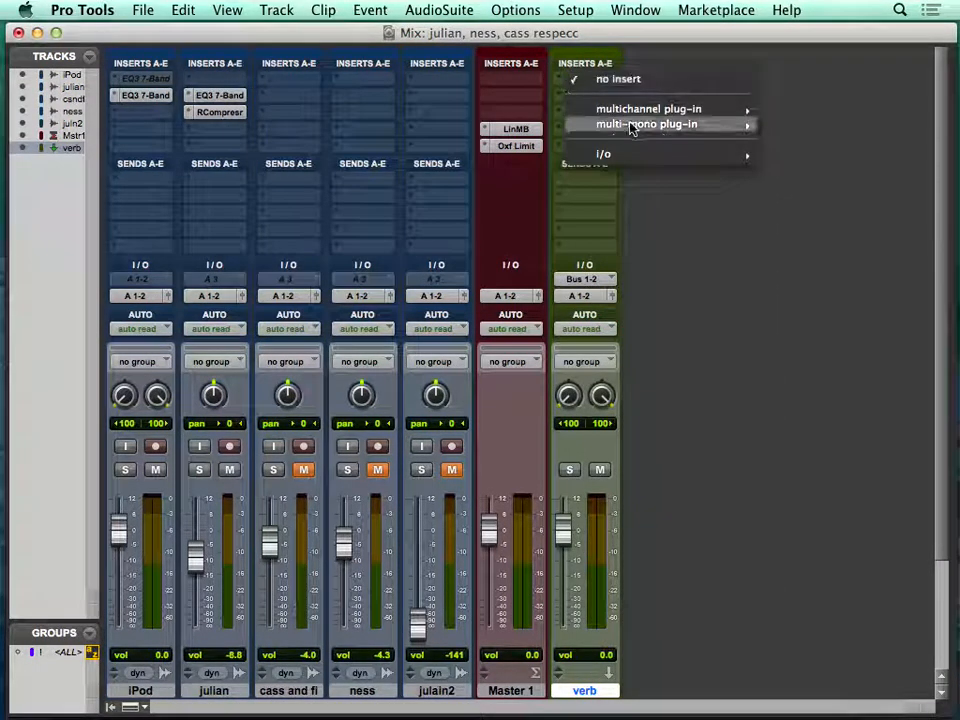
mouse_move(572, 108)
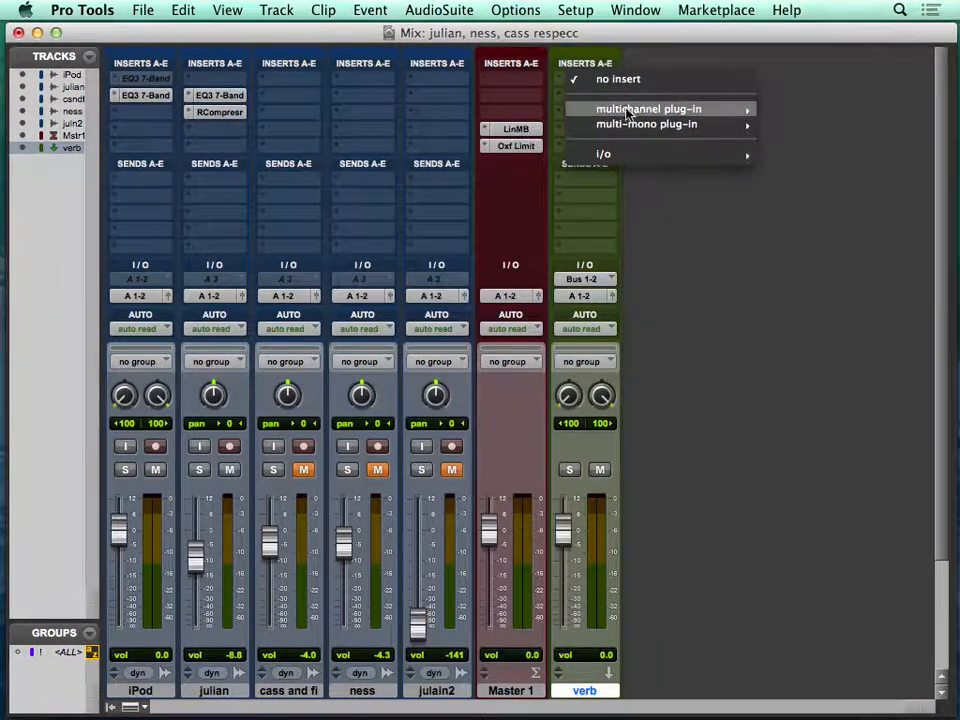
mouse_move(424, 155)
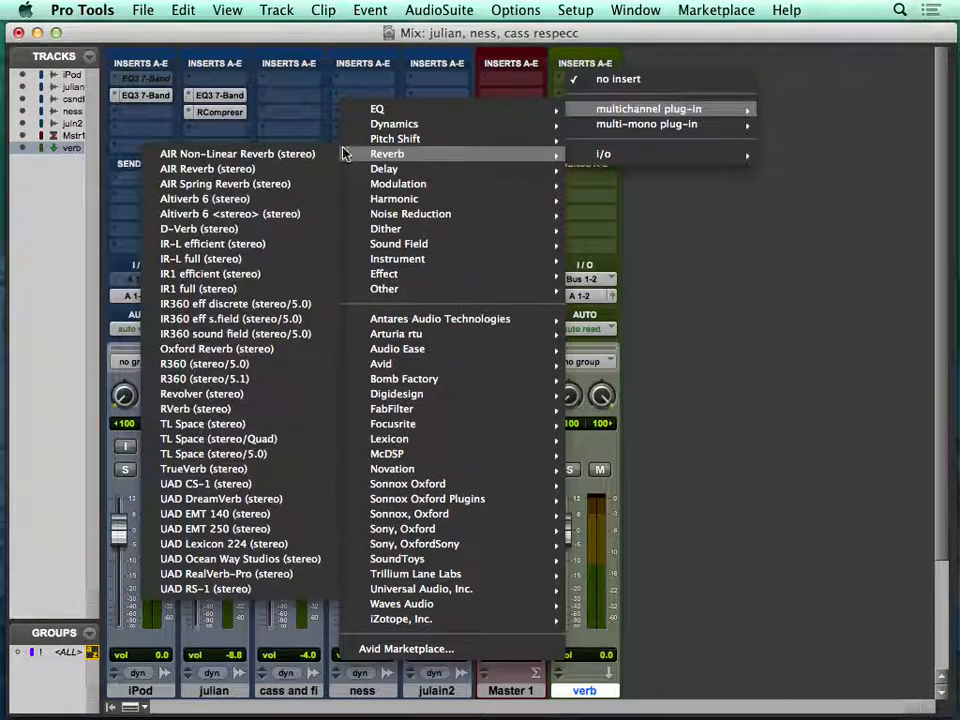
left_click(222, 230)
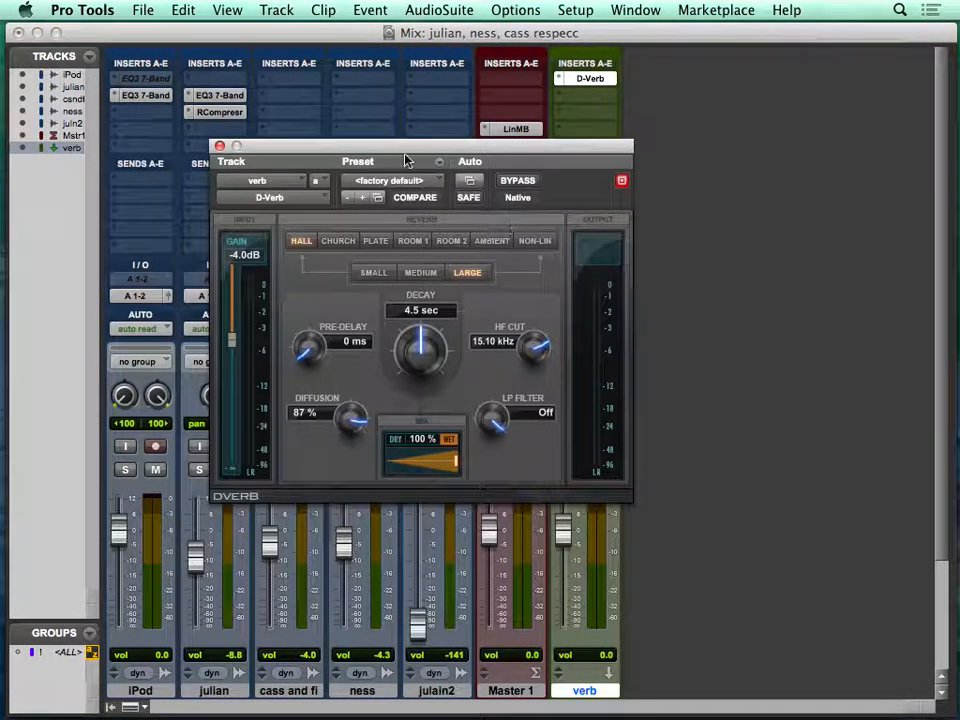
left_click_drag(354, 150, 716, 171)
Add a send to Bus 1-2 in the vocal track's first send slot and place its send window clear of the channel strips.
left_click(197, 183)
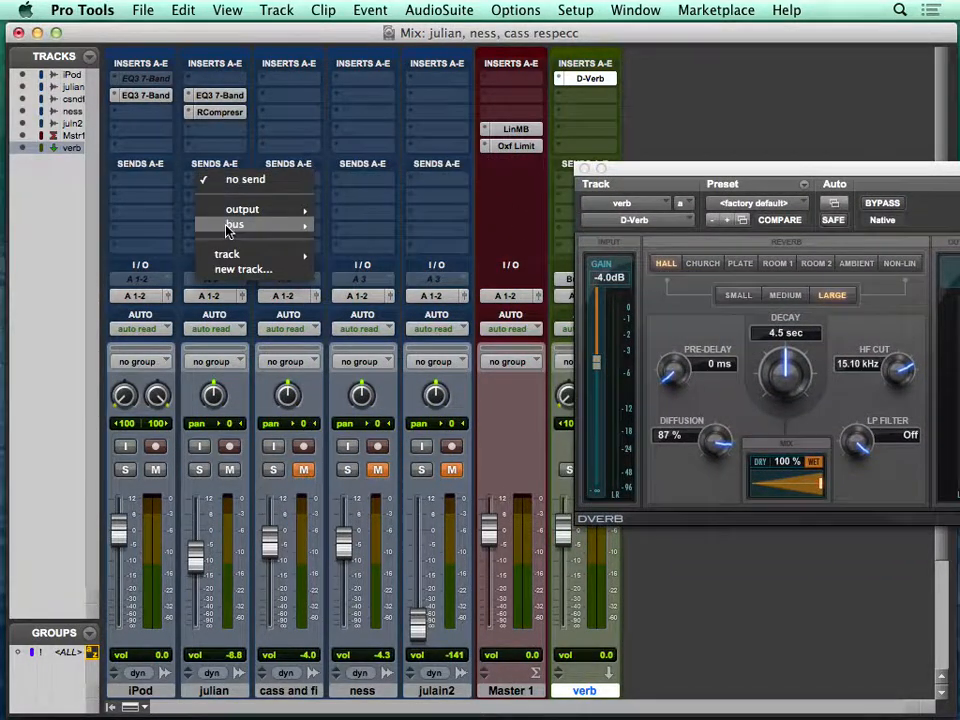
mouse_move(231, 224)
left_click(390, 13)
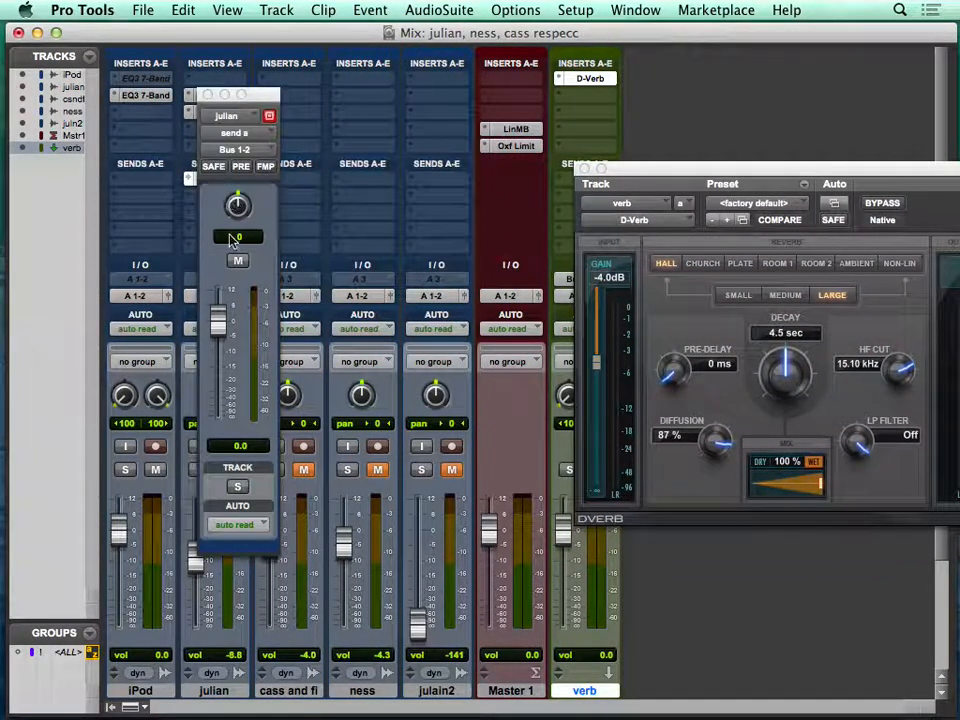
left_click_drag(258, 95, 97, 155)
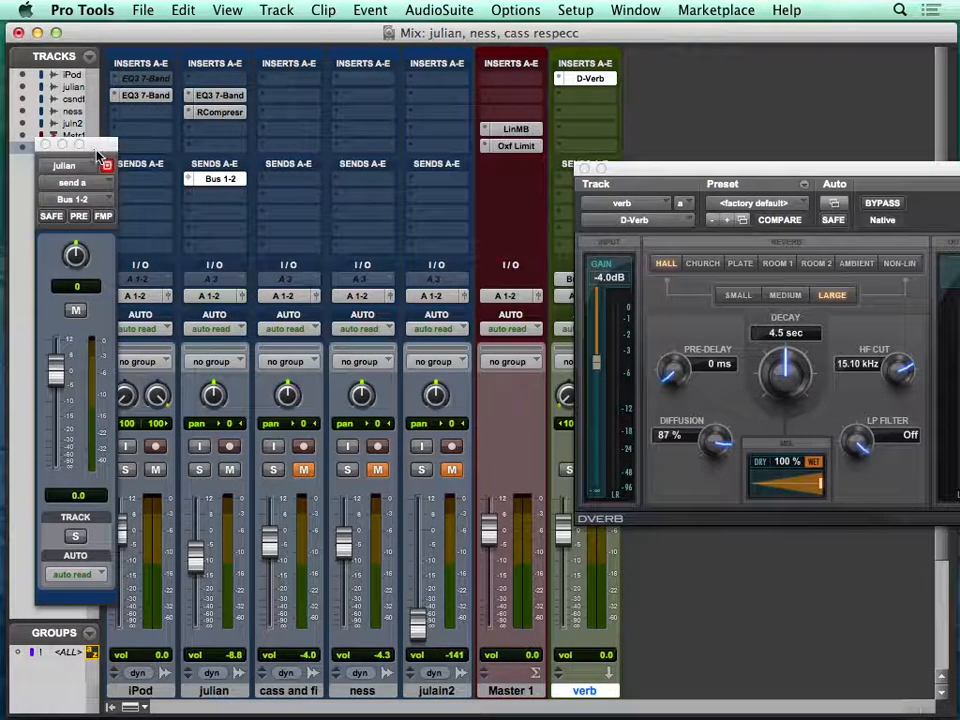
Solo the vocal track and put the verb track in solo safe.
left_click_drag(621, 166, 270, 217)
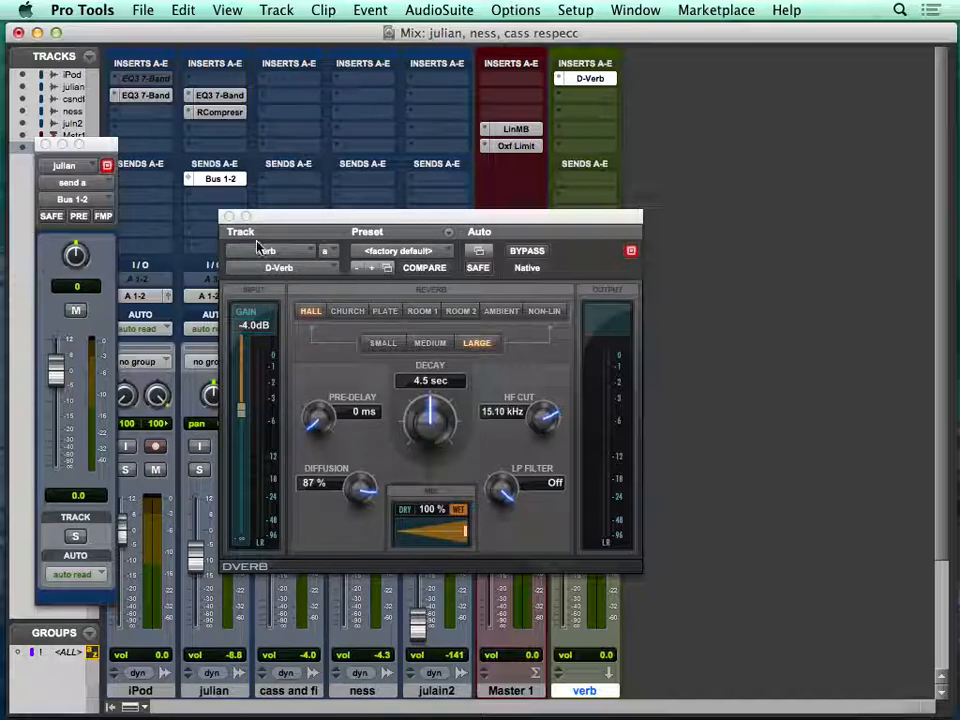
left_click_drag(326, 216, 384, 76)
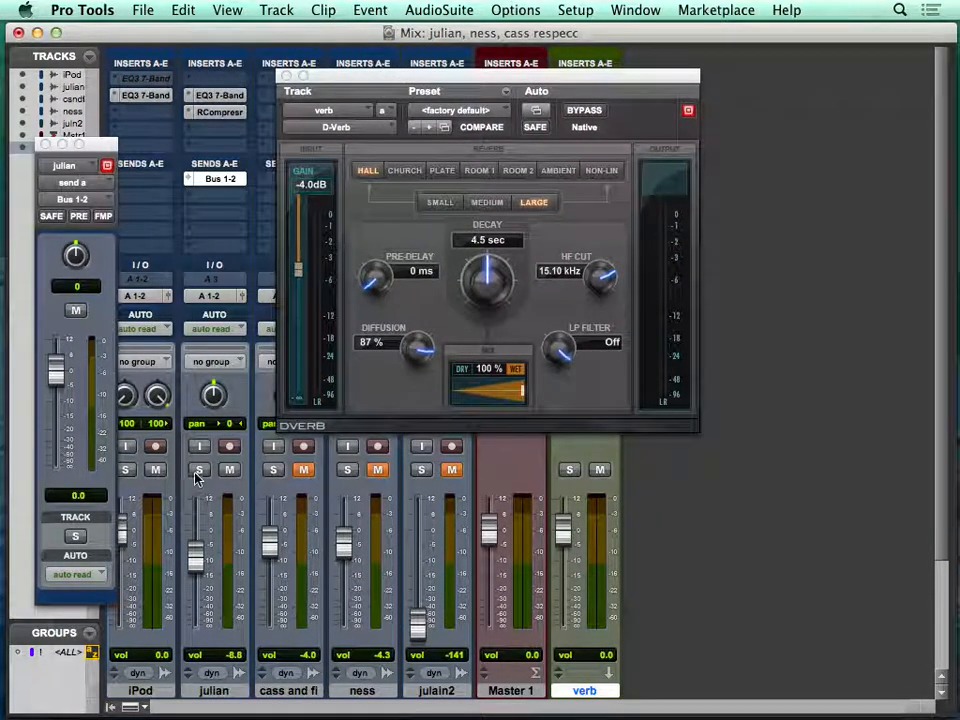
left_click(198, 472)
left_click(570, 472, "super")
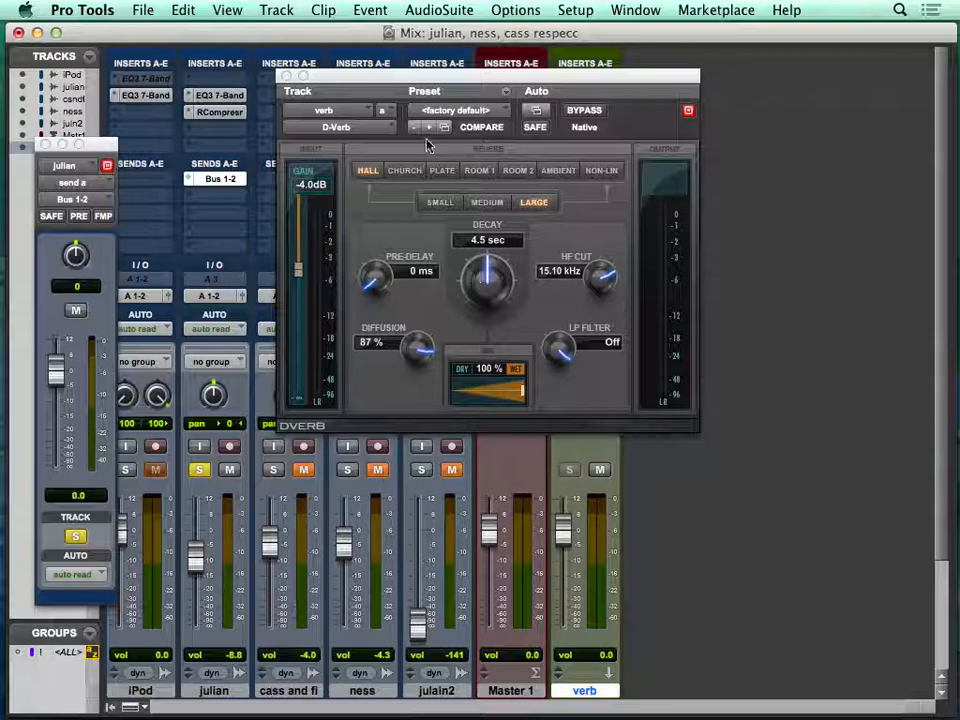
Switch to the Edit window and display the floating Transport window.
left_click_drag(391, 78, 614, 374)
key("super+equal")
scroll(250, 350, "up", 5)
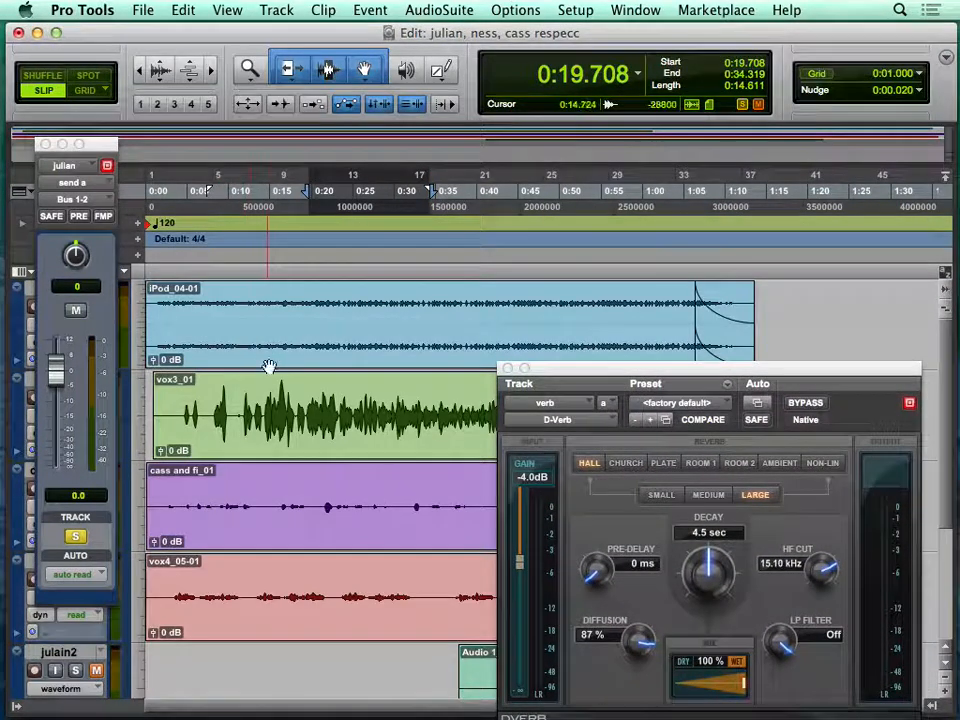
left_click_drag(309, 408, 496, 409)
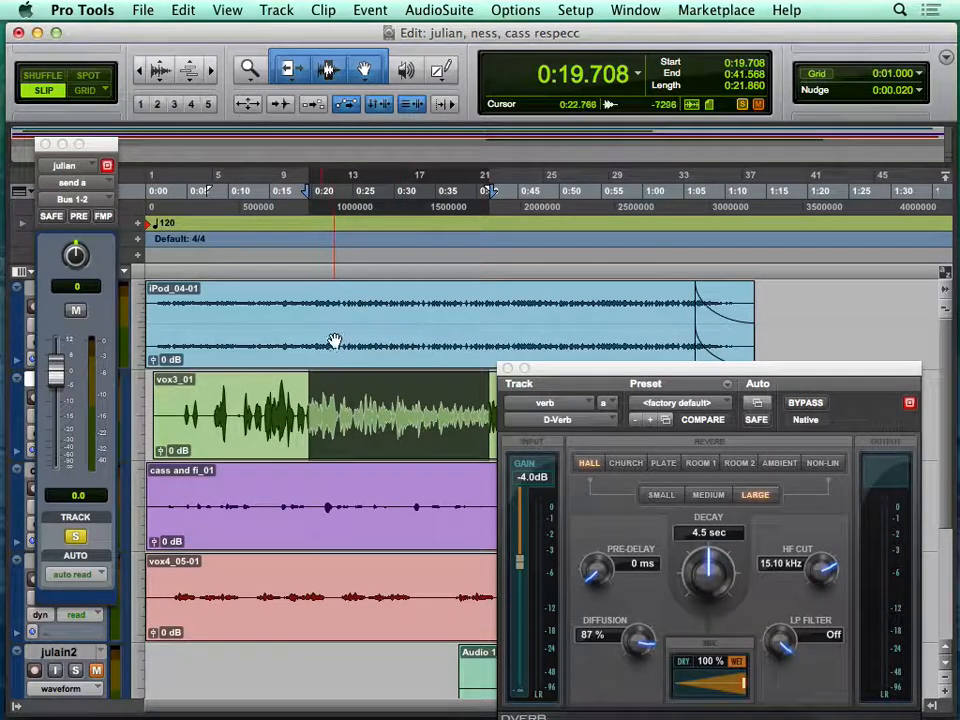
left_click(345, 192)
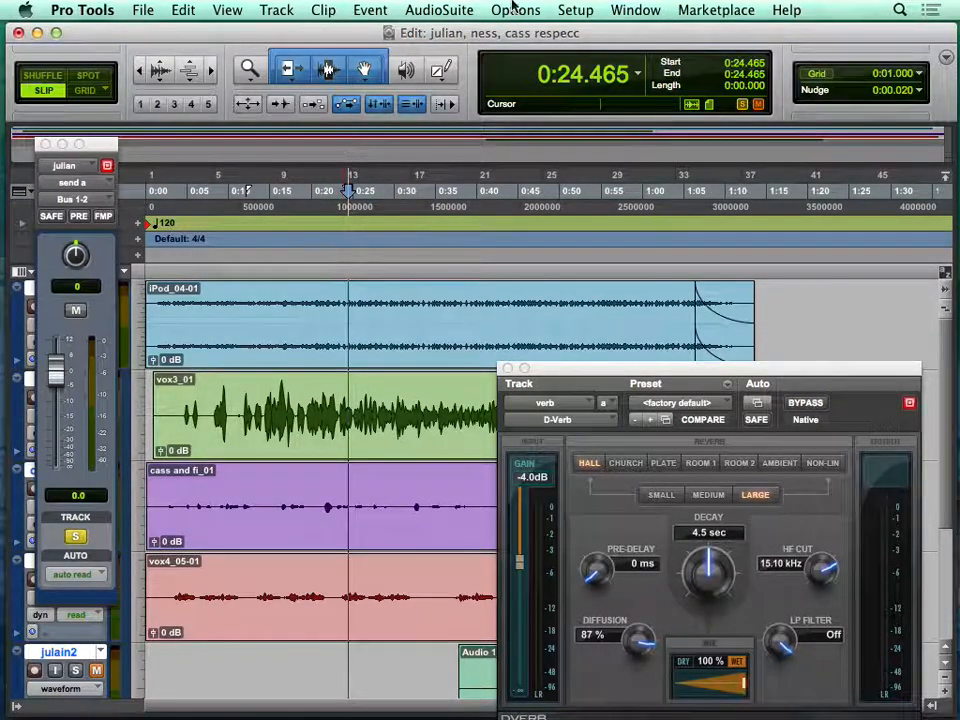
left_click(635, 10)
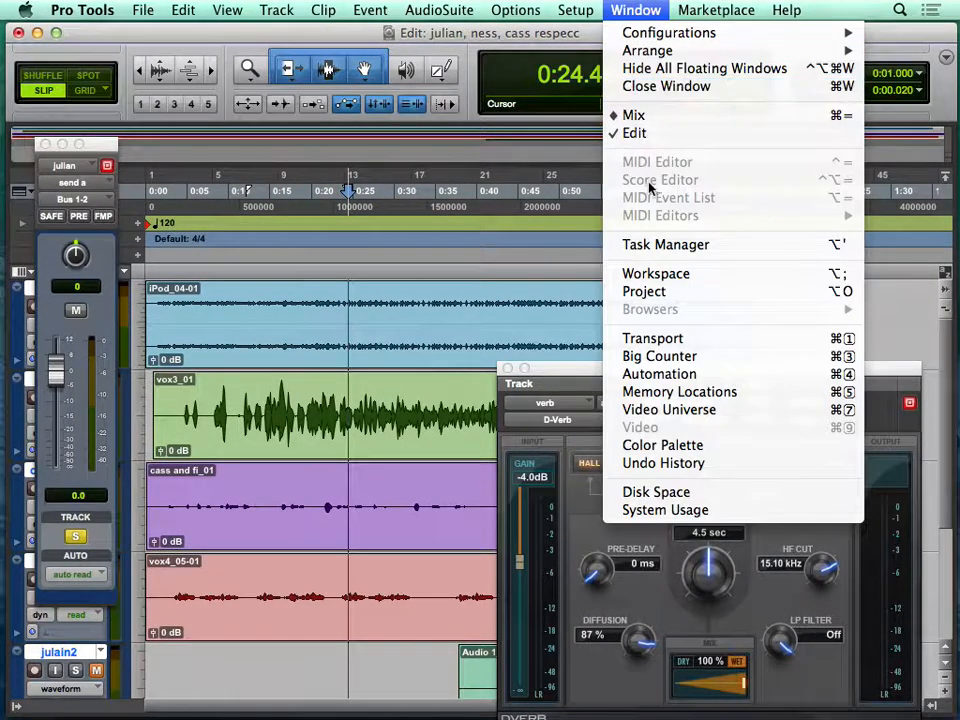
left_click(680, 340)
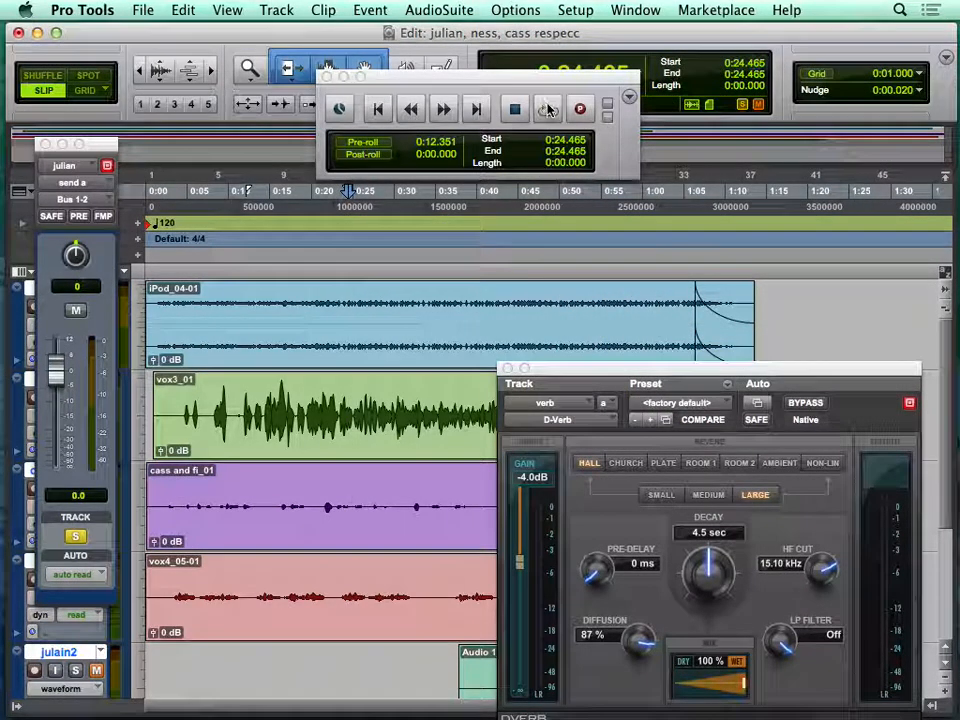
Loop playback over the vocal clip from 0:23.446 to 0:41.002 and return to the Mix window.
key("space")
left_click_drag(340, 403, 495, 400)
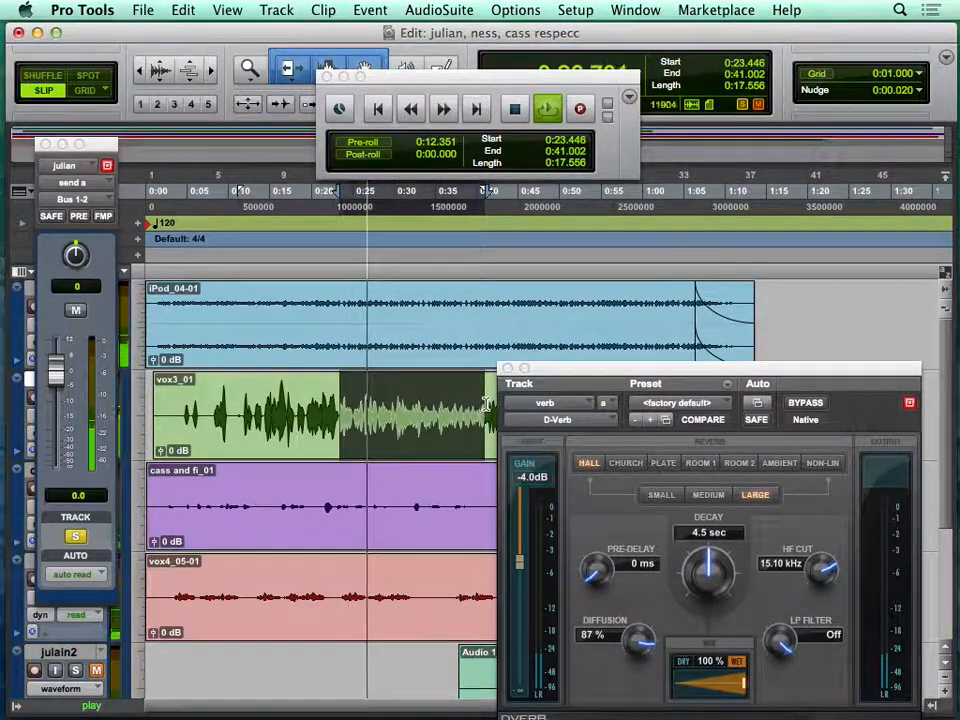
left_click(548, 110)
left_click(544, 112)
key("super+equal")
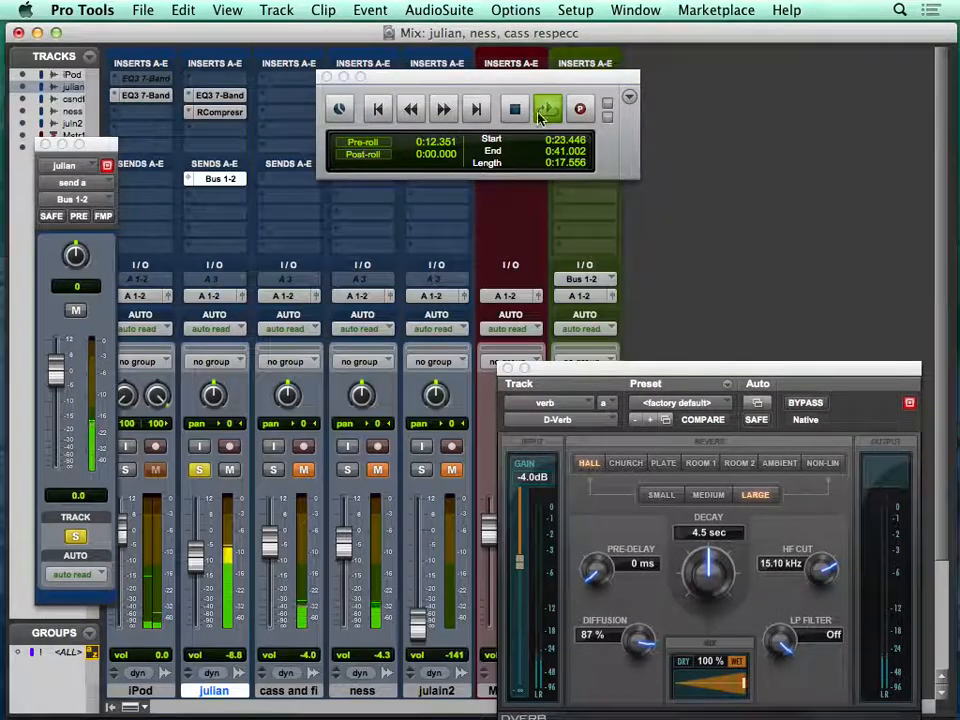
Set D-Verb to the Room 2 algorithm, small size, with a decay of 432 ms.
left_click_drag(563, 386, 363, 253)
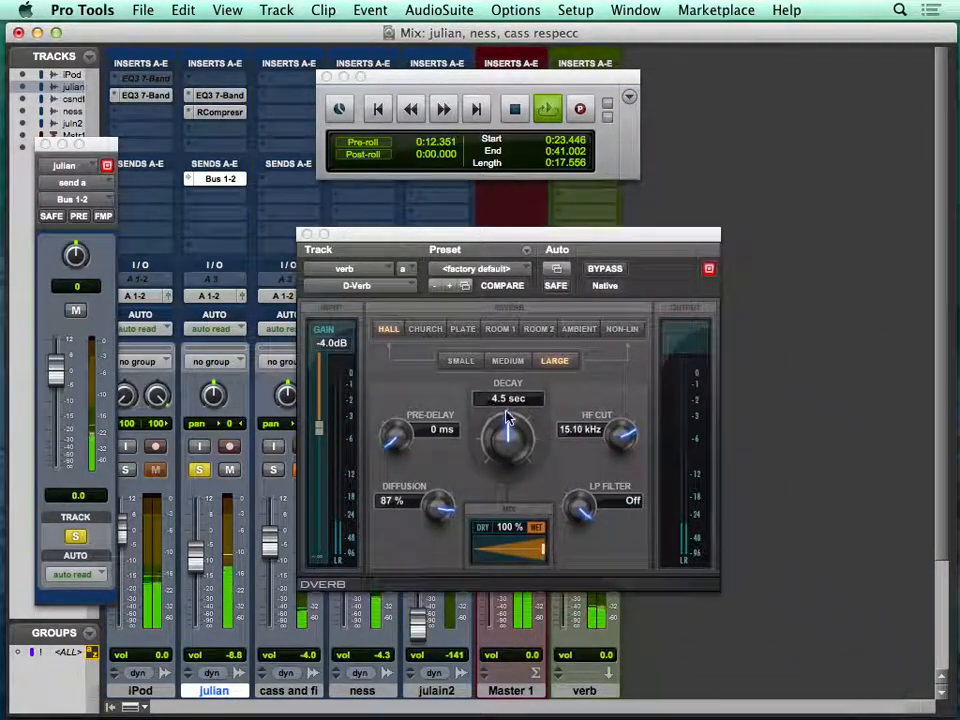
left_click(540, 330)
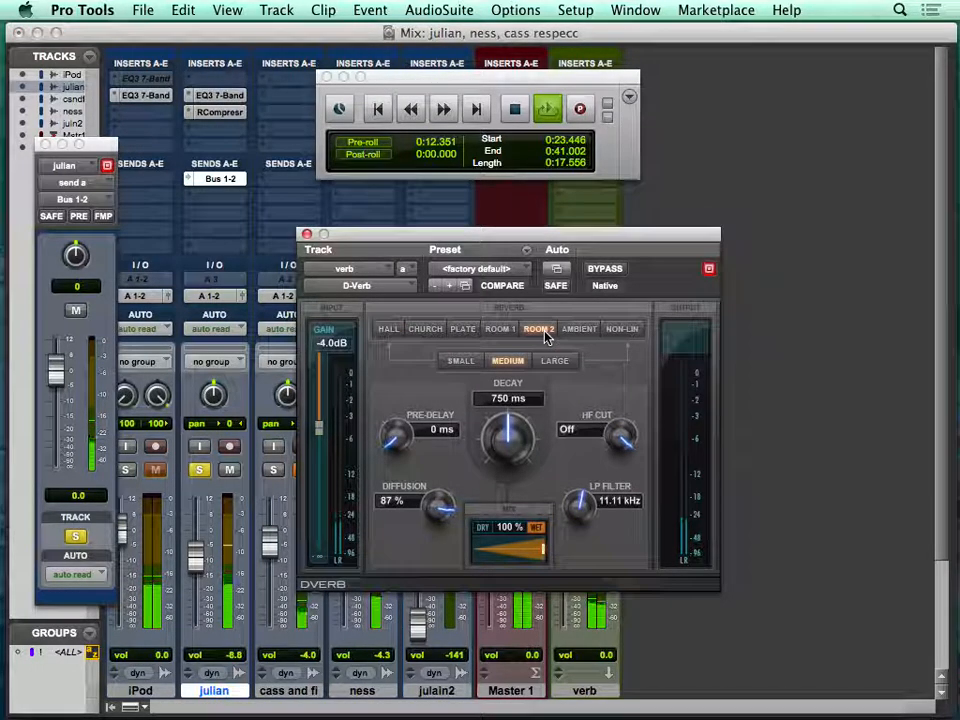
left_click(461, 362)
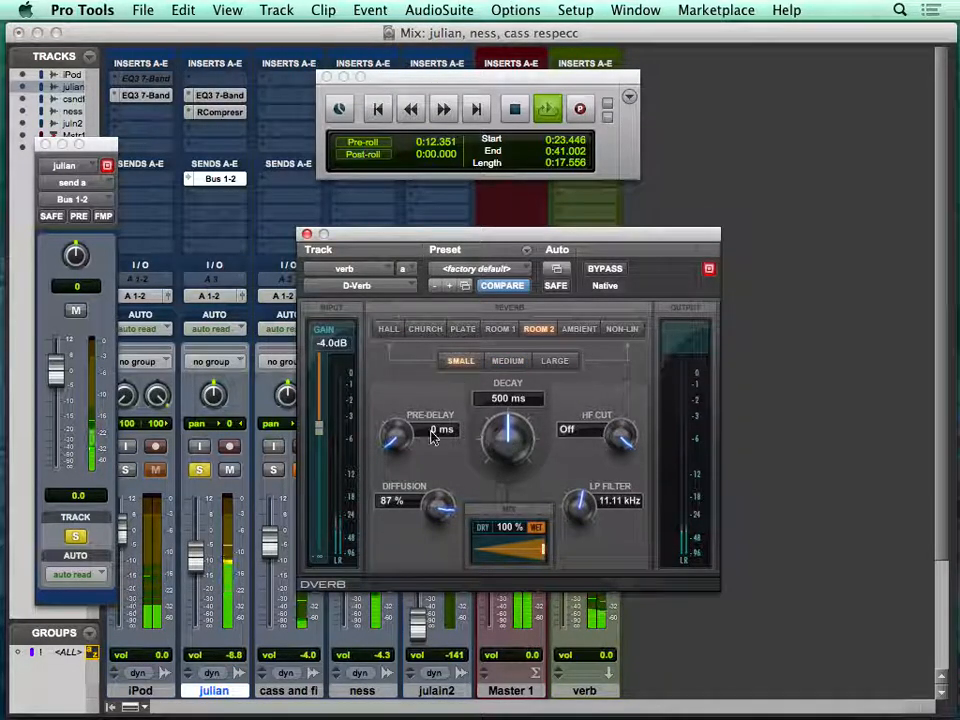
left_click_drag(511, 427, 506, 451)
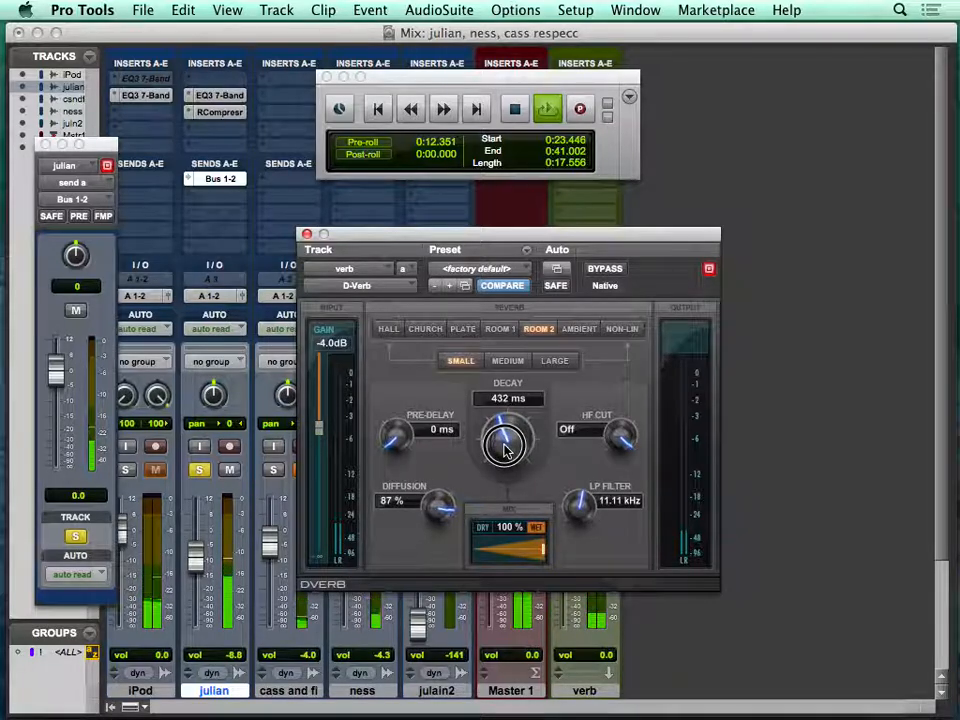
Lower the verb track's volume to -10.8 dB while the soloed vocal plays.
left_click_drag(364, 236, 180, 115)
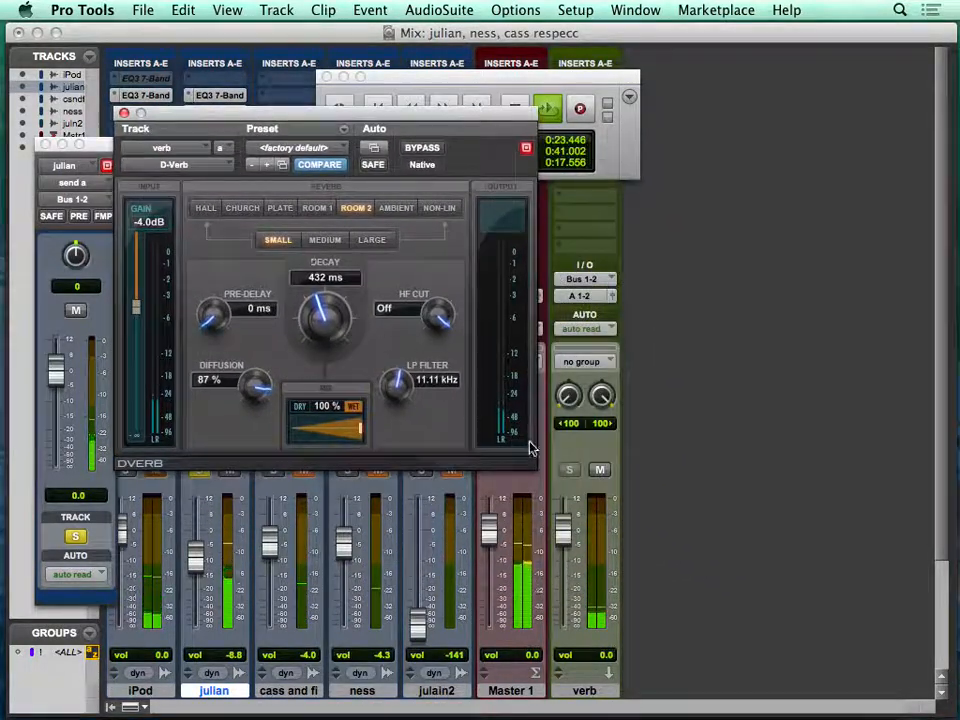
mouse_move(563, 530)
left_mouse_down()
mouse_move(550, 660)
mouse_move(566, 553)
left_mouse_up()
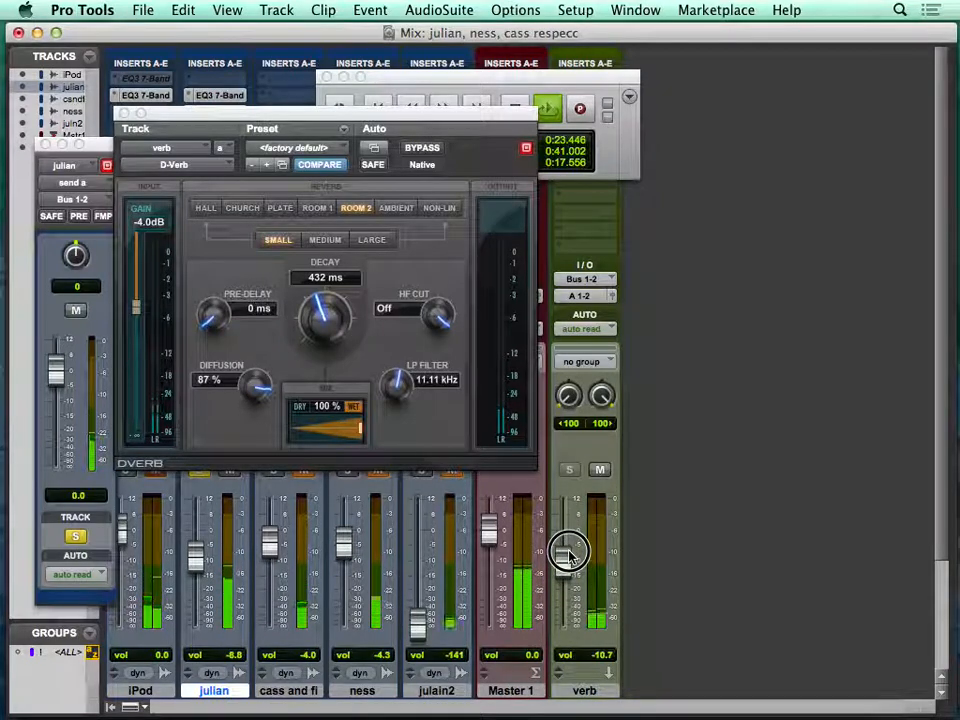
key("space")
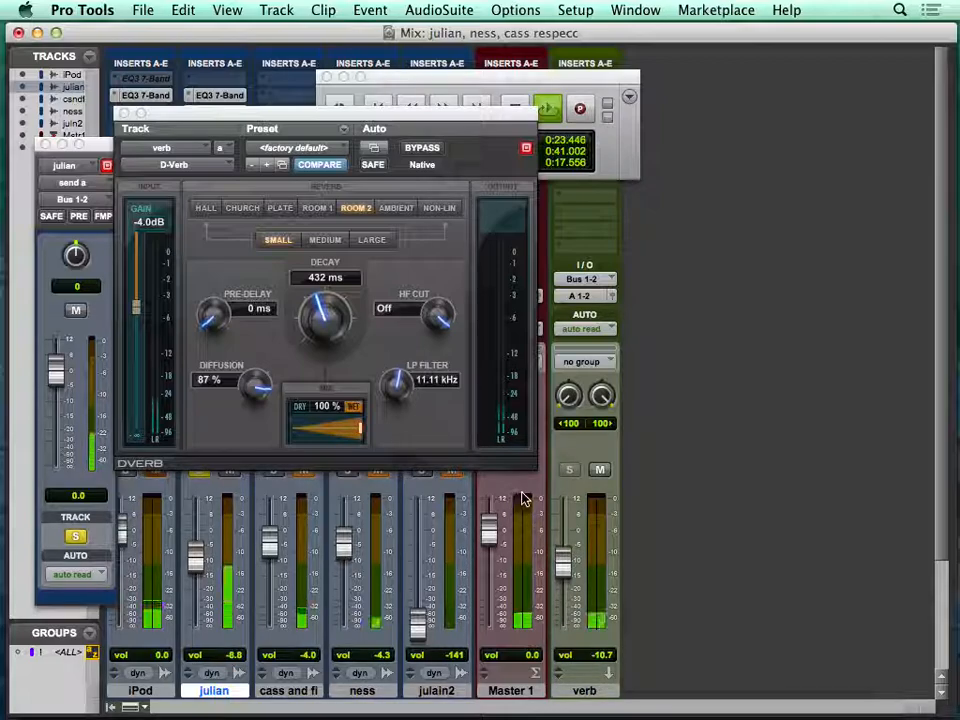
left_click_drag(566, 566, 564, 562)
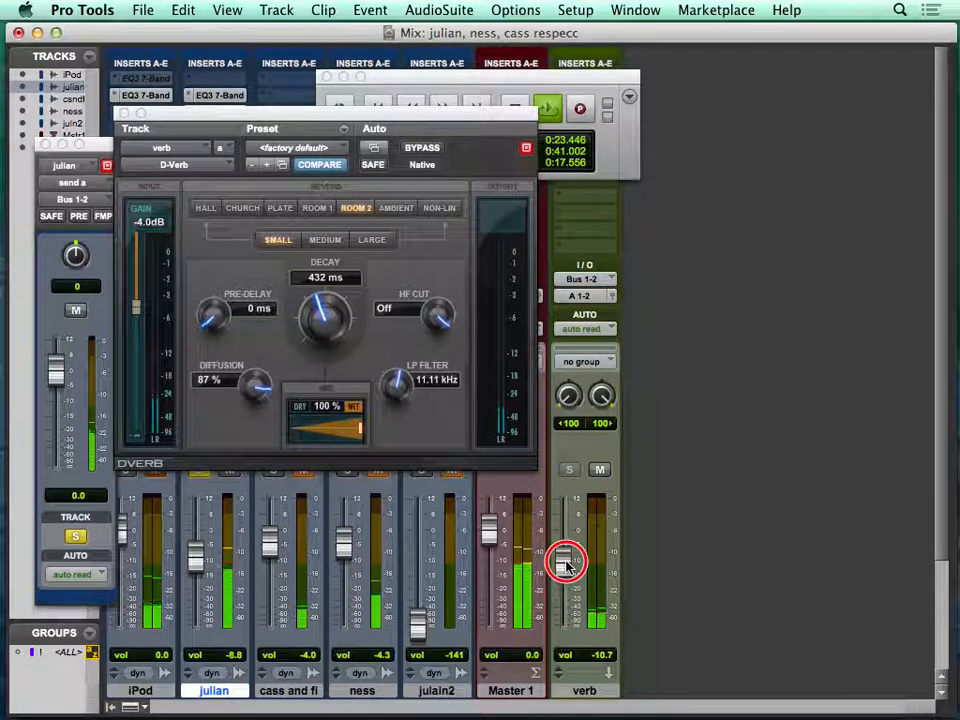
Compare the soloed vocal with the verb track muted and unmuted, ending with the reverb muted.
left_click(600, 470)
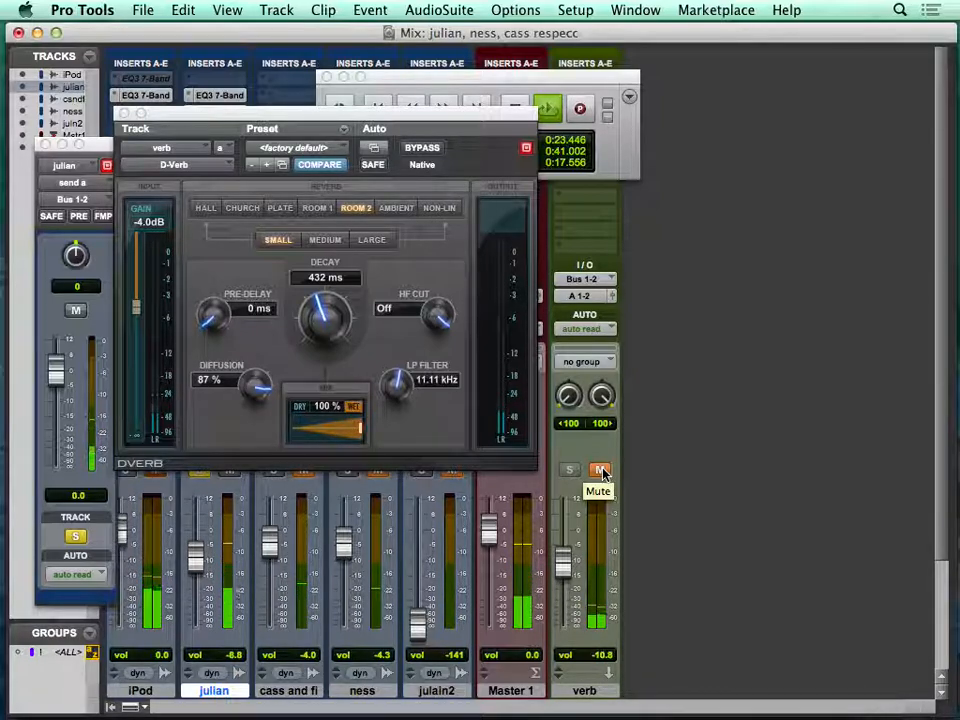
left_click(600, 470)
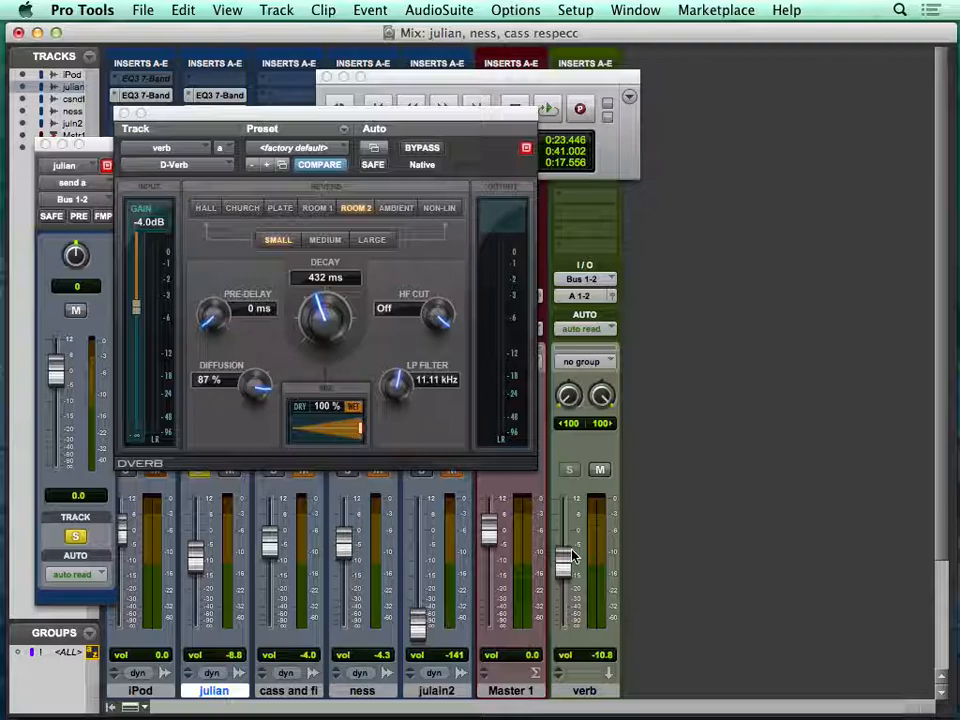
left_click(600, 470)
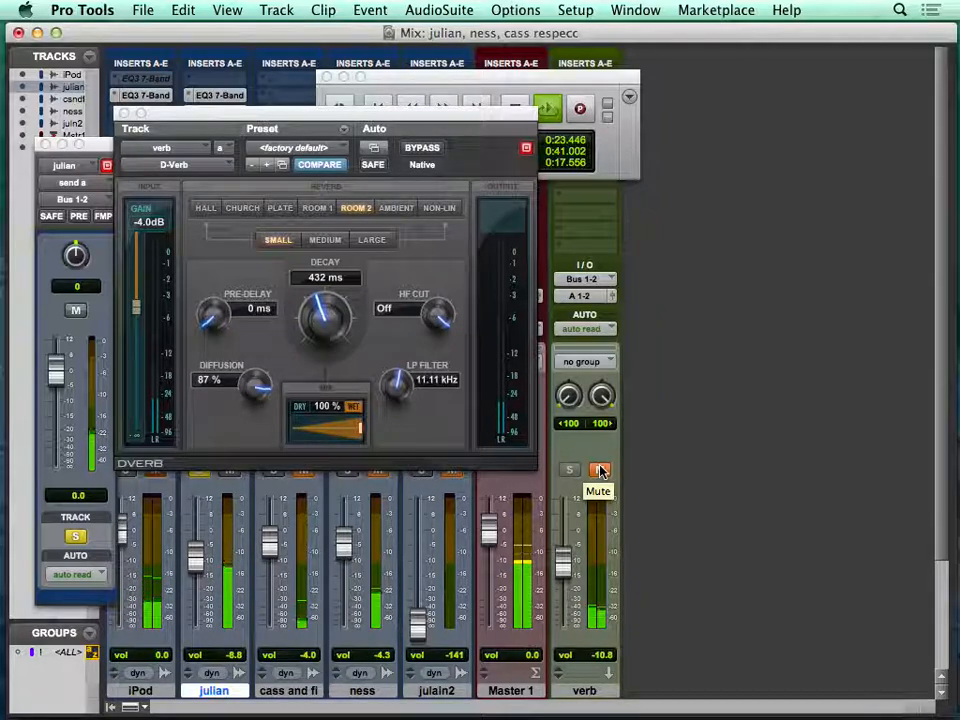
left_click(600, 470)
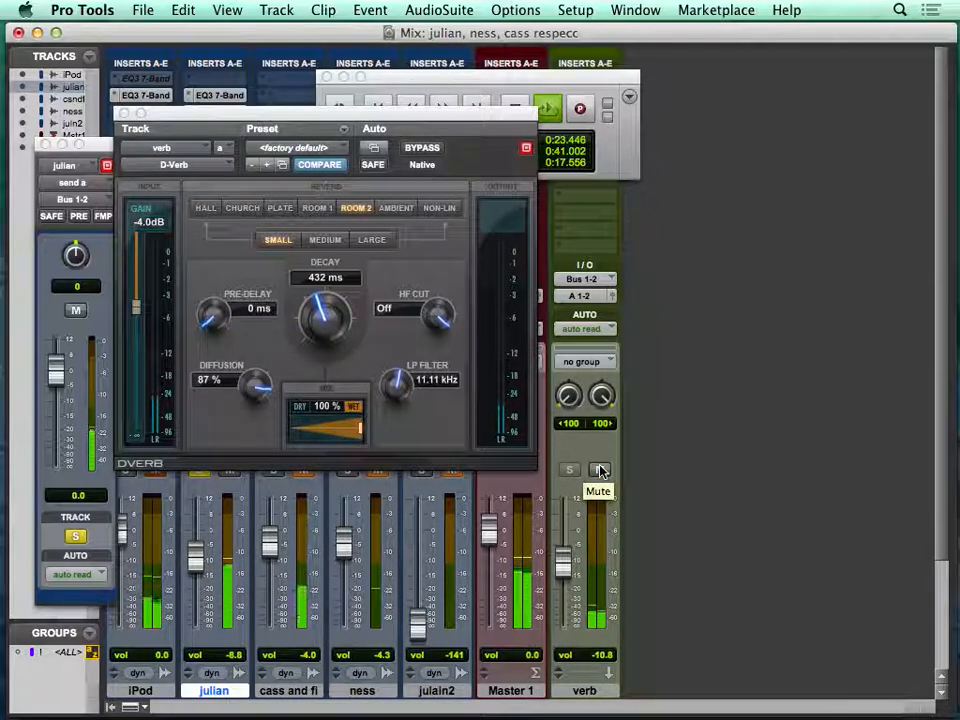
left_click(600, 470)
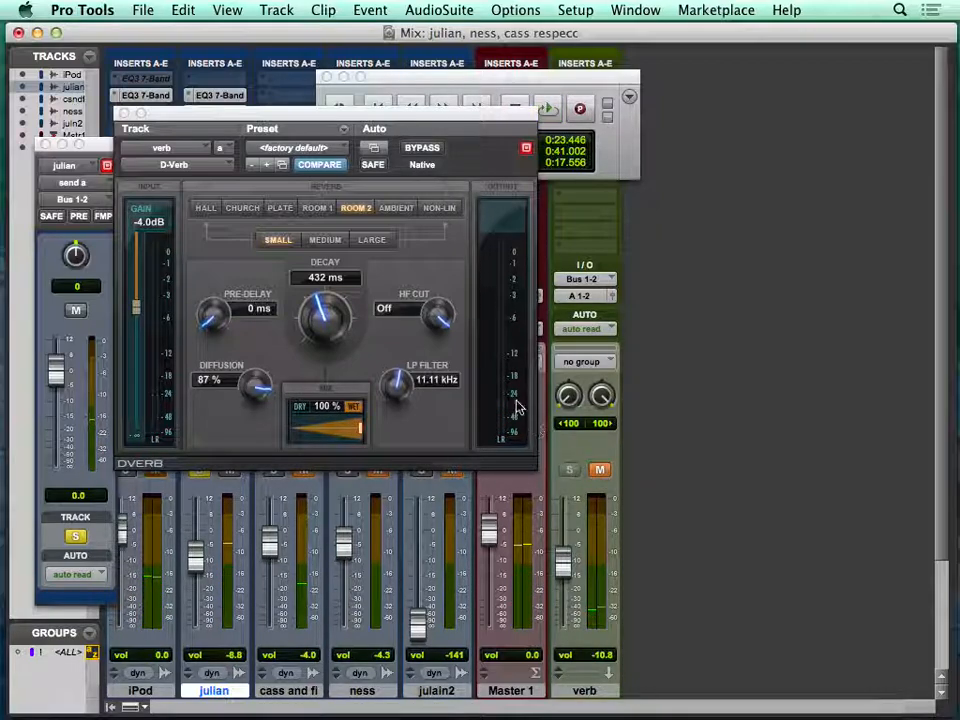
Close the D-Verb window and create a new mono aux input track named delay after the verb track.
left_click(124, 114)
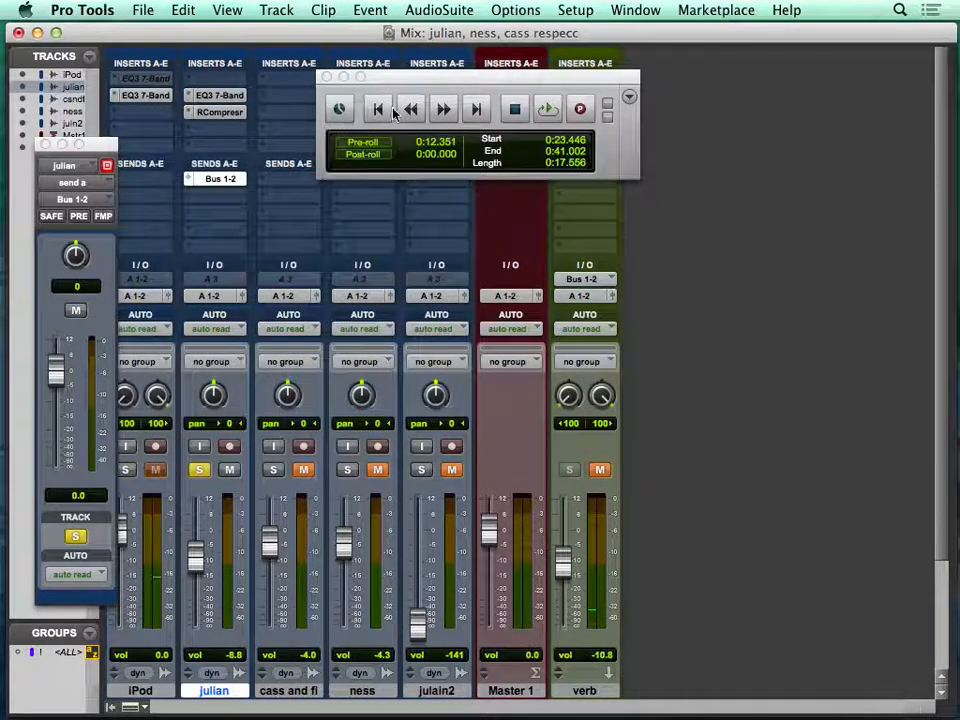
left_click_drag(403, 77, 350, 67)
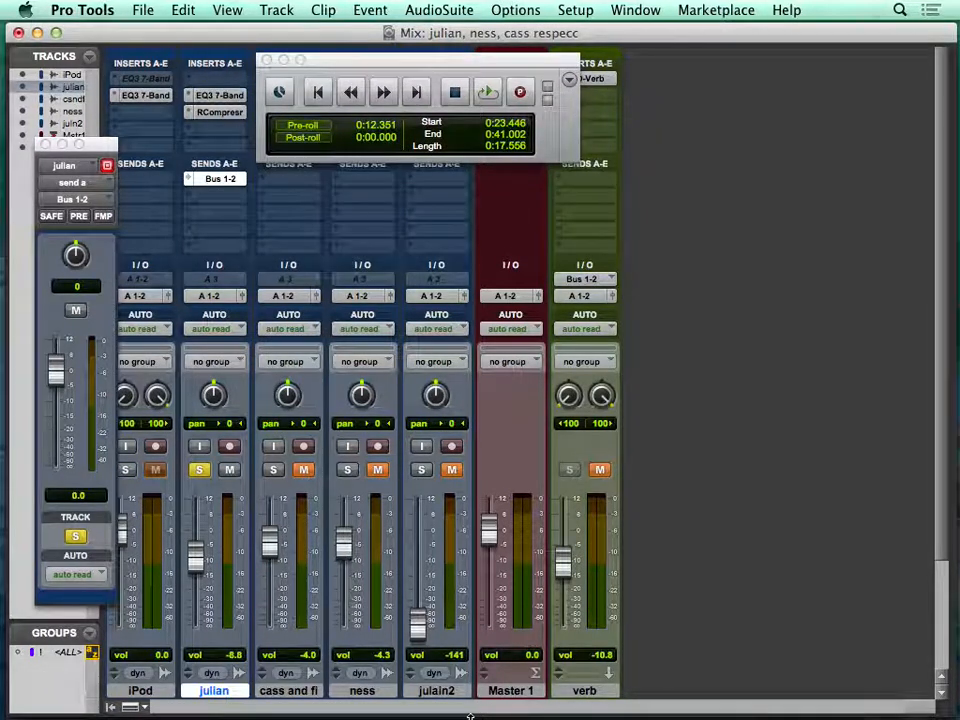
left_click(584, 691)
key("super+shift+n")
key("Return")
double_click(676, 690)
type("delay")
key("Return")
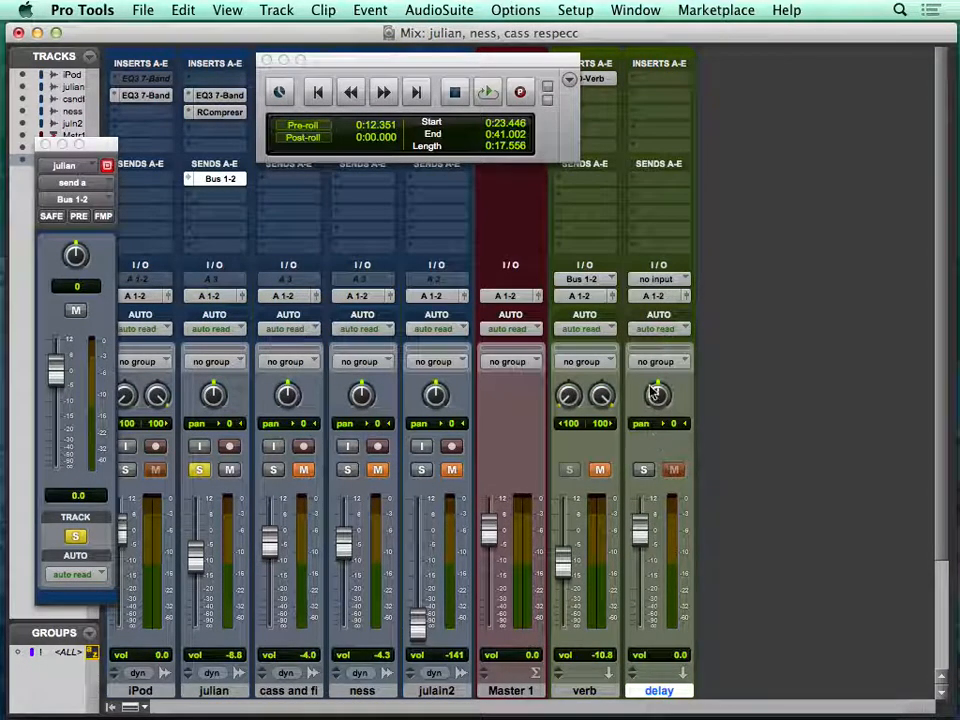
Put the delay track in solo-safe mode and set its input to Bus 3 (Mono).
left_click(643, 472)
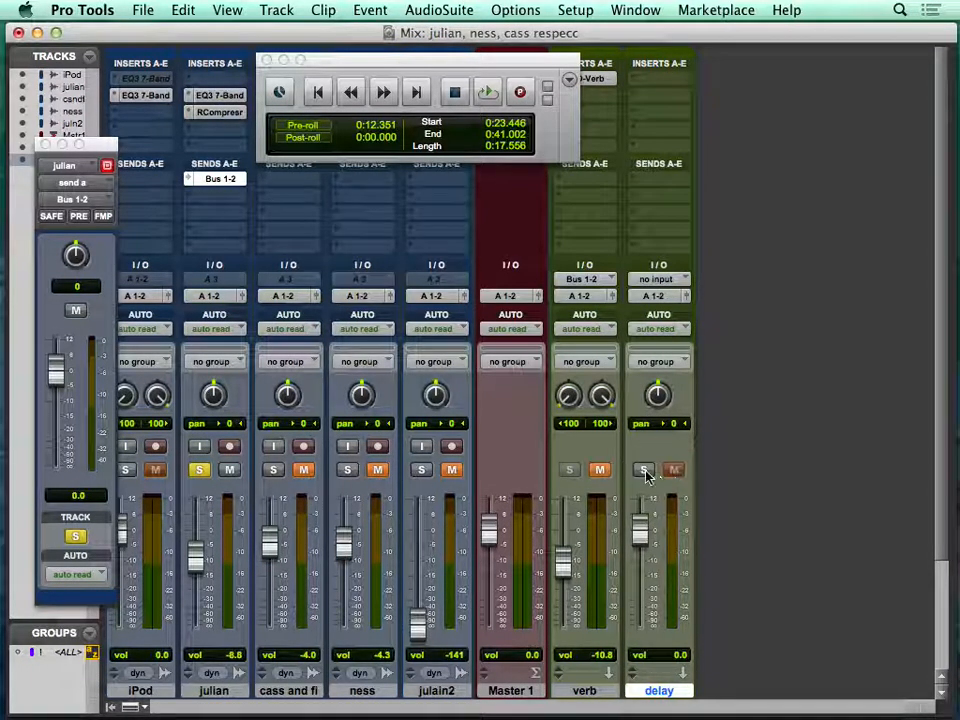
left_click(658, 279)
mouse_move(668, 327)
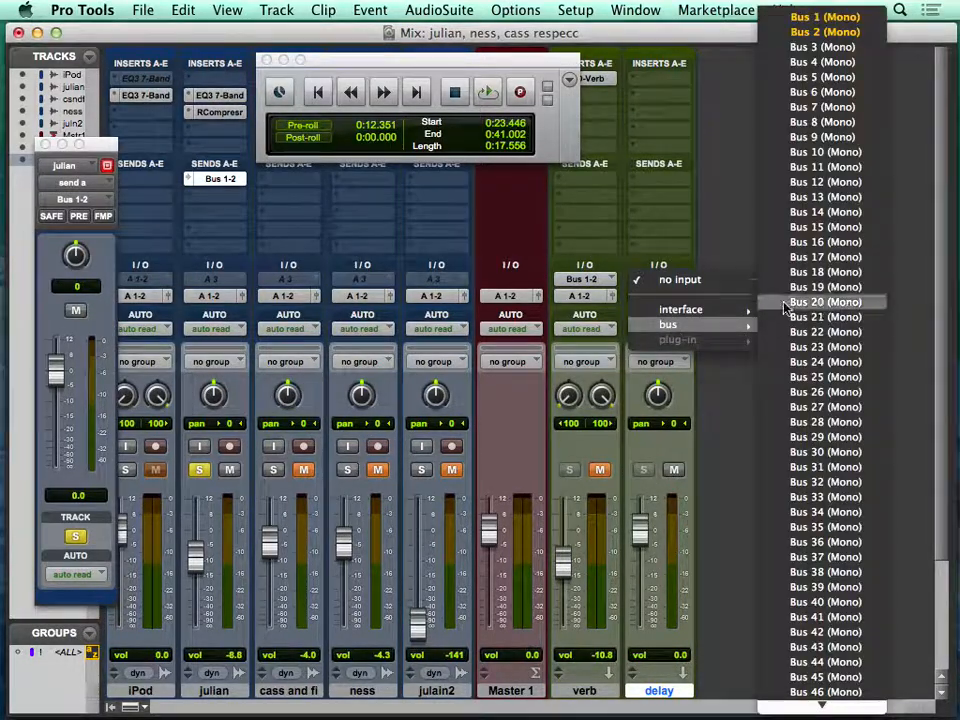
left_click(845, 48)
Insert the Long Delay II plug-in on the delay track's first insert slot.
left_click(662, 79)
mouse_move(676, 112)
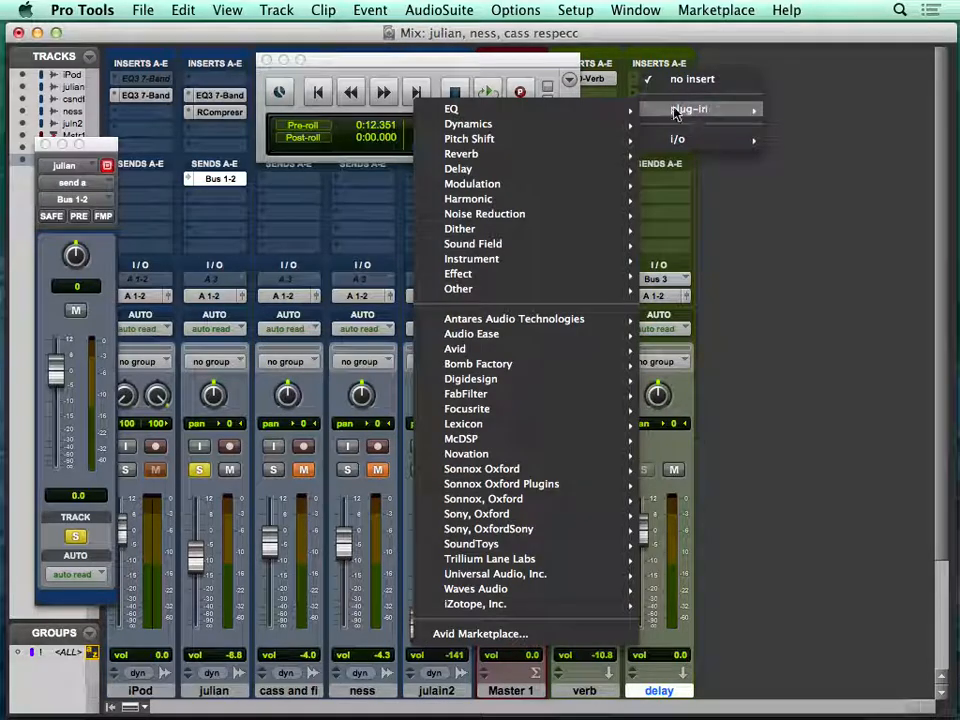
mouse_move(552, 162)
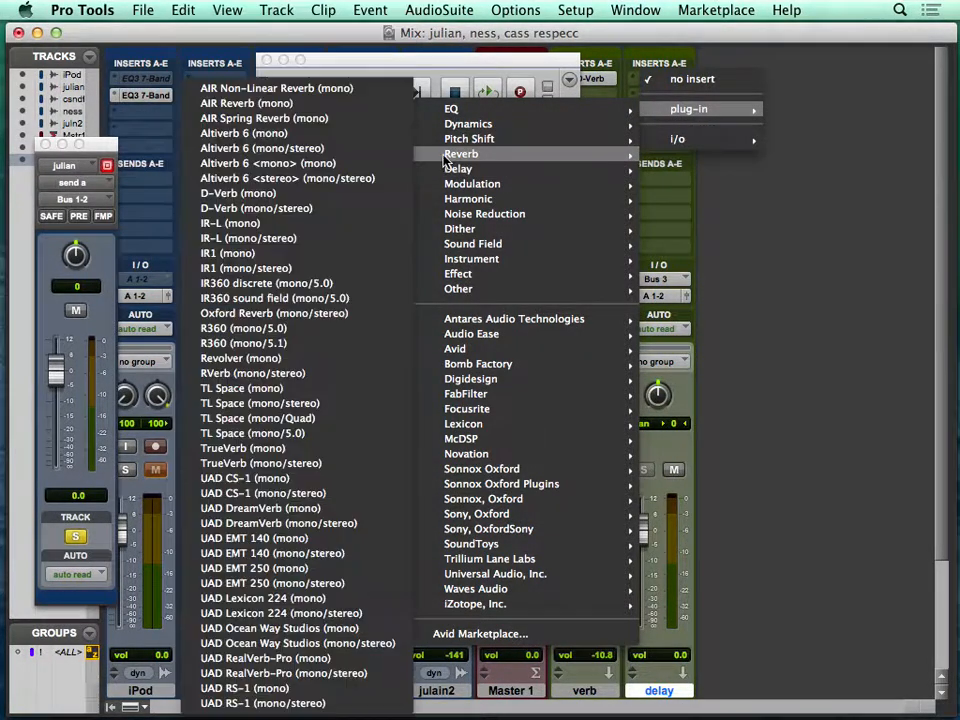
left_click(283, 228)
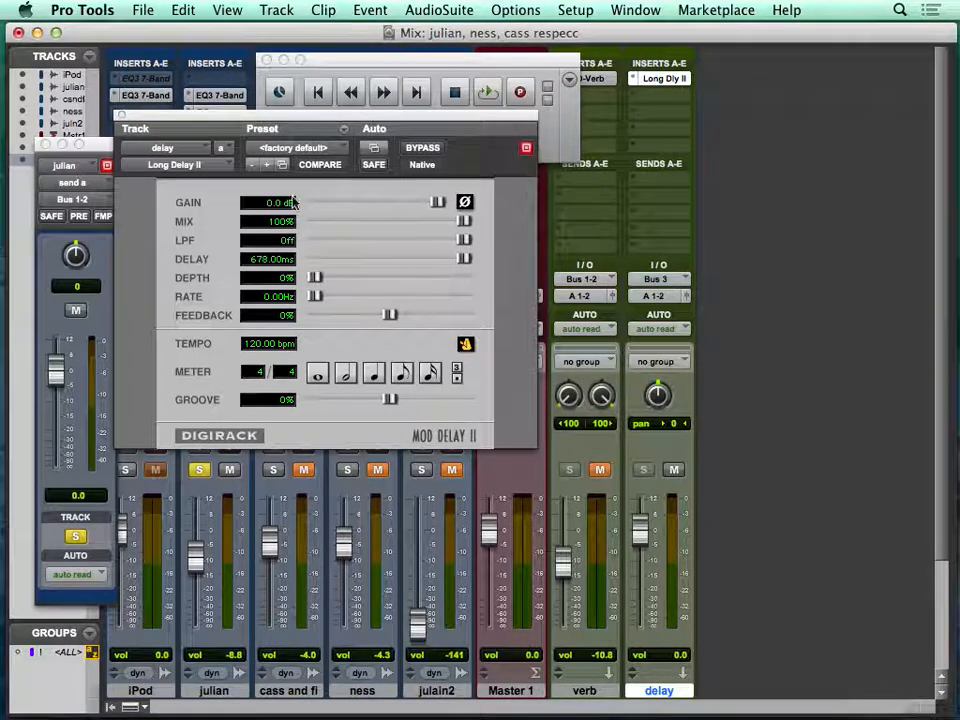
left_click_drag(338, 115, 465, 69)
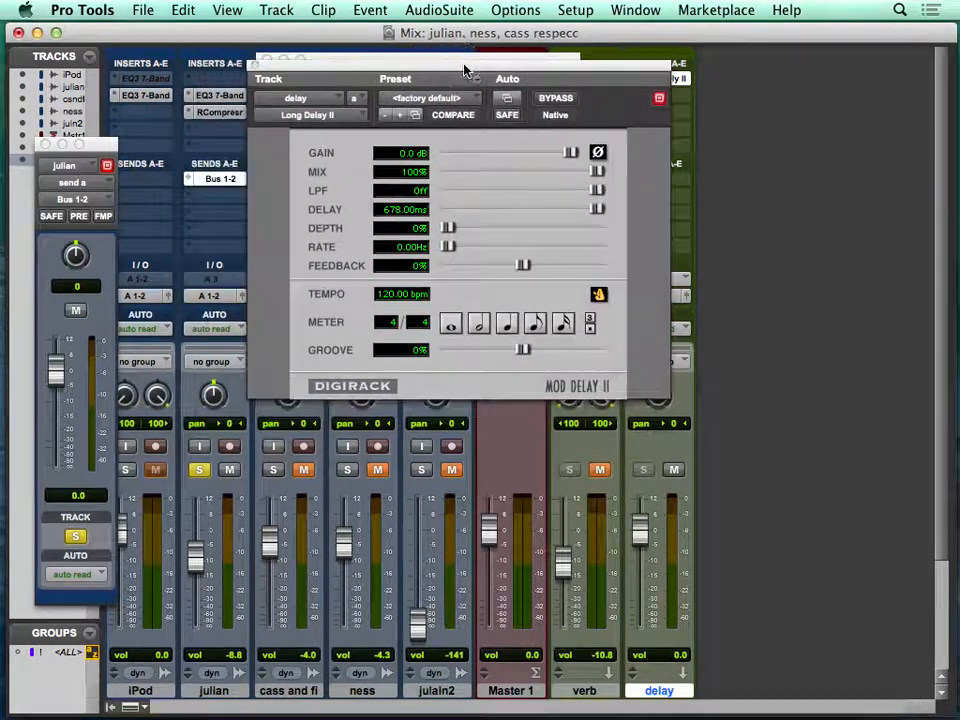
Add a second send on the soloed vocal track to Bus 3 (Mono) at 0.0 dB.
left_click(203, 197)
mouse_move(236, 240)
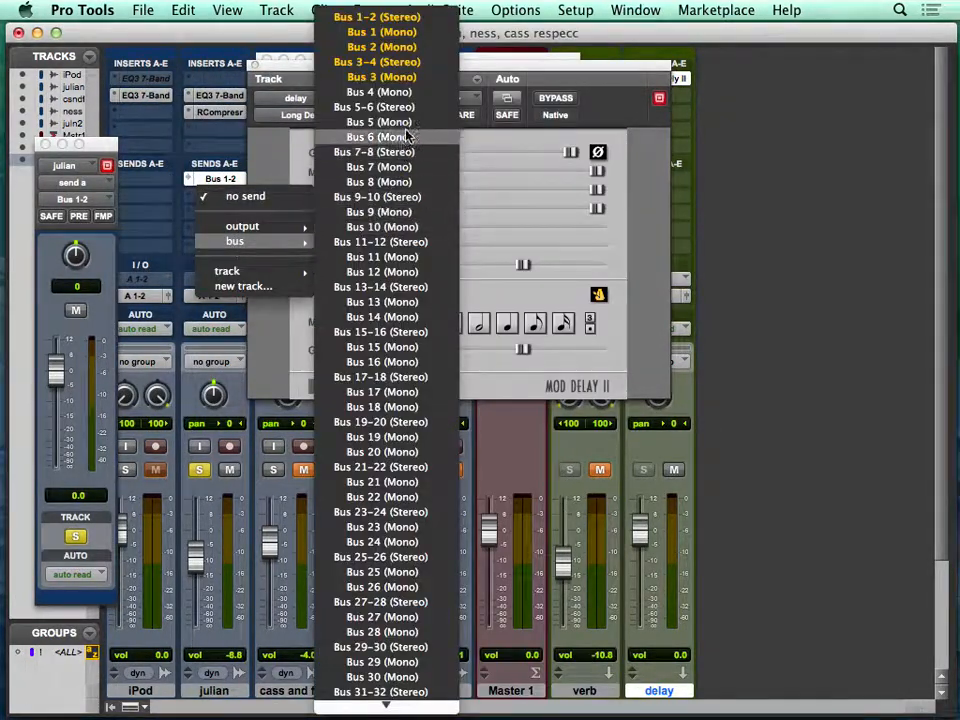
left_click(332, 79)
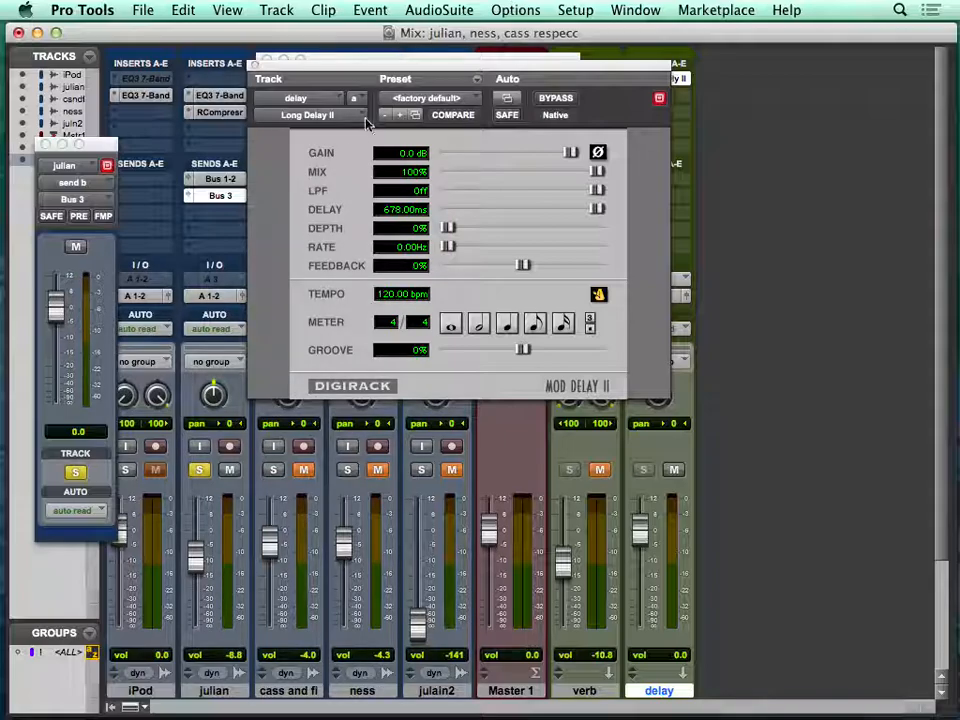
Set the Long Delay II delay time to 87.84 ms and lower the delay track's volume to -17.6 dB.
left_click_drag(396, 64, 354, 56)
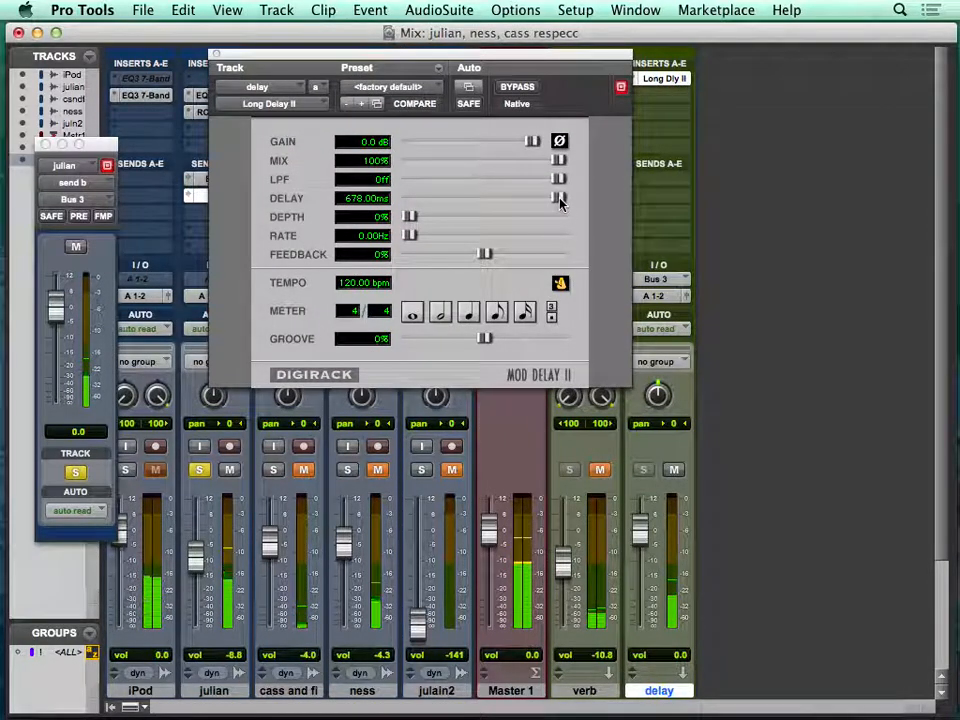
left_click_drag(558, 197, 431, 197)
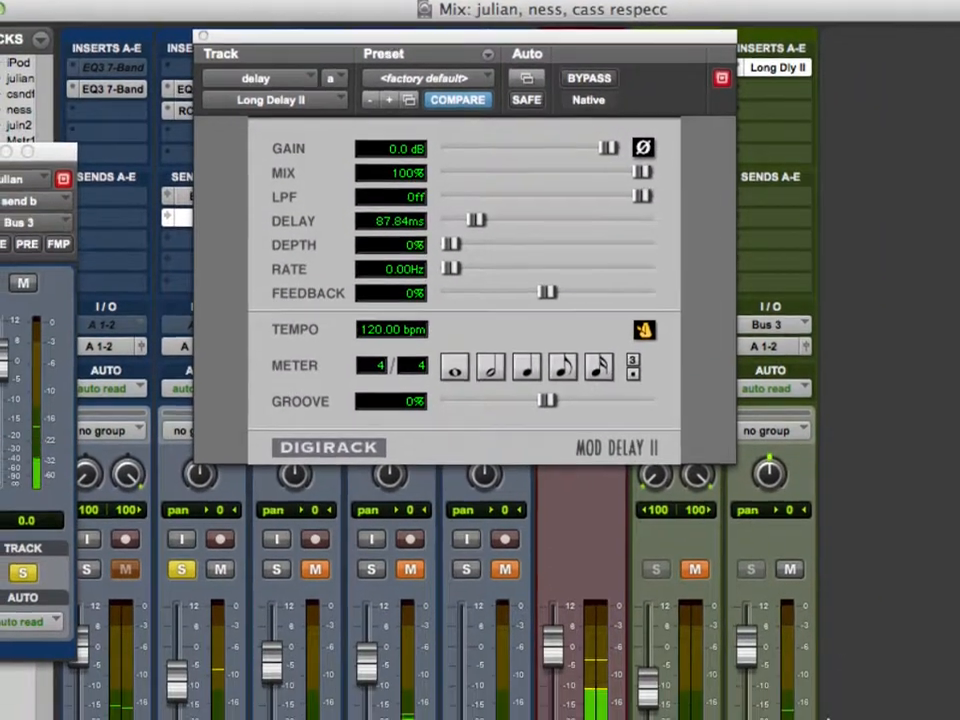
left_click_drag(740, 657, 744, 697)
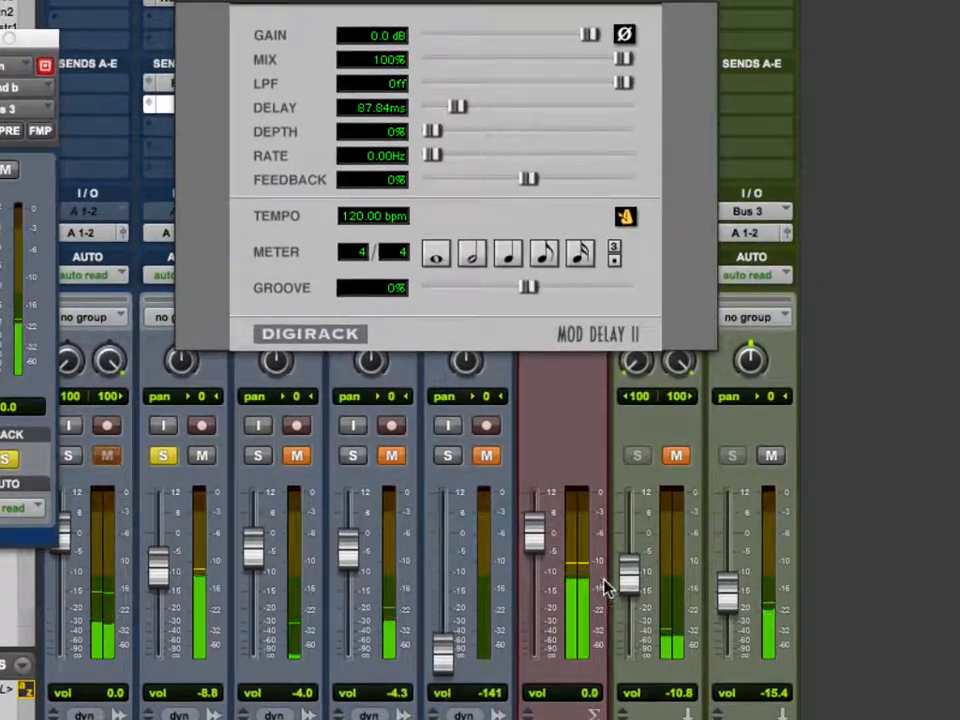
left_click_drag(729, 583, 725, 606)
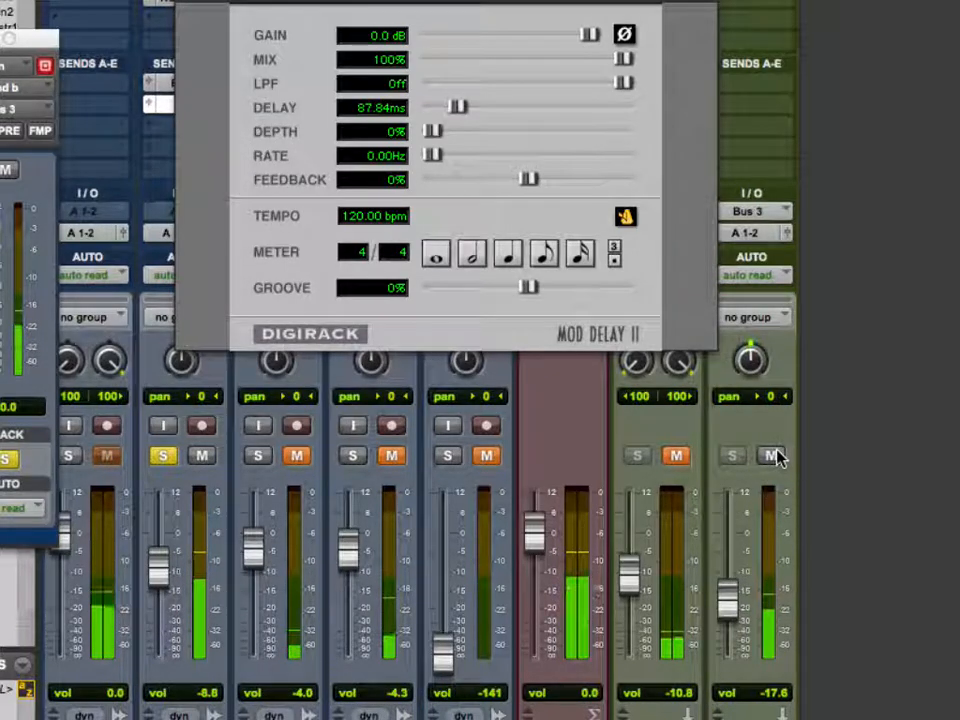
Compare the soloed vocal with the delay track muted and unmuted, ending with the delay unmuted.
left_click(773, 456)
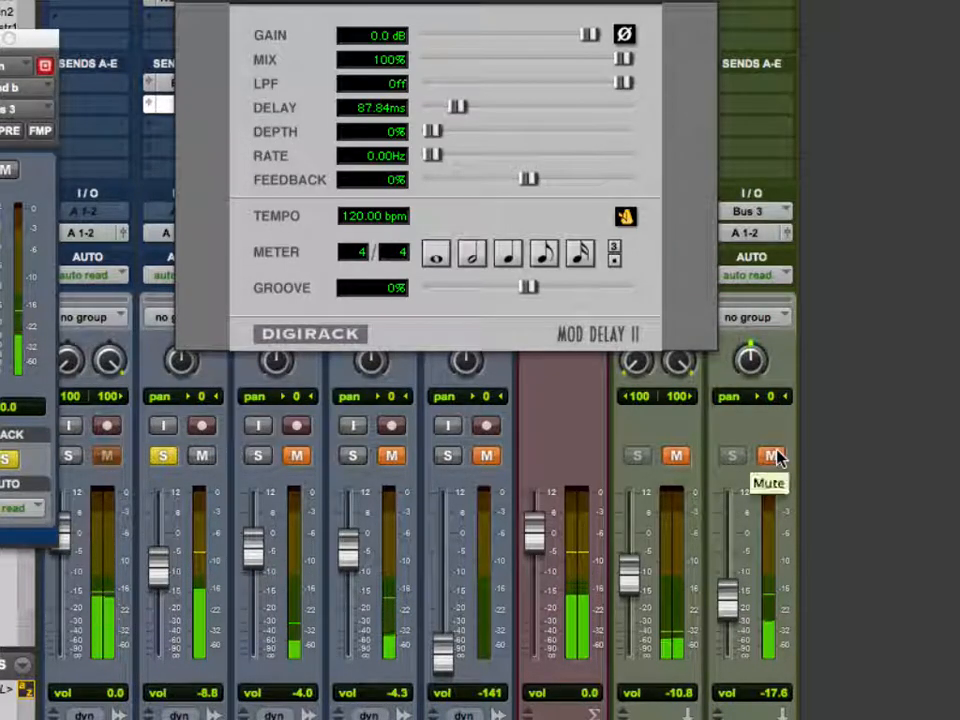
left_click(773, 456)
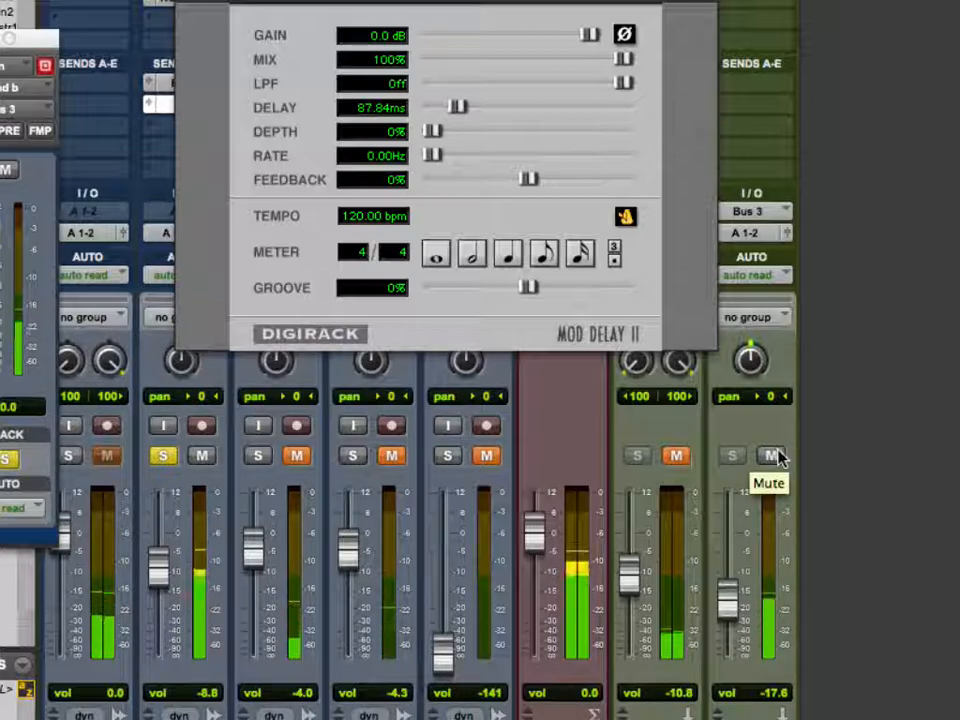
left_click(773, 456)
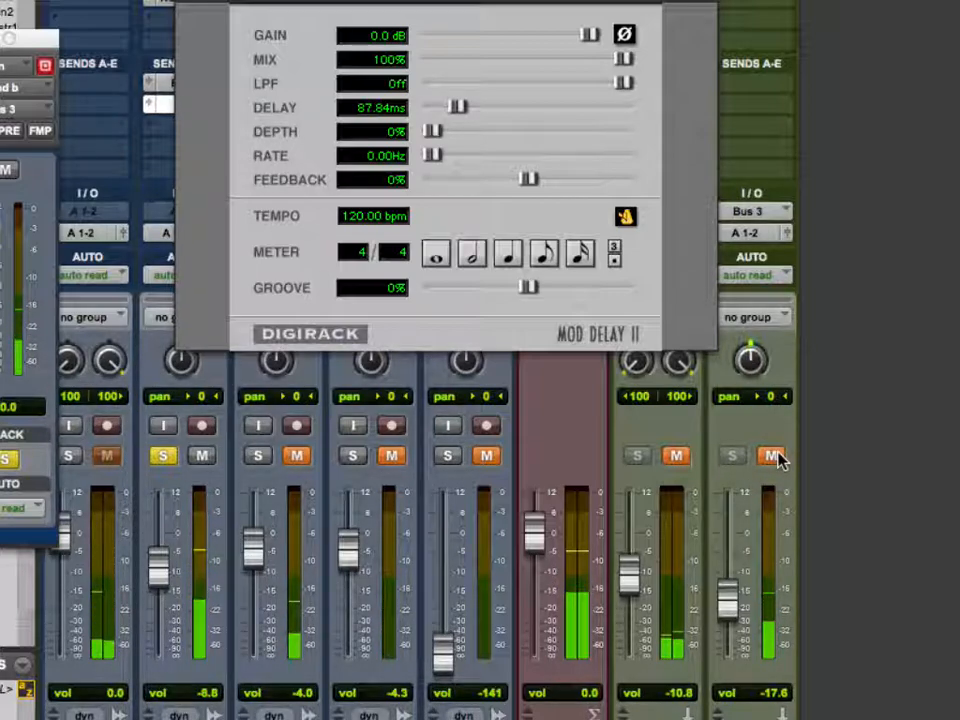
left_click(773, 456)
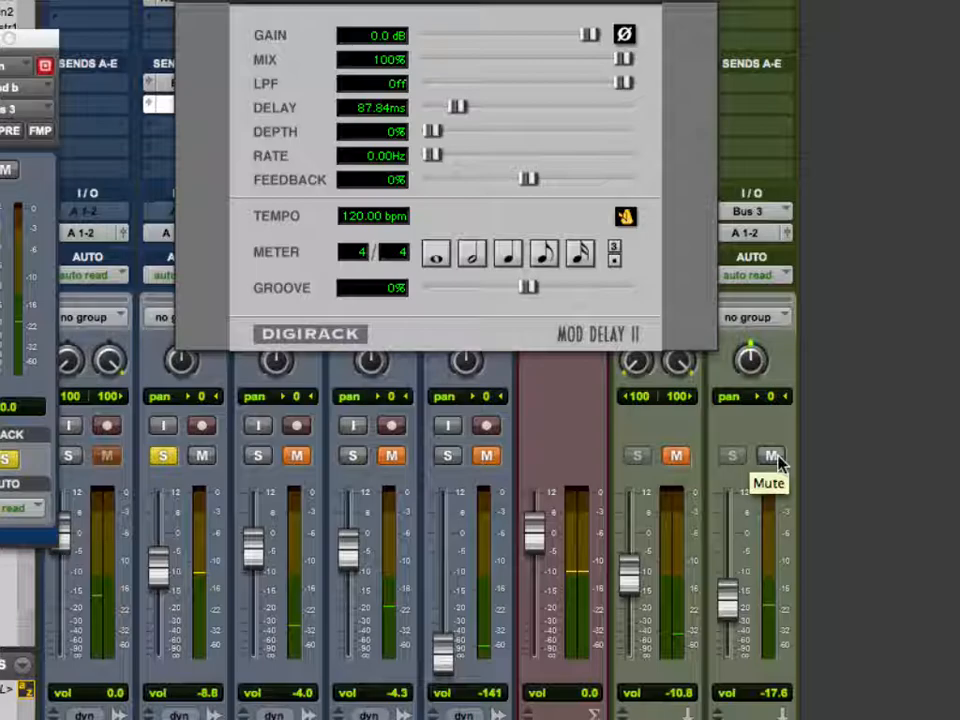
Unmute the verb track, select it together with the delay track, and lower the delay volume to -18.3 dB.
left_click(676, 458)
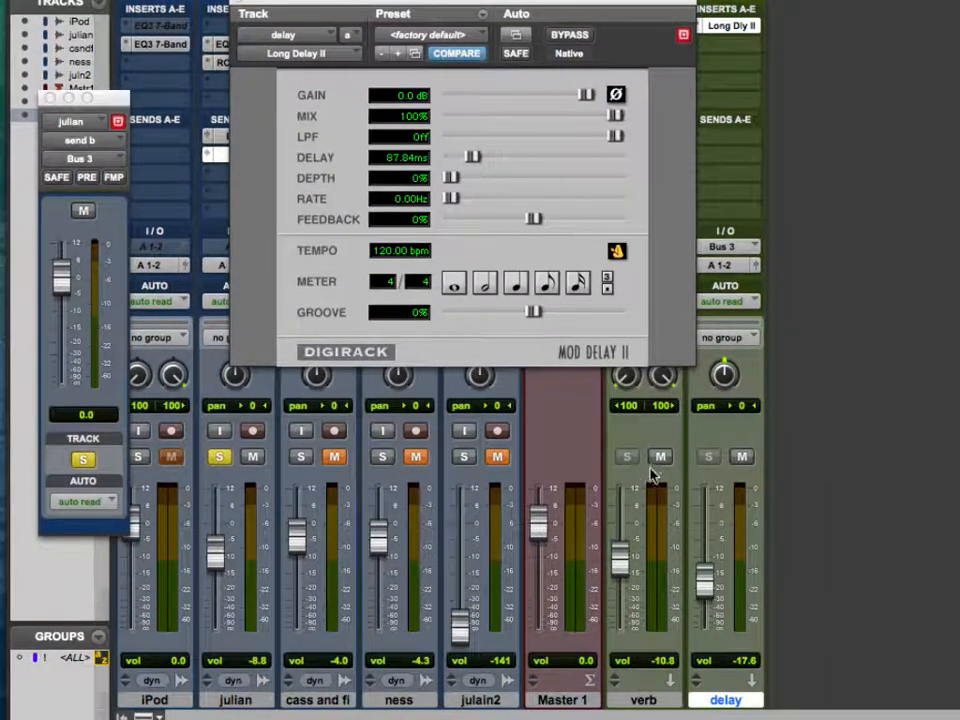
left_click(641, 700, "shift")
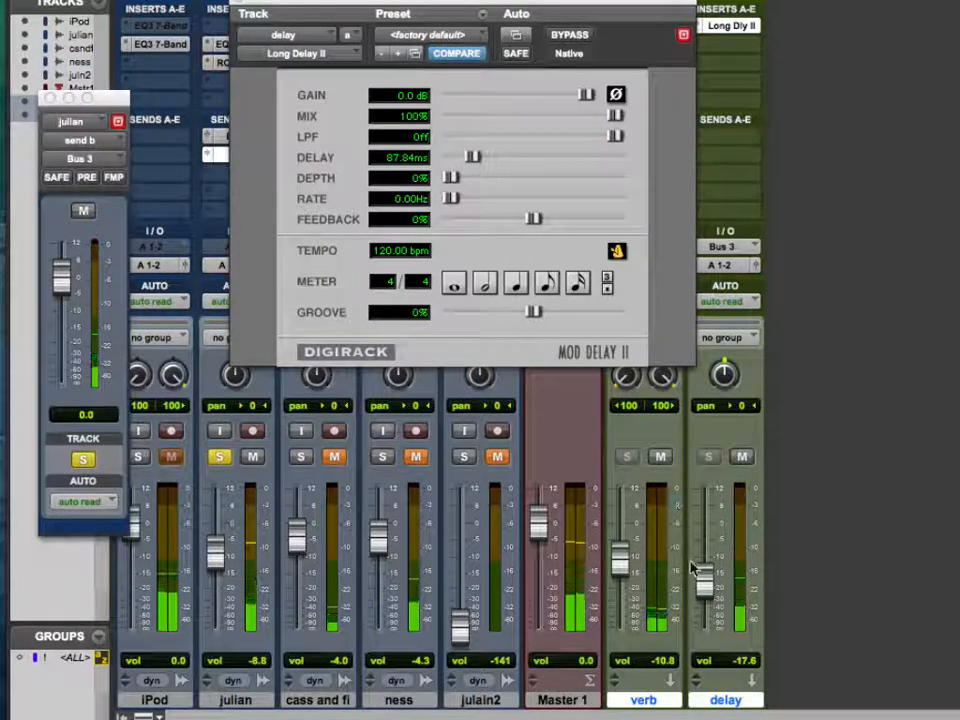
left_click_drag(704, 579, 704, 583)
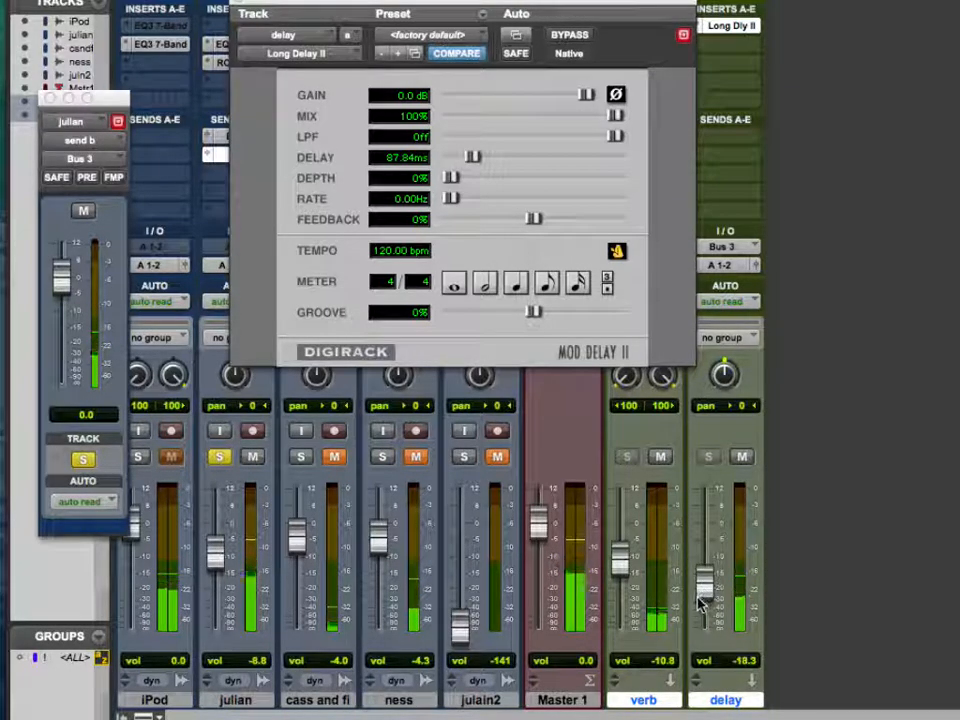
Compare the soloed vocal with verb and delay muted and unmuted together, raising the verb volume to -10.4 dB.
left_click(660, 457)
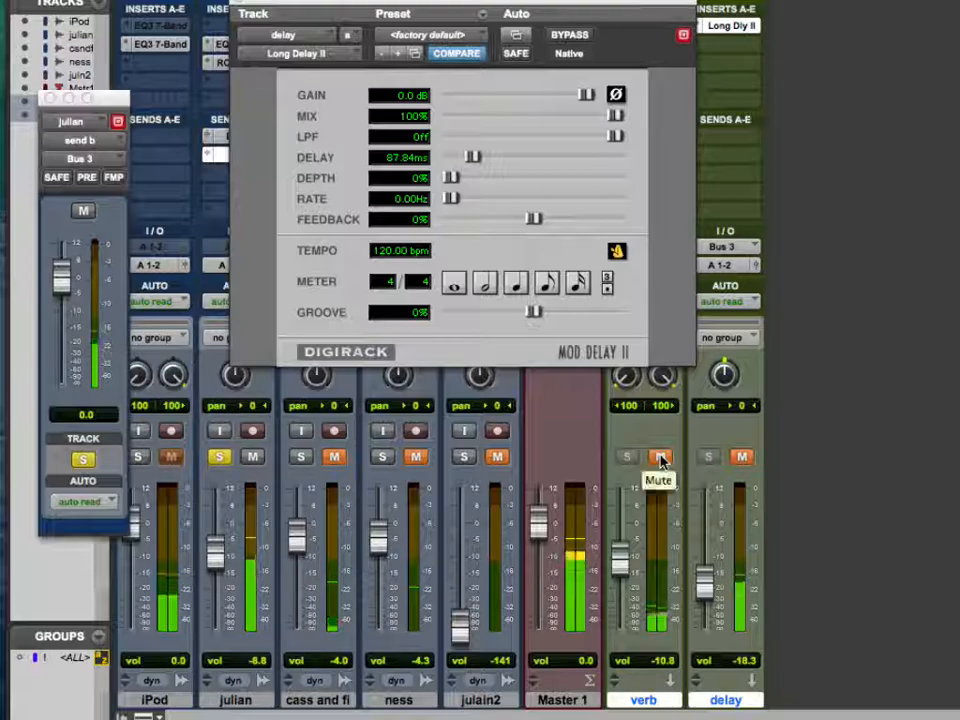
left_click(660, 457)
left_click_drag(621, 562, 625, 554)
left_click(662, 458)
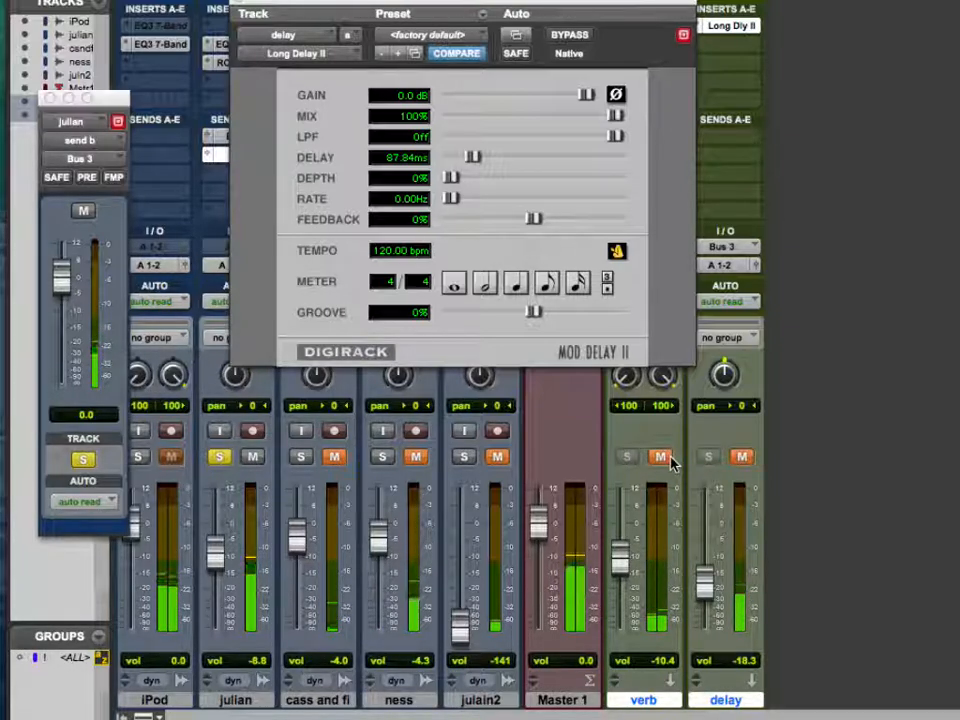
left_click(669, 459)
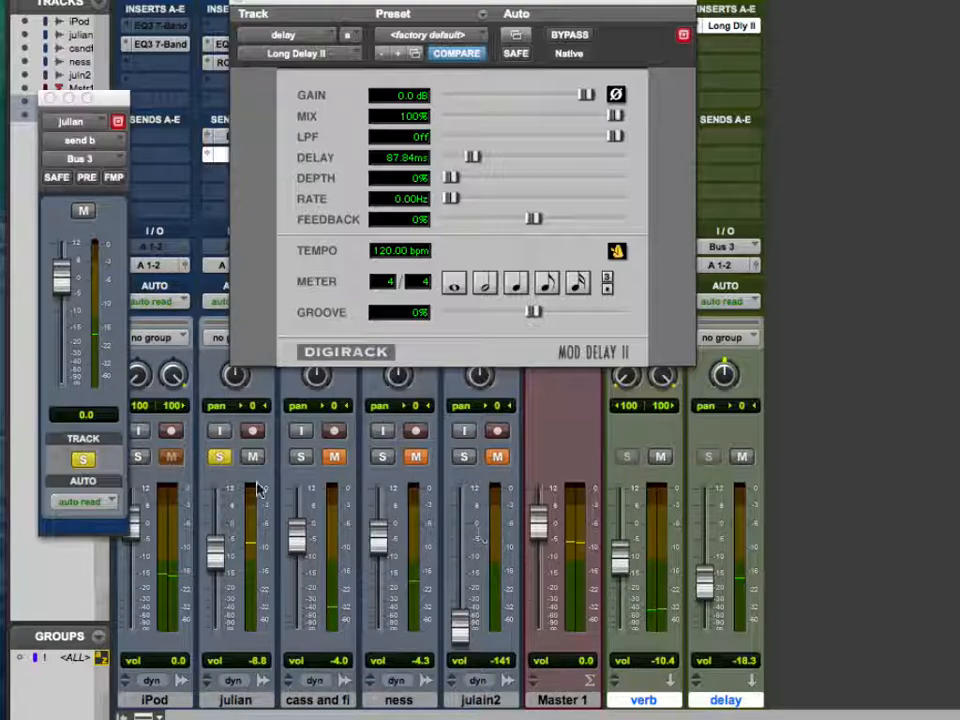
Unsolo the vocal track and compare it over the backing track with the verb and delay muted and unmuted.
left_click(219, 457)
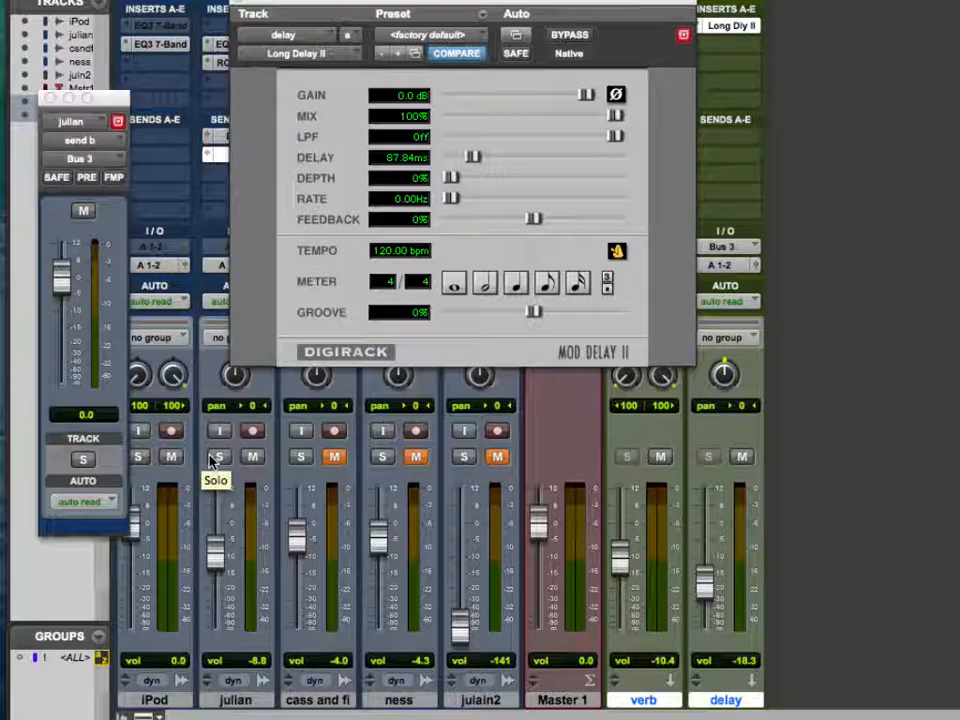
left_click(741, 457)
left_click(660, 457)
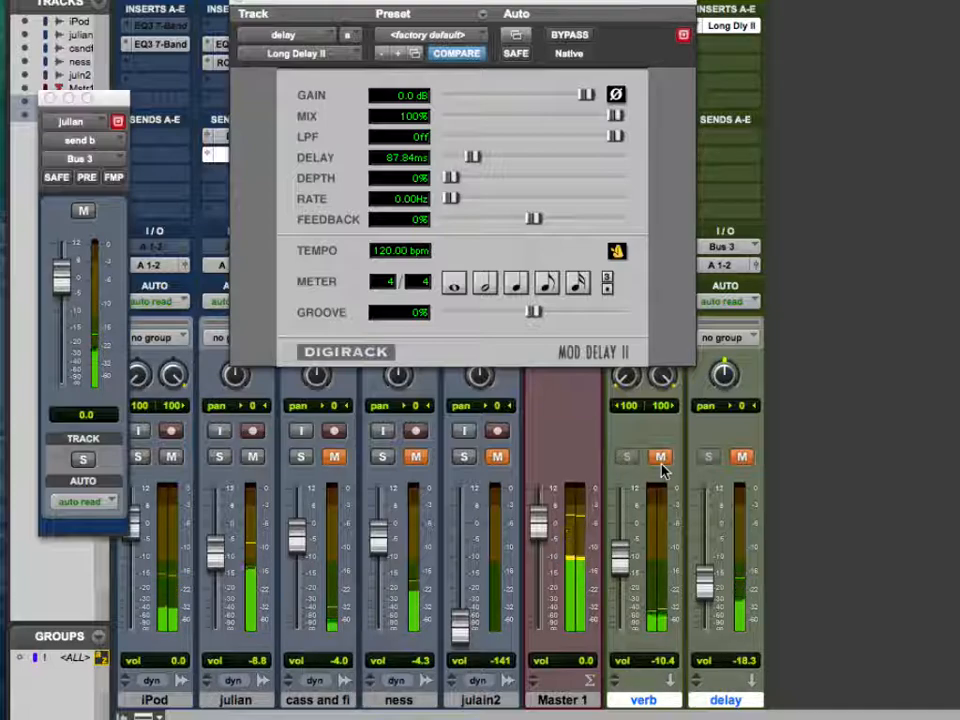
left_click(660, 457)
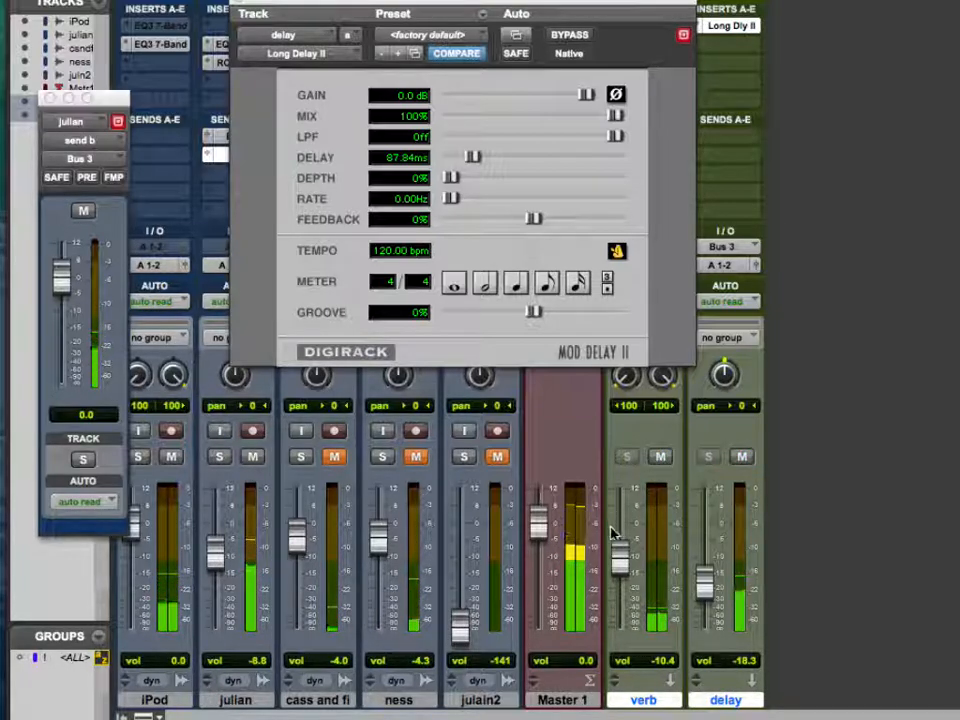
Raise the verb volume to -8.5 dB while comparing the full mix with and without the reverb and delay.
left_click_drag(618, 562, 623, 508)
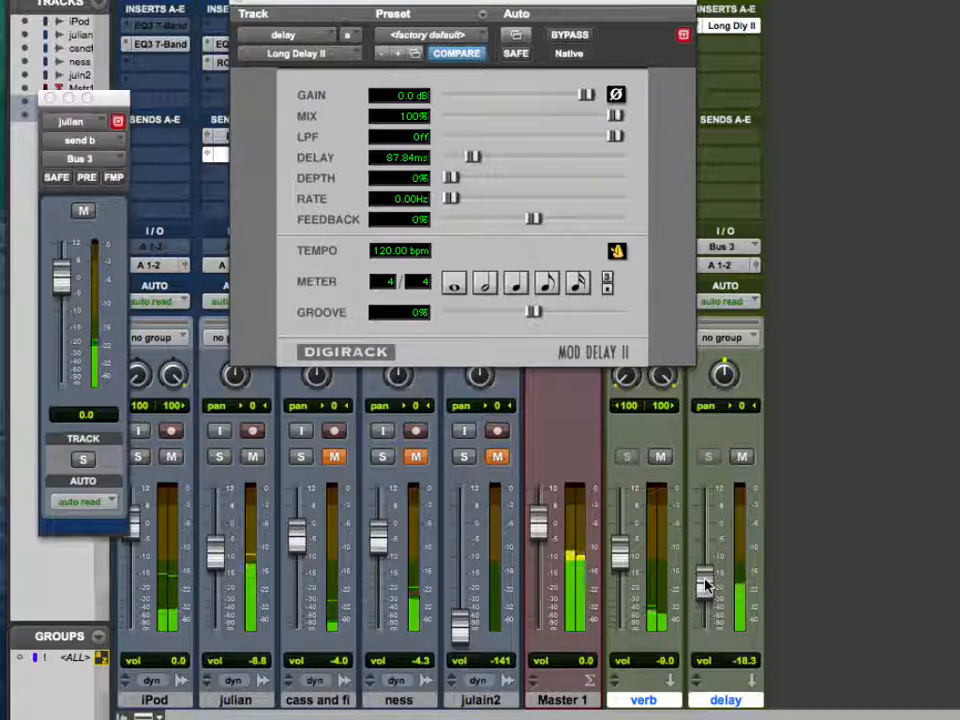
left_click(660, 457)
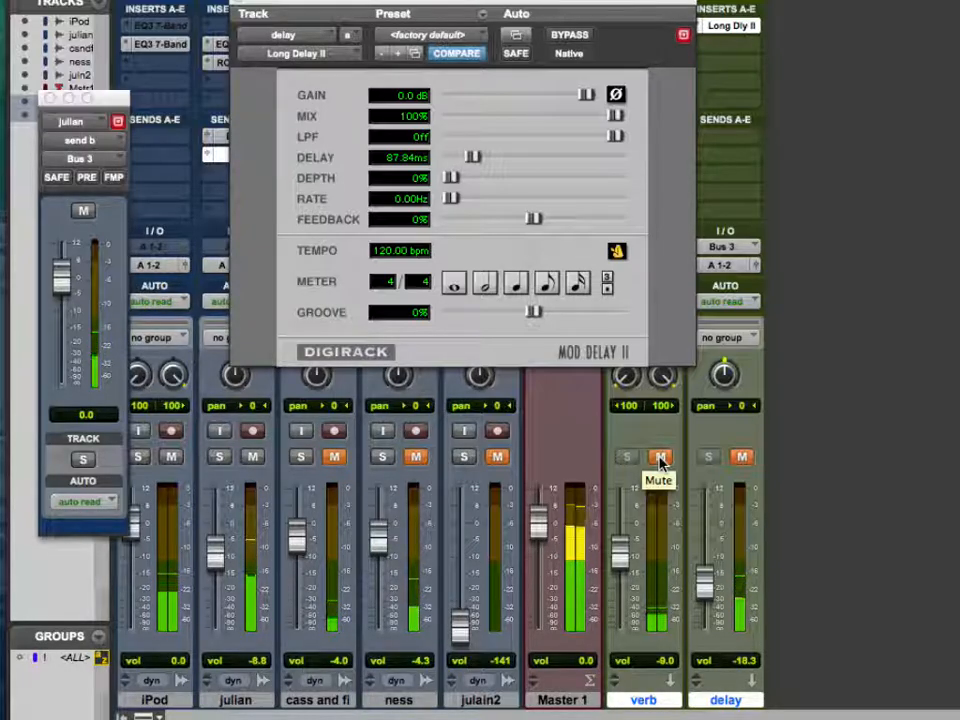
left_click(660, 458)
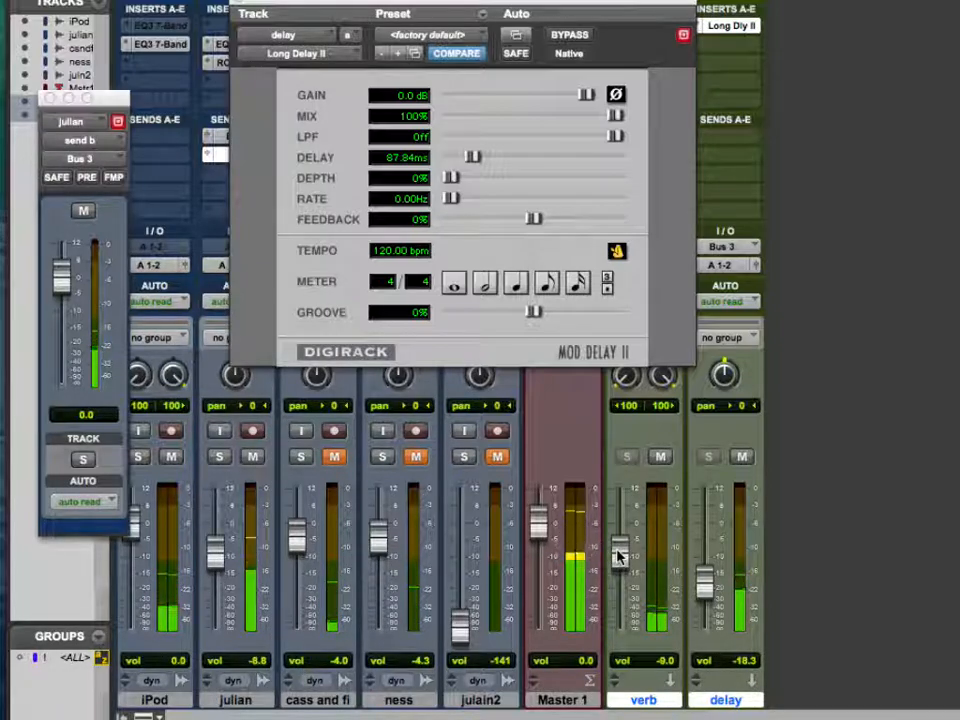
left_click(662, 458)
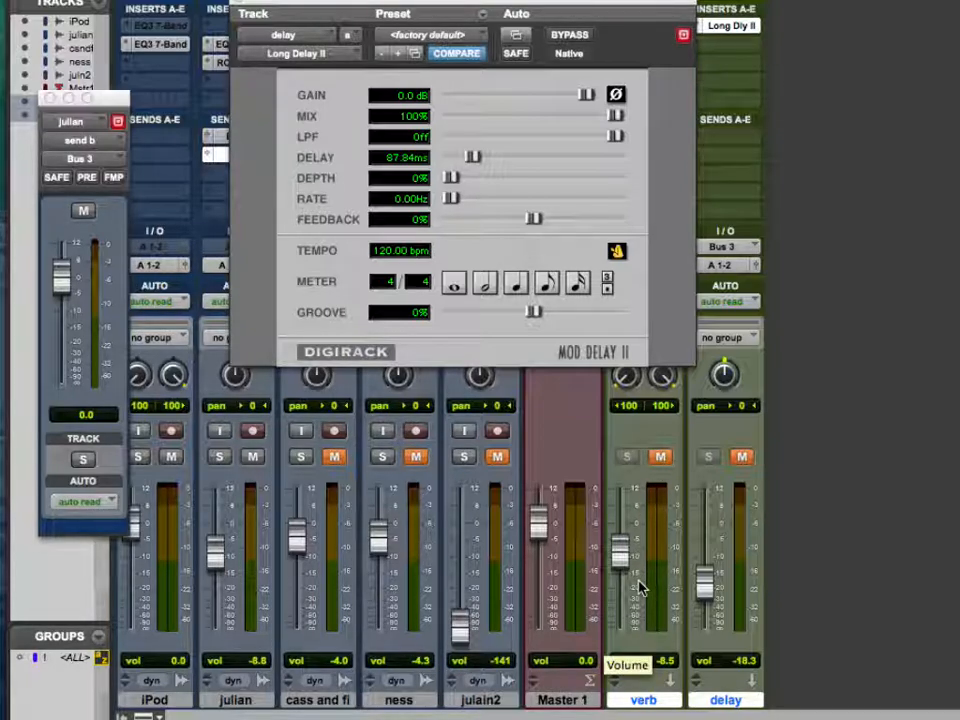
left_click(660, 458)
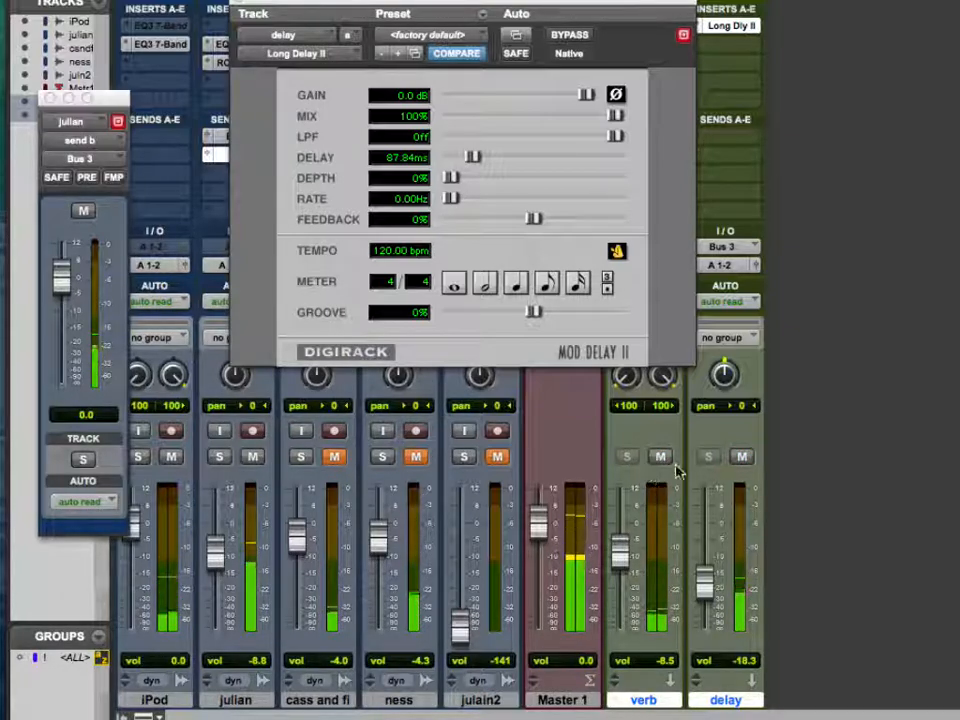
Fine-tune the verb volume to -8.2 dB and raise the delay track's volume to -9.8 dB during playback.
left_click_drag(628, 548, 628, 547)
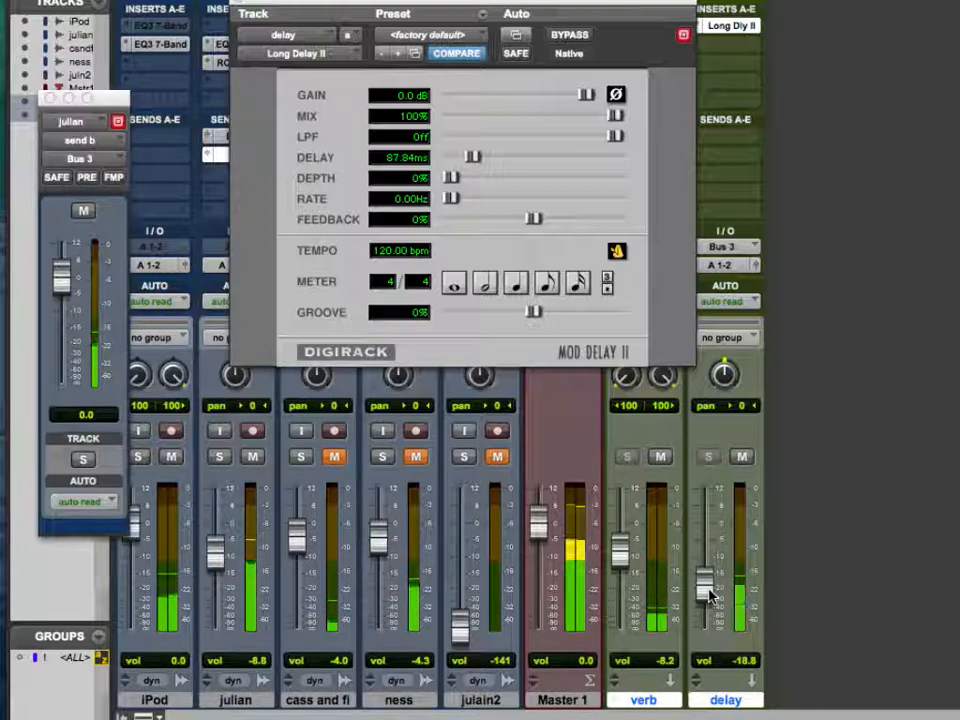
left_click_drag(705, 590, 706, 562)
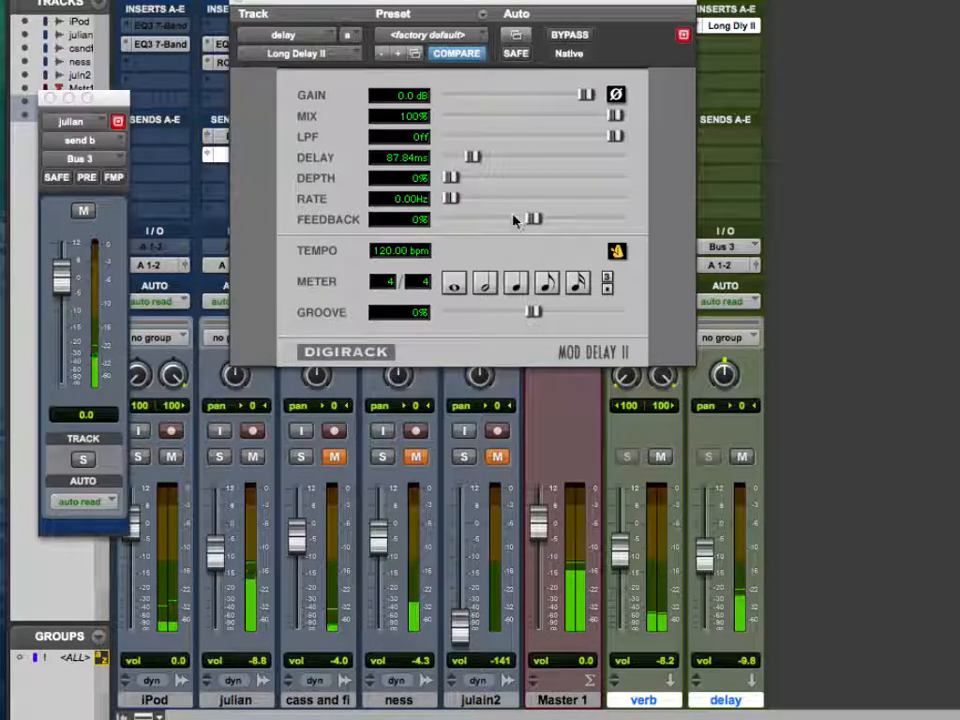
Adjust the short delay during playback to 110.02 ms, lower the delay track's volume to -18.8 dB, and close the plug-in and send windows.
left_click_drag(478, 157, 511, 156)
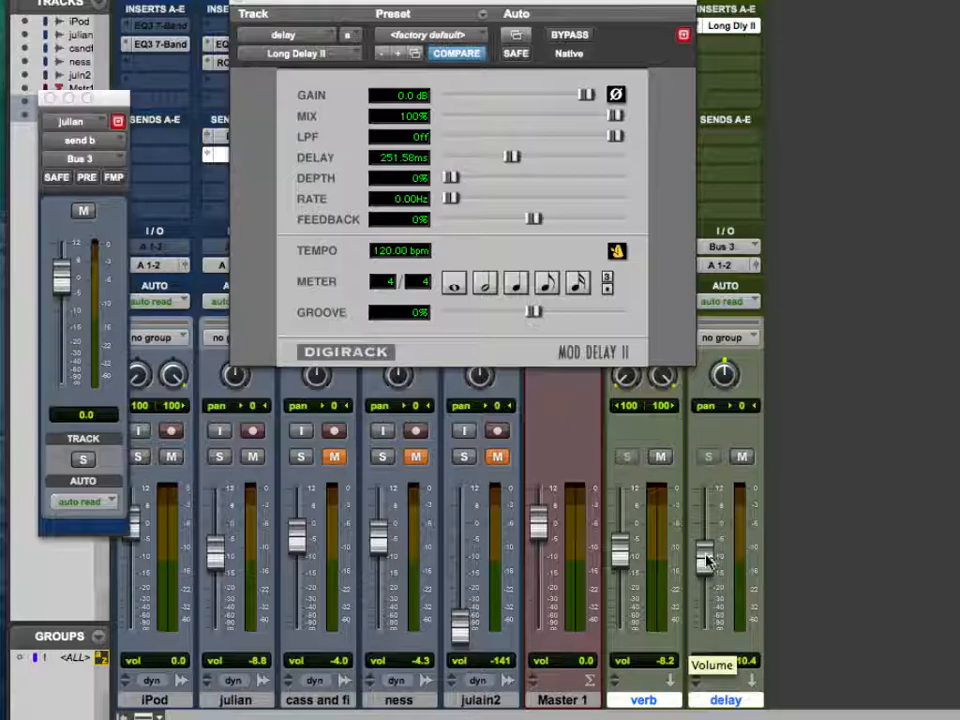
left_click_drag(705, 562, 705, 585)
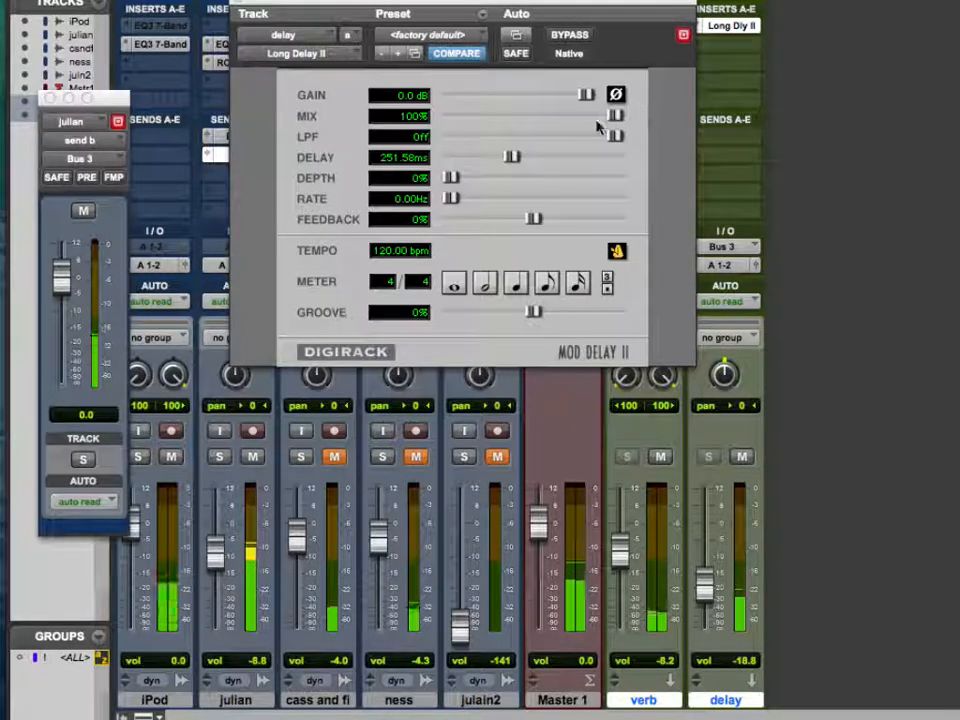
left_click_drag(508, 158, 457, 175)
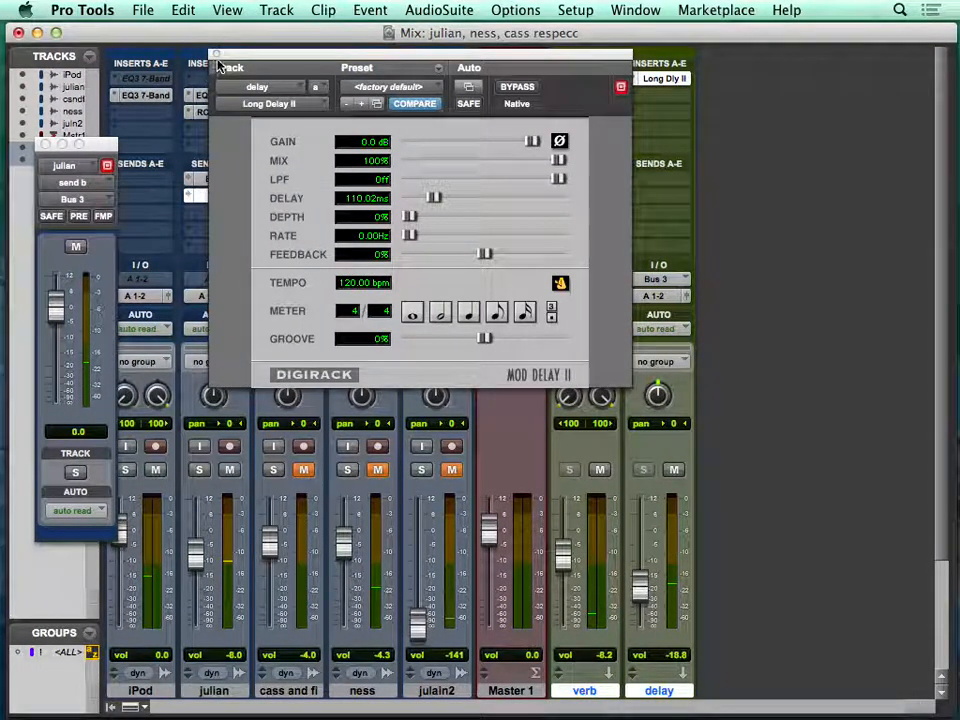
left_click(214, 63)
left_click(45, 144)
Return to the Edit window and move the track holding the Audio 1_02 clip directly beneath the main vocal track.
left_click_drag(326, 60, 386, 66)
key("super+equal")
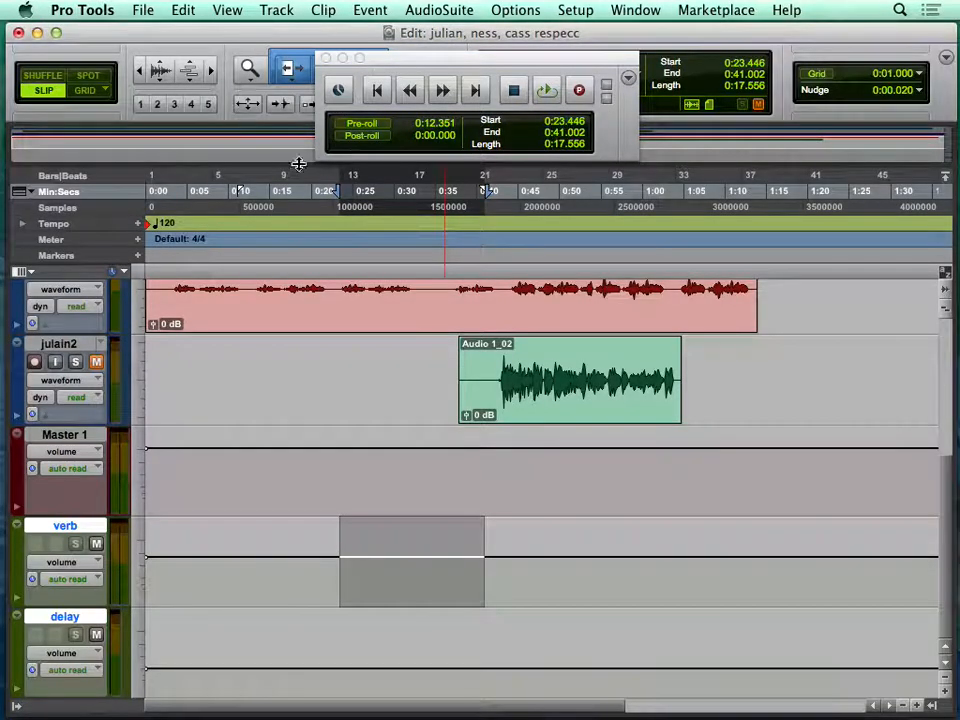
scroll(200, 380, "up", 5)
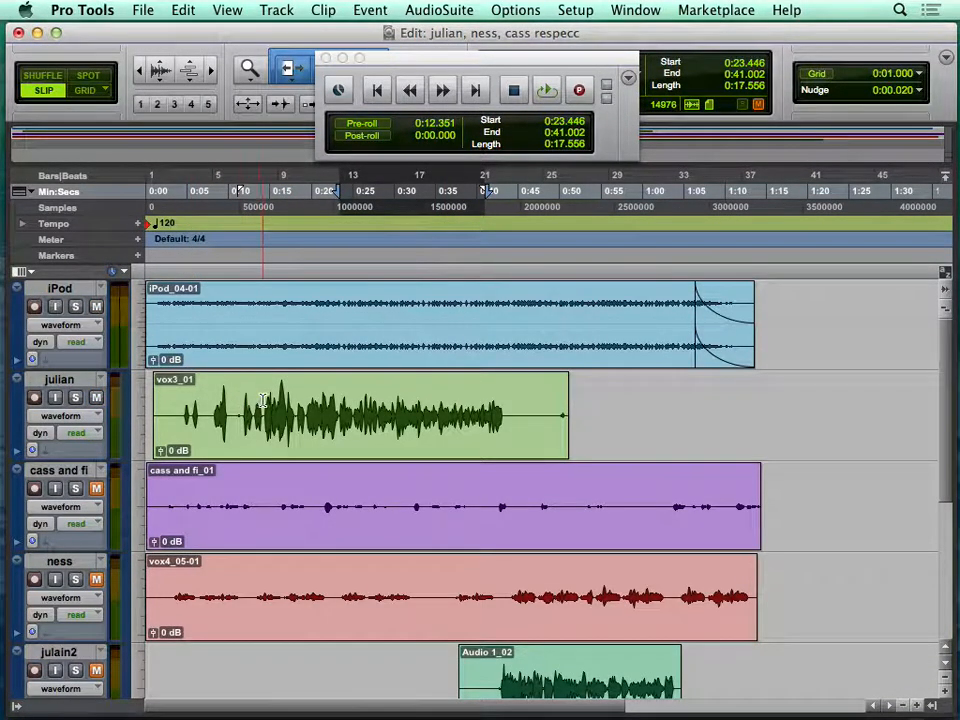
left_click_drag(263, 410, 376, 413)
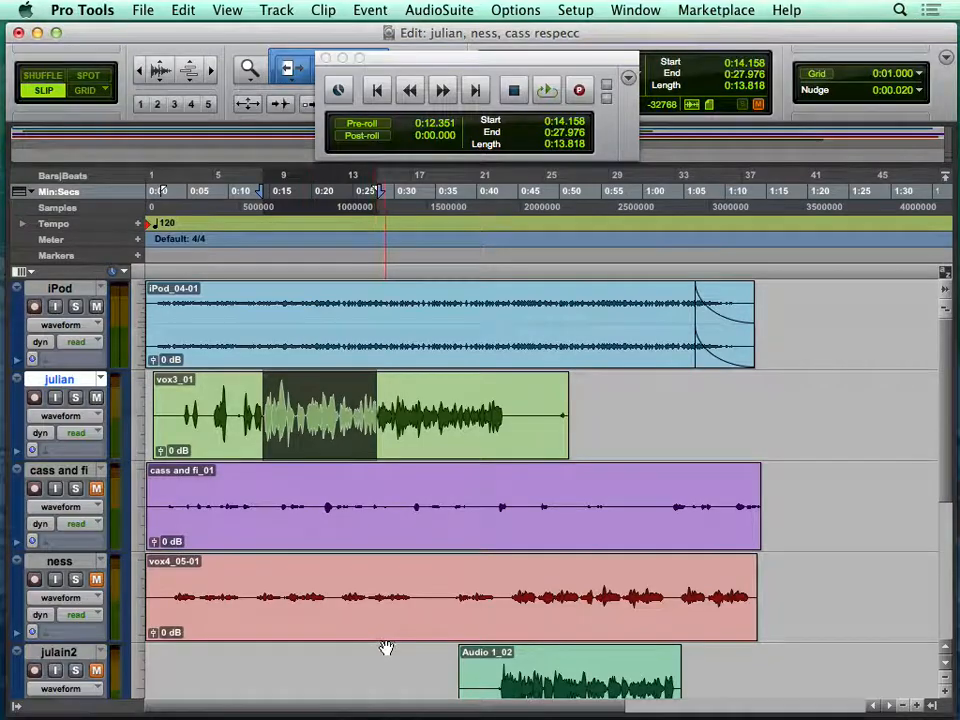
scroll(385, 647, "down", 5)
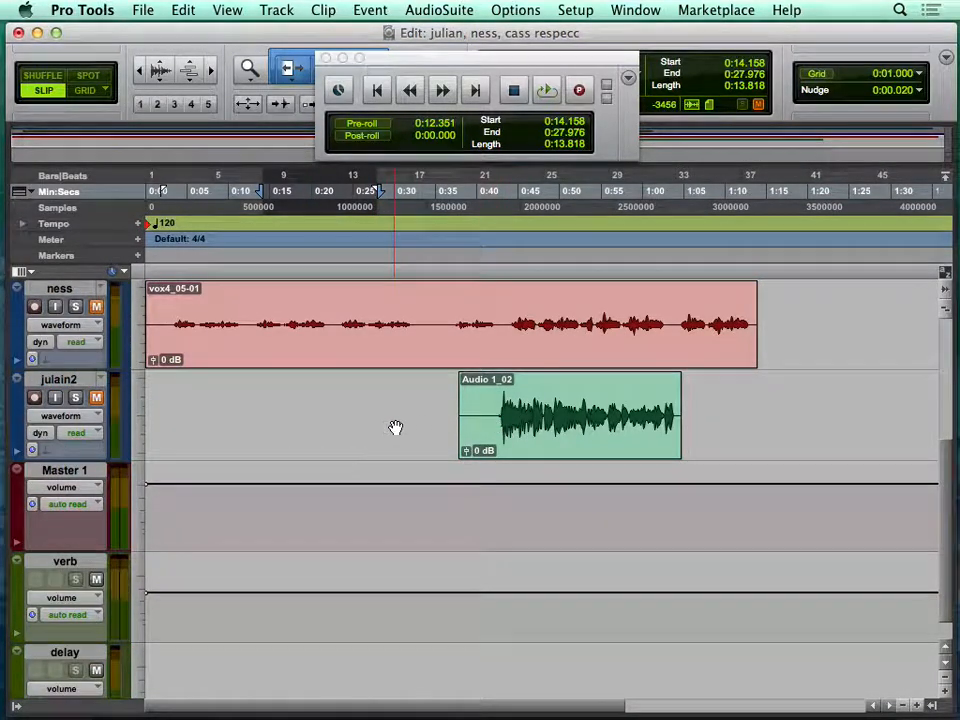
mouse_move(63, 379)
left_mouse_down()
mouse_move(70, 259)
mouse_move(62, 358)
left_mouse_up()
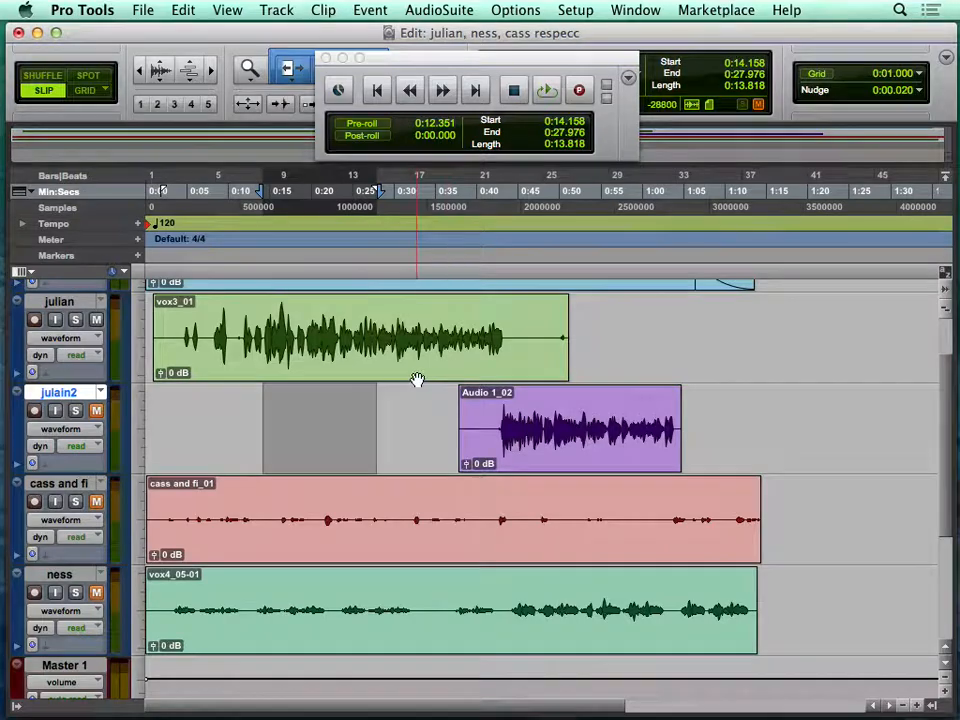
Place the playback position at 0:42.475, unmute the Audio 1_02 vocal track and raise its volume to -9.8 dB.
left_click(508, 413)
key("space")
key("super+equal")
left_click(303, 469)
left_click_drag(272, 627, 270, 563)
key("space")
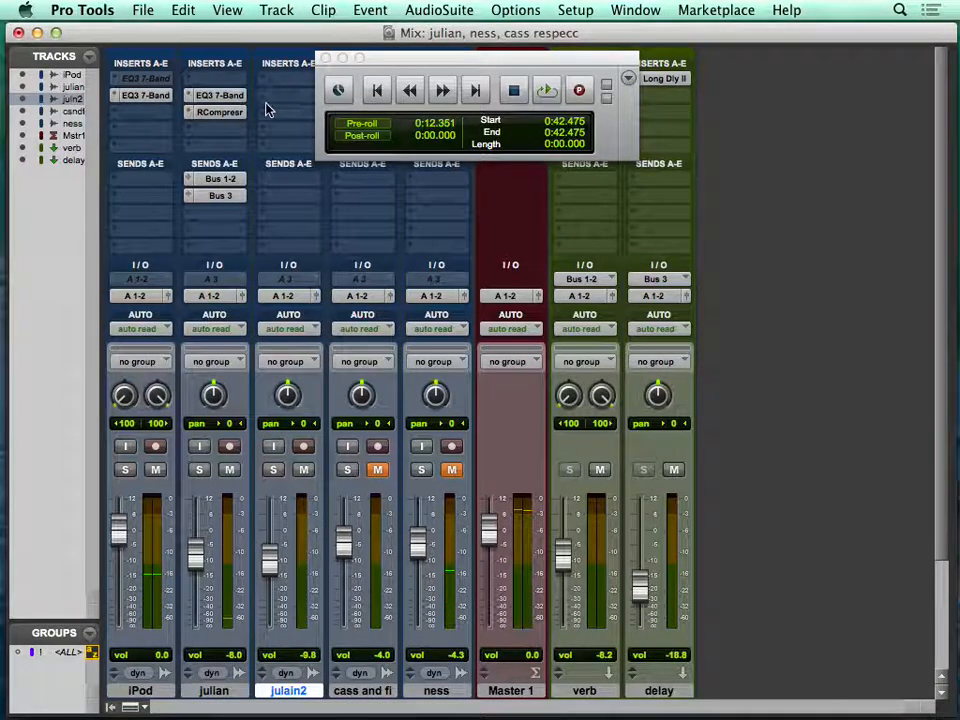
Copy the main vocal's EQ3 7-Band and RCompressor inserts to the Audio 1_02 vocal track and play from 0:42.475.
left_click_drag(237, 98, 289, 121)
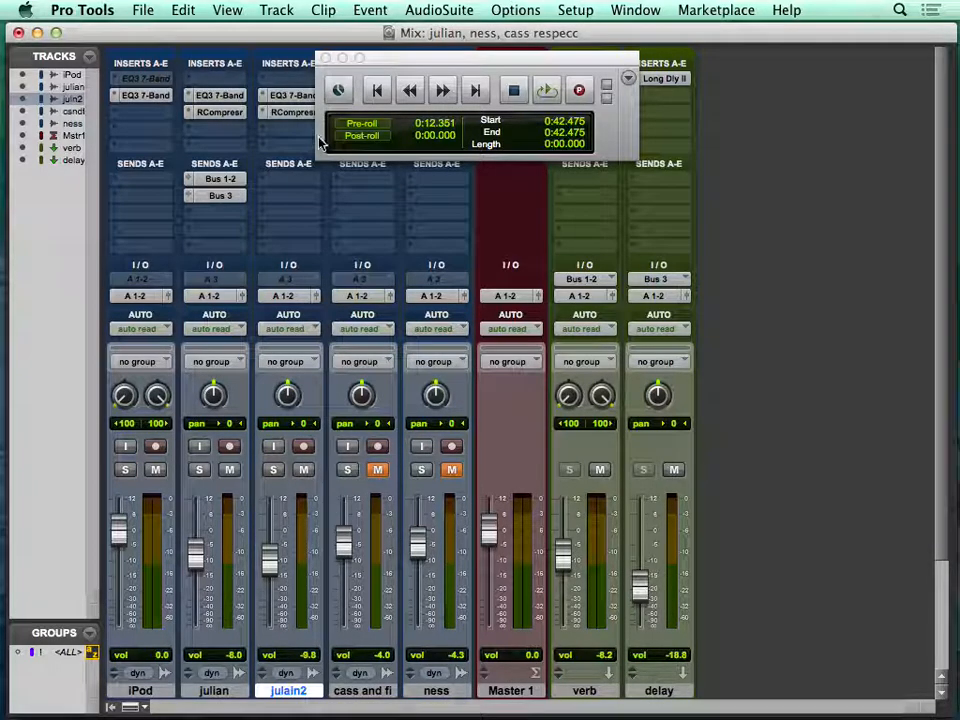
key("space")
key("super+equal")
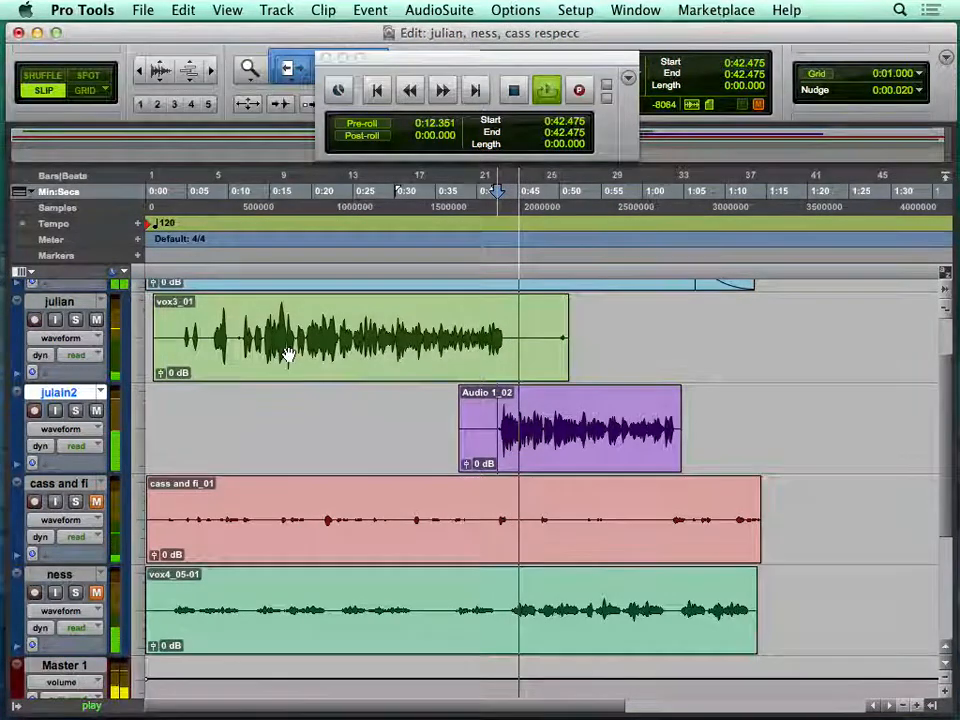
key("super+equal")
Toggle bypass on the Audio 1_02 vocal track's EQ and compressor during playback and set its volume to -6.4 dB.
left_click(287, 97, "super")
left_click(290, 112, "super")
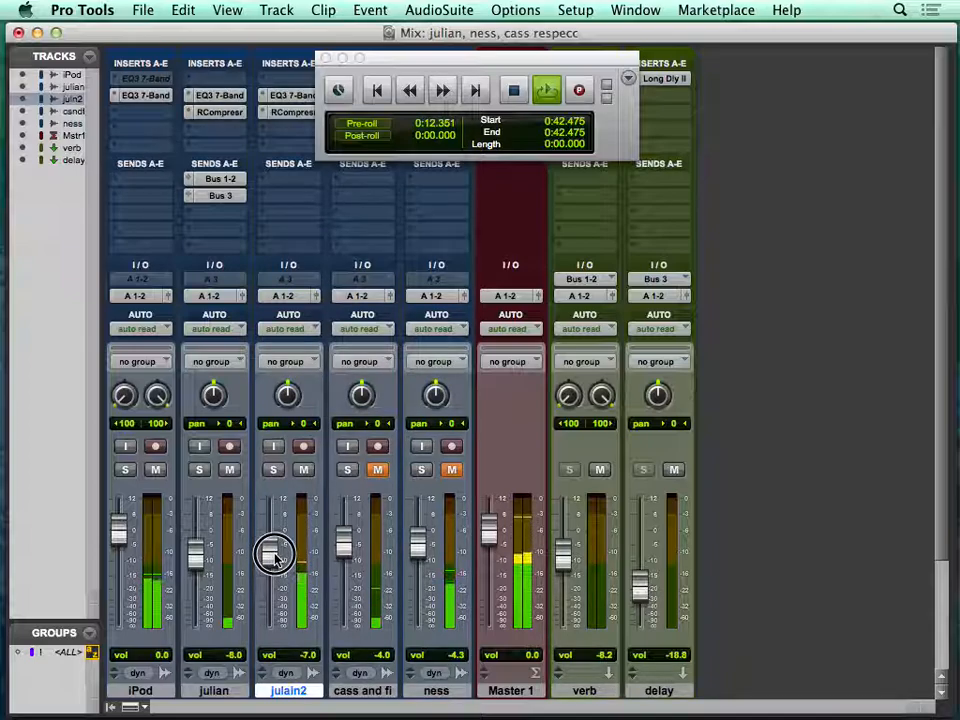
left_click_drag(277, 553, 273, 557)
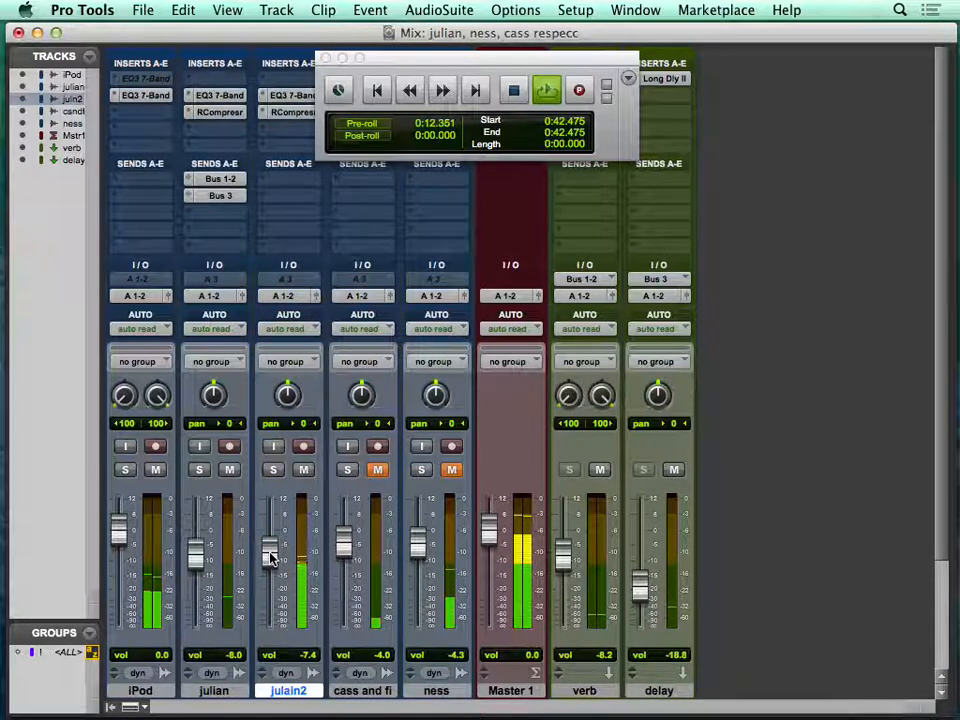
left_click_drag(270, 553, 274, 524)
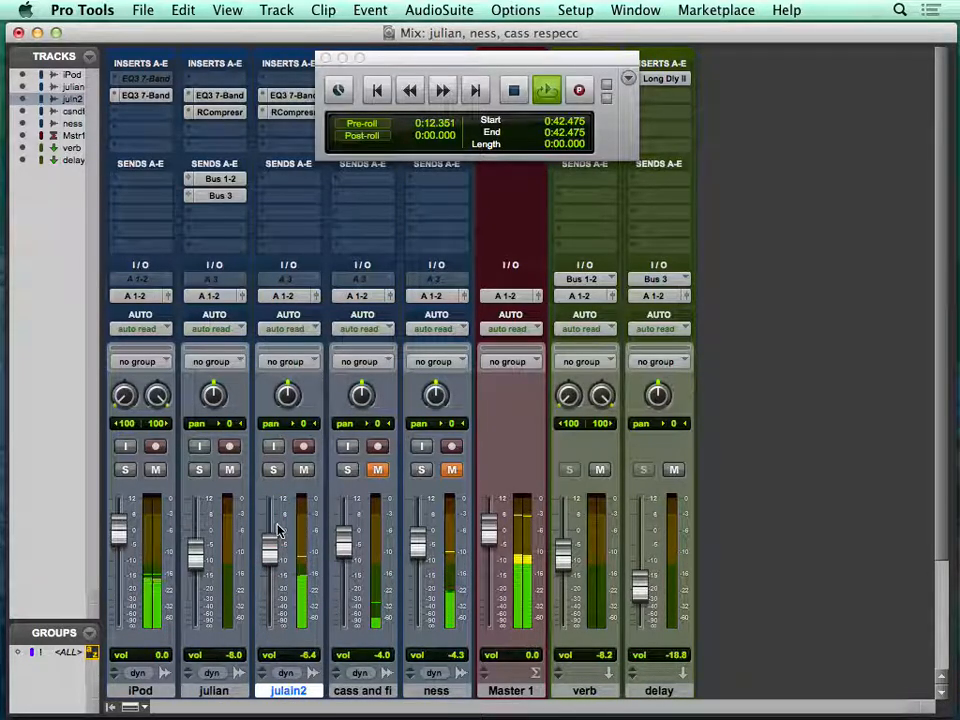
Set the Audio 1_02 vocal's EQ to +5.2 dB at 741.3 Hz and +4.4 dB at 3.29 kHz, and close the plug-in and transport windows.
left_click(288, 95)
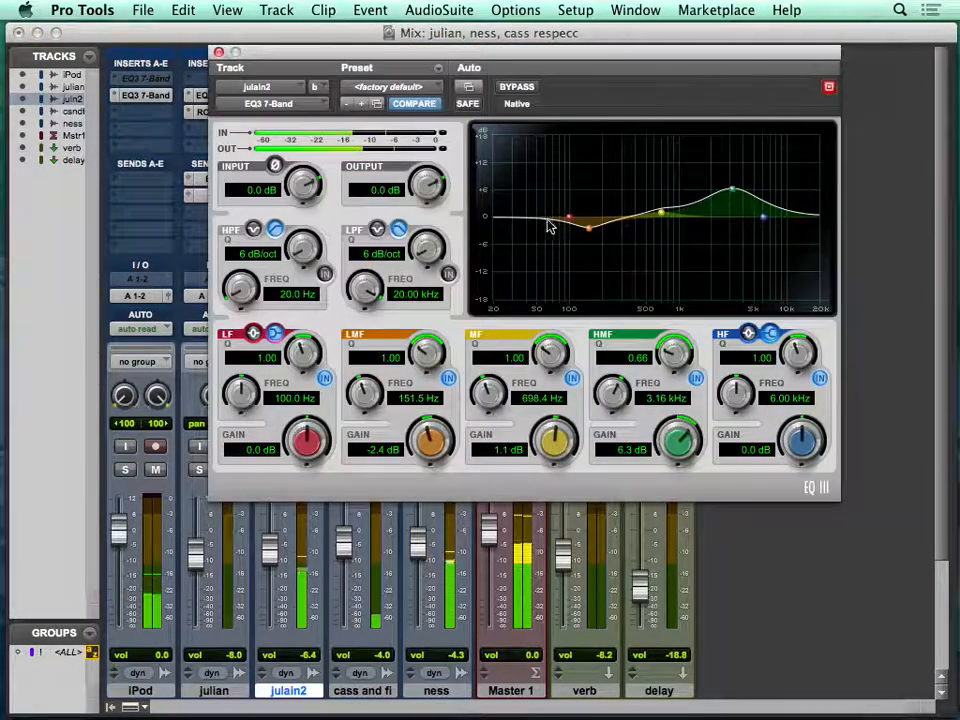
mouse_move(658, 212)
left_mouse_down()
mouse_move(643, 185)
mouse_move(665, 197)
left_mouse_up()
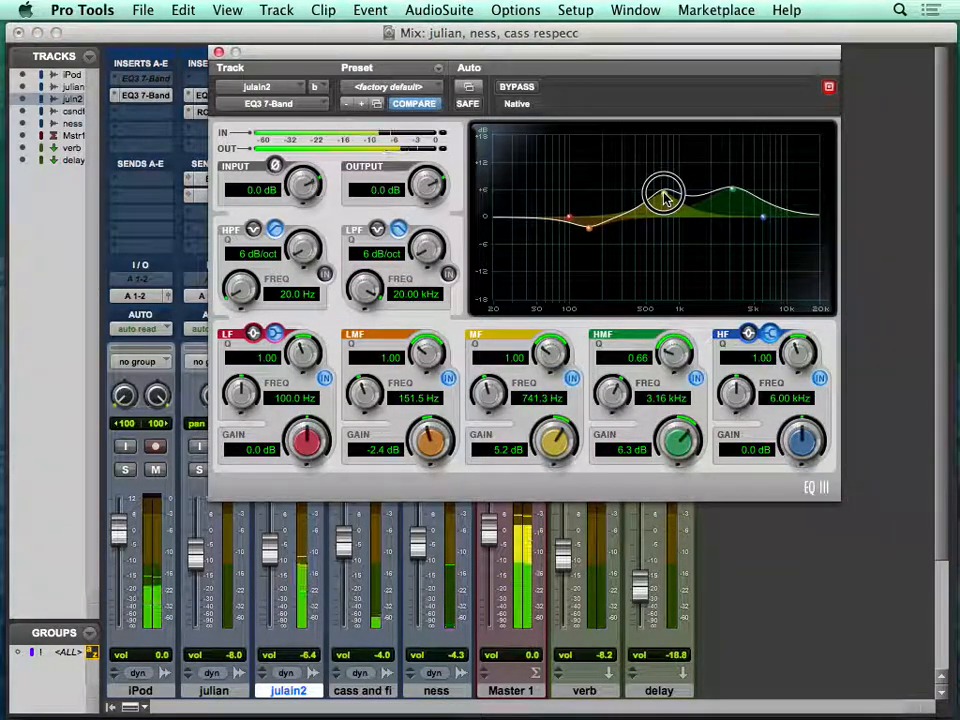
left_click_drag(736, 191, 731, 200)
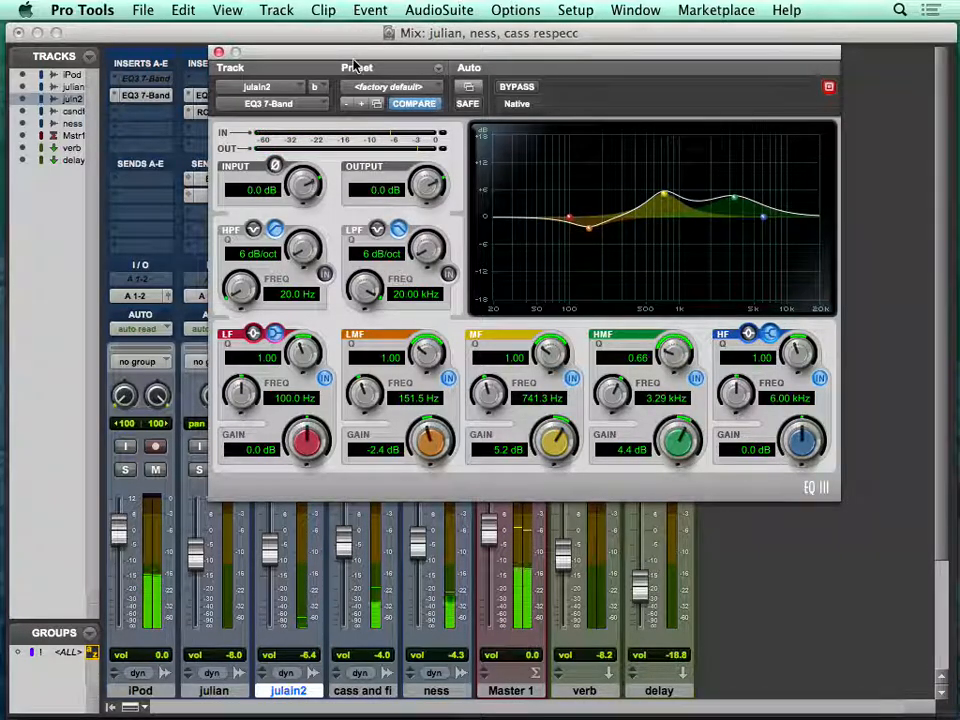
left_click(219, 51)
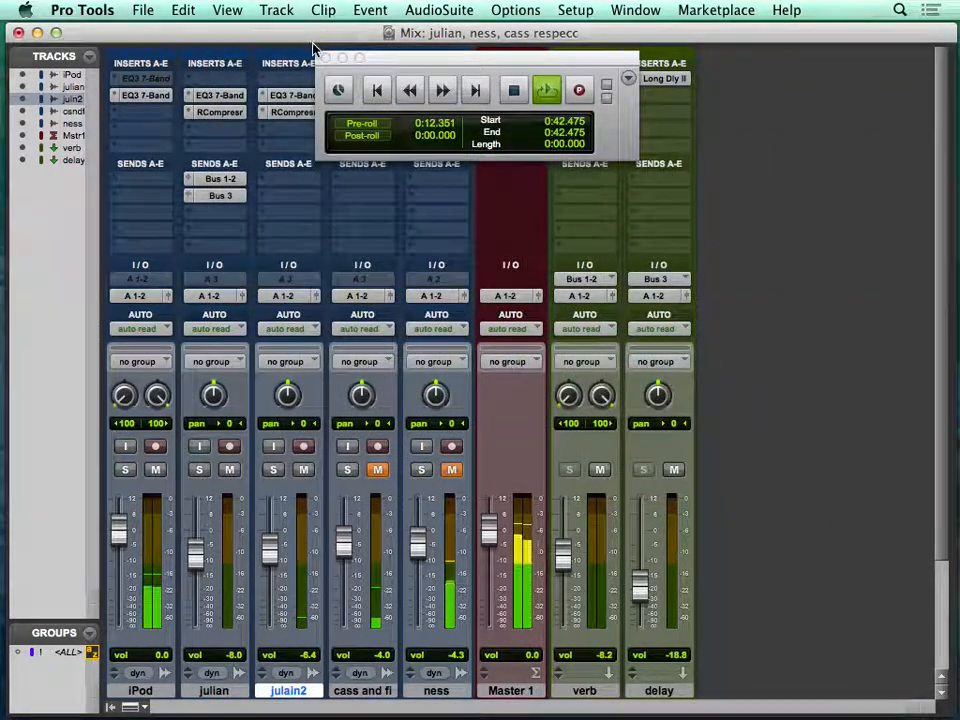
left_click_drag(381, 59, 437, 68)
left_click(383, 67)
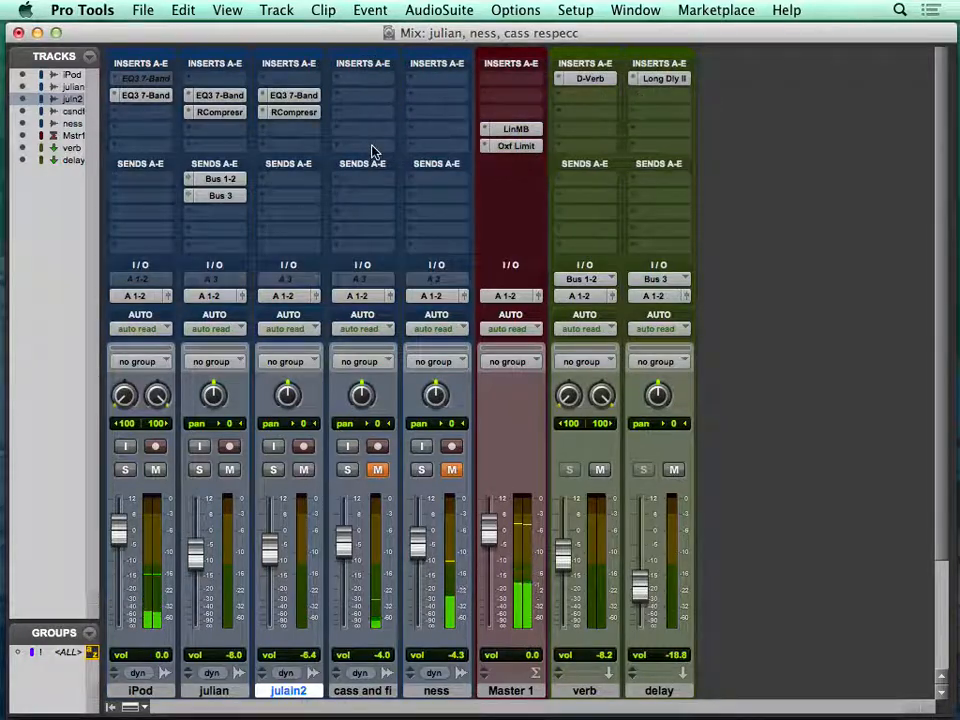
Enlarge the waveforms in the Edit window, then unmute and solo the third vocal track while playing from 0:20.954.
key("super+equal")
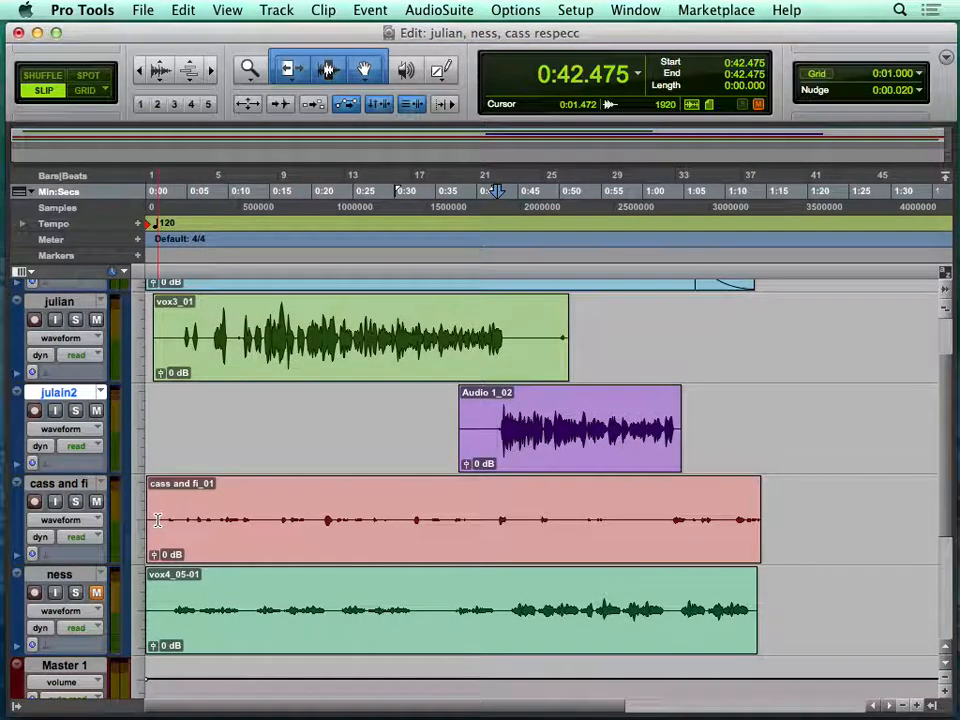
key("super+alt+bracketright")
key("super+alt+bracketright")
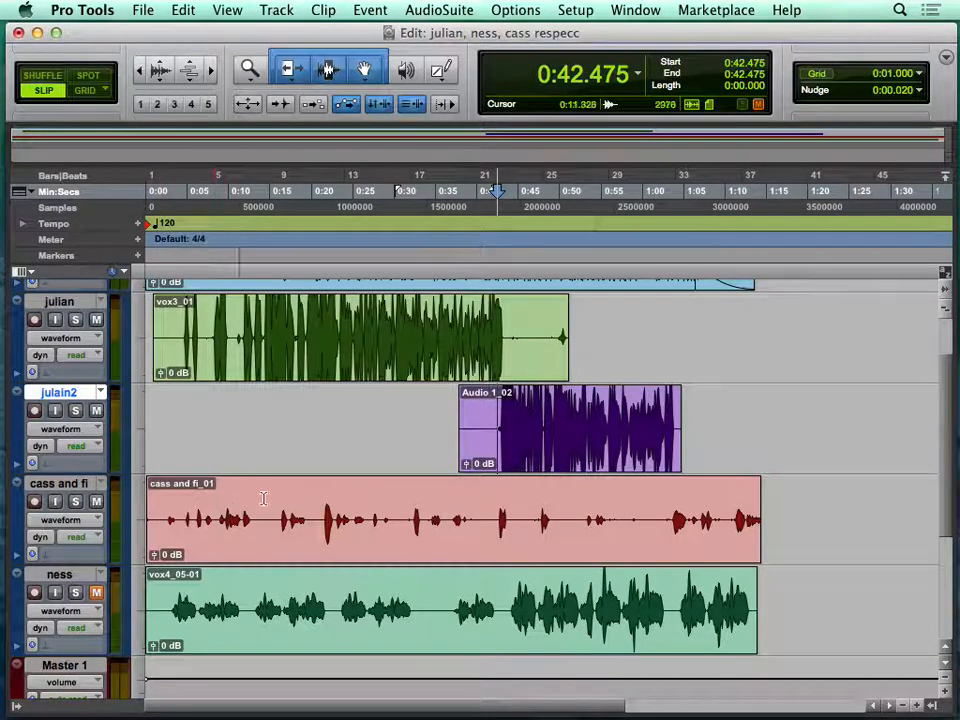
left_click(319, 518)
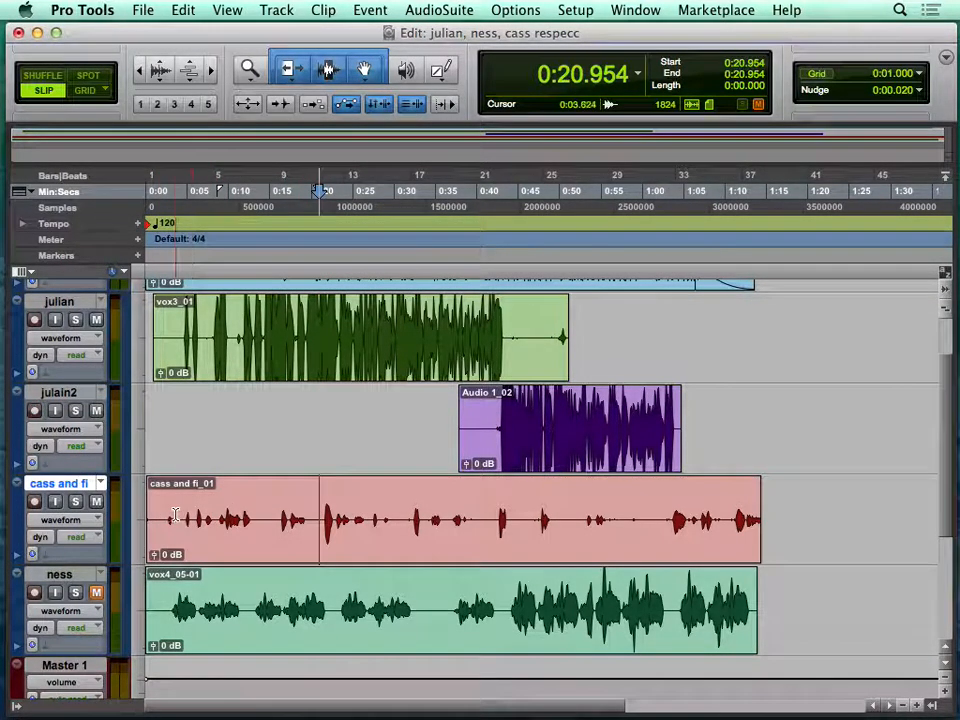
key("space")
left_click(76, 502)
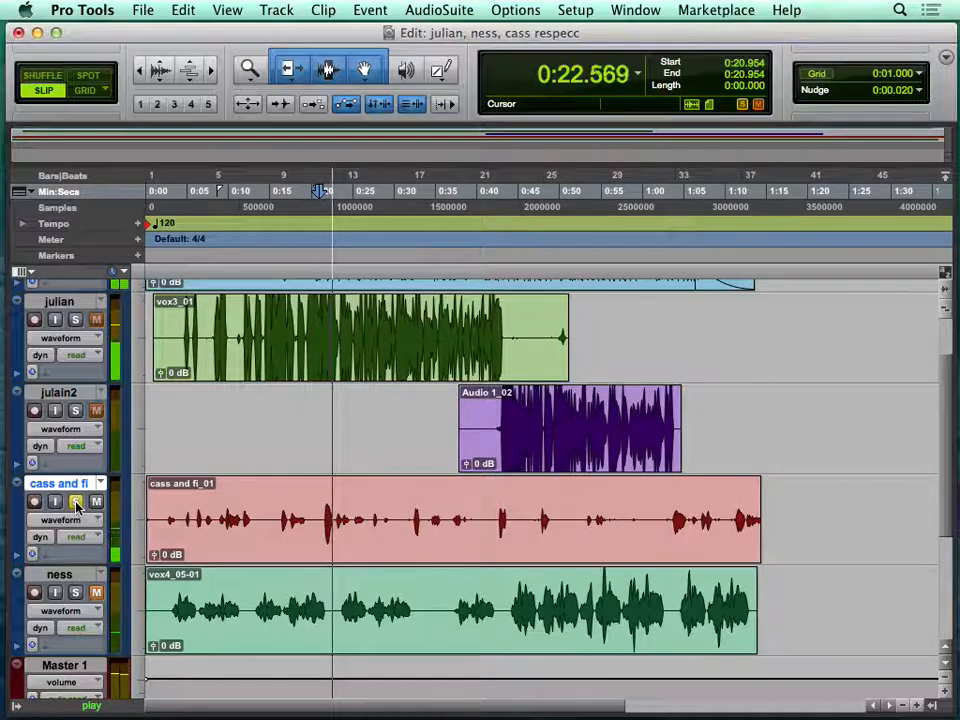
Play the soloed third vocal track from 0:09.514 and examine its waveform at a closer horizontal zoom.
key("space")
left_click(225, 515)
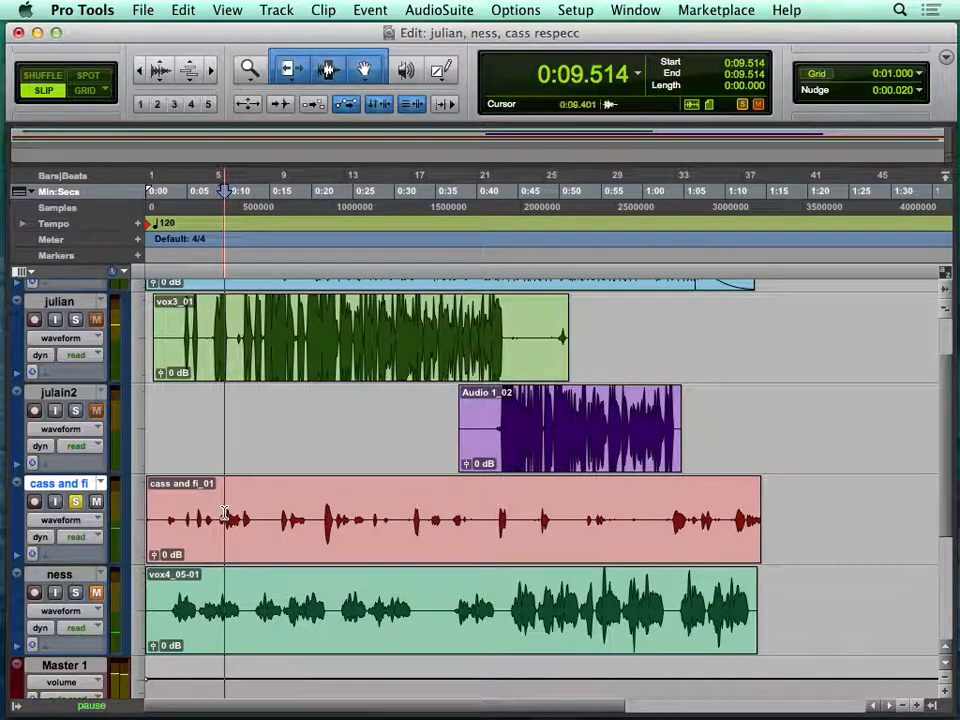
key("space")
key("super+bracketright")
key("super+bracketright")
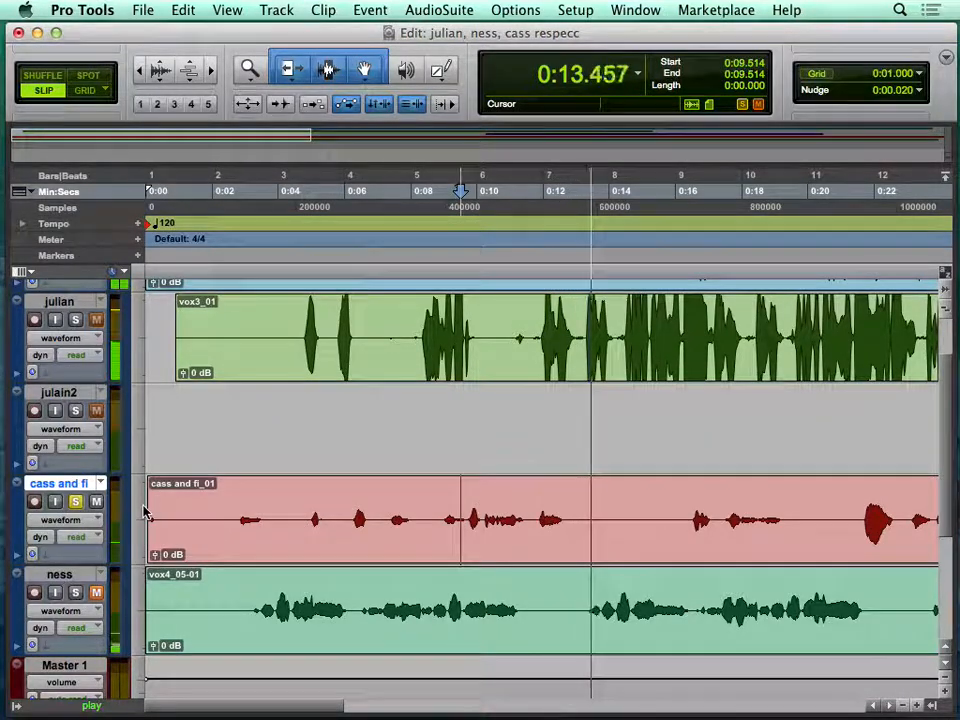
Copy the RCompressor insert from the Audio 1_02 vocal track to the third vocal track and open its settings.
key("super+equal")
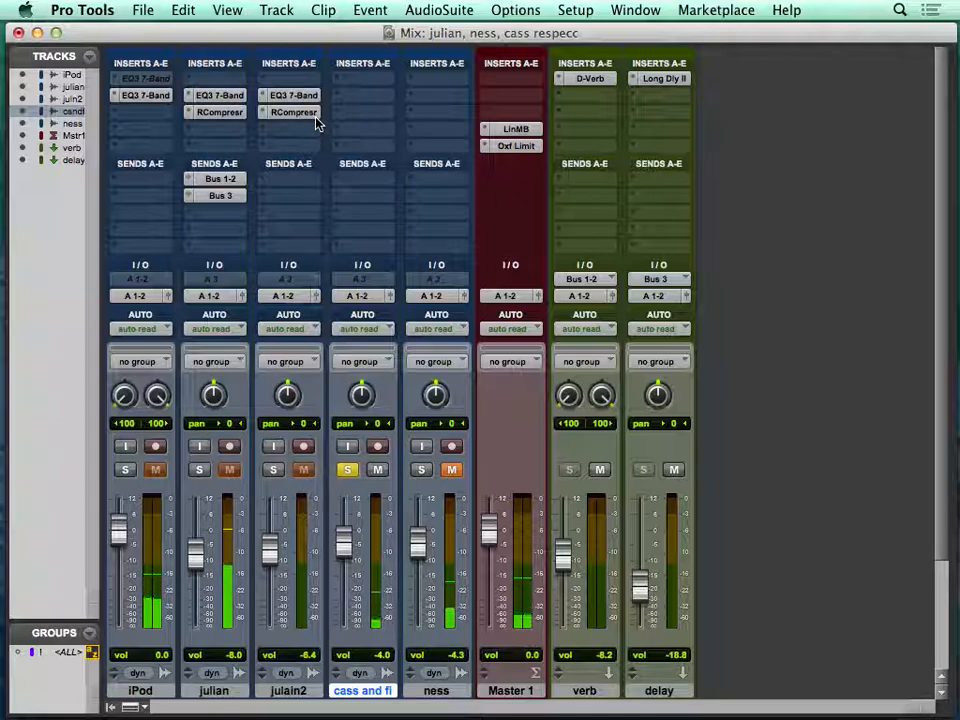
left_click_drag(305, 115, 358, 118)
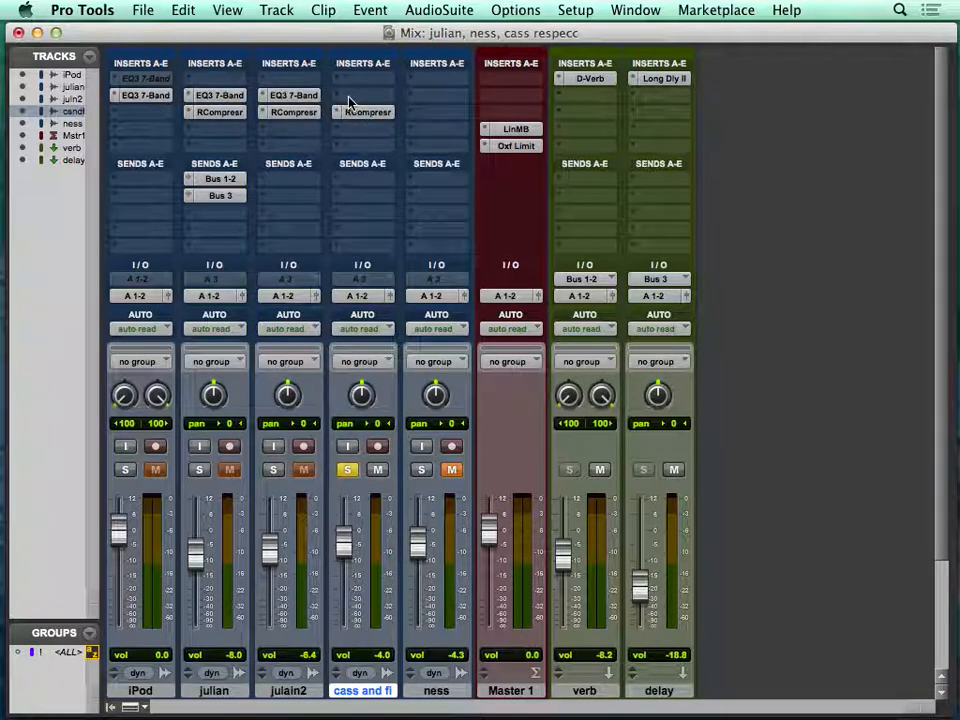
left_click(365, 114)
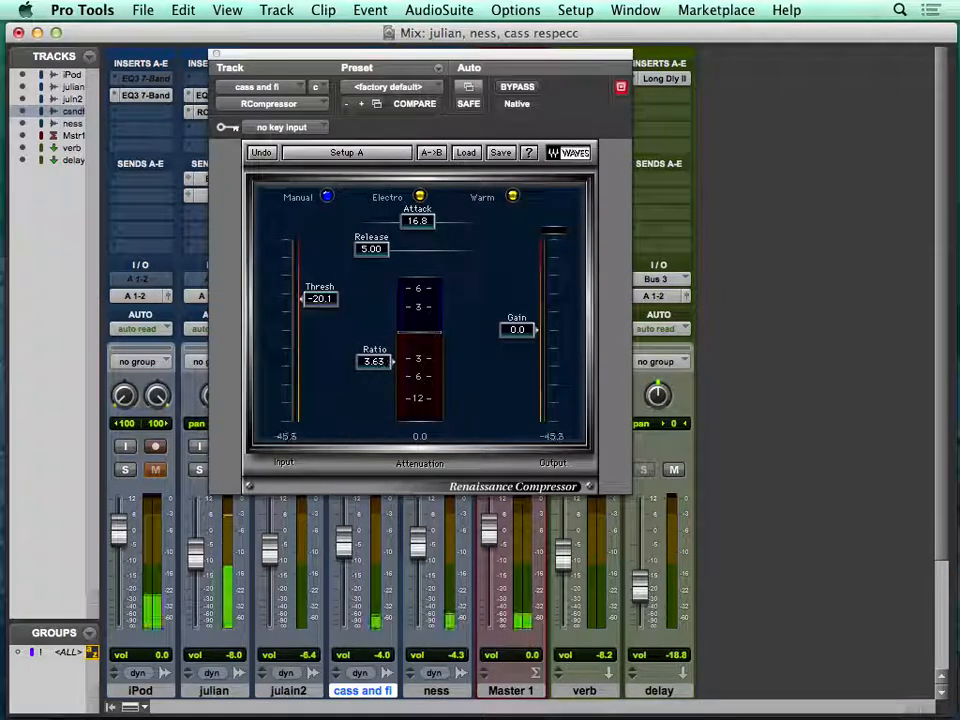
Set the third vocal's compressor to ratio 12.94, threshold -43.0, attack 8.03 and gain 5.2.
left_click_drag(375, 352, 378, 398)
left_click_drag(336, 300, 334, 344)
mouse_move(517, 329)
left_mouse_down()
mouse_move(517, 301)
mouse_move(517, 314)
left_mouse_up()
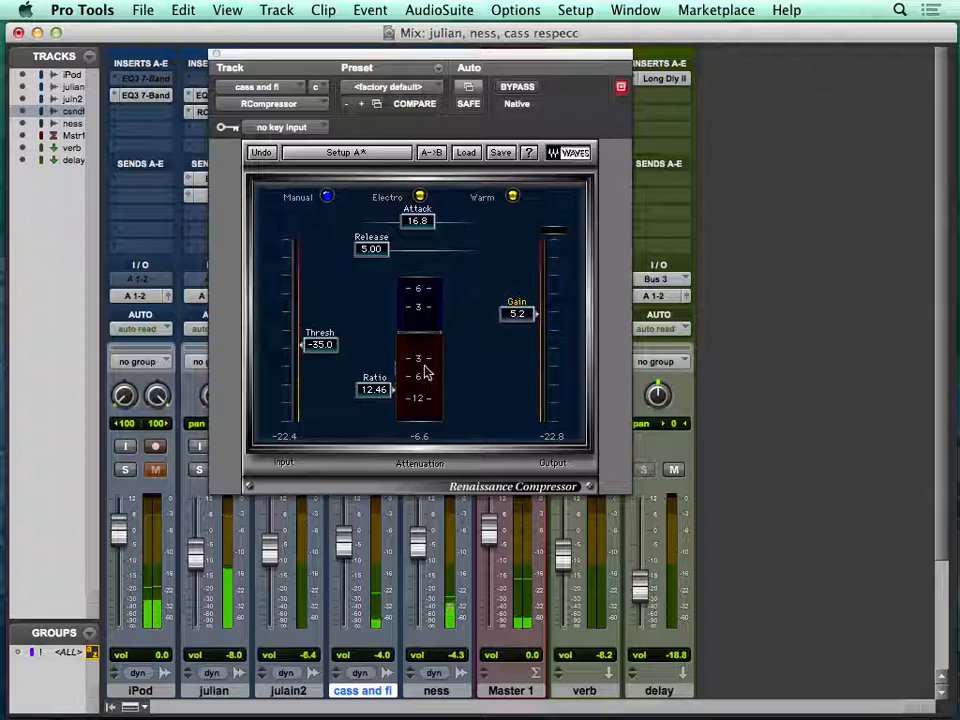
left_click_drag(366, 390, 366, 391)
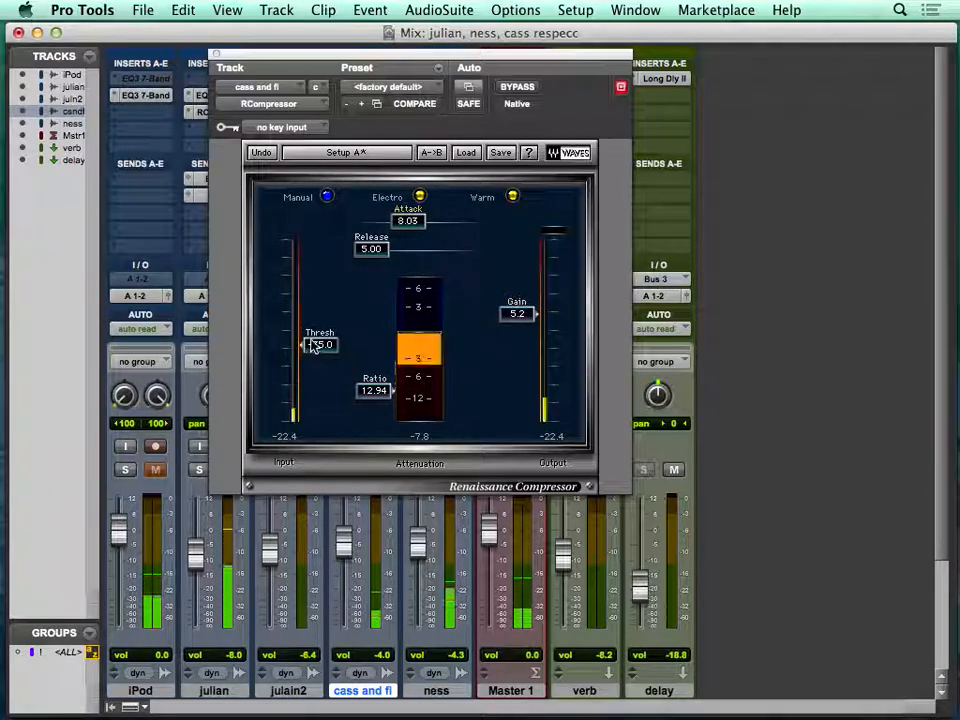
left_click_drag(313, 345, 318, 354)
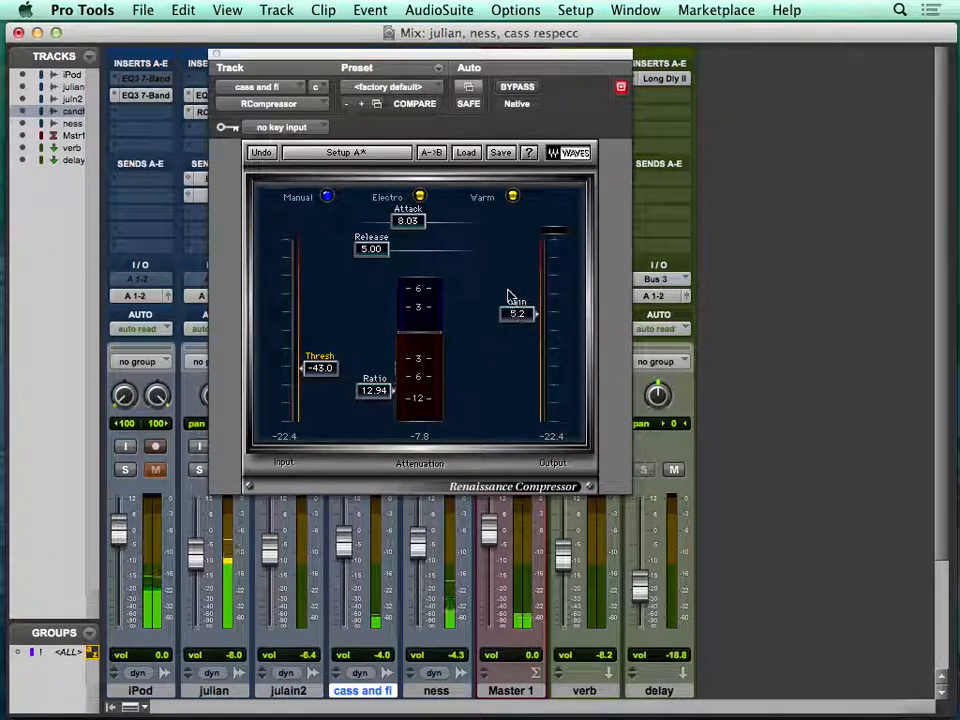
Switch the third vocal's compressor from Warm to Smooth, set threshold -41.3 and gain 10.0, and close the plug-in.
left_click(513, 196)
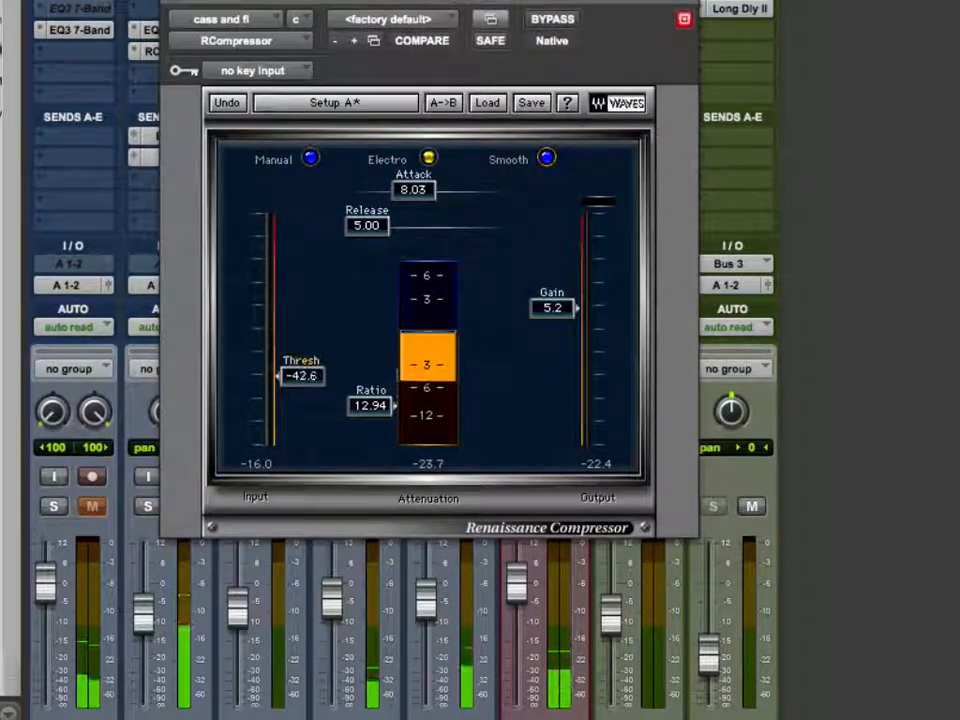
left_click_drag(303, 376, 303, 373)
left_click_drag(554, 305, 551, 289)
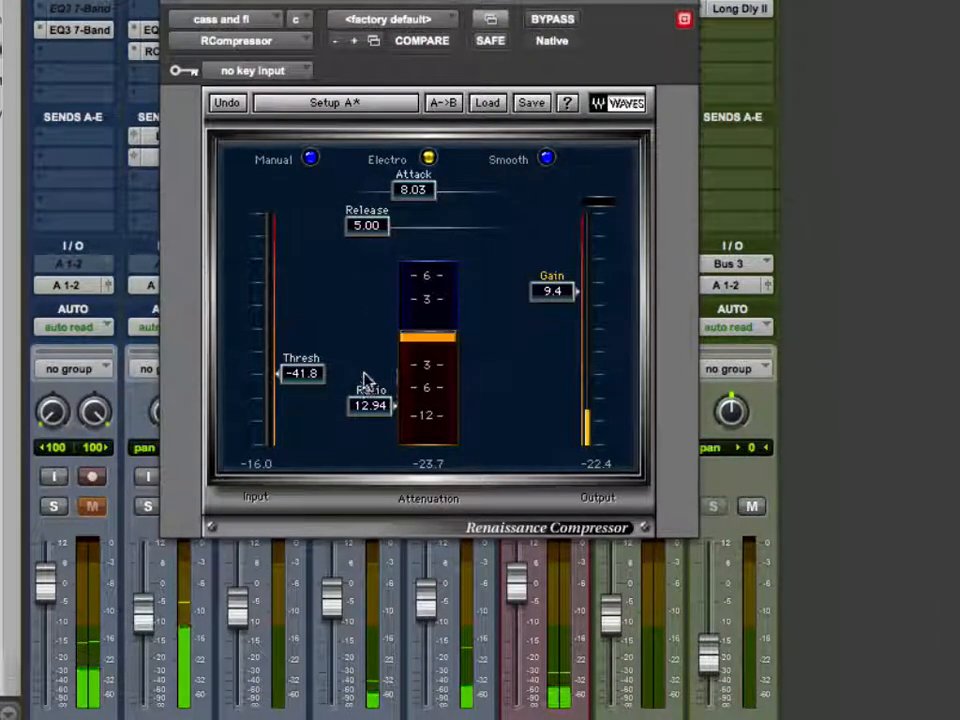
left_click(556, 292)
key("Return")
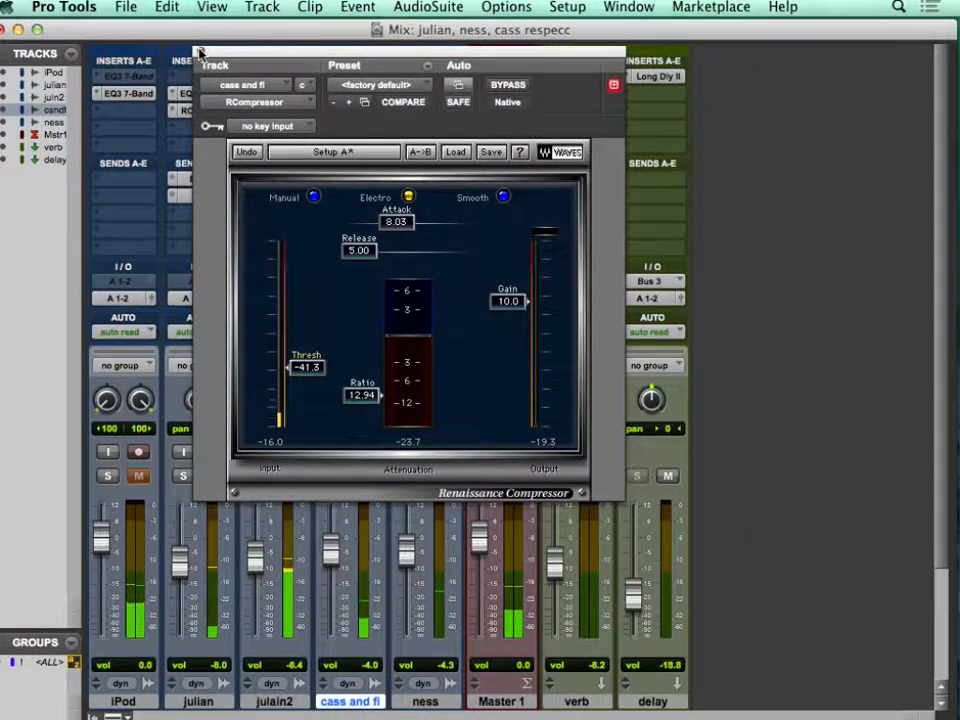
left_click(199, 51)
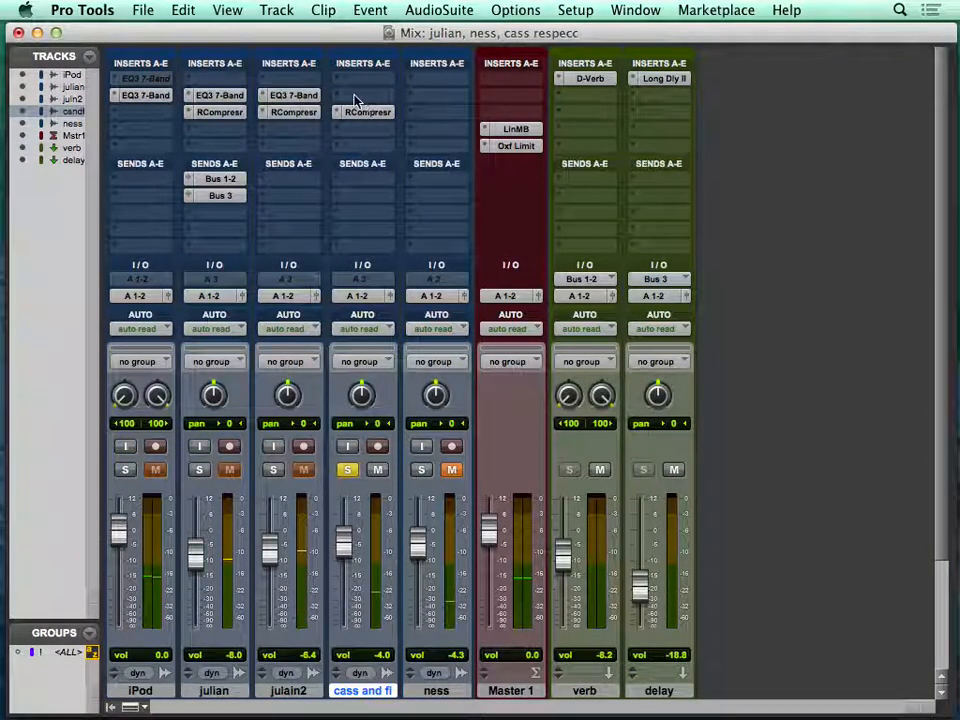
Insert a mono EQ3 7-Band before the third vocal's compressor and cut LF by 4.0 dB at 170.6 Hz and LMF by 4.0 dB at 264.1 Hz.
left_click(350, 95)
mouse_move(420, 128)
mouse_move(534, 130)
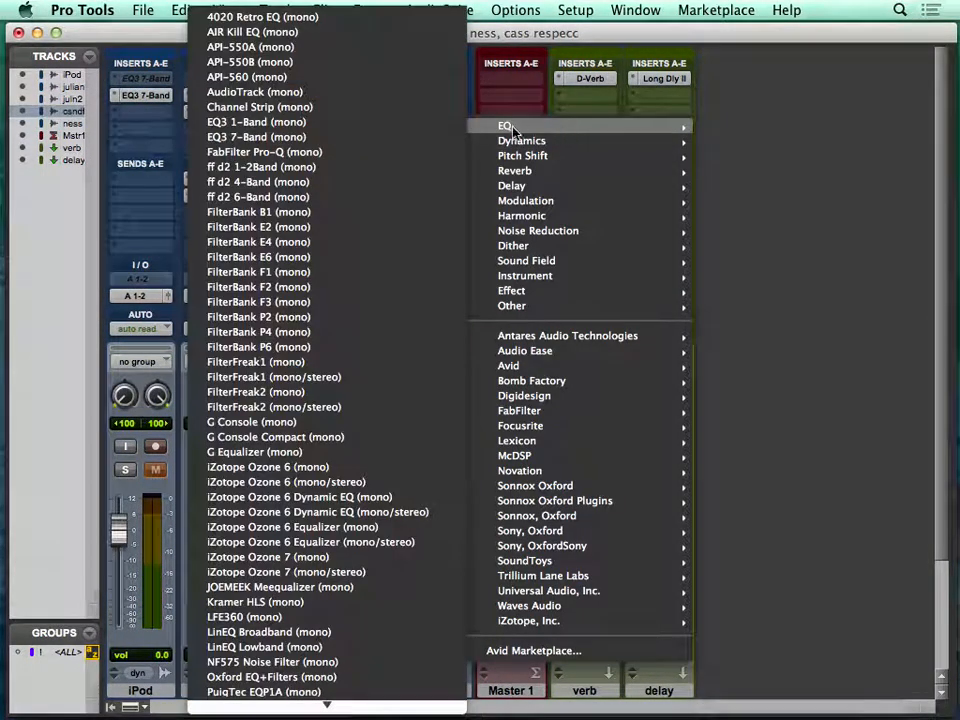
left_click(321, 141)
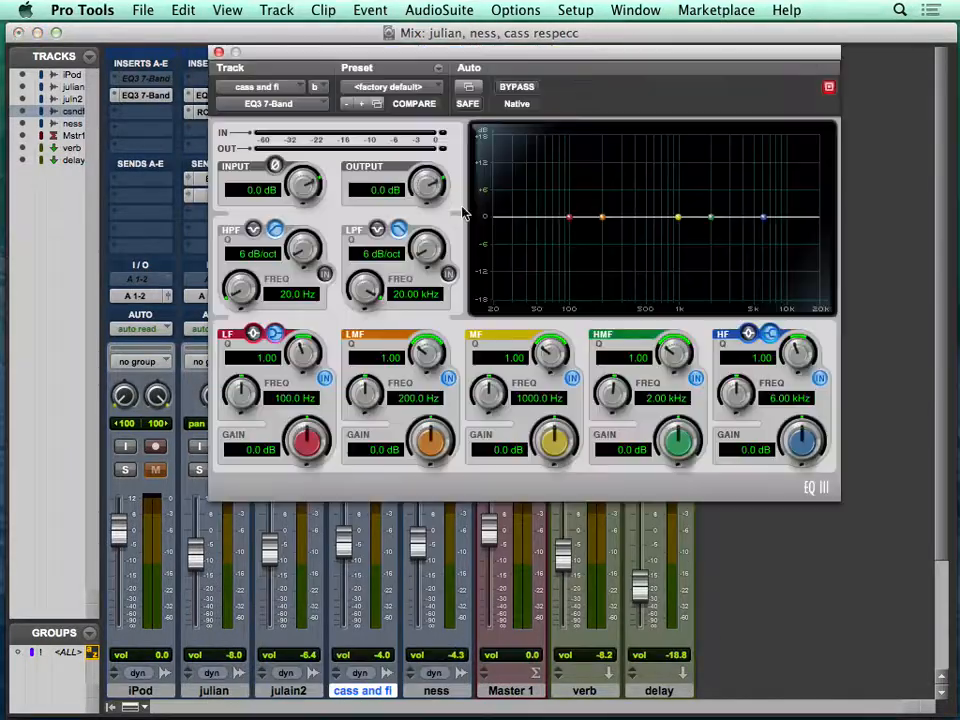
left_click_drag(571, 218, 614, 235)
Set the third vocal's EQ to HMF 4.9 dB at 3.82 kHz with Q 0.87 and HF 6.9 dB at 8.19 kHz, and close it.
left_click_drag(713, 222, 733, 188)
mouse_move(674, 352)
left_mouse_down()
mouse_move(669, 364)
mouse_move(673, 347)
left_mouse_up()
left_click_drag(611, 391, 615, 386)
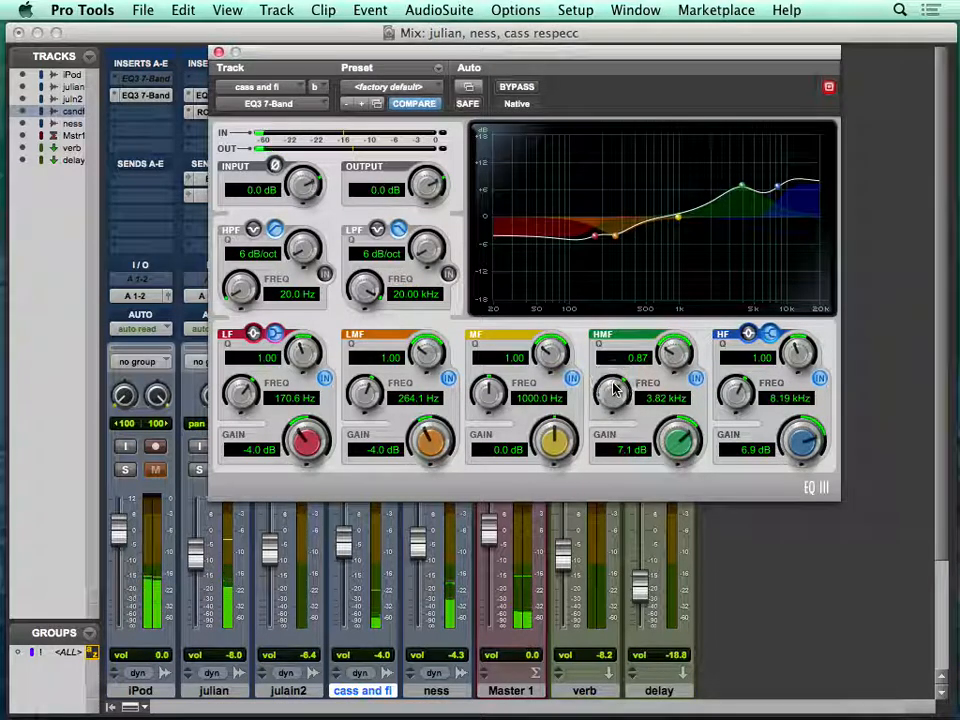
left_click_drag(681, 439, 680, 452)
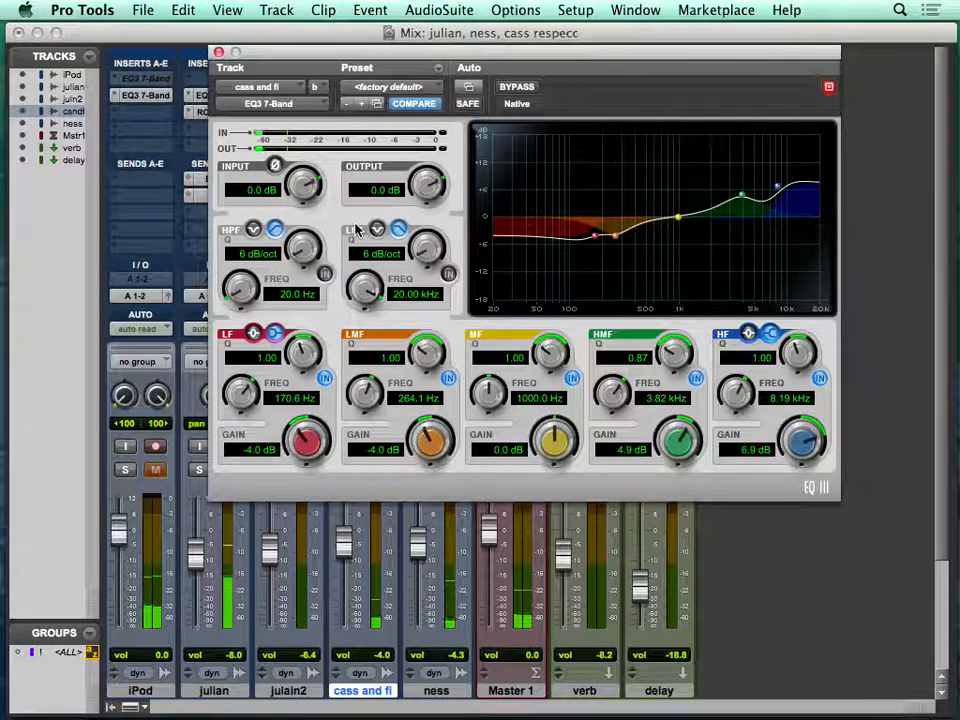
left_click(219, 52)
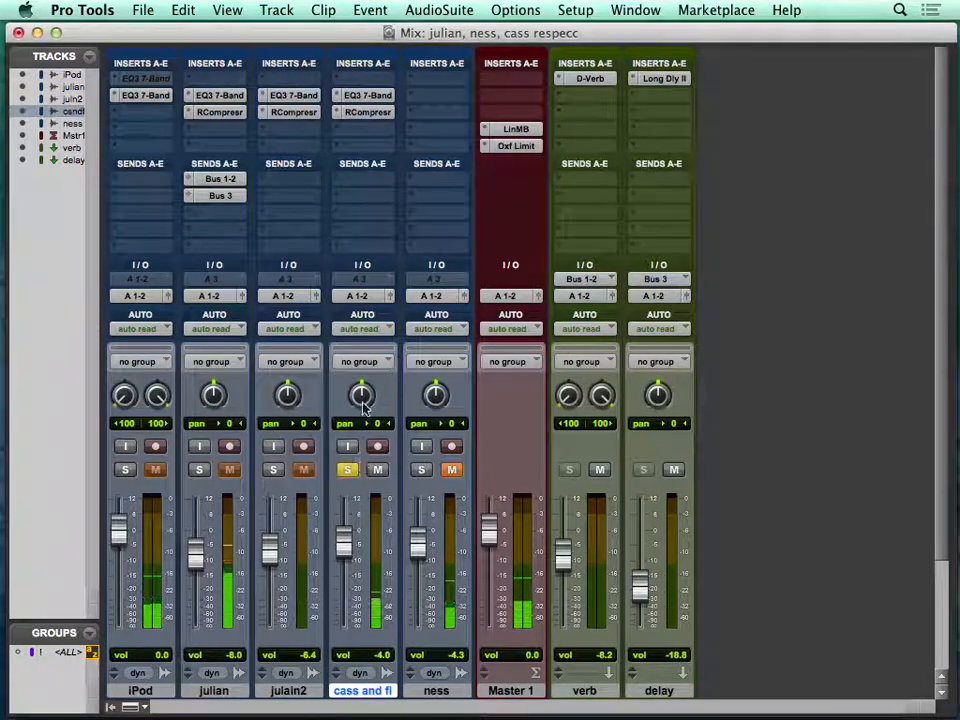
Compare the soloed third vocal with its EQ and compressor inserts made inactive, and make both active again.
left_click(367, 95, "ctrl+super")
left_click(368, 112, "ctrl+super")
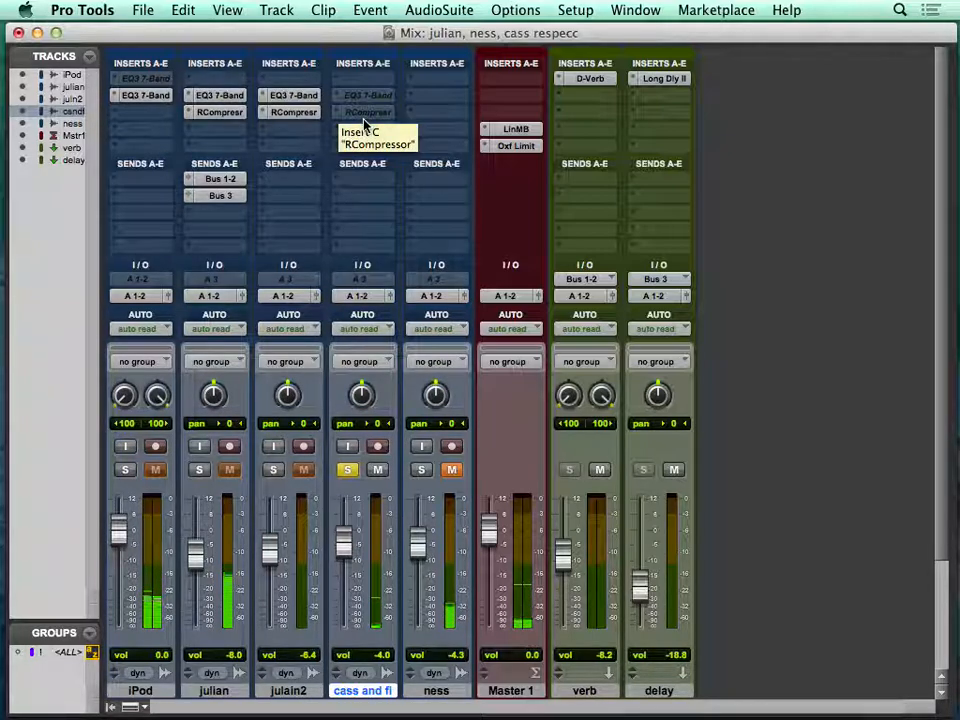
key("XF86AudioRaiseVolume")
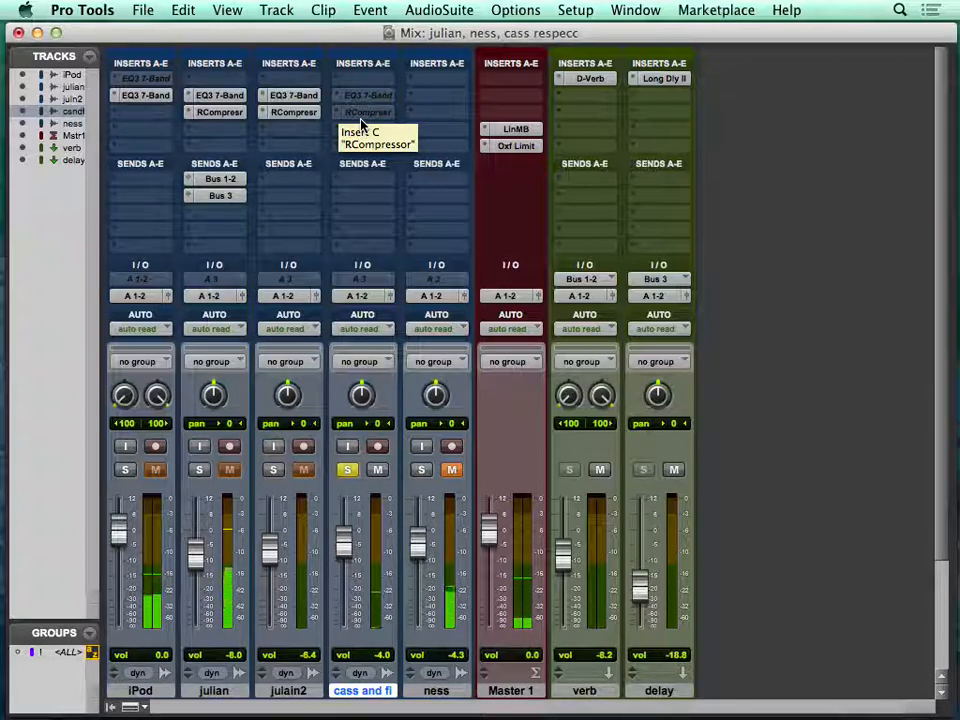
left_click(364, 96, "ctrl+super")
left_click(366, 116, "ctrl+super")
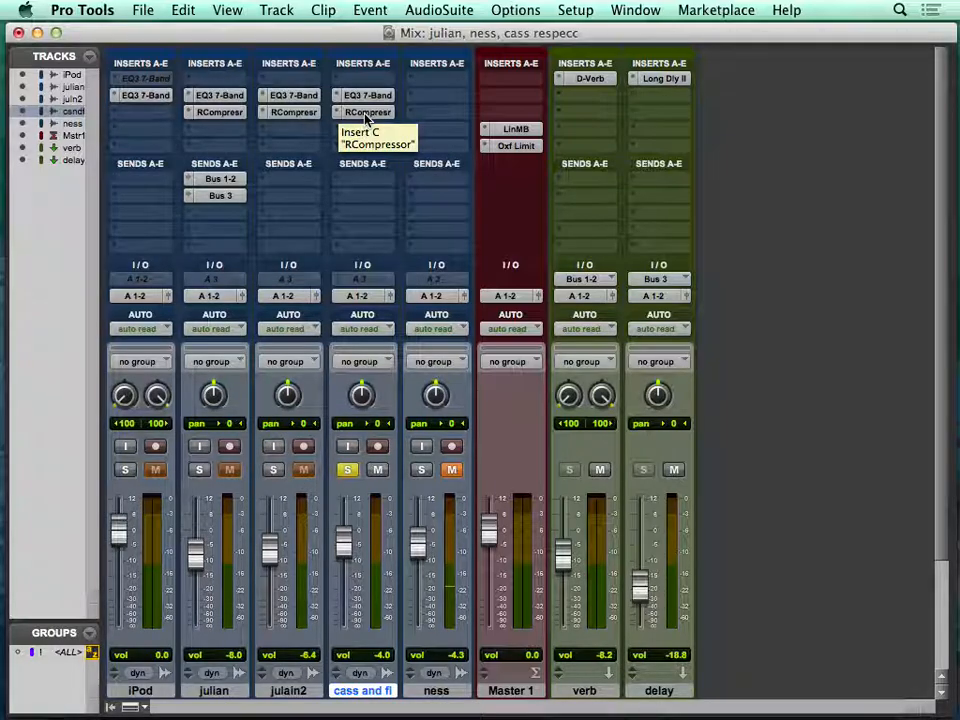
Review the third vocal's compressor and EQ settings side by side during playback, and close both plug-ins.
left_click(366, 114)
left_click_drag(365, 38, 859, 261)
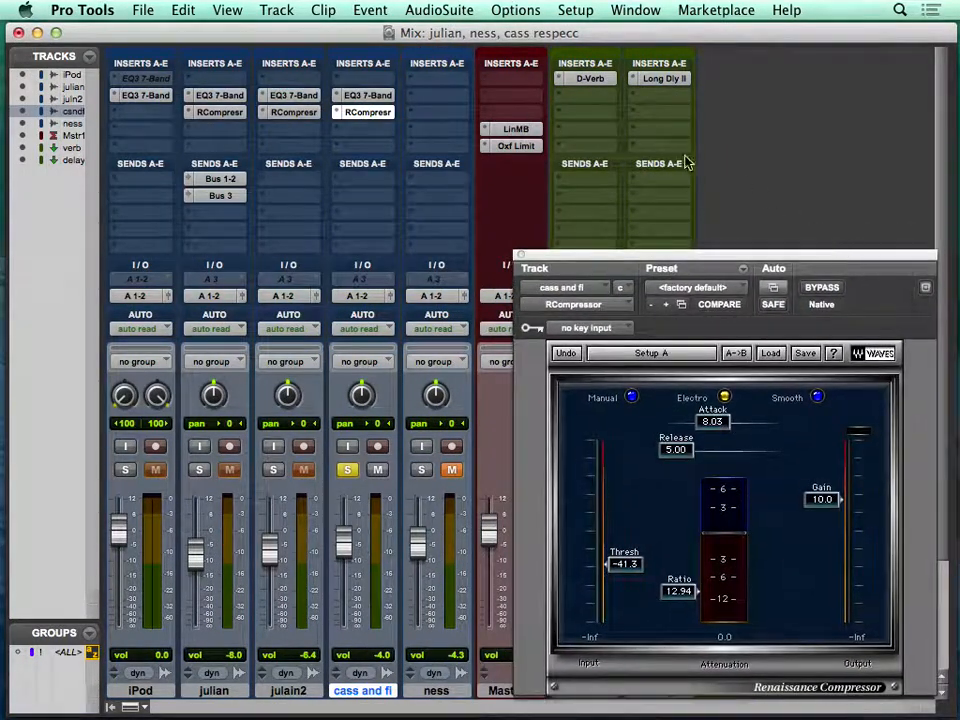
left_click(368, 95)
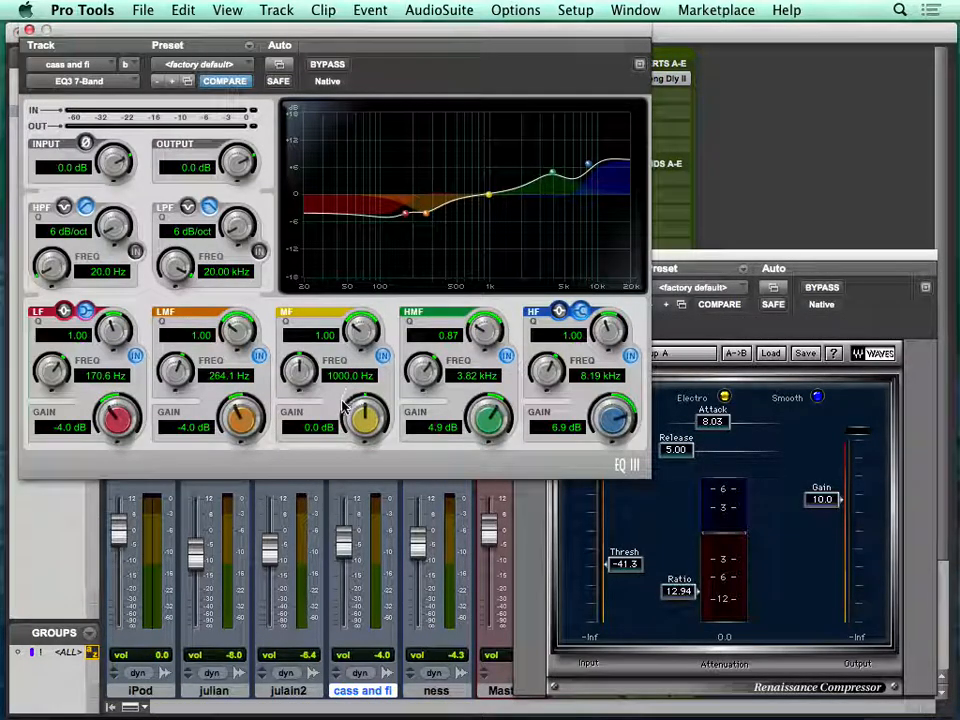
key("space")
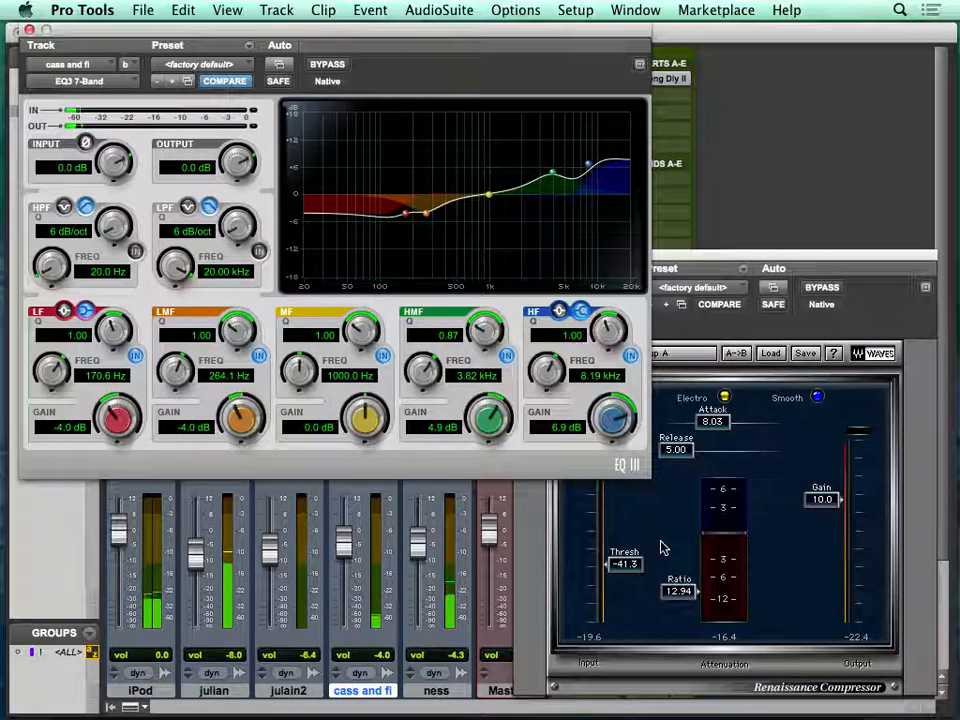
left_click(30, 32)
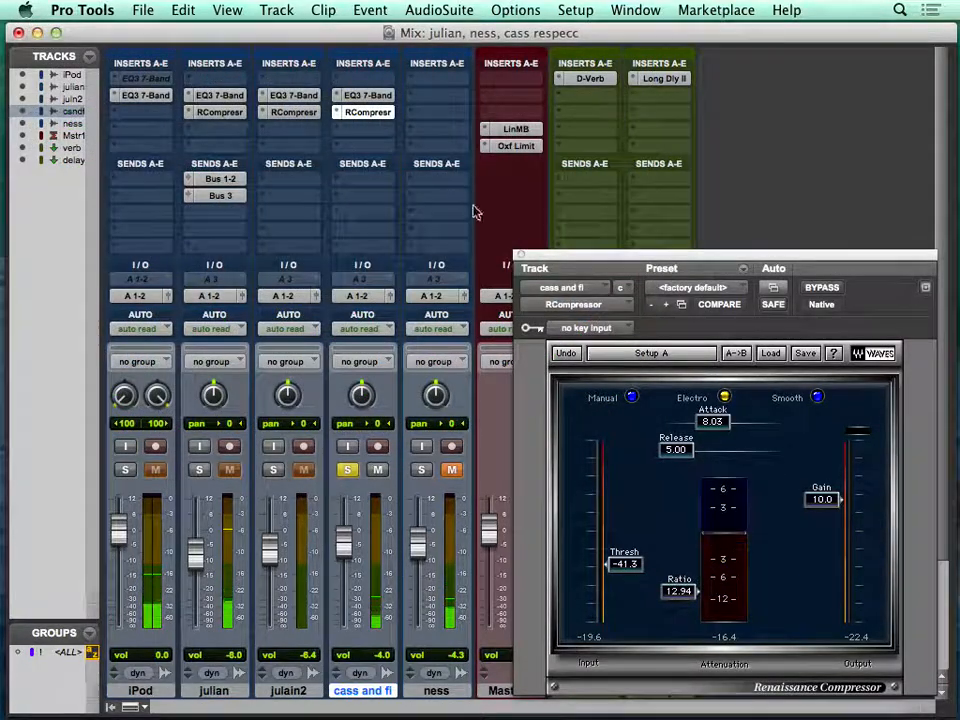
left_click(525, 259)
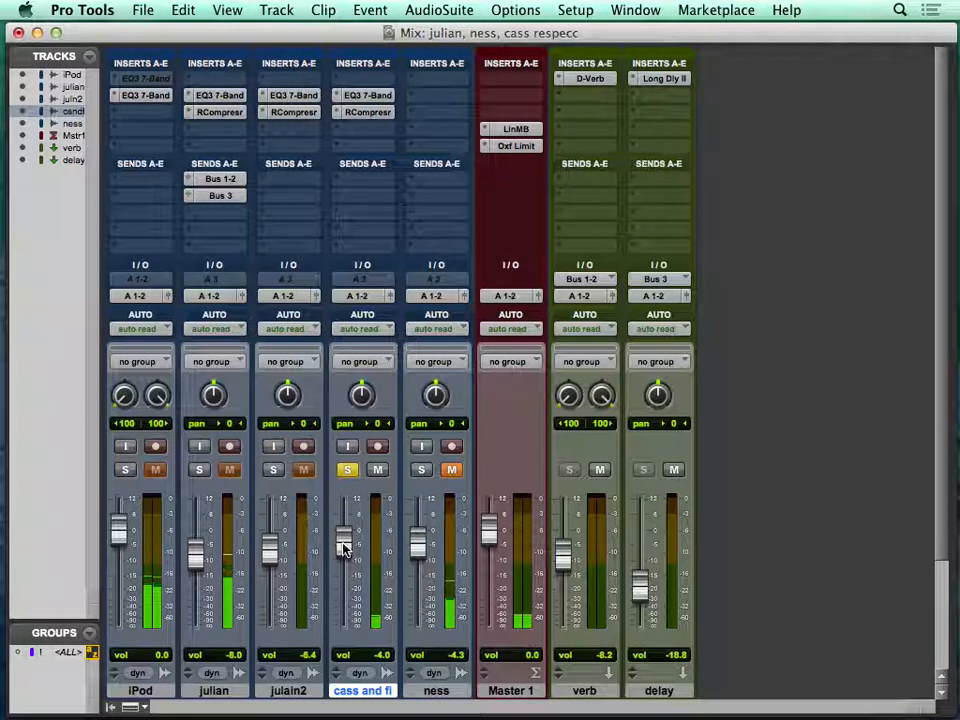
Unsolo the third vocal, pan it 25 to the right, and raise its volume to about +2.7 dB.
left_click(347, 470)
left_click_drag(347, 545, 347, 528)
left_click_drag(362, 396, 363, 393)
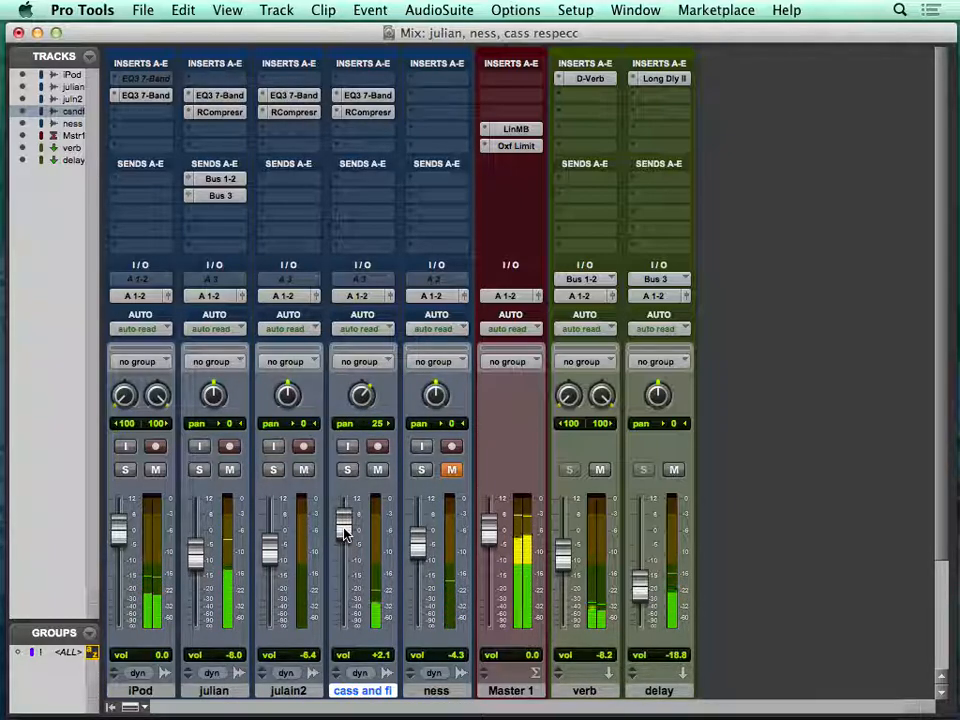
left_click_drag(347, 518, 349, 503)
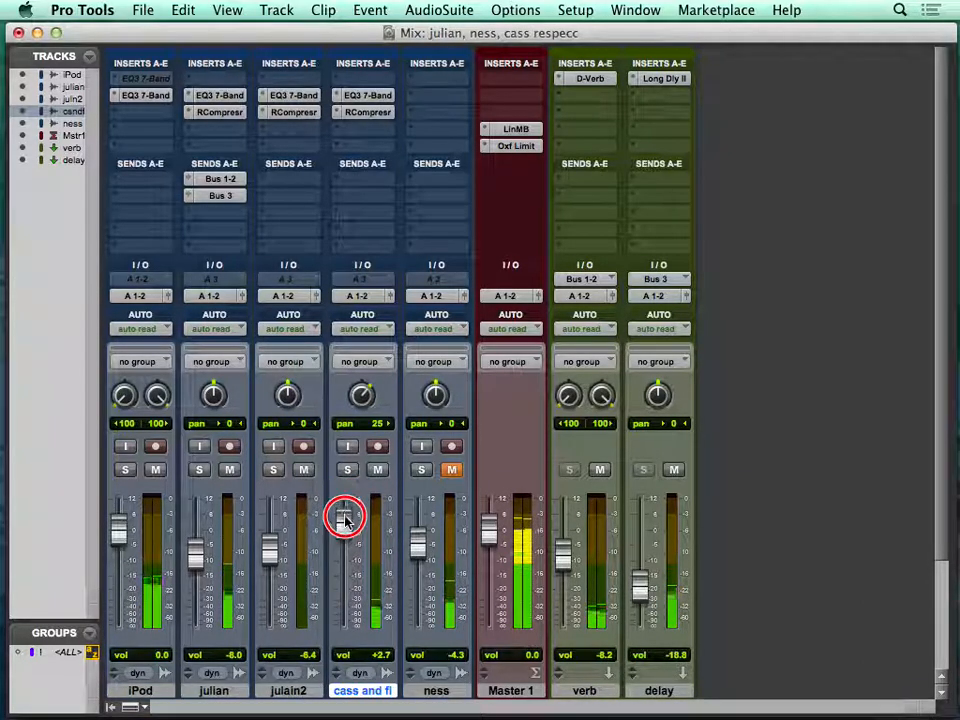
Delete the unwanted section of the third vocal's clip from 0:23.870 to about 0:26.6.
key("super+equal")
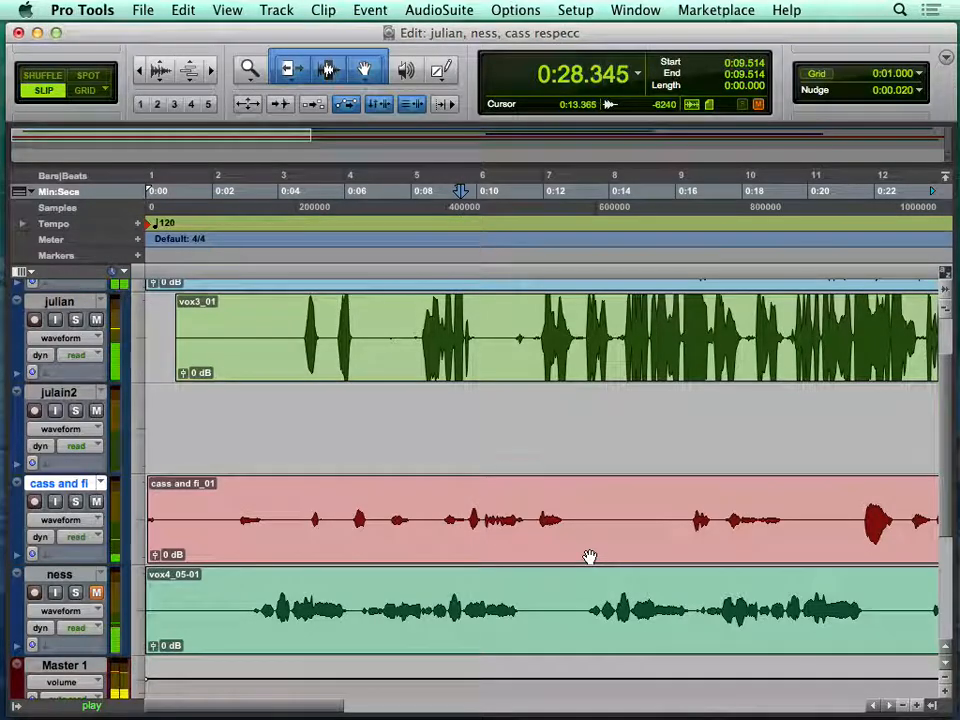
left_click(292, 515)
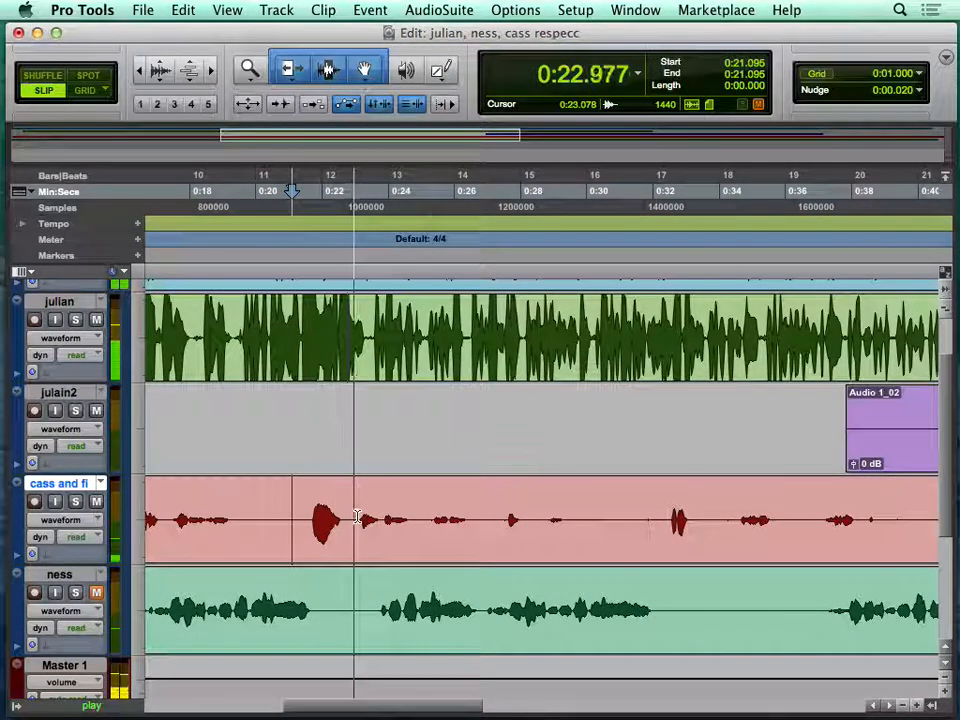
left_click_drag(382, 516, 471, 516)
key("Delete")
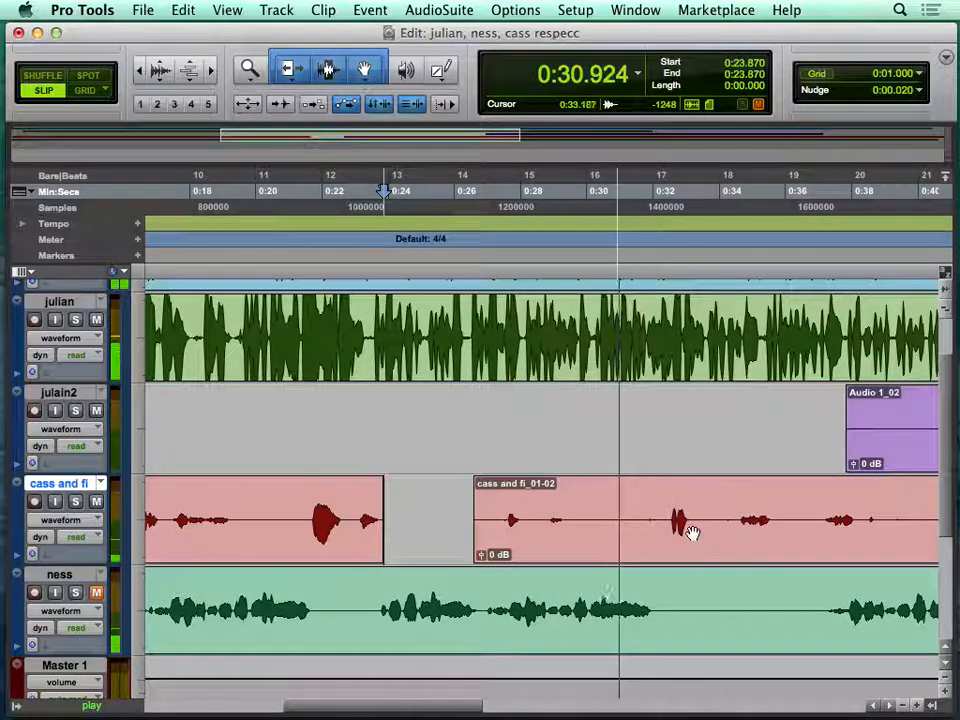
Separate the third vocal's phrase from 0:31.431 to 0:34.036, lower its clip gain to -0.7 dB, and set the track volume to about +3.2 dB.
key("super+bracketleft")
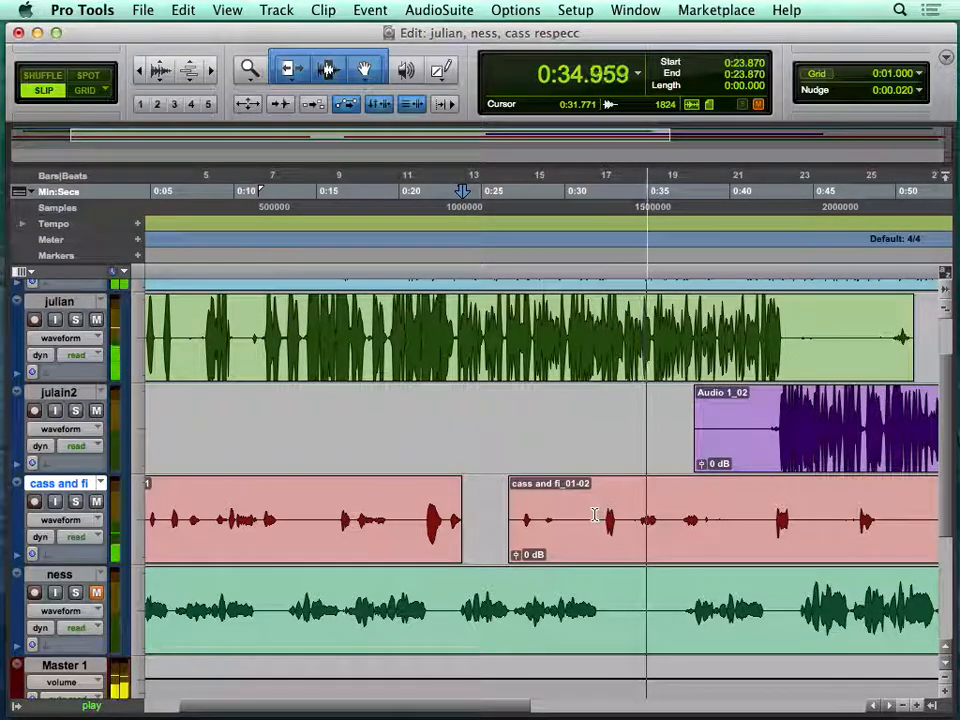
left_click_drag(589, 516, 631, 517)
key("super+e")
left_click_drag(595, 558, 596, 568)
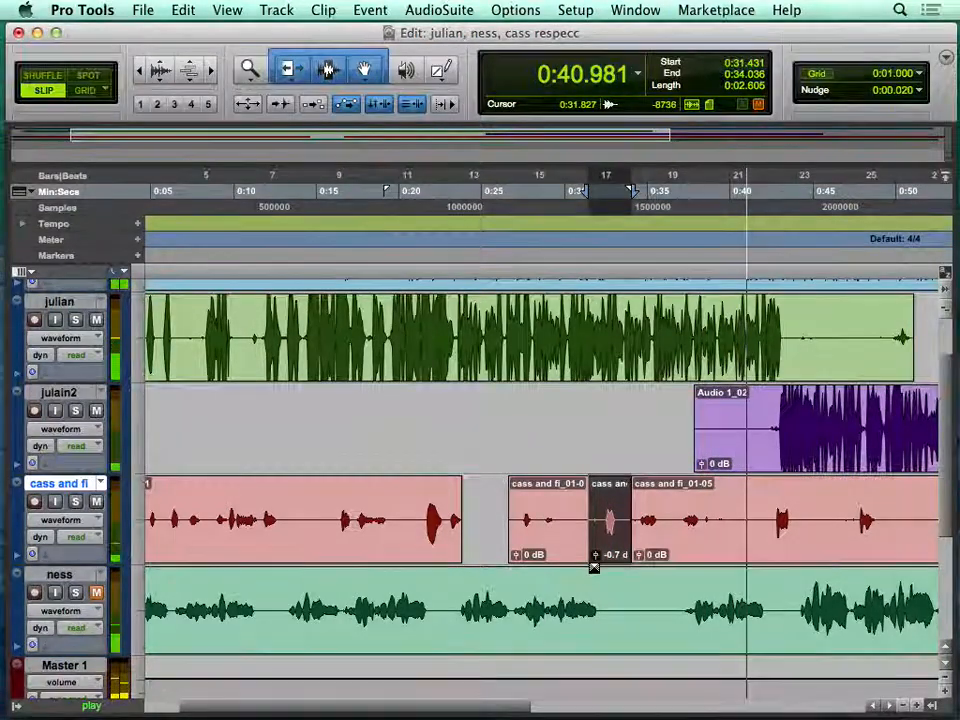
key("super+equal")
left_click(345, 510)
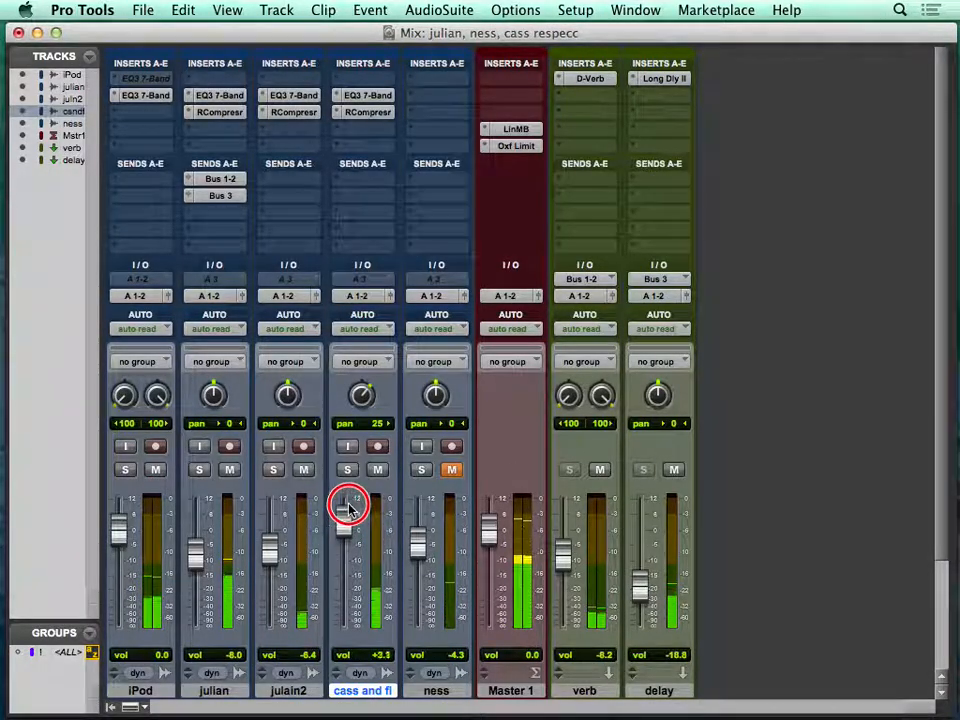
Separate the third vocal's phrase from 0:42.191 to 0:44.400 and lower its clip gain to -2.2 dB.
key("super+equal")
left_click_drag(767, 516, 801, 518)
key("super+e")
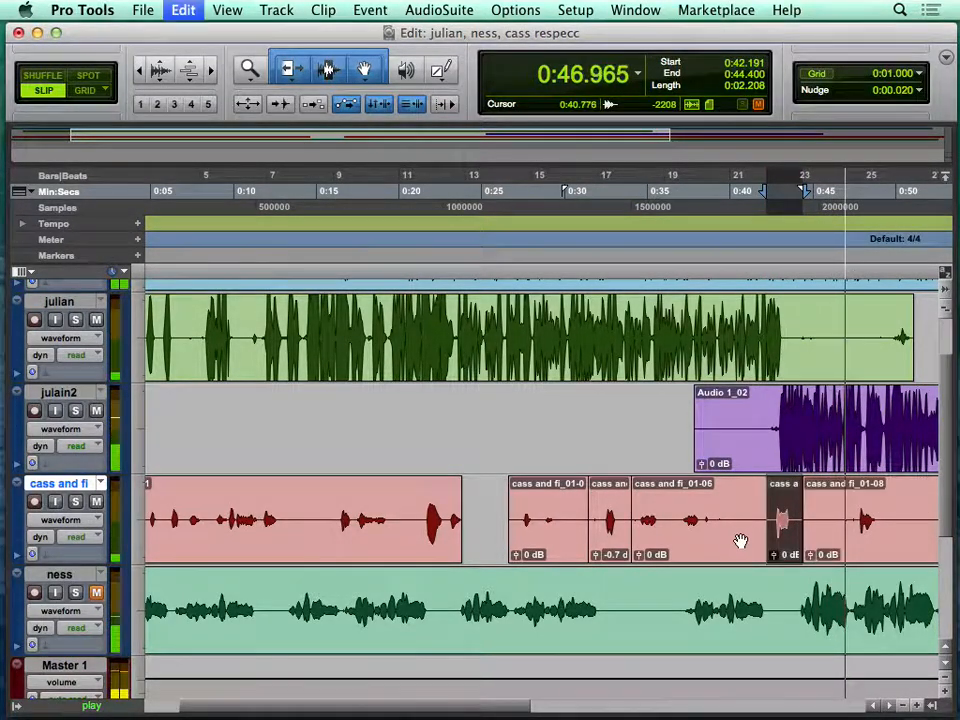
left_click_drag(776, 557, 775, 560)
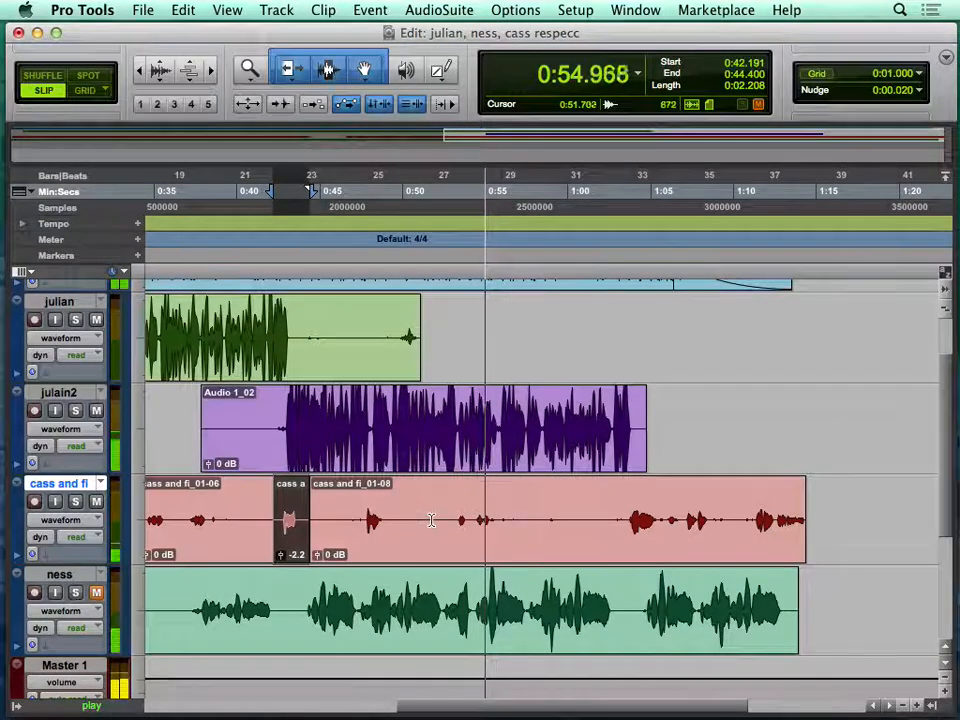
Delete the third vocal's section after 0:52.215, and trim the neighbouring clips to end at 0:49.837 and start at 1:03.259.
left_click_drag(439, 517, 560, 531)
key("Delete")
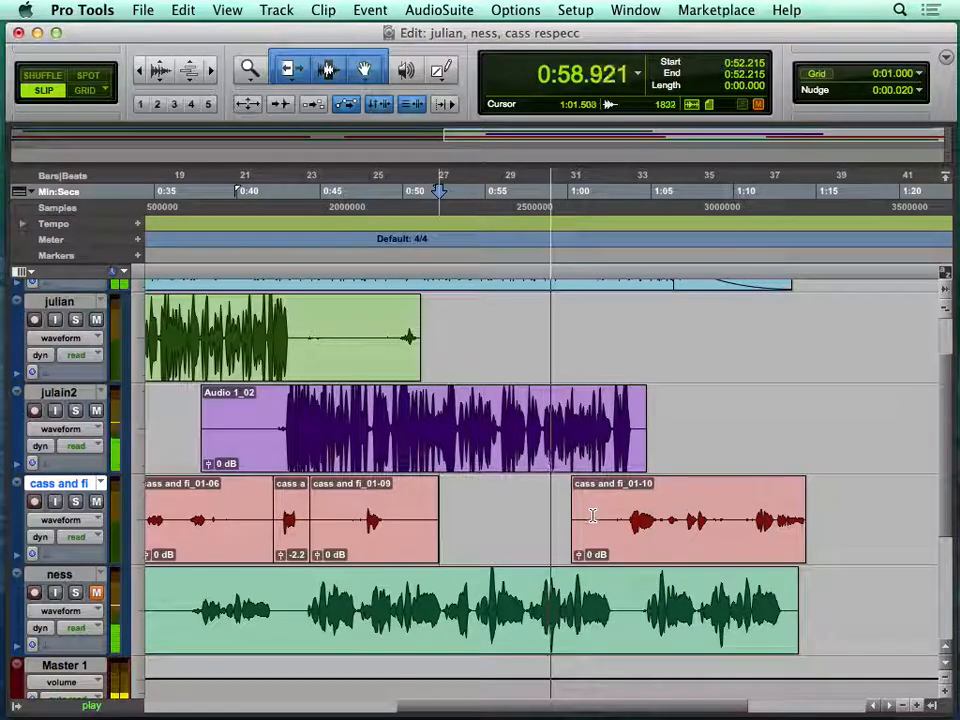
left_click_drag(577, 519, 623, 521)
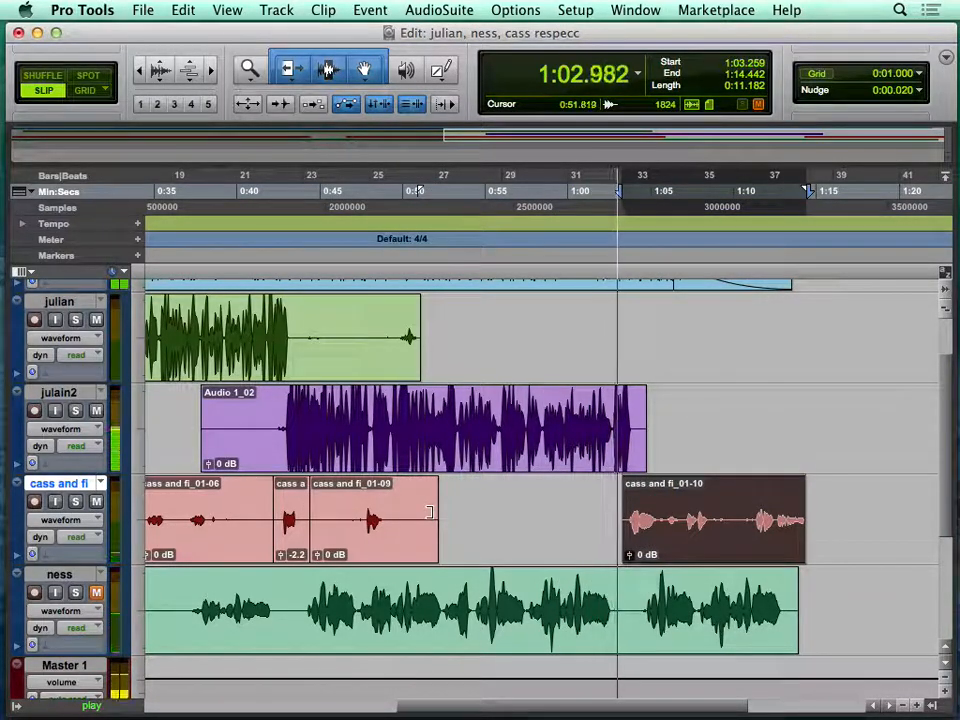
left_click_drag(437, 519, 399, 516)
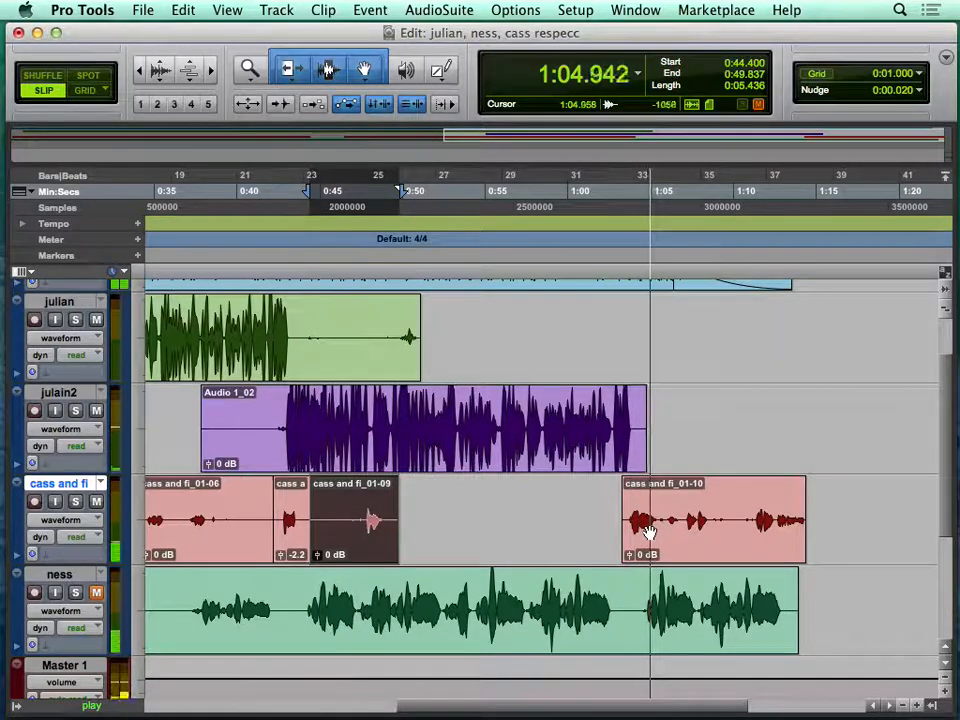
Separate the third vocal's phrase ending at 1:05.921 with clip gain -1.5 dB, and add a fade-out from 1:09.092 to 1:14.442 on the last clip.
left_click_drag(663, 514, 628, 557)
key("super+e")
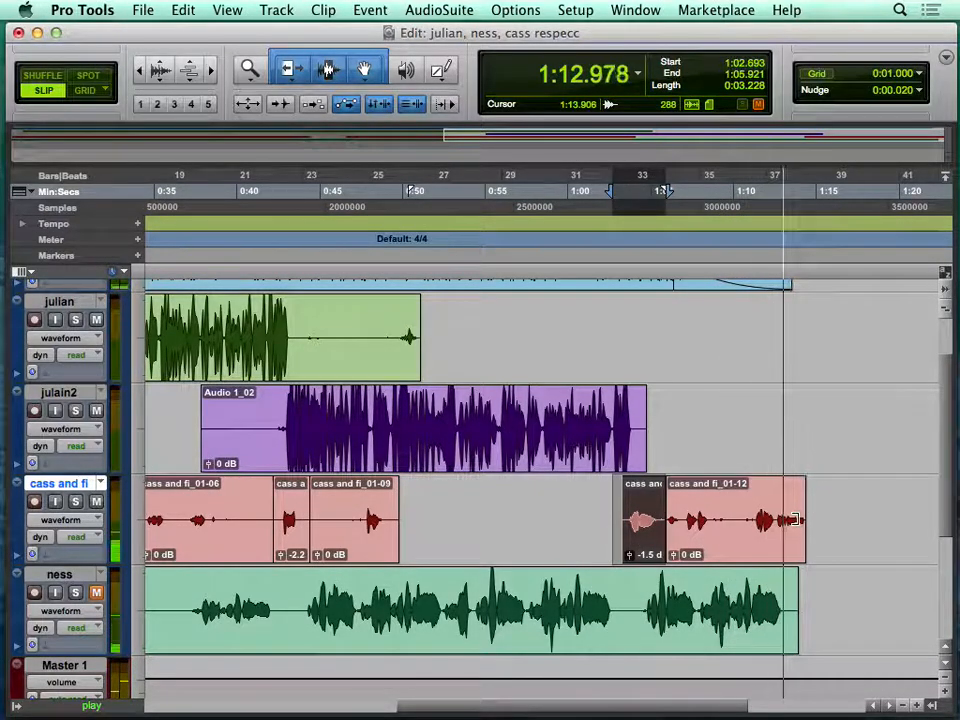
left_click(795, 484)
left_click_drag(795, 484, 720, 525)
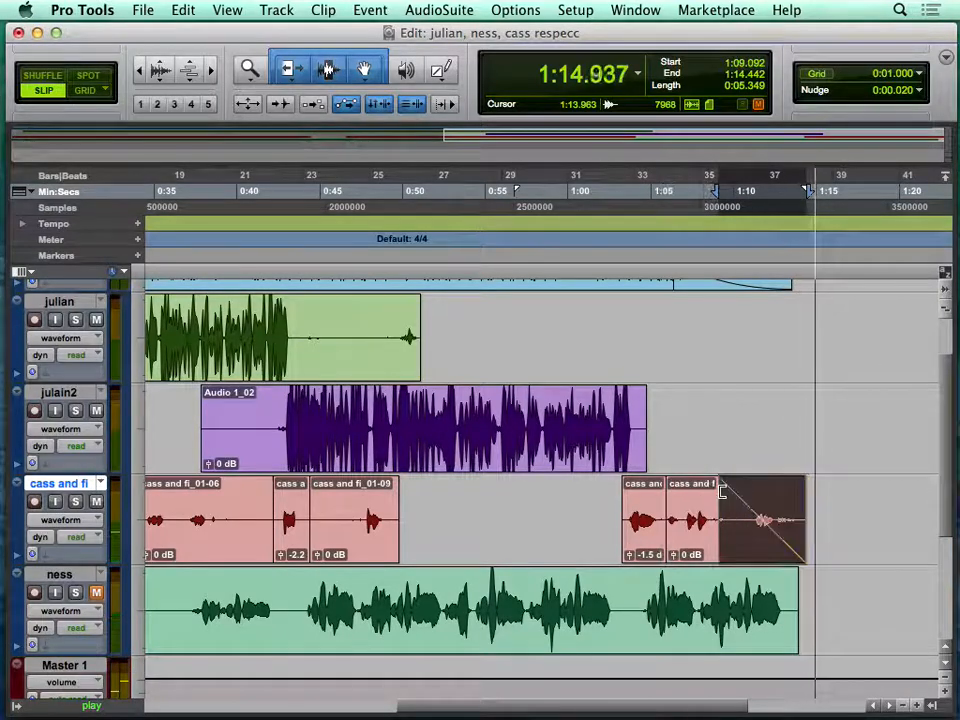
key("space")
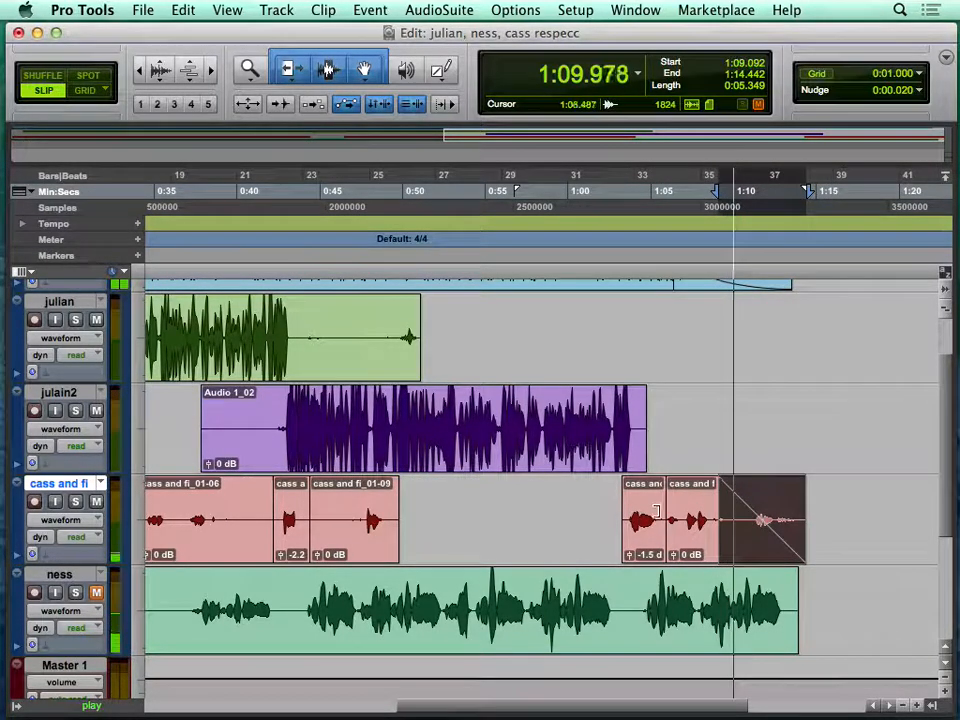
Open the third vocal's EQ, play the mix, and trim the start of the track's first clip to just before its first phrase.
key("super+equal")
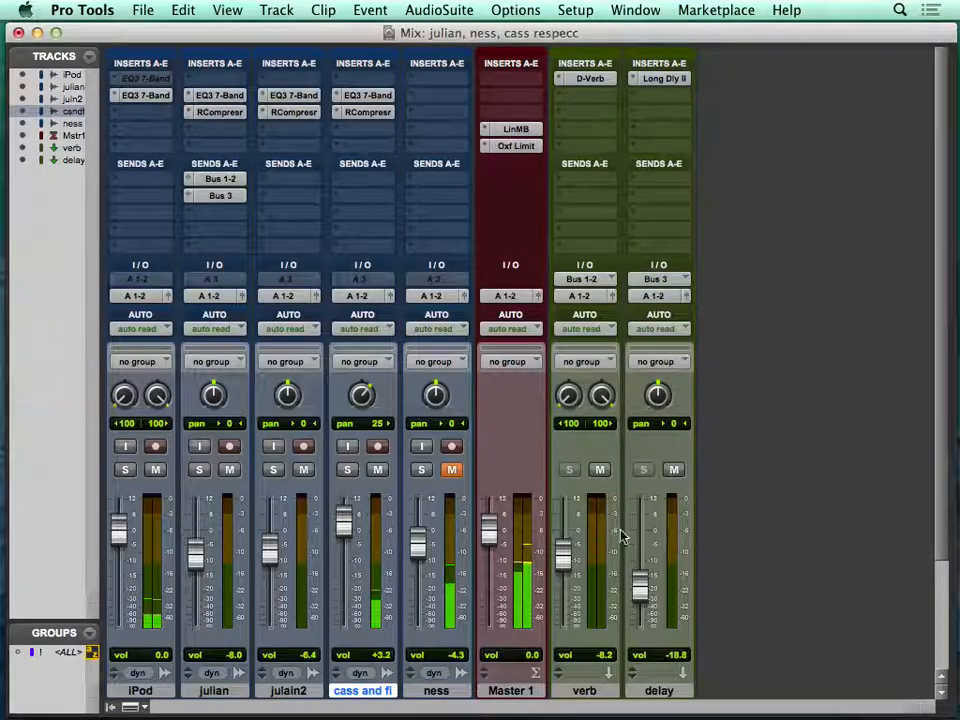
left_click(367, 95)
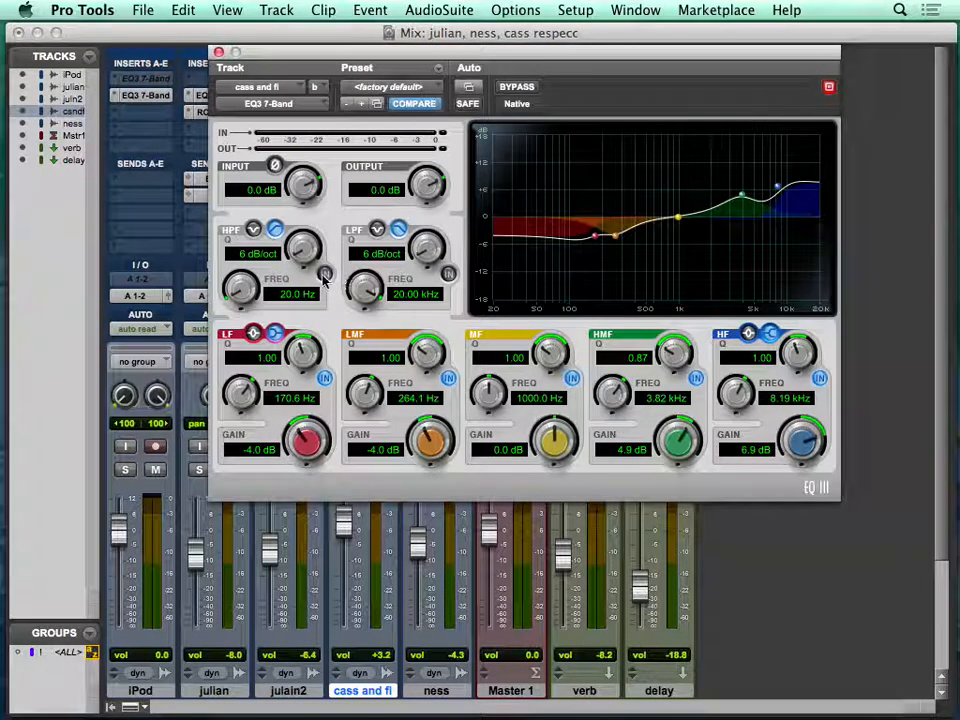
key("super+equal")
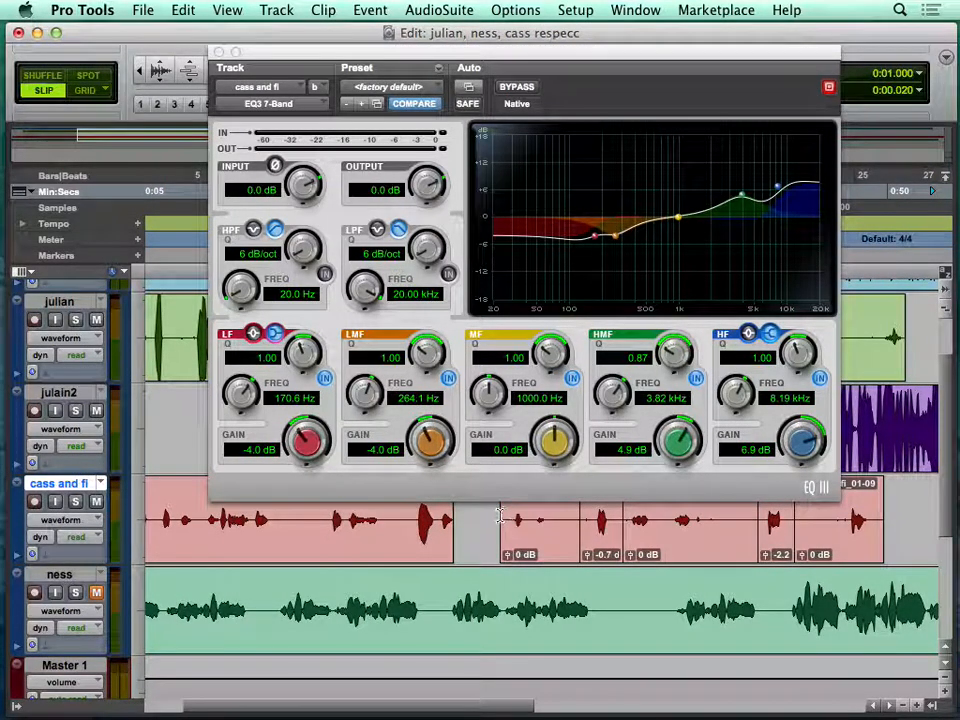
key("space")
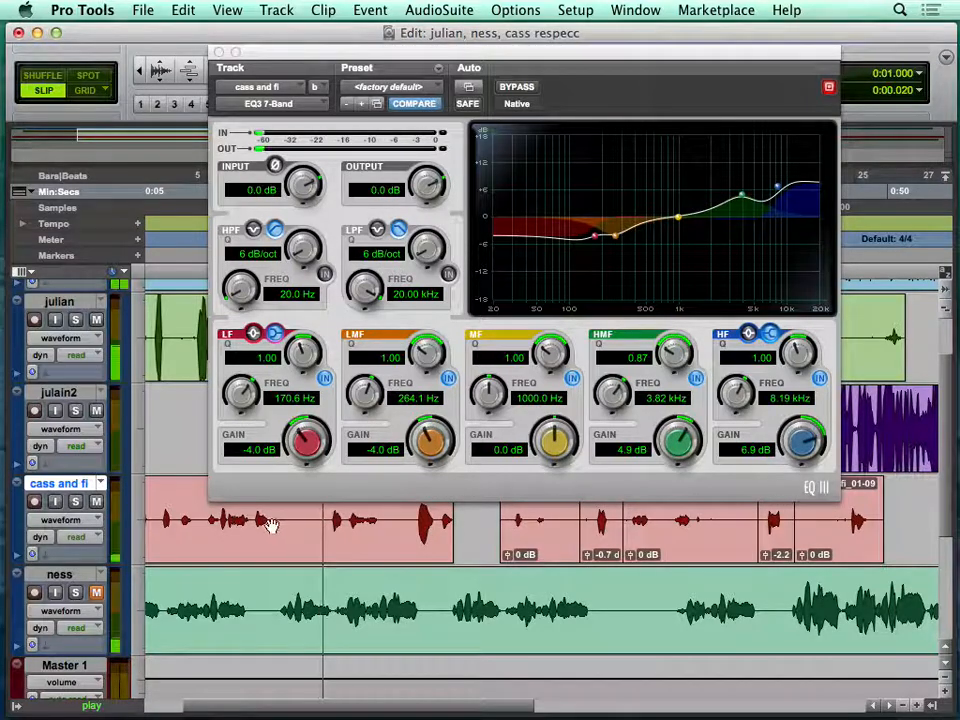
scroll(278, 522, "left", 3)
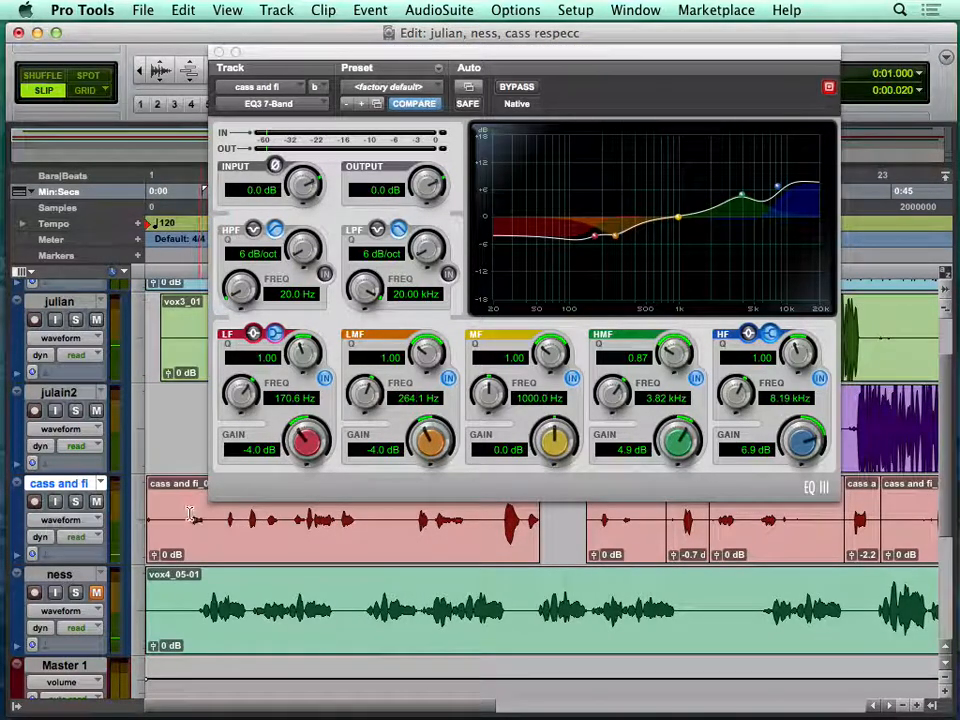
key("space")
left_click_drag(155, 514, 193, 514)
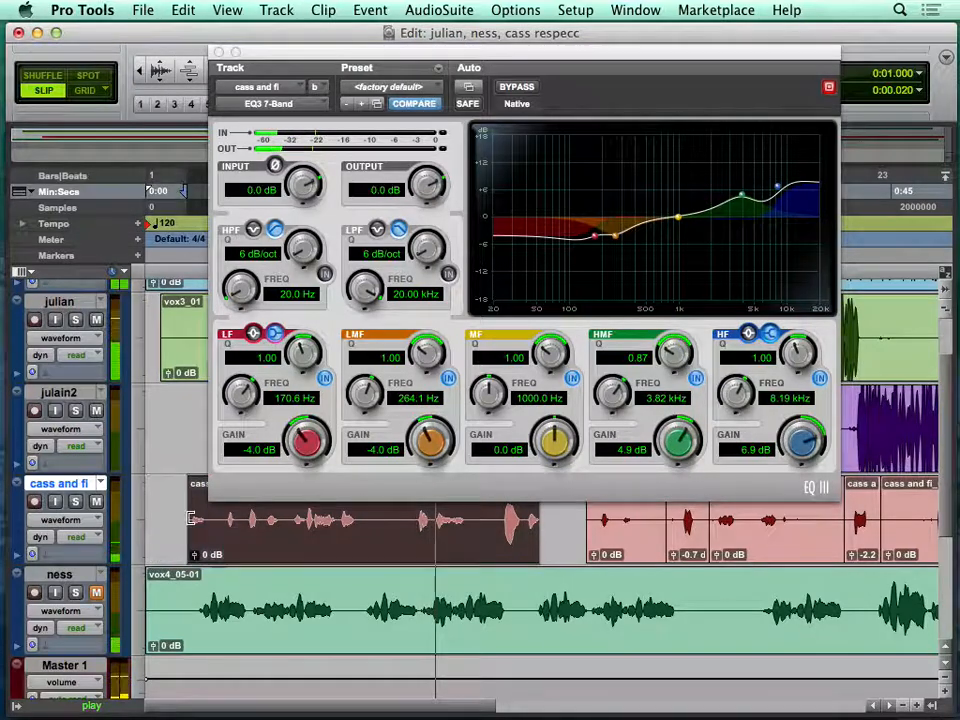
Play the mix from 0:01.925, enable a 24 dB/oct high-pass filter at 457.7 Hz in the third vocal's EQ, and set the vocal's volume to +2.9 dB.
key("space")
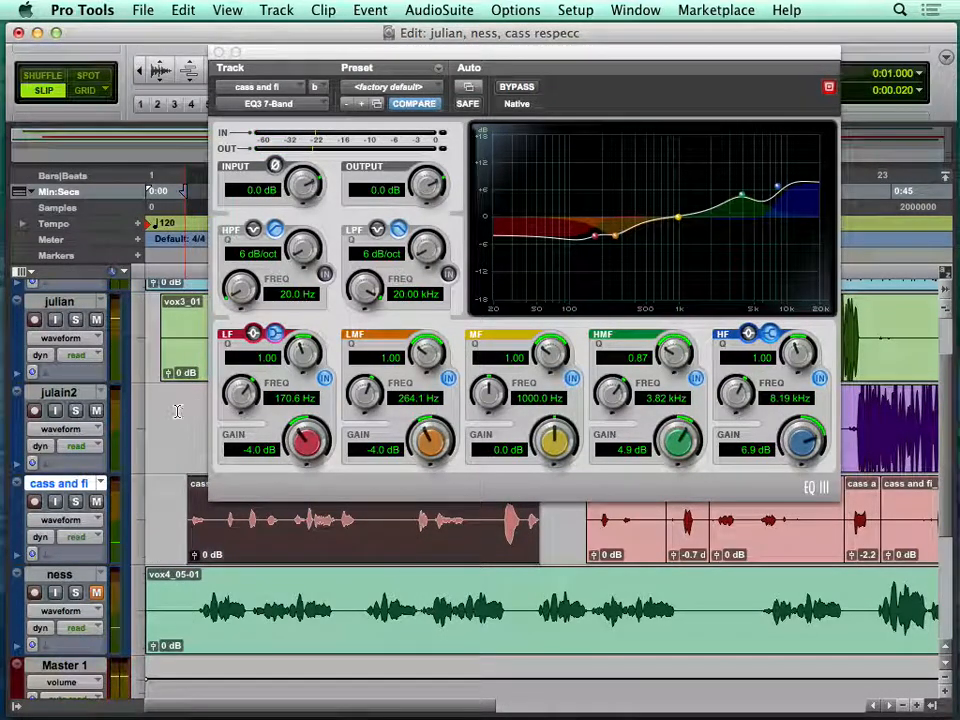
left_click(177, 411)
key("super+equal")
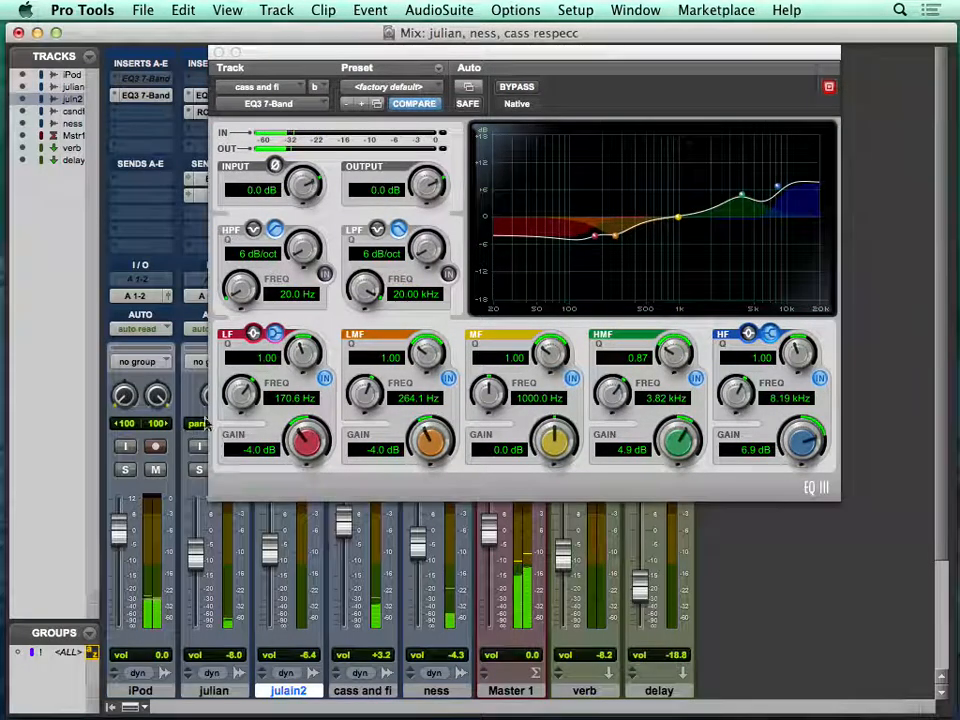
left_click(325, 274)
left_click_drag(303, 250, 303, 205)
left_click_drag(263, 290, 261, 219)
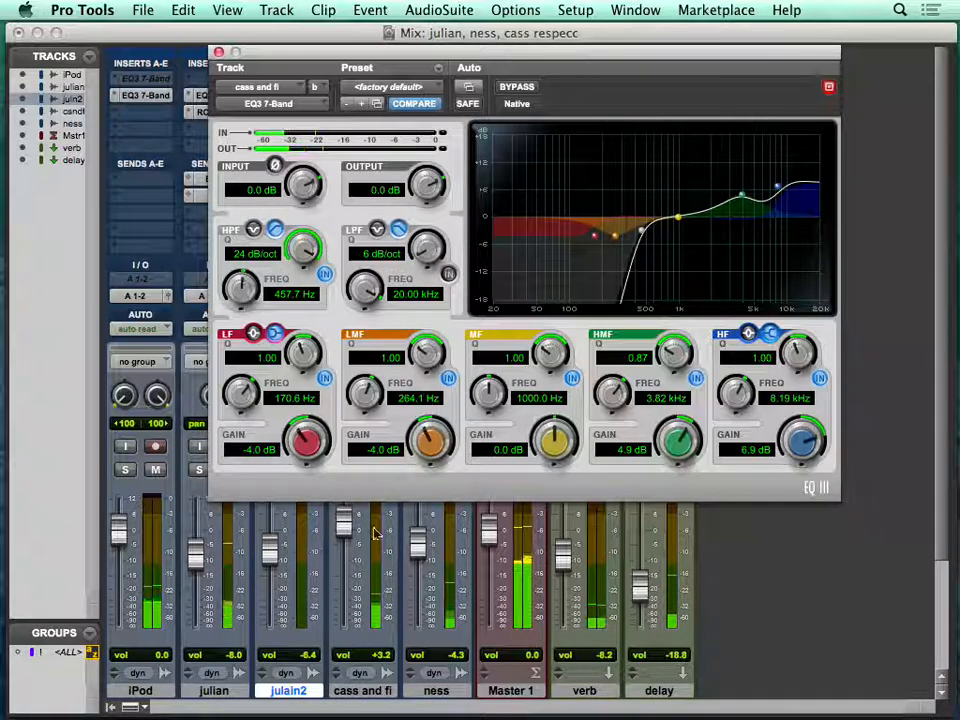
left_click_drag(343, 521, 343, 537)
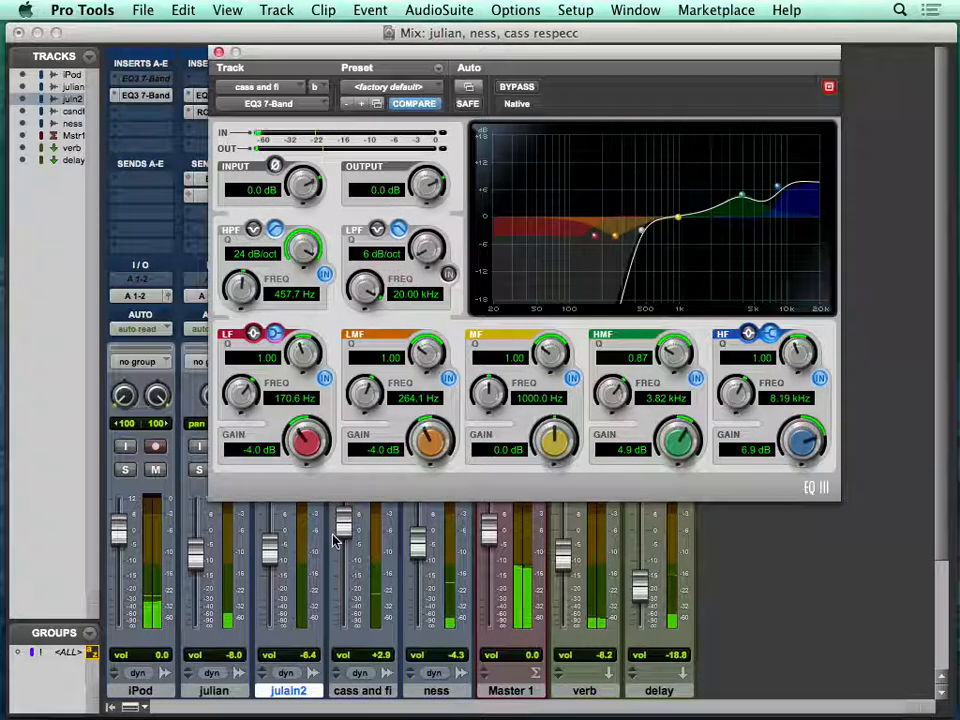
left_click(218, 52)
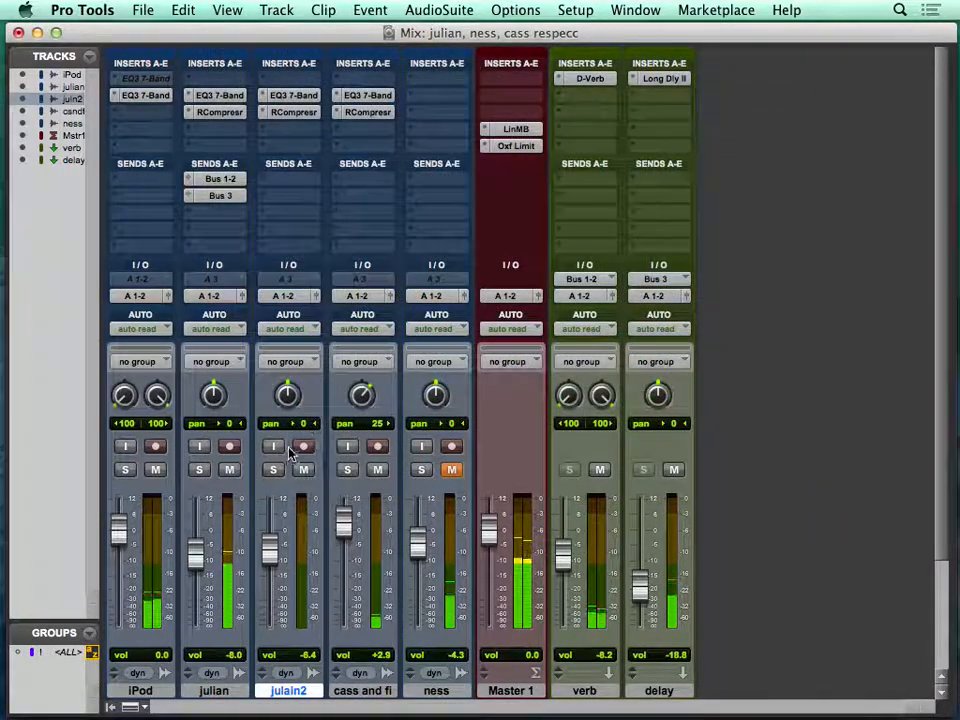
Copy the first vocal's Bus 3 send to the third vocal, then pan that vocal 32 right and the delay return 33 left.
left_click_drag(238, 203, 350, 200)
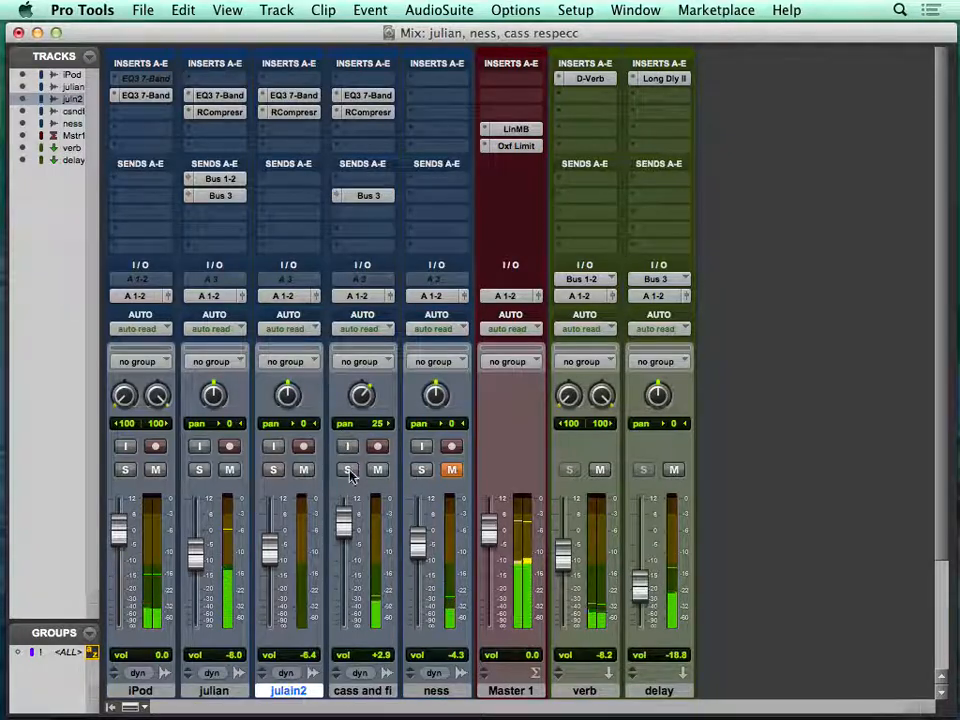
left_click(348, 470)
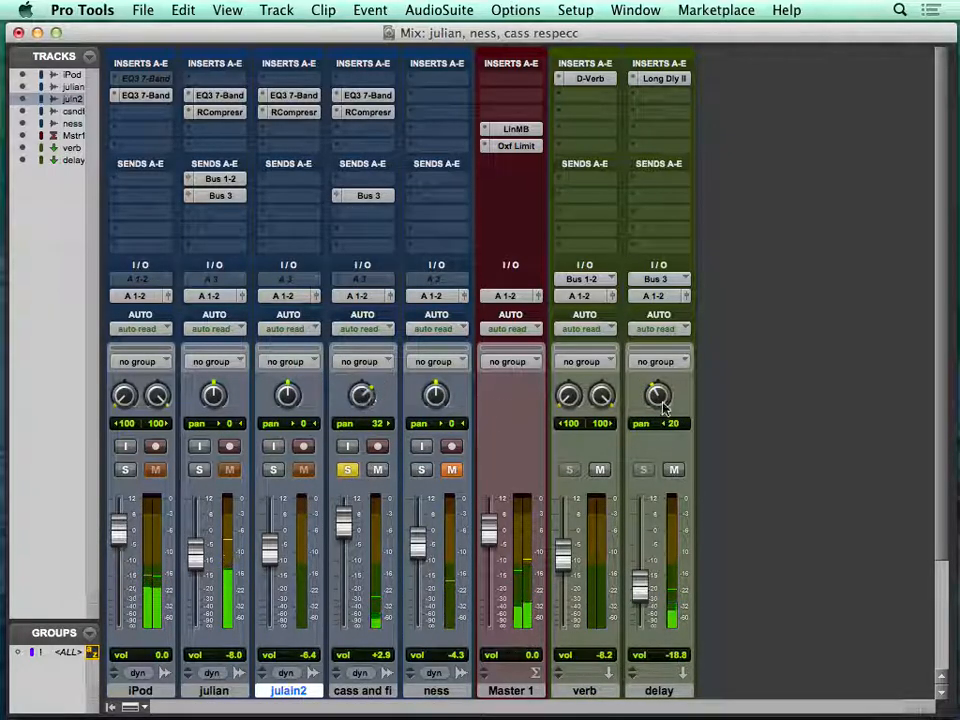
left_click_drag(657, 398, 651, 408)
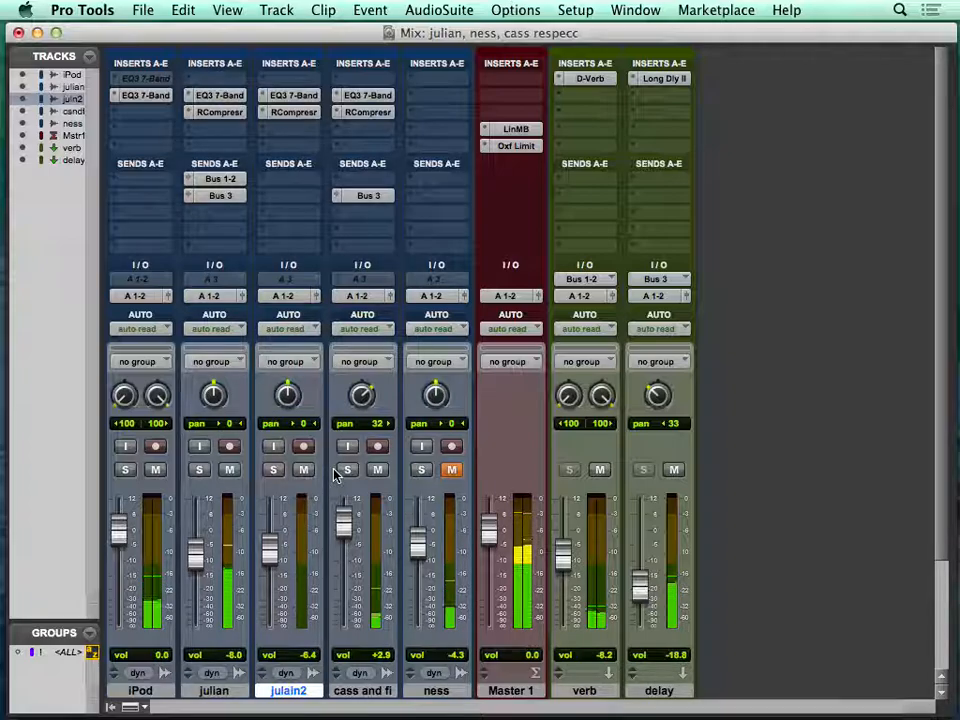
Restart playback from the beginning of the song, then unmute and solo the fourth vocal.
key("super+equal")
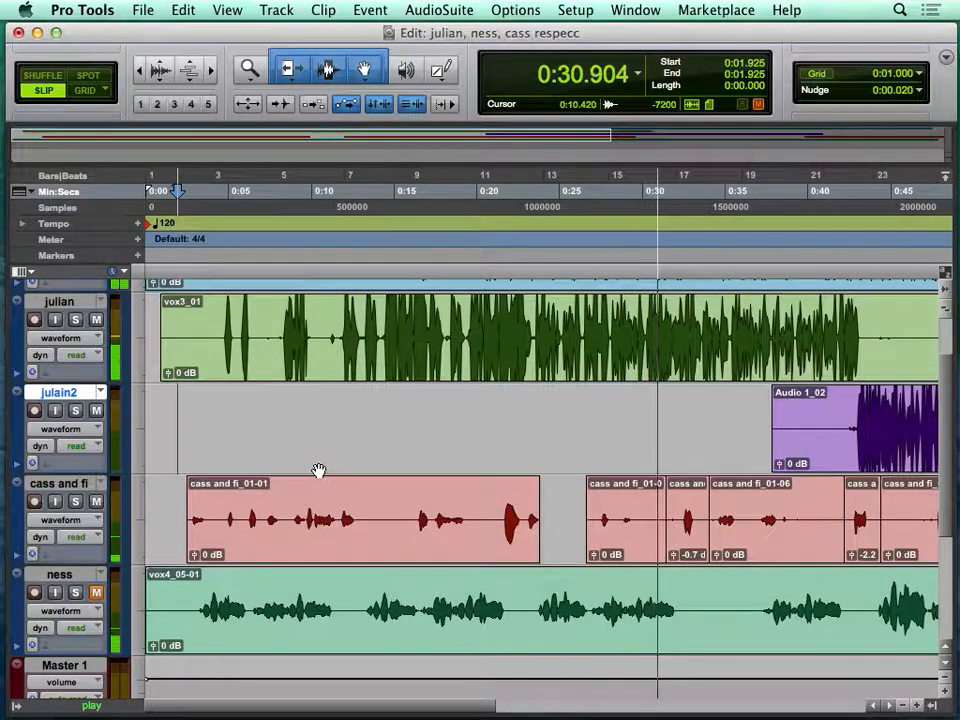
key("space")
key("Return")
key("space")
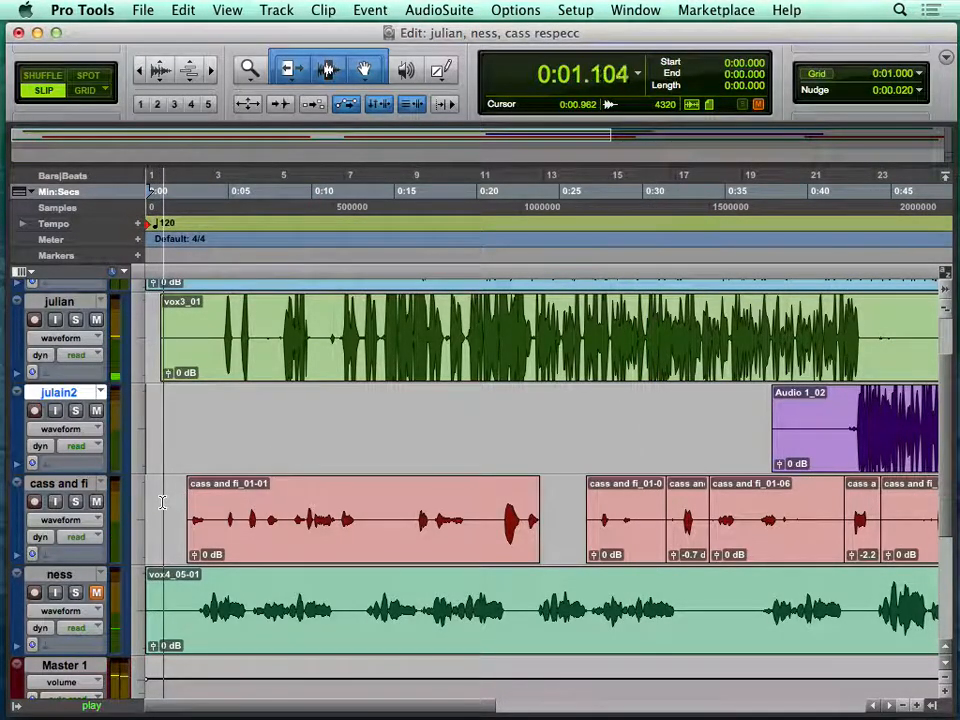
left_click(98, 594)
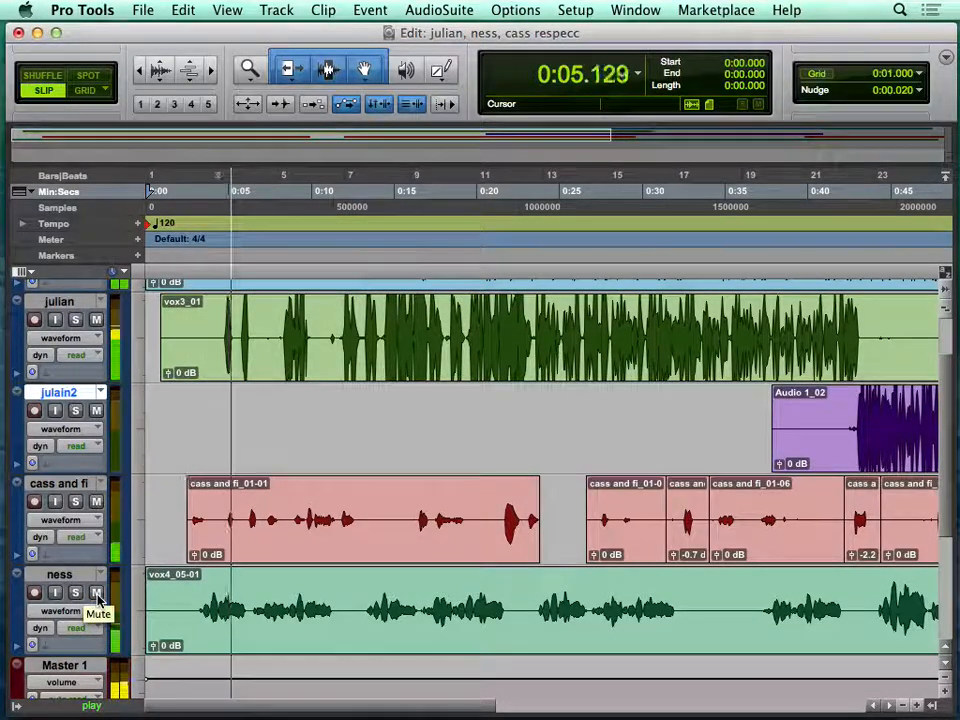
key("super+equal")
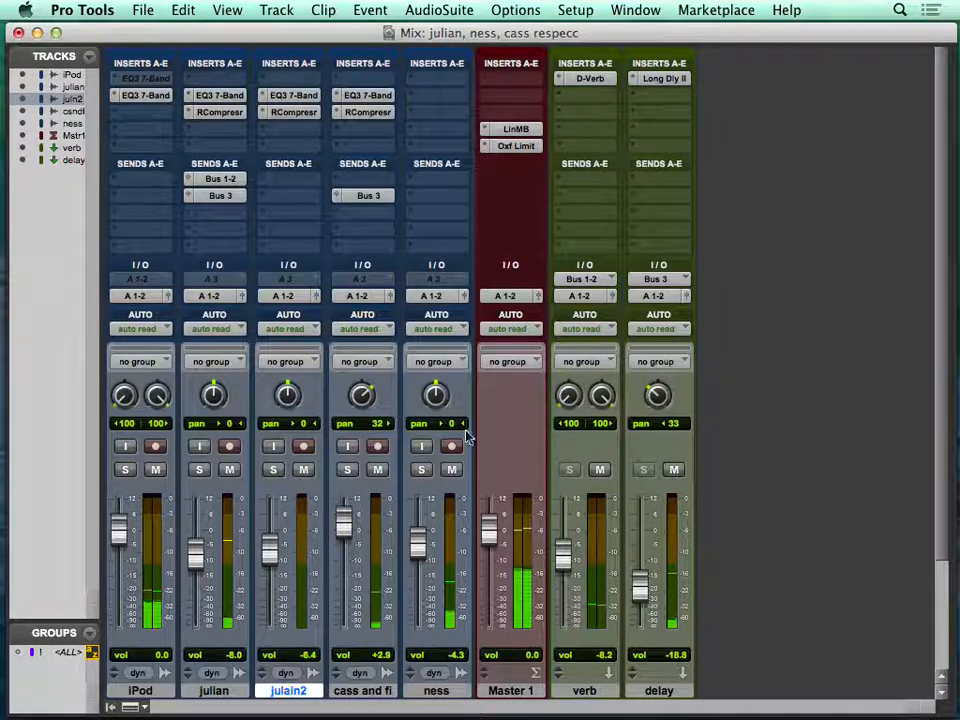
left_click(419, 472)
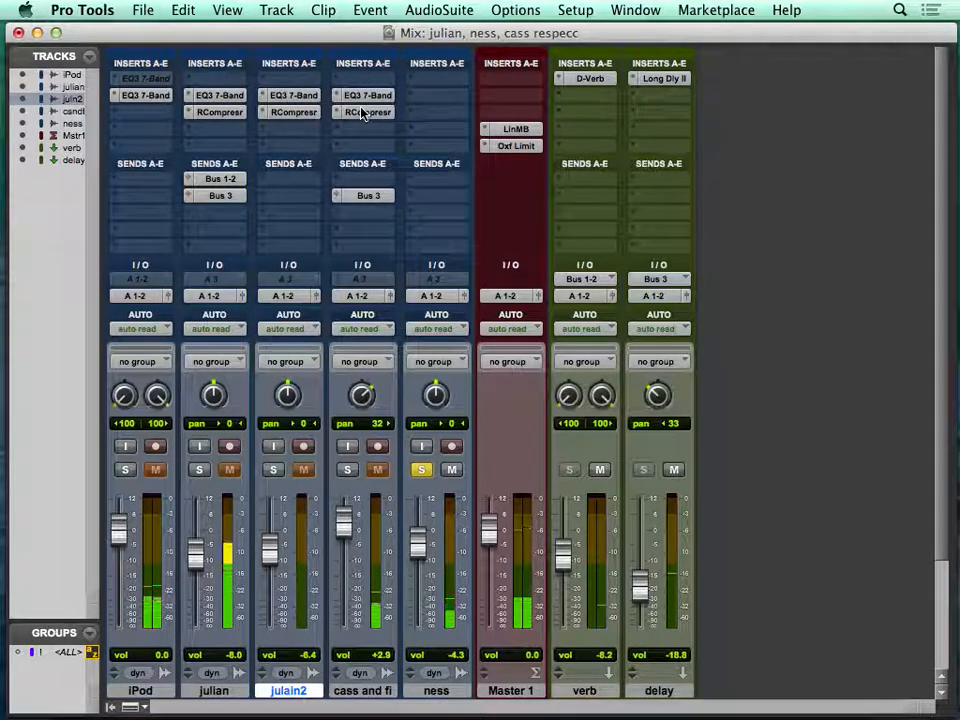
Copy the third vocal's RCompressor to the fourth vocal and set release 37.8, ratio 6.26, gain 6.2 and threshold -35.0.
left_click_drag(365, 115, 453, 120)
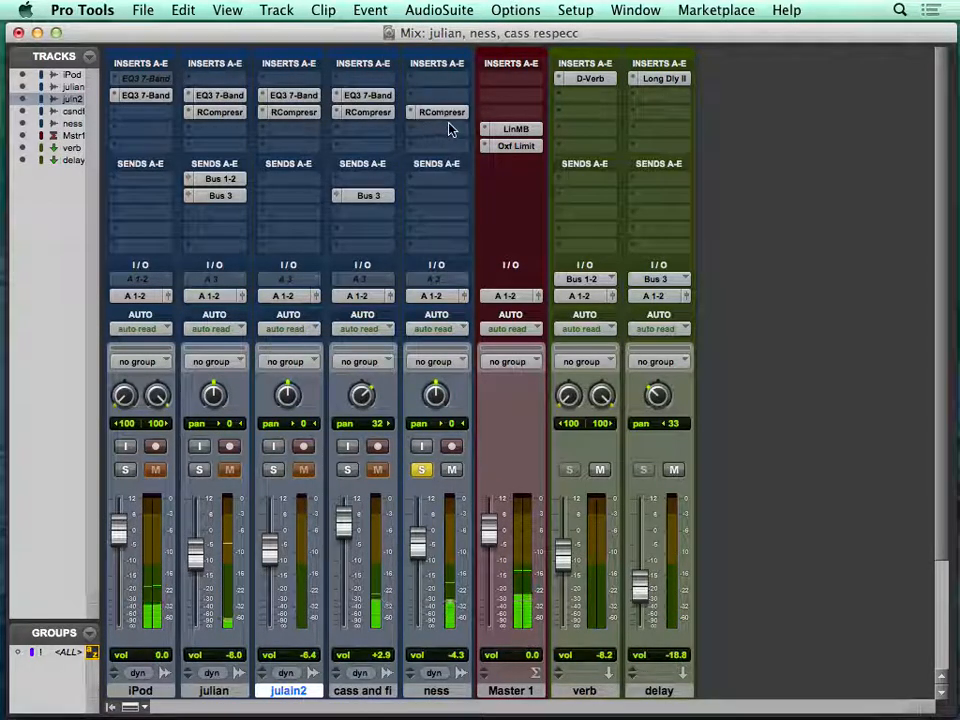
left_click(436, 114)
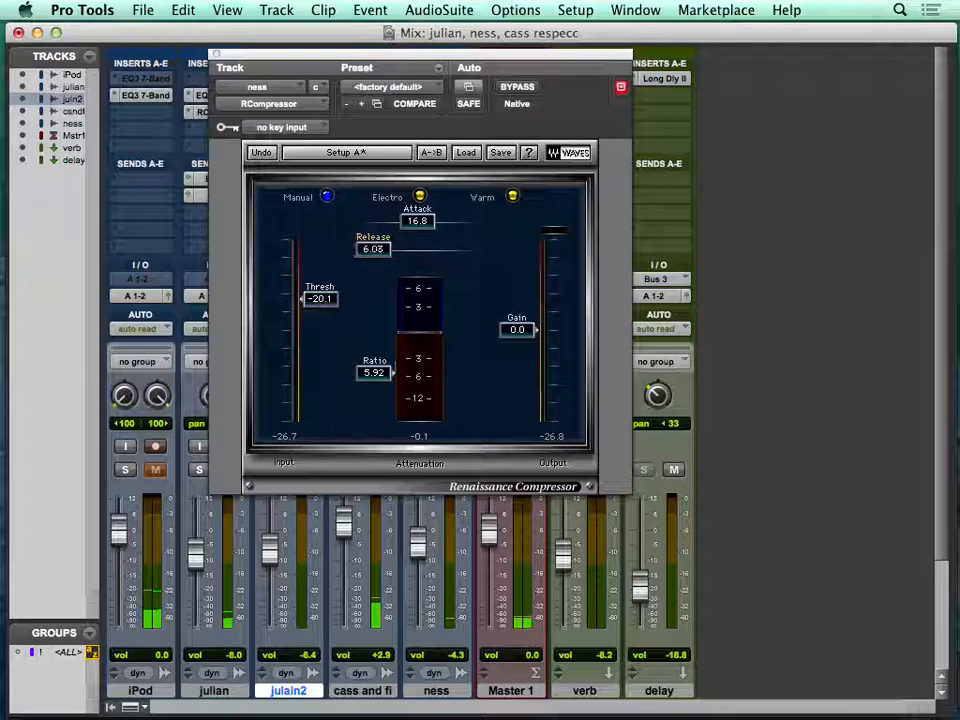
left_click_drag(320, 306, 320, 338)
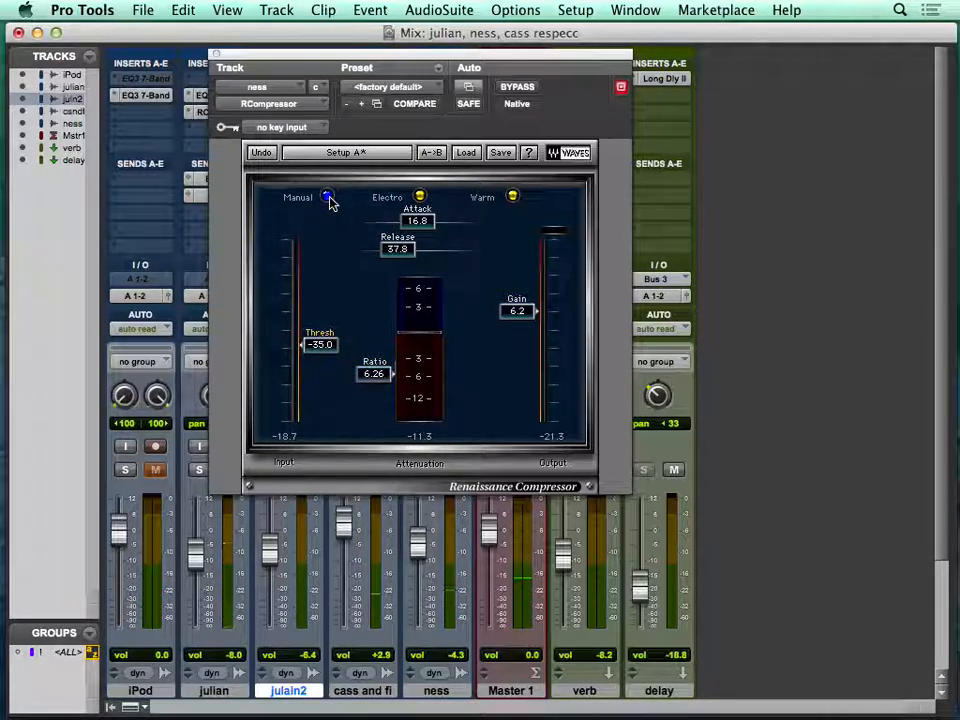
Play the fourth vocal's passage from 0:02.944 to 0:11.439 and switch its compressor to ARC release and Opto mode.
key("super+equal")
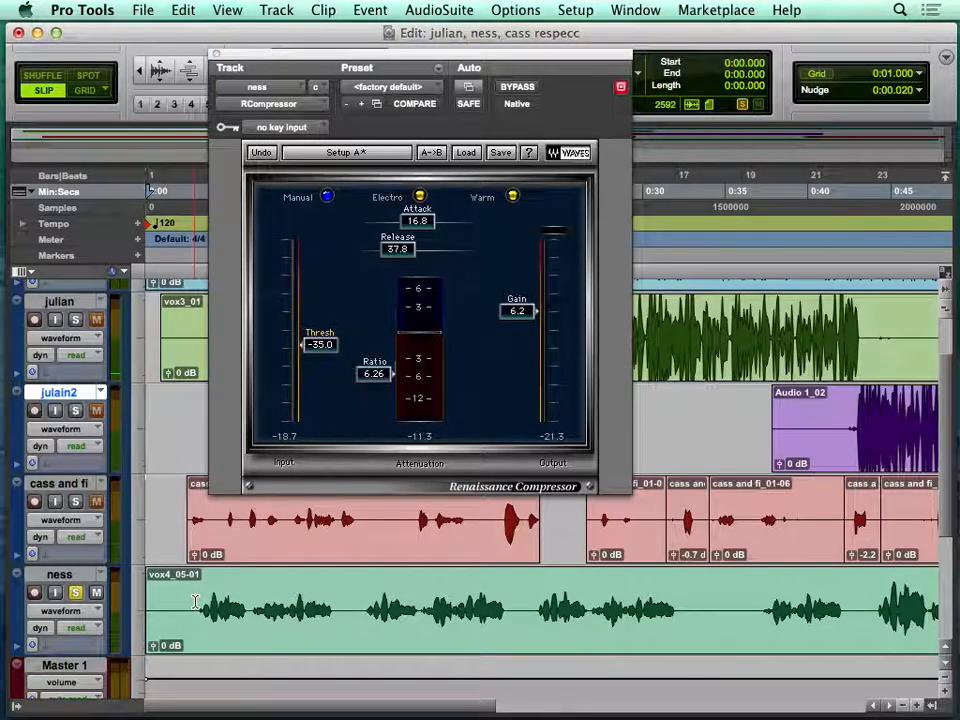
left_click_drag(196, 601, 329, 607)
key("space")
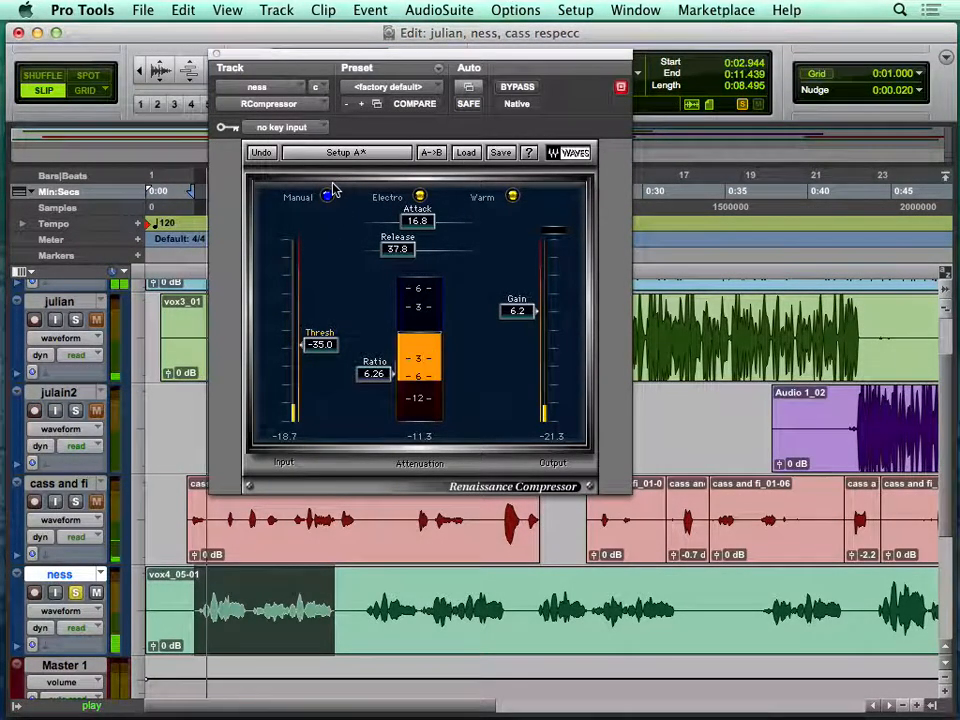
left_click(329, 198)
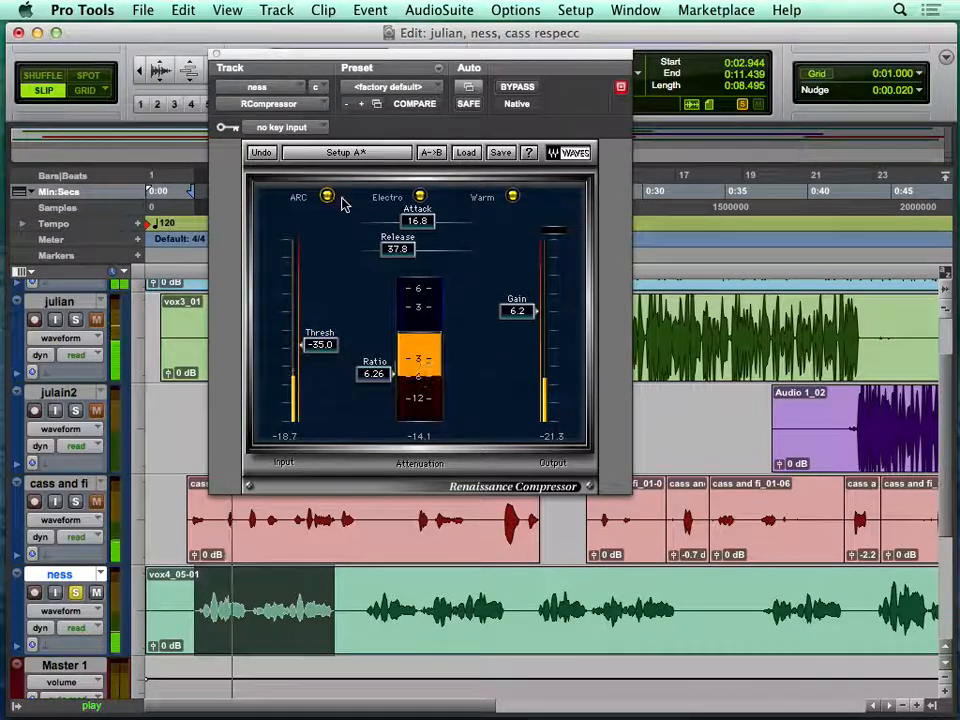
left_click(419, 197)
Set the fourth vocal's compressor to threshold -32.5, attack 28.4 and gain 6.9.
left_click_drag(320, 345, 320, 337)
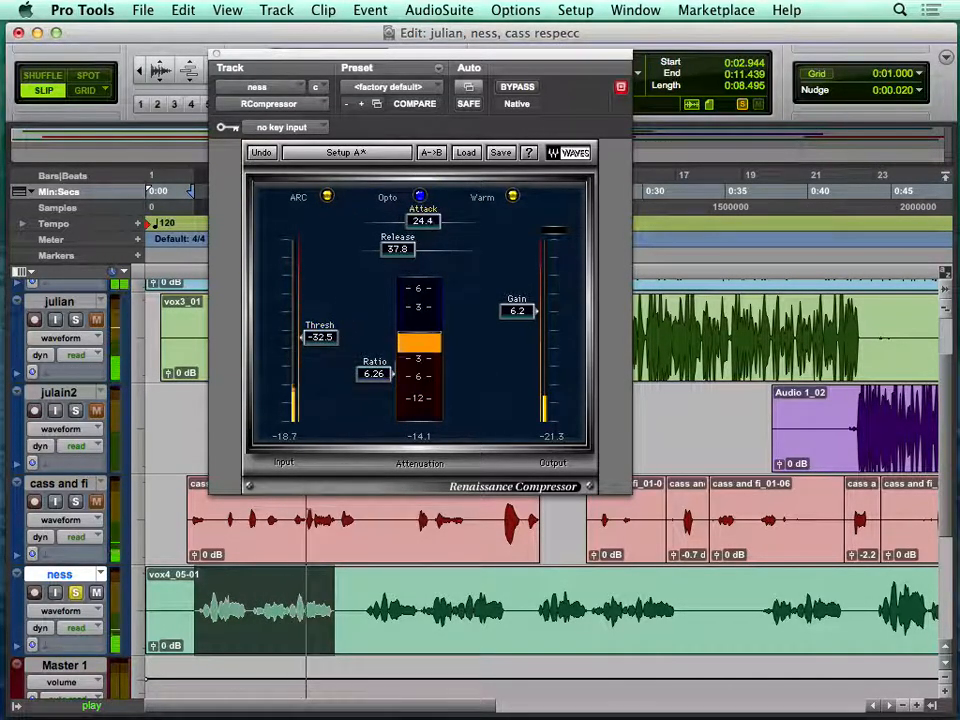
left_click_drag(426, 229, 439, 240)
left_click_drag(514, 314, 463, 313)
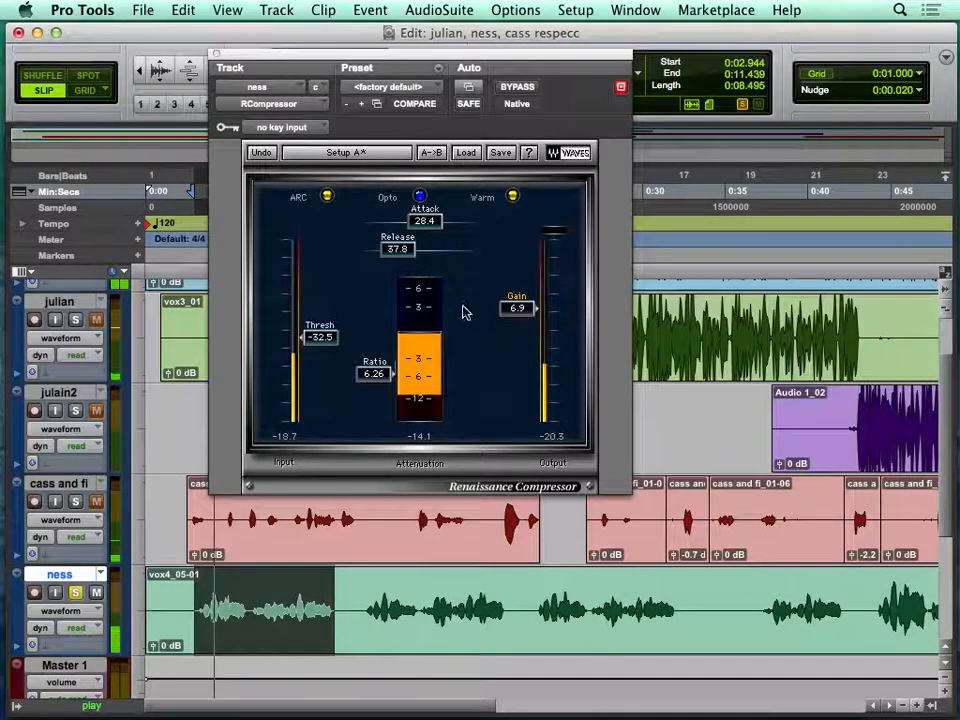
left_click(218, 56)
Insert a mono EQ3 7-Band before the fourth vocal's compressor, cutting 3.6 dB at 164.0 Hz (LF) and 3.2 dB at 253.8 Hz (LMF).
key("super+equal")
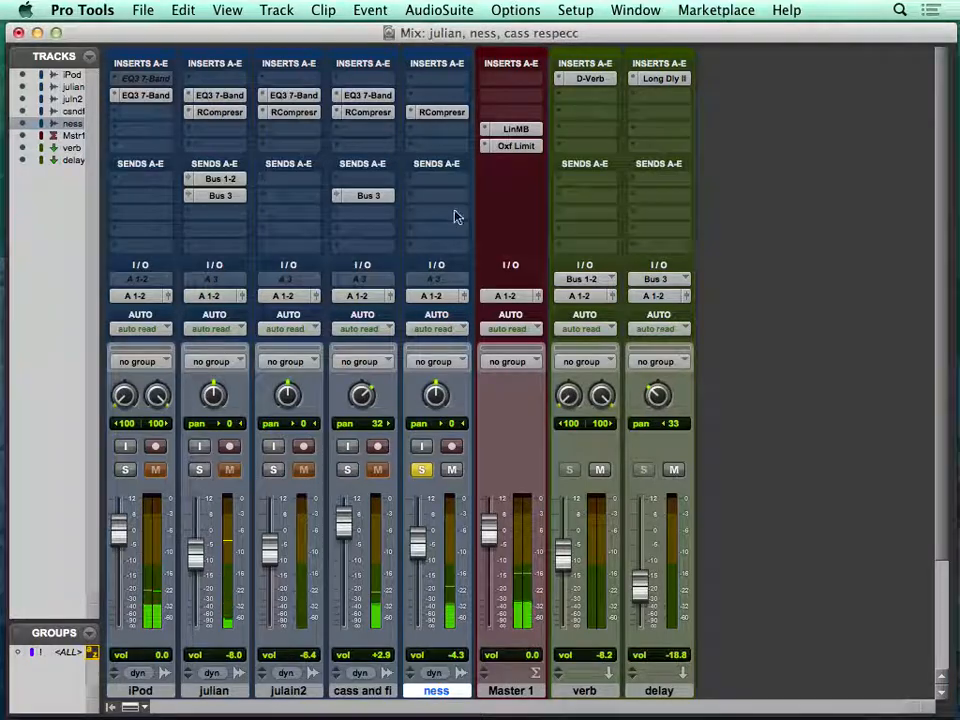
left_click(420, 96)
mouse_move(478, 124)
mouse_move(595, 126)
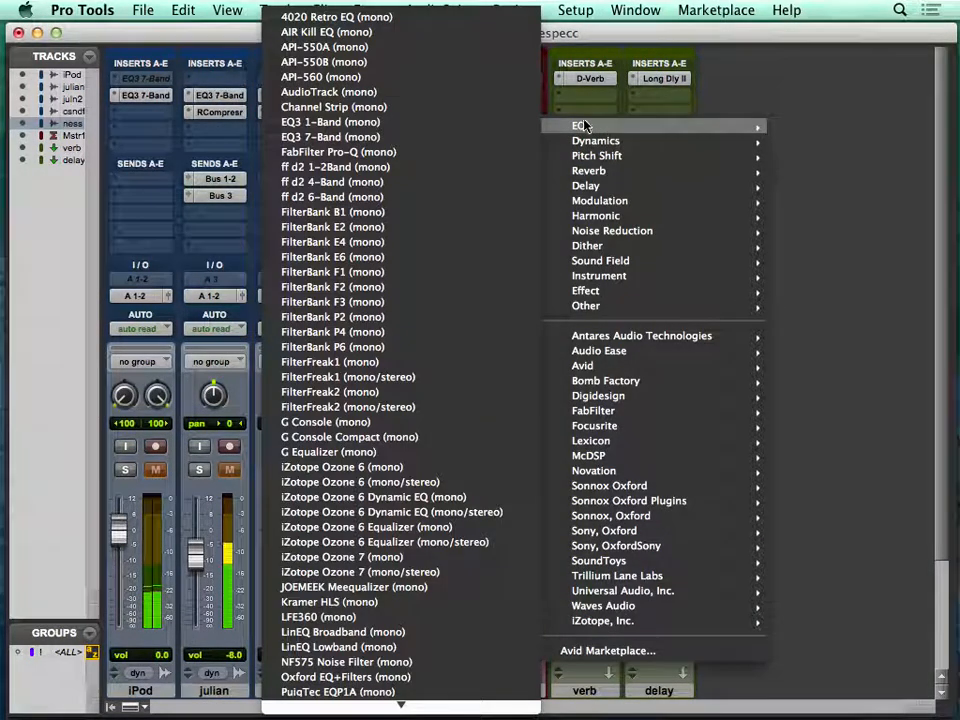
left_click(350, 138)
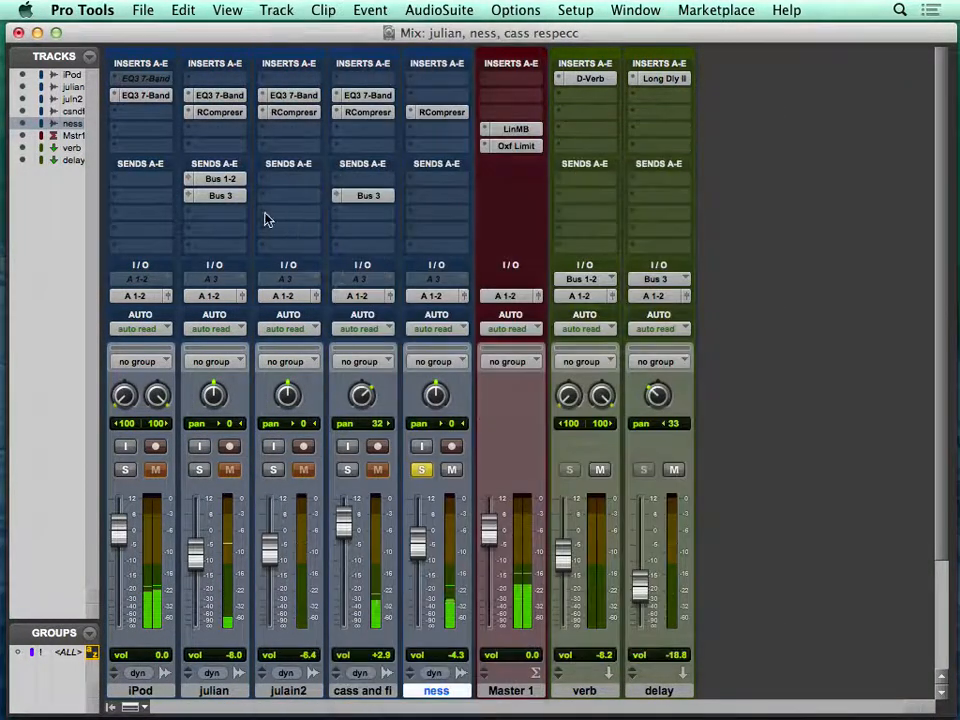
left_click_drag(570, 215, 614, 234)
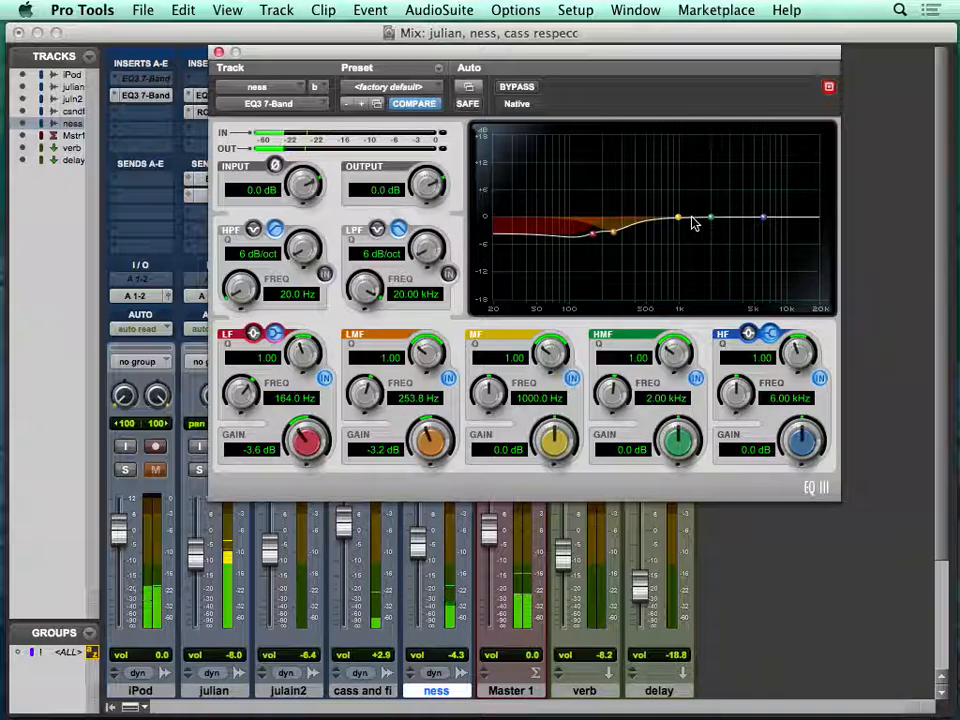
Boost the HMF band of the fourth vocal's EQ by 2.0 dB at 3.10 kHz with a Q of 0.66.
left_click_drag(711, 218, 731, 209)
left_click_drag(678, 352, 683, 365)
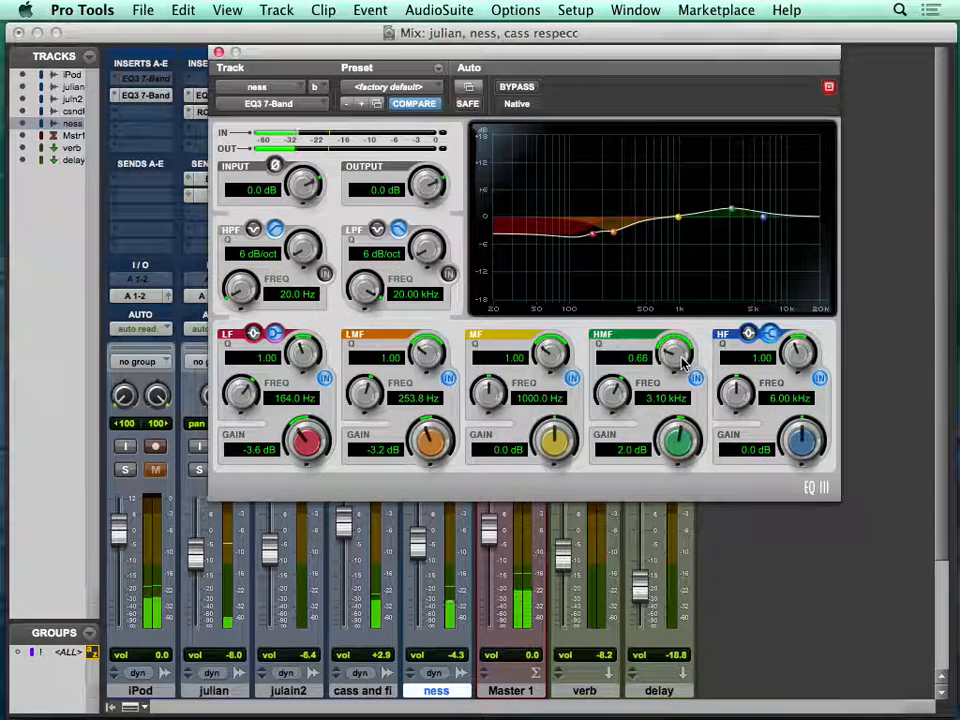
left_click(219, 52)
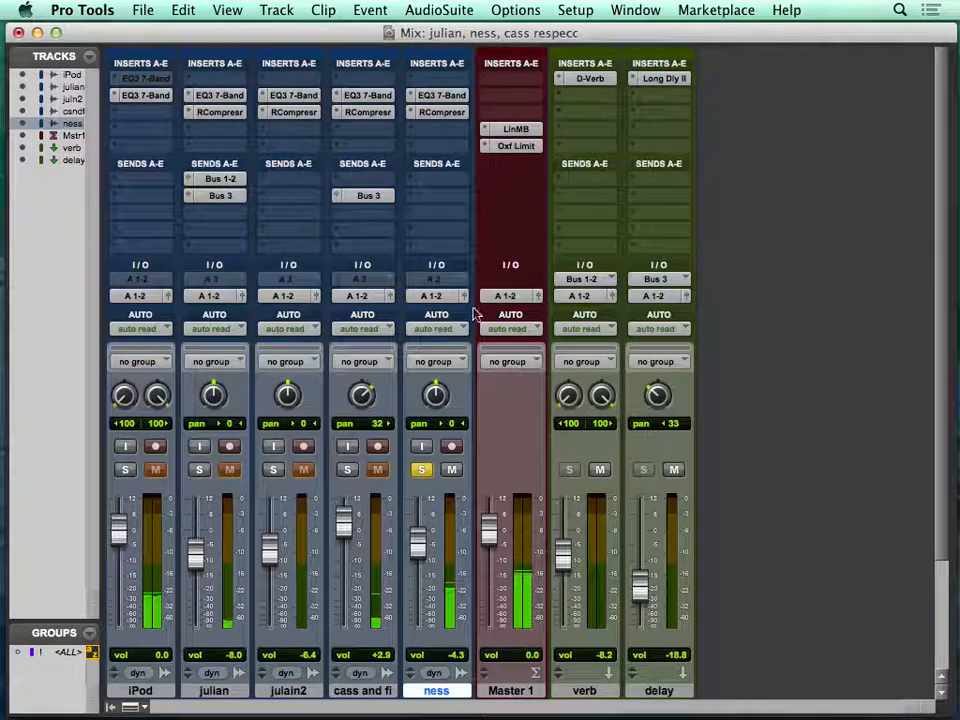
Add a Bus 1-2 send to the fourth vocal with its level at 0.0 dB.
left_click(418, 184)
mouse_move(455, 224)
left_click(621, 19)
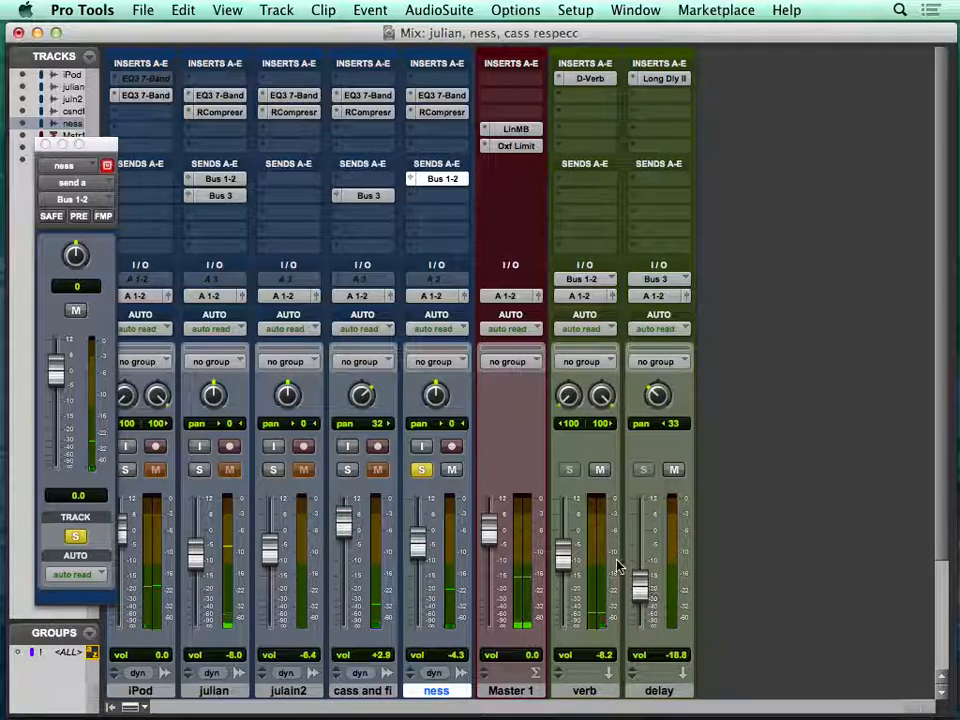
Create a mono aux input track after the delay track and name it "verb long".
left_click(660, 691)
key("super+shift+n")
key("super+Right")
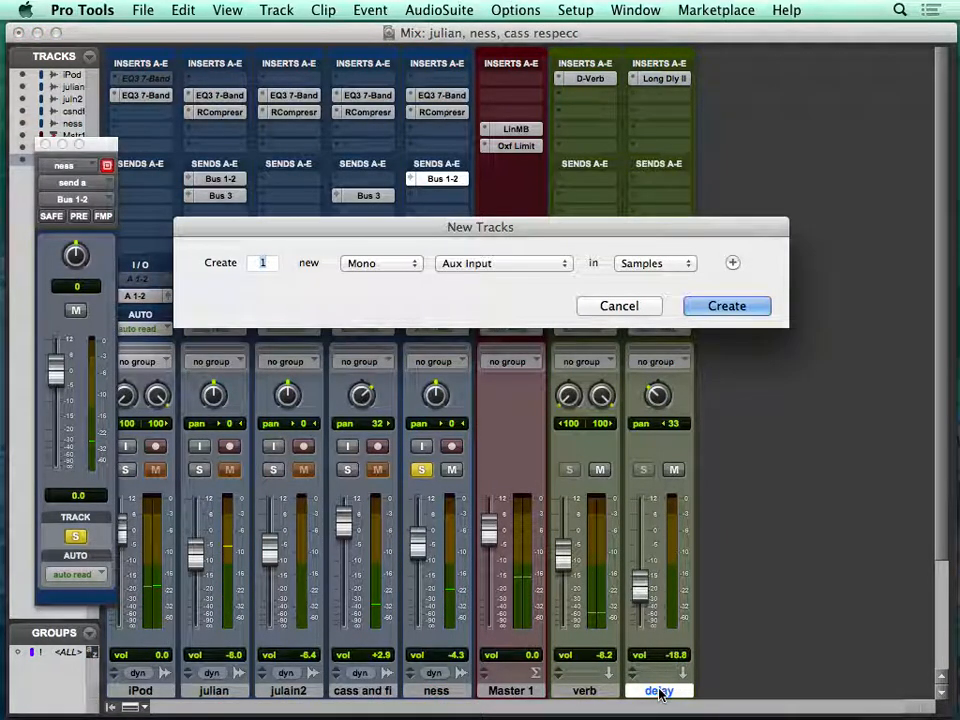
key("Return")
double_click(733, 691)
type("verb")
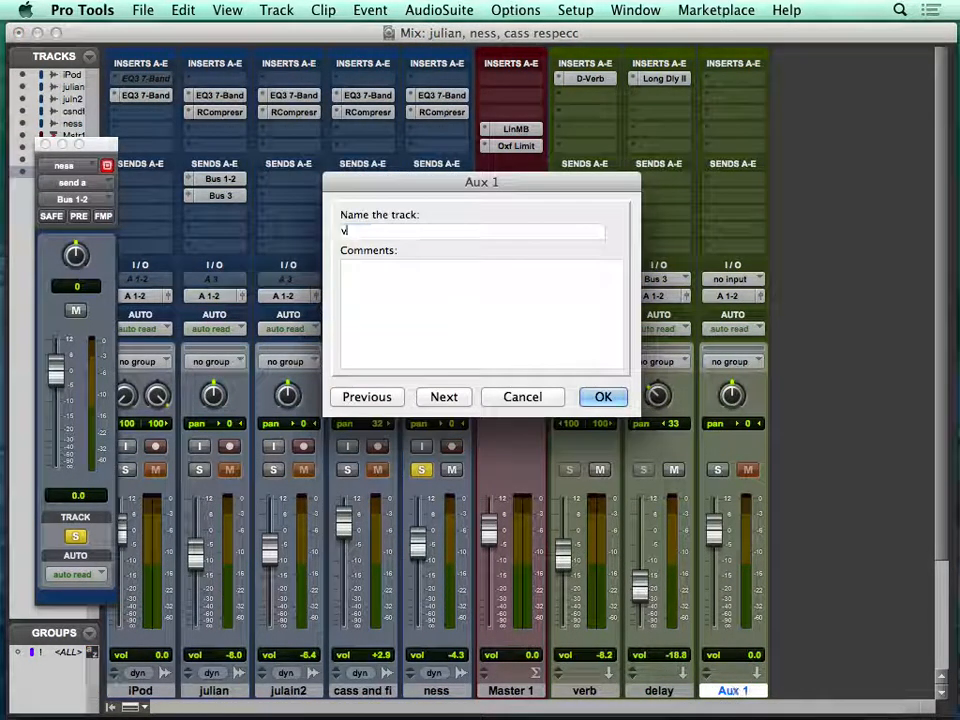
key("Return")
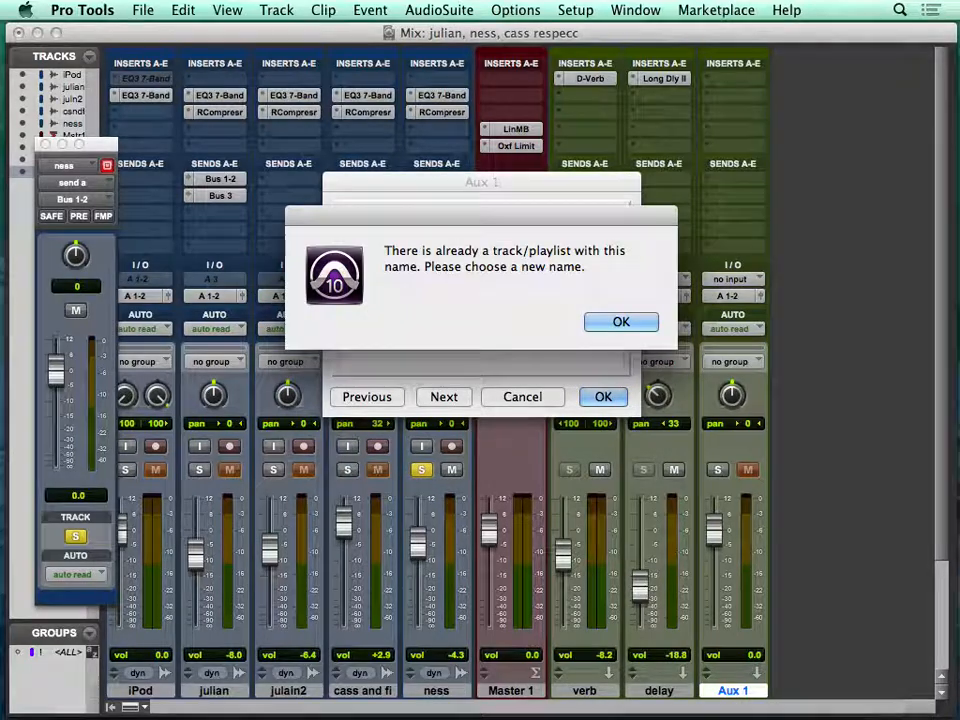
left_click(645, 324)
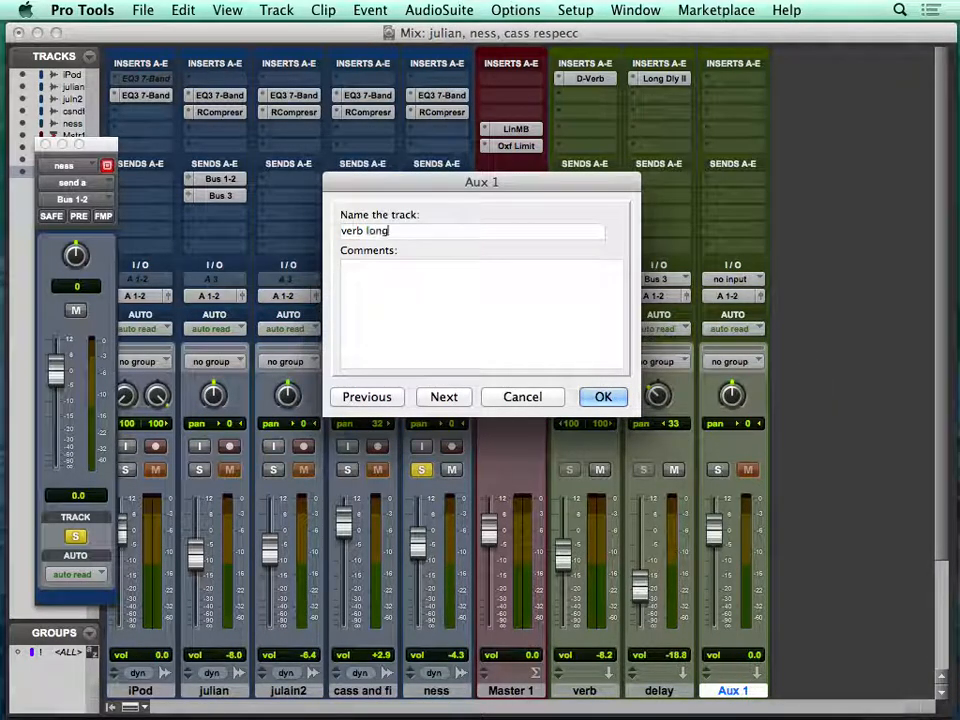
type("long")
key("Return")
Insert a mono D-Verb on the "verb long" track and set its pre-delay to 26 ms.
left_click(724, 82)
mouse_move(746, 107)
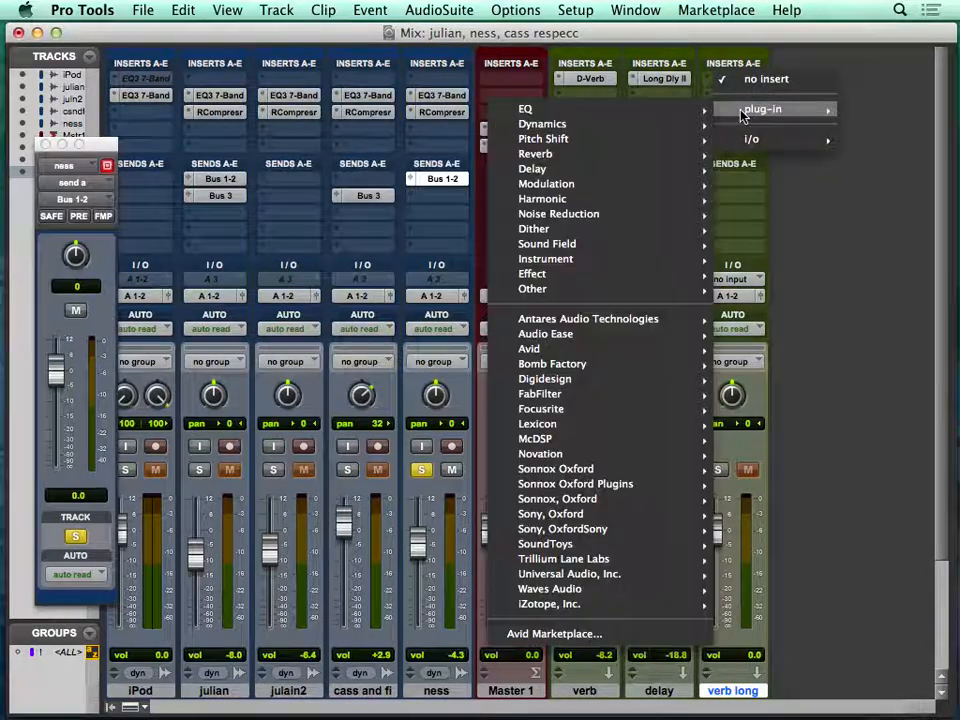
mouse_move(510, 158)
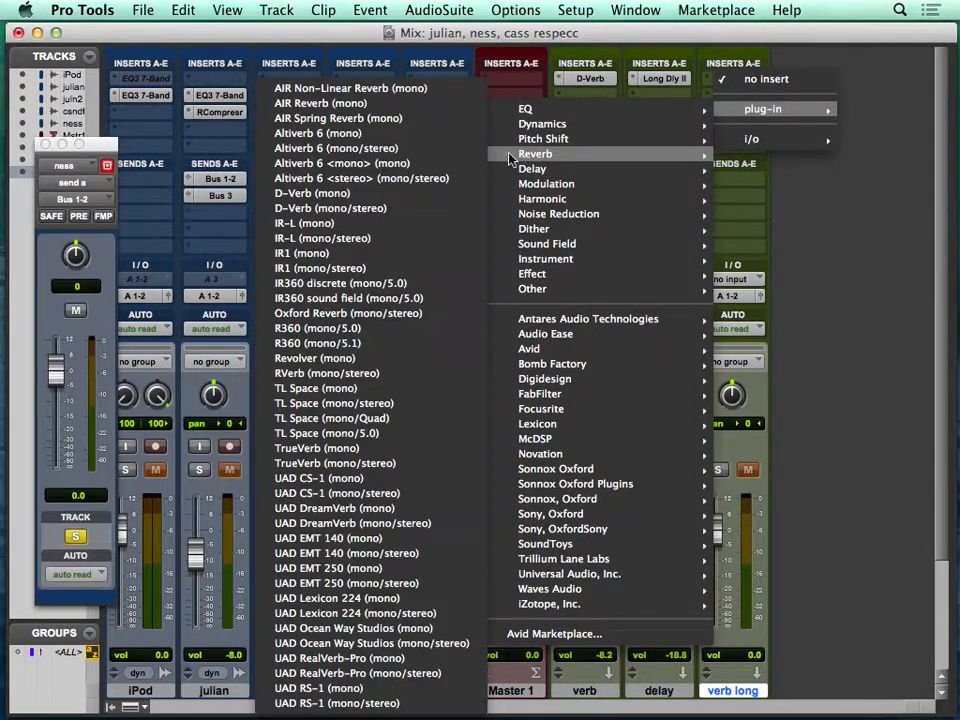
left_click(375, 193)
left_click_drag(298, 260, 290, 218)
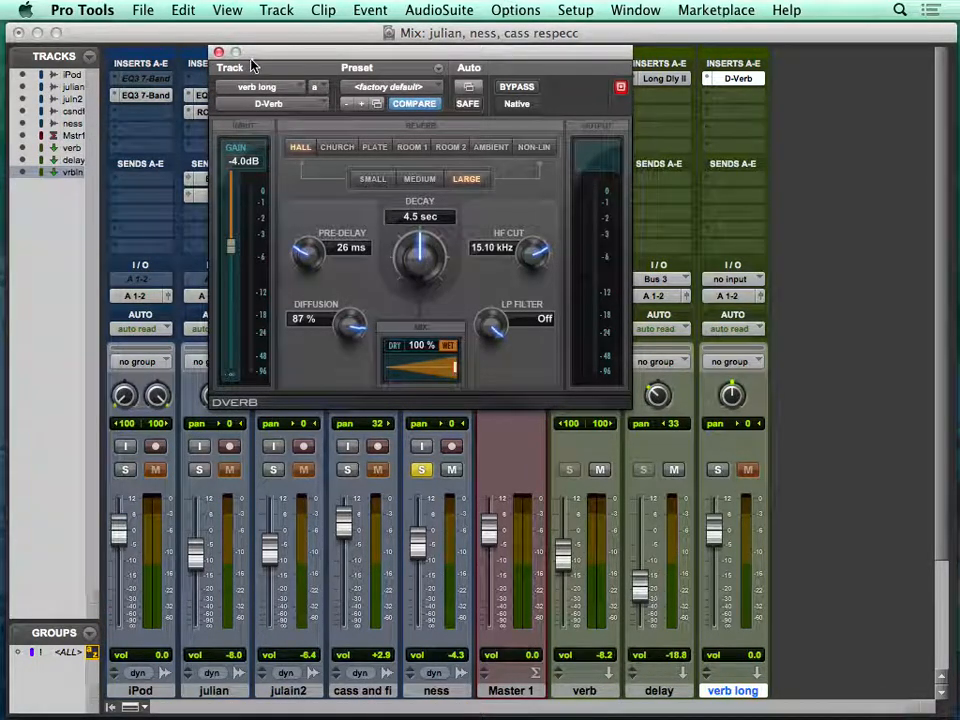
Solo-safe the "verb long" track and set its input to Bus 4 (Mono).
left_click(218, 51)
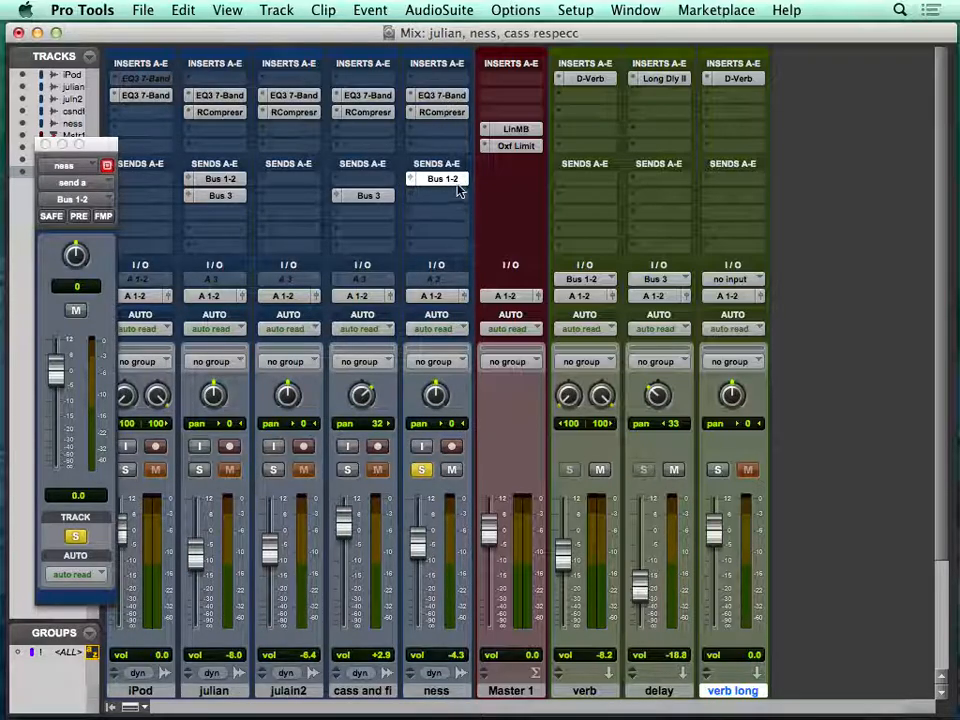
left_click(719, 471, "super")
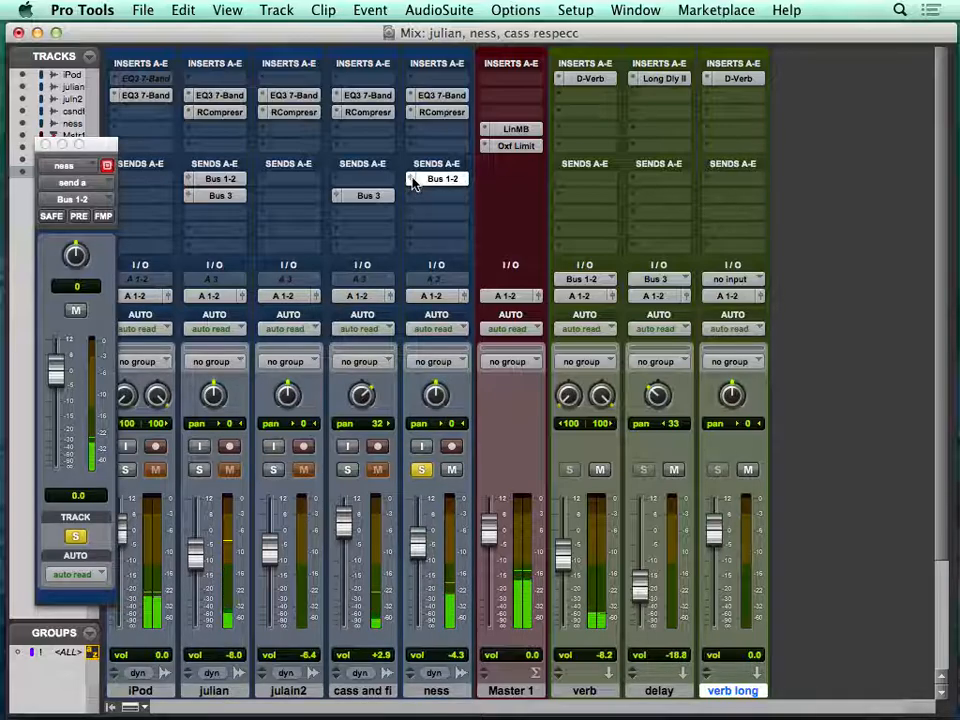
left_click(727, 281)
mouse_move(745, 325)
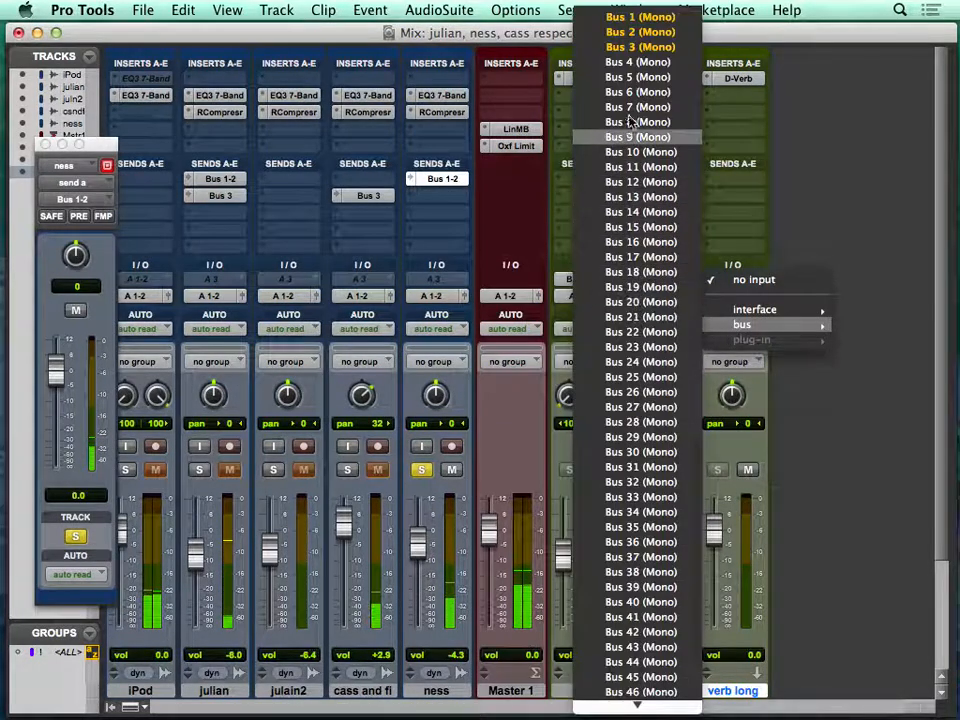
left_click(614, 66)
Add a Bus 4 send at 0.0 dB to the fourth vocal and lower the "verb long" fader to -5.2 dB.
left_click(440, 179)
mouse_move(477, 251)
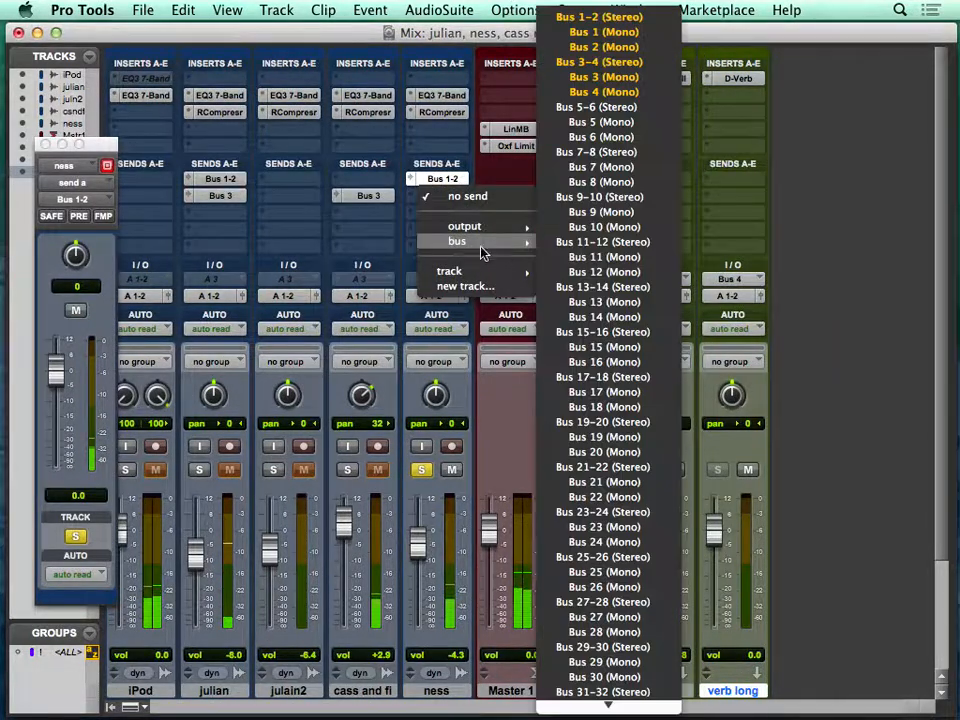
left_click(603, 91)
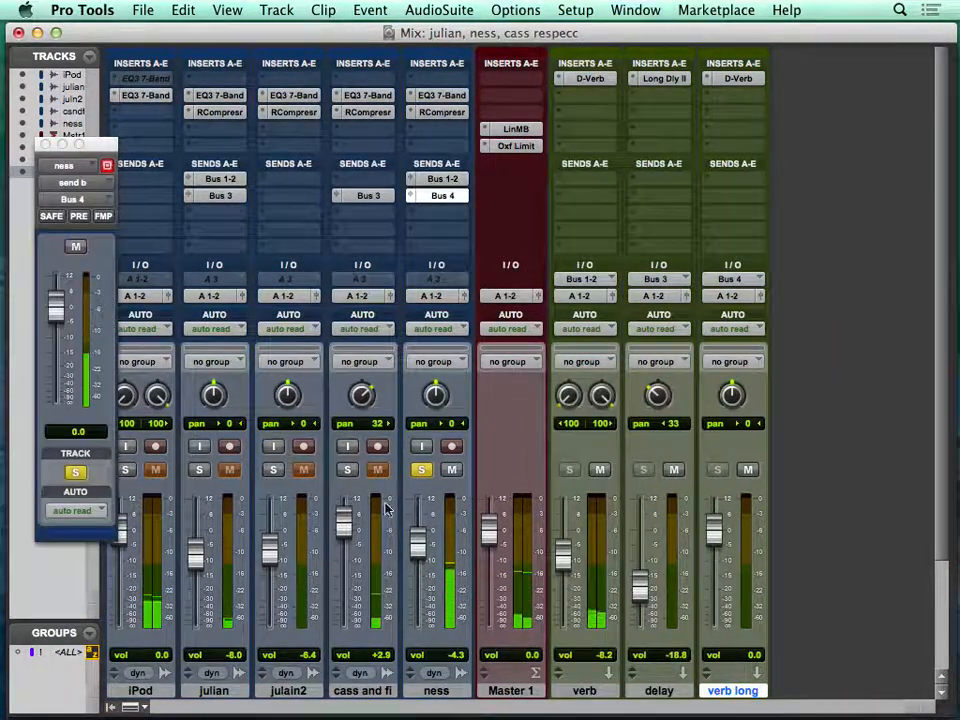
left_click_drag(718, 533, 714, 550)
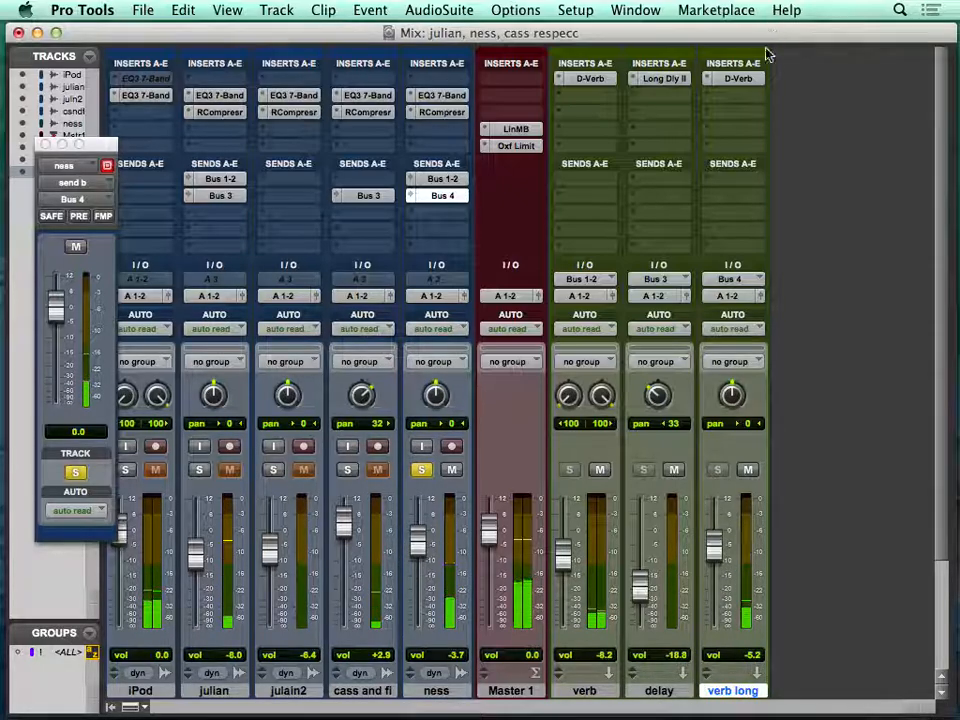
Set the D-Verb on "verb long" to a 4.8 sec decay and an HF cut of about 10.05 kHz.
left_click(738, 78)
mouse_move(533, 252)
left_mouse_down()
mouse_move(527, 292)
mouse_move(531, 274)
left_mouse_up()
left_click_drag(428, 264, 428, 260)
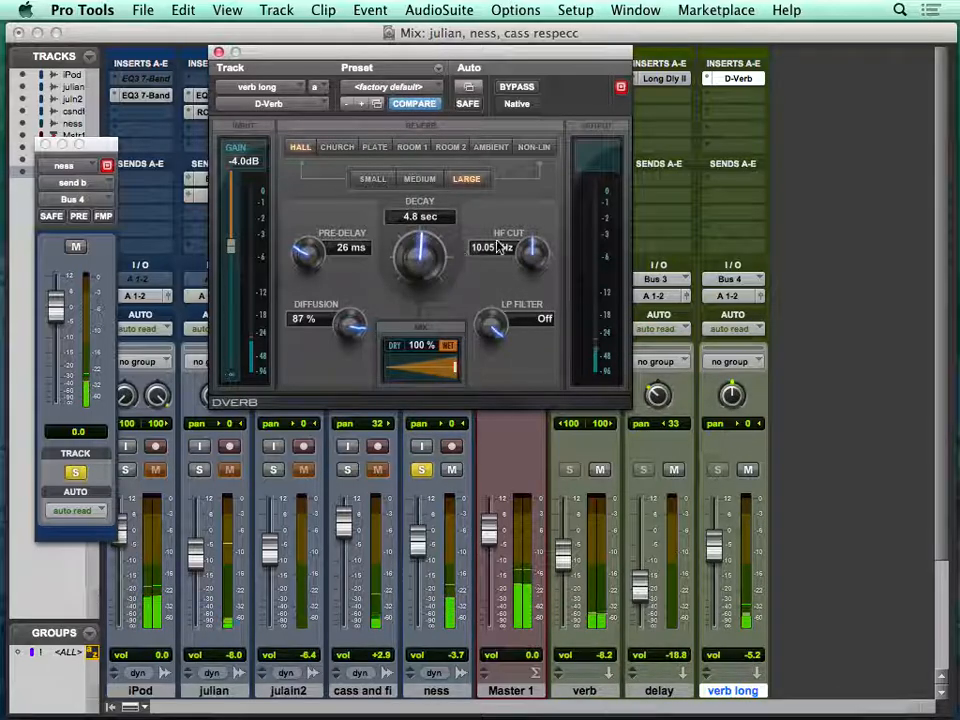
left_click(219, 52)
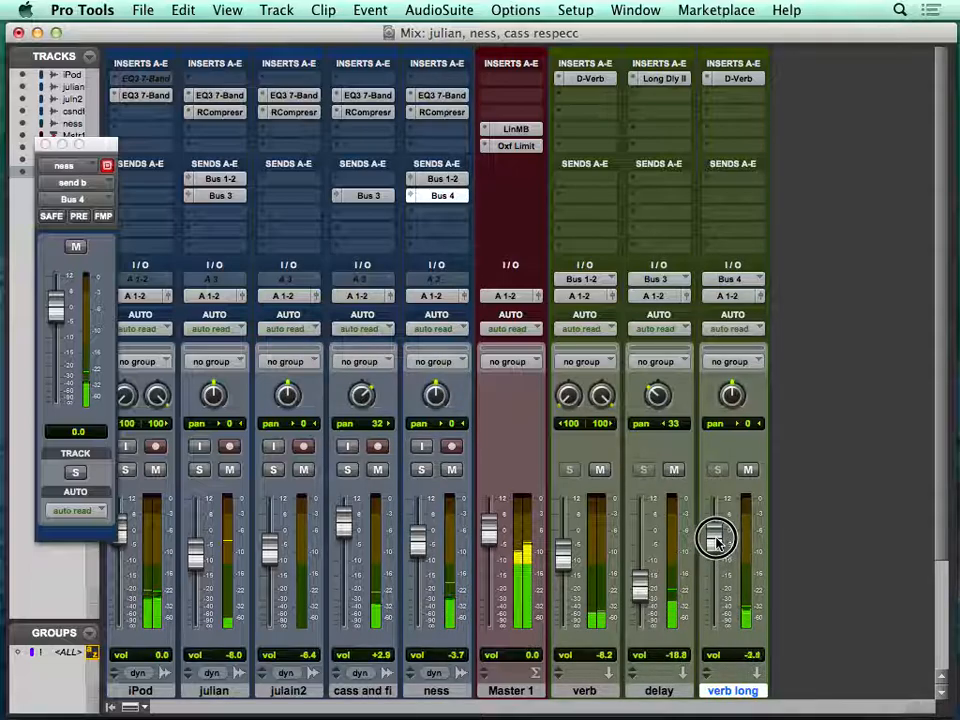
Set the "verb long" fader to -6.4 dB and pan the fourth vocal 21 to the left.
left_click_drag(716, 537, 713, 551)
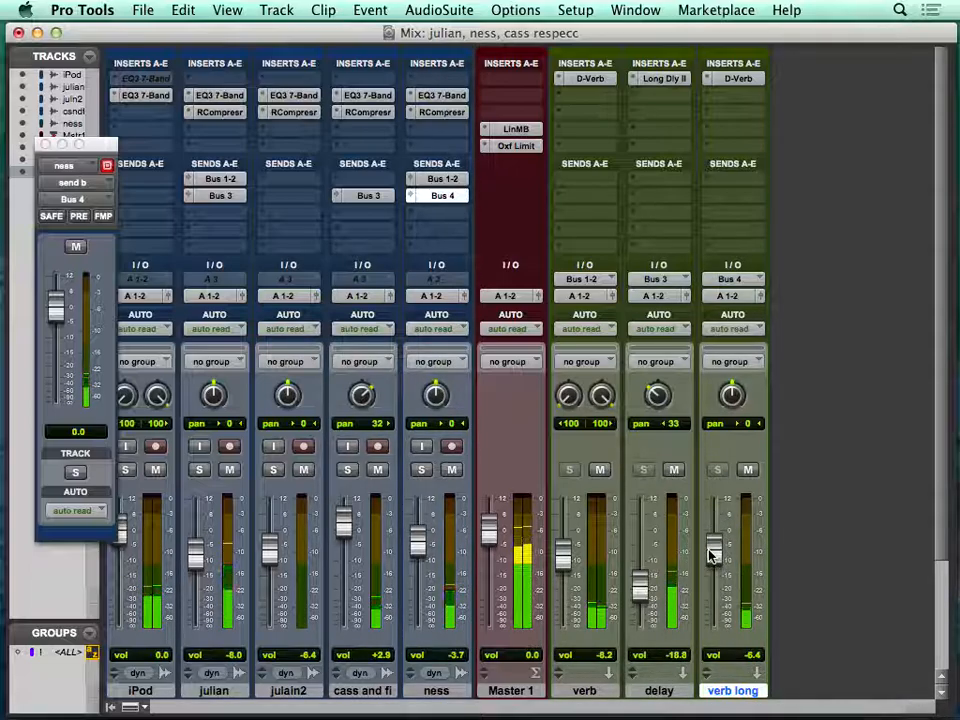
left_click_drag(434, 396, 430, 415)
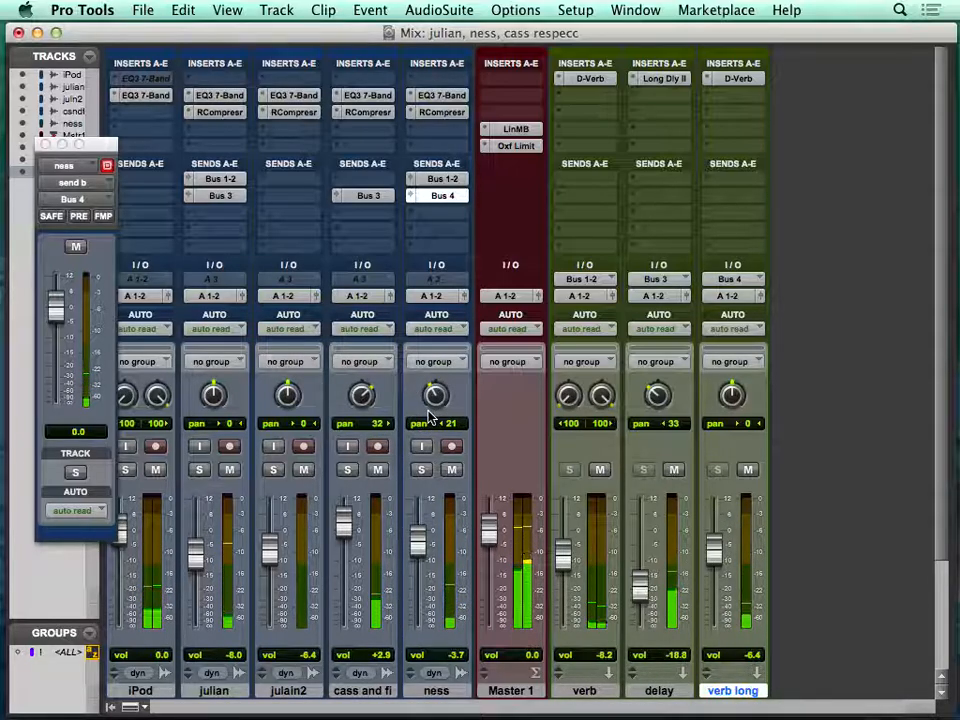
key("super+equal")
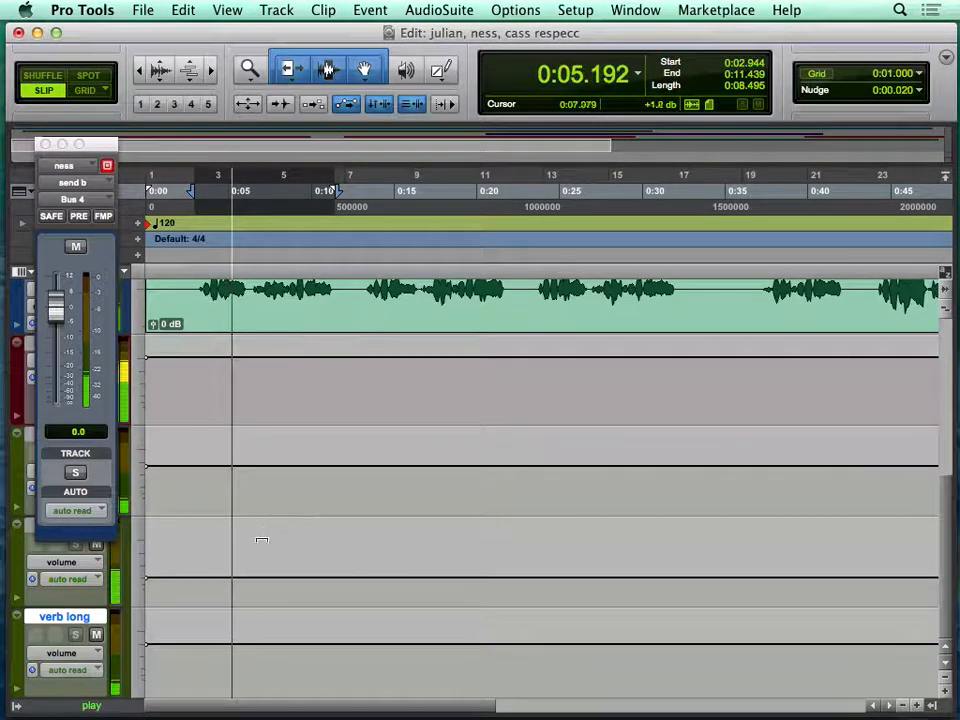
scroll(246, 540, "up", 5)
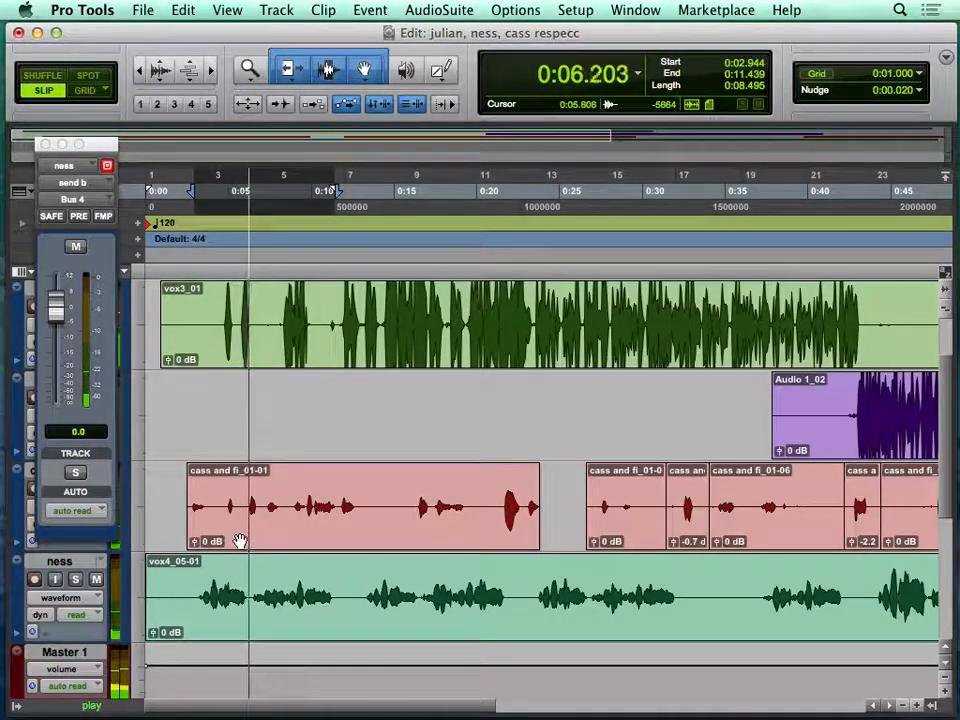
left_click(45, 145)
key("super+equal")
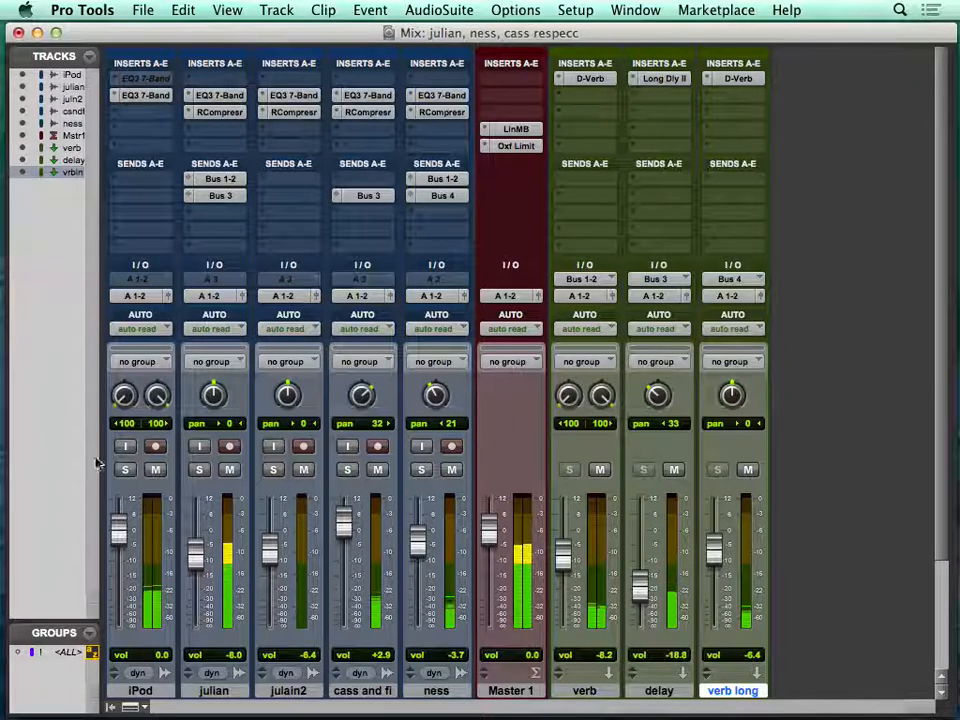
Solo the third and fourth vocals, panning the fourth 29 to the left and lowering the third's fader to +2.2 dB.
left_click(347, 470)
left_click(423, 472)
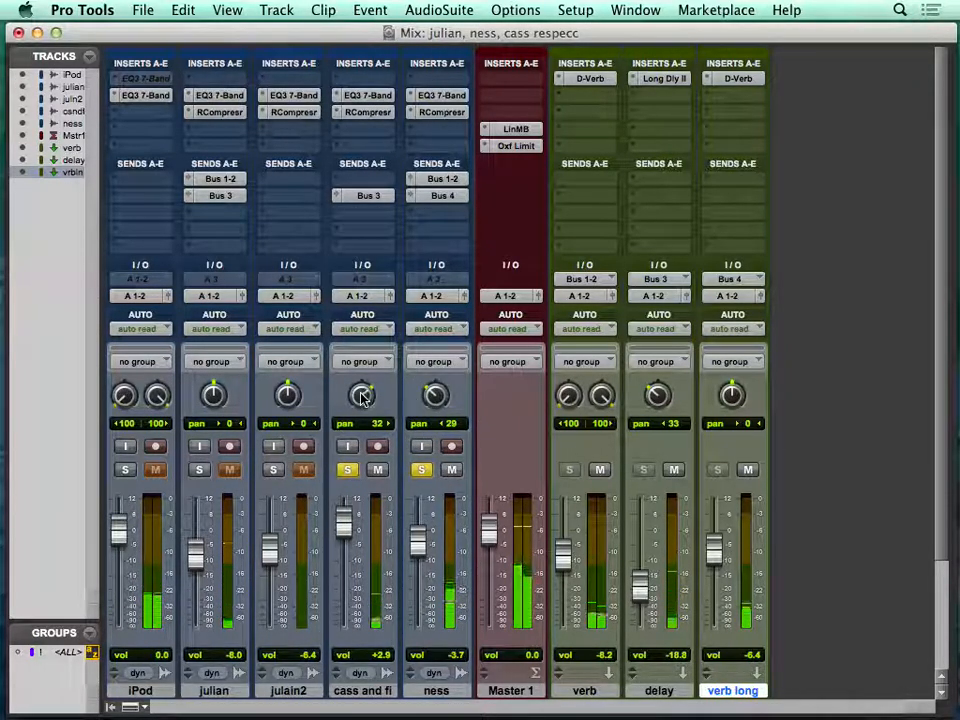
left_click_drag(341, 525, 341, 533)
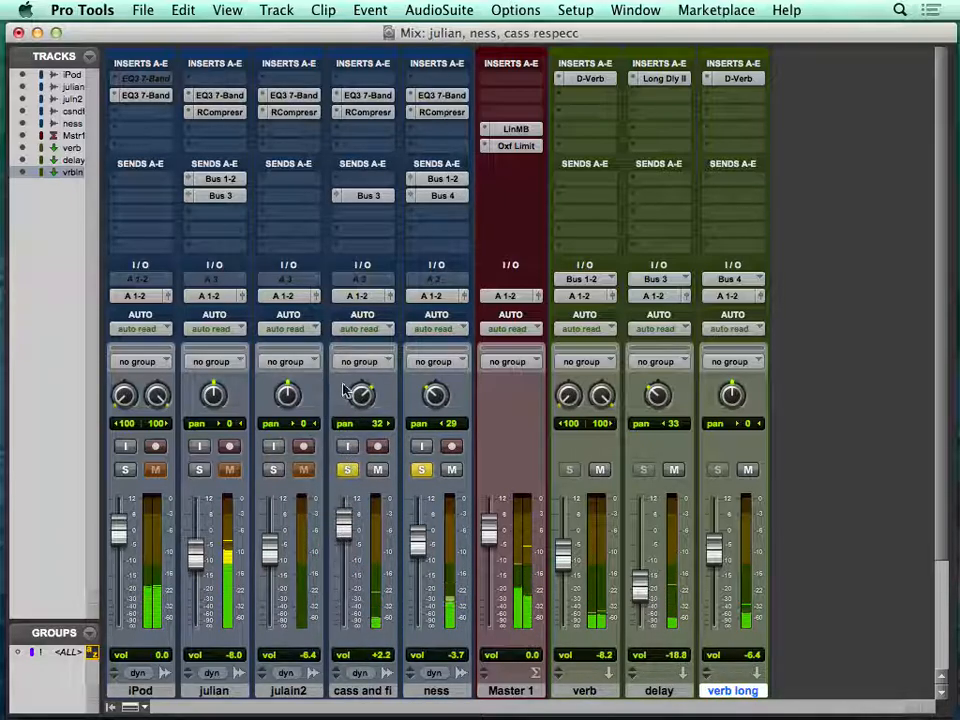
Cut the MF band of the third vocal's EQ by 5.2 dB at 529.0 Hz.
left_click(367, 96)
left_click_drag(672, 220, 647, 240)
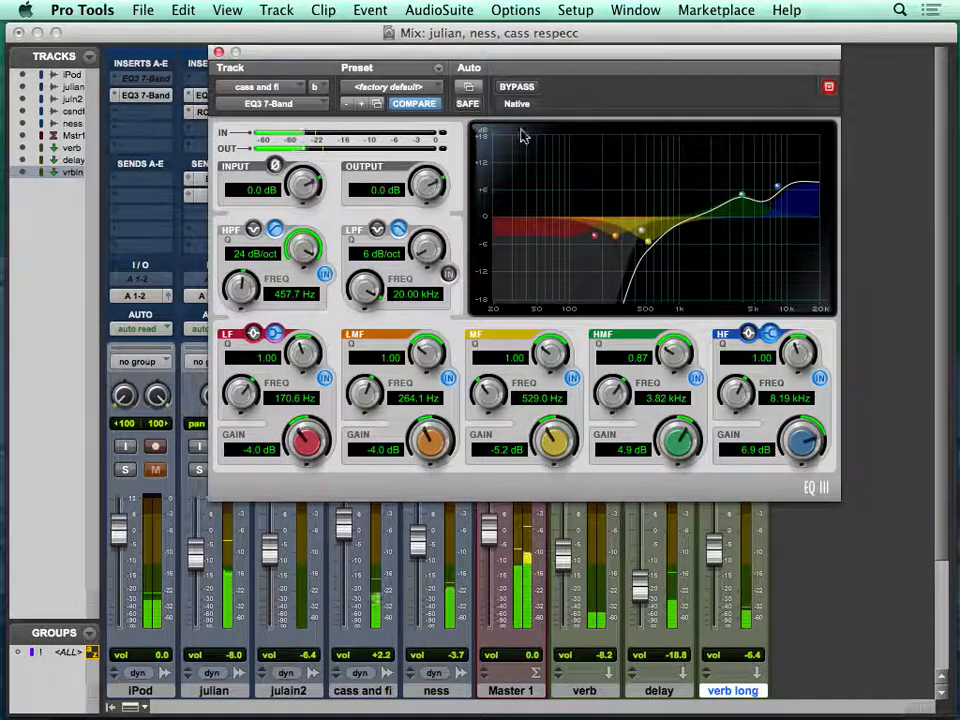
left_click(218, 50)
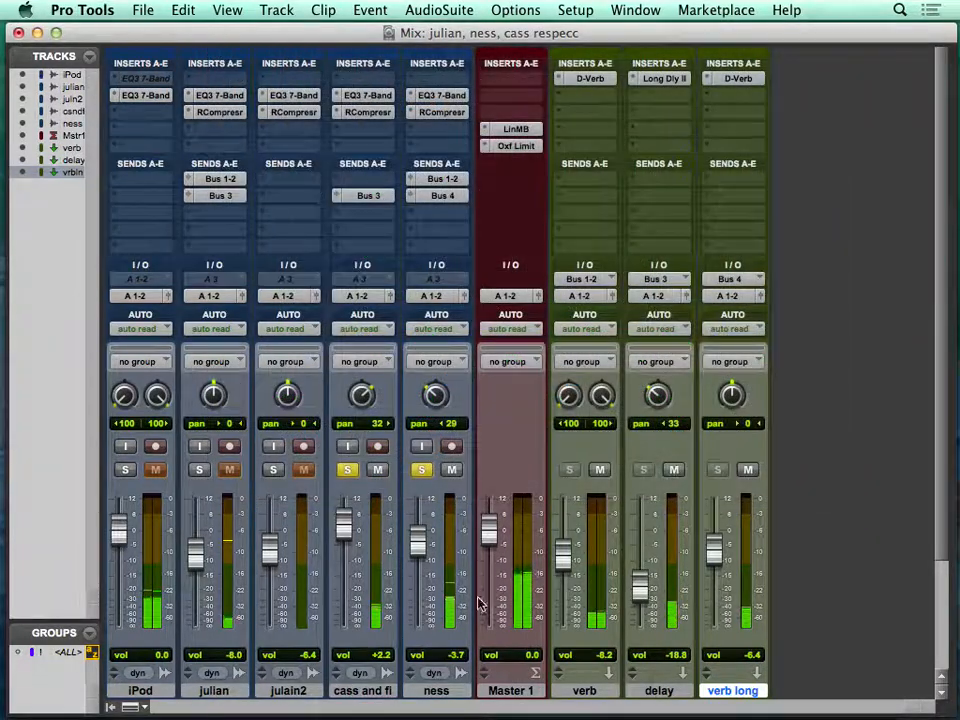
Clear all solos and play the full mix from 0:02.605.
left_click(421, 470)
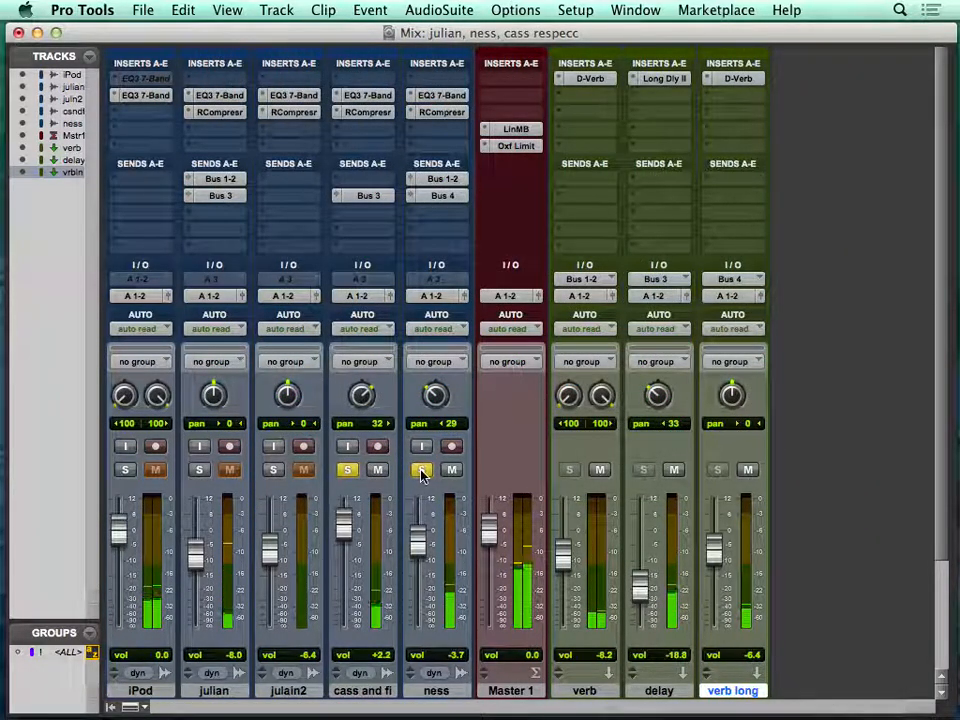
left_click(421, 470, "alt")
key("super+equal")
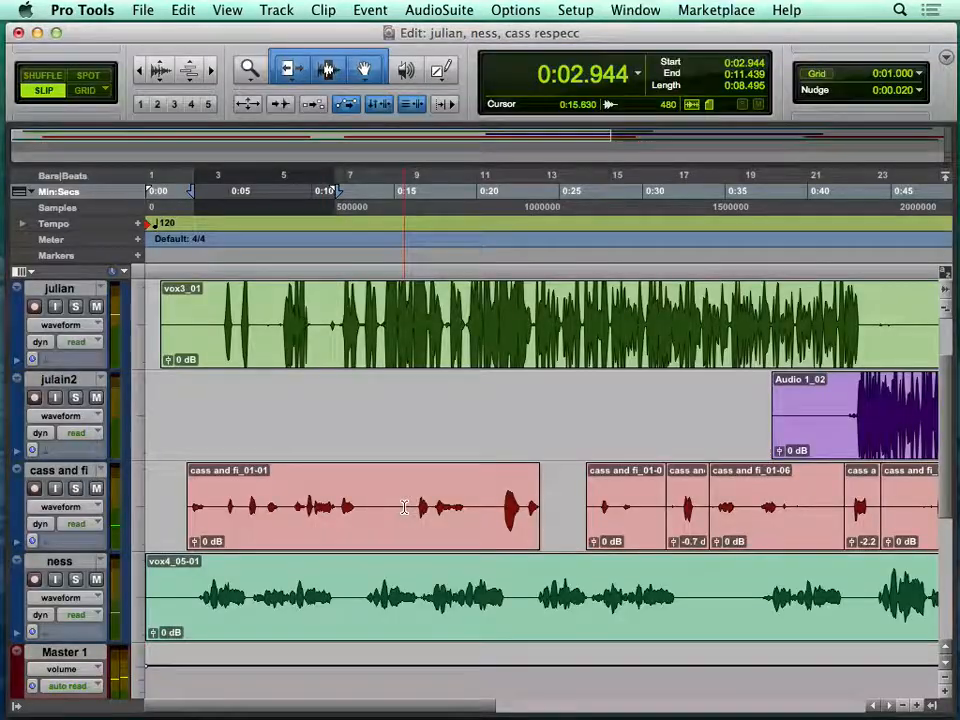
left_click(190, 402)
key("super+equal")
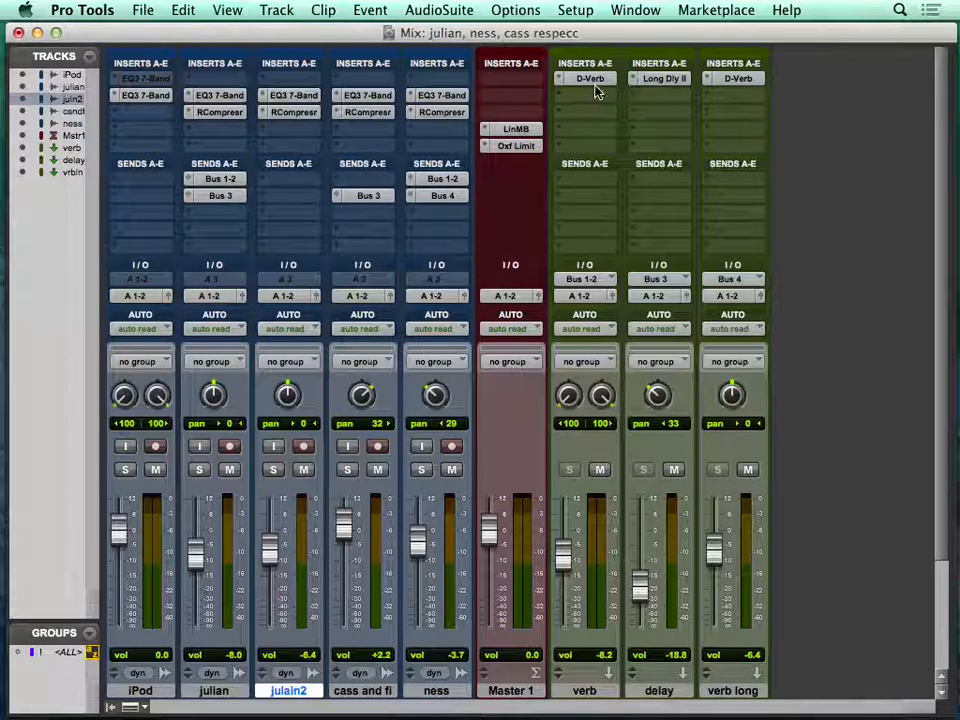
key("super+equal")
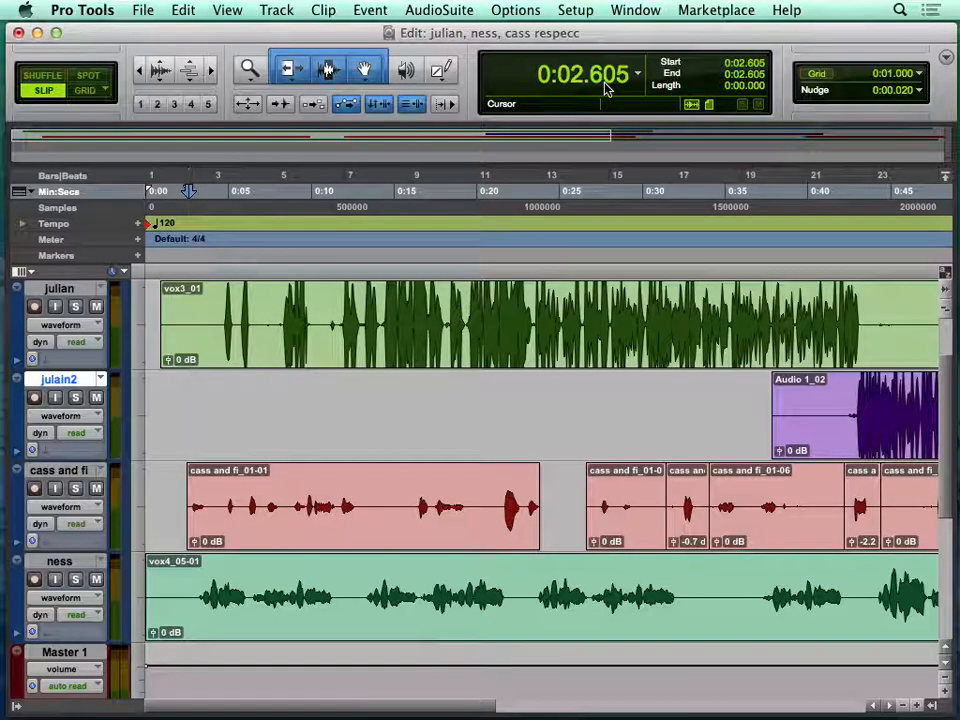
key("space")
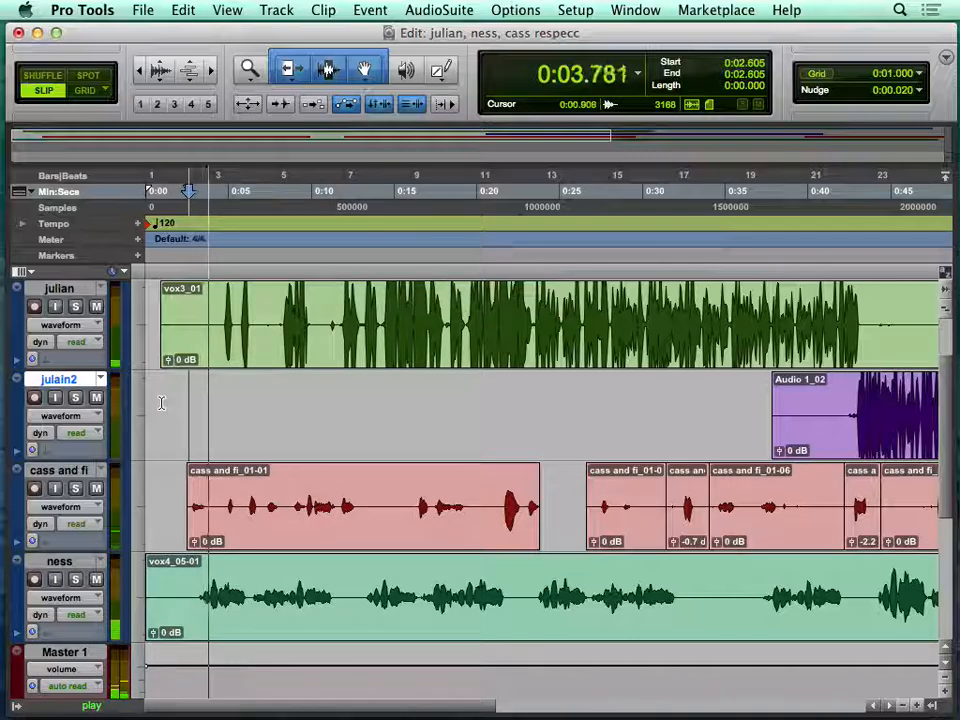
key("super+equal")
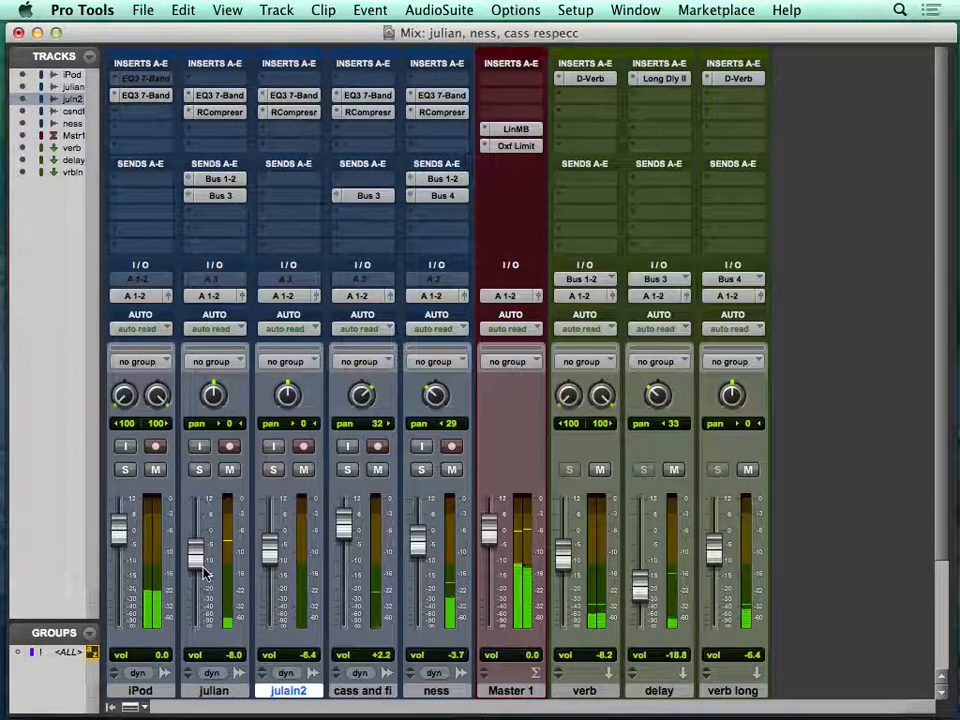
Rebalance the faders to -6.8 dB on the first vocal, +1.2 dB on the third, -7.8 dB on "verb" and -18.4 dB on "delay".
left_click_drag(350, 530, 343, 532)
left_click_drag(201, 547, 202, 540)
left_click_drag(347, 530, 343, 537)
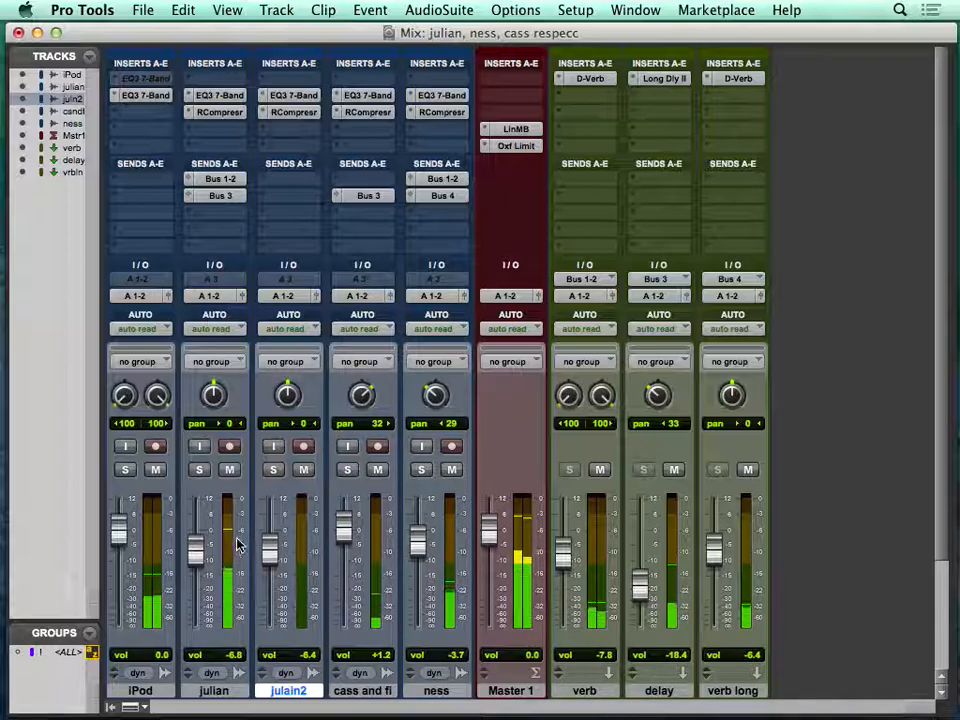
Set the thresholds of all bands in Master 1's Linear Phase Multiband compressor to -13.7 together.
left_click(515, 130)
left_click_drag(658, 347, 658, 364)
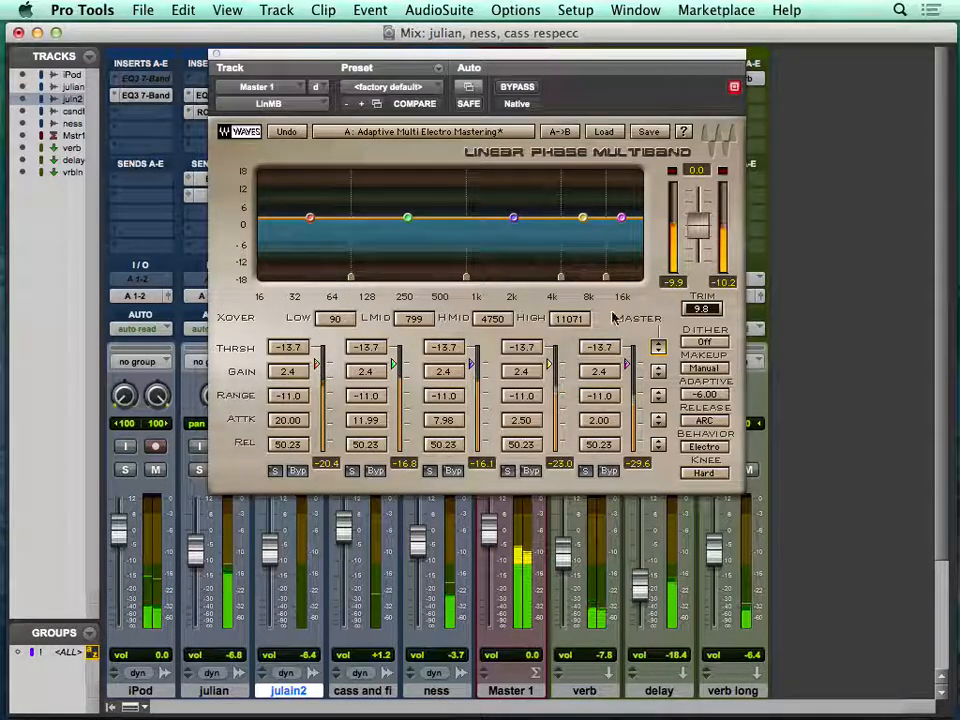
left_click(216, 54)
Raise the Oxford Limiter's input gain to 10 dB and its Enhance to 61% on Master 1.
left_click(530, 147)
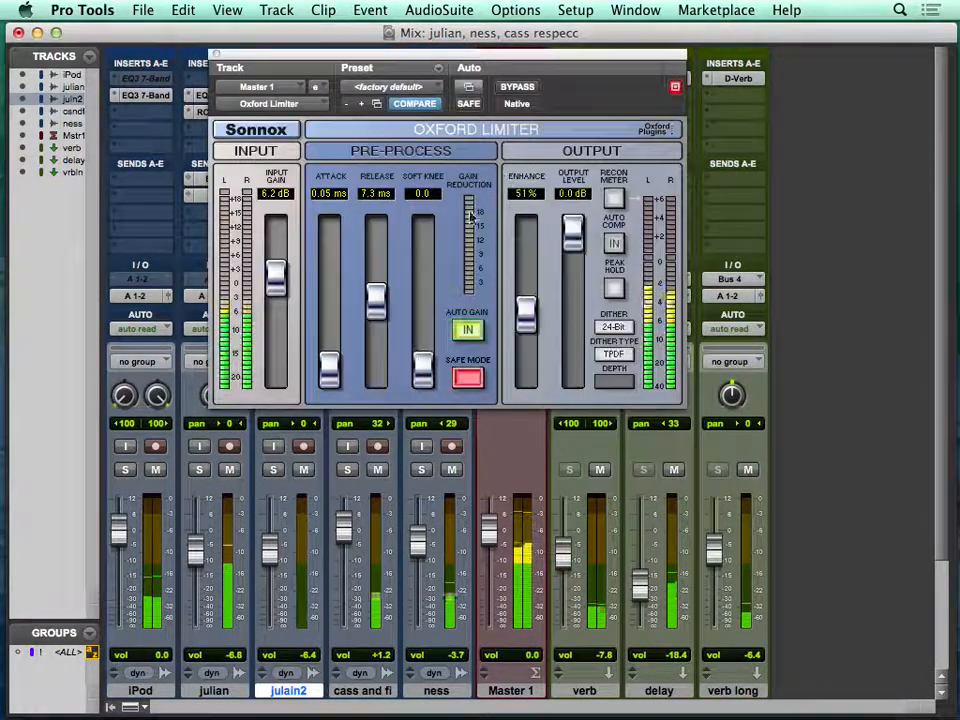
mouse_move(276, 278)
left_mouse_down()
mouse_move(274, 264)
mouse_move(285, 260)
left_mouse_up()
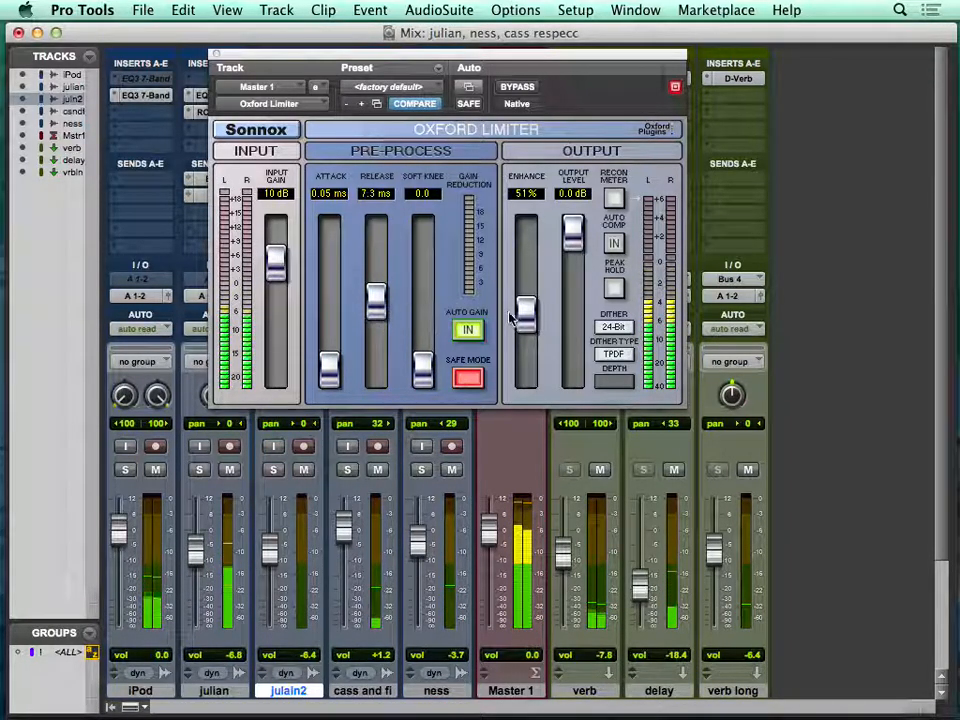
mouse_move(527, 316)
left_mouse_down()
mouse_move(523, 236)
mouse_move(503, 322)
mouse_move(510, 390)
mouse_move(525, 302)
mouse_move(527, 316)
left_mouse_up()
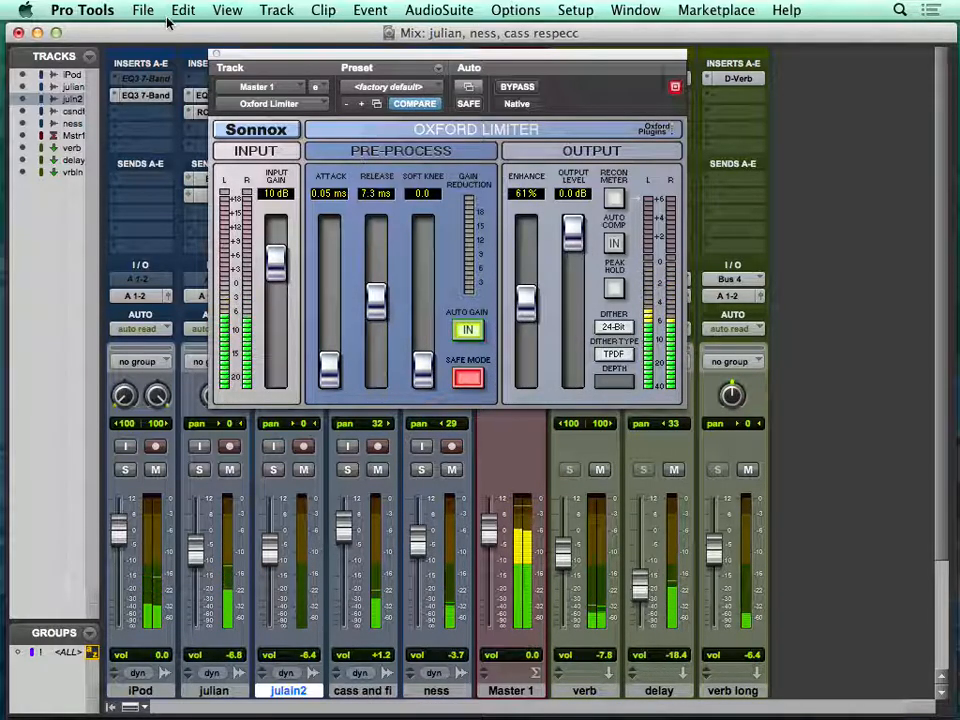
left_click(216, 54)
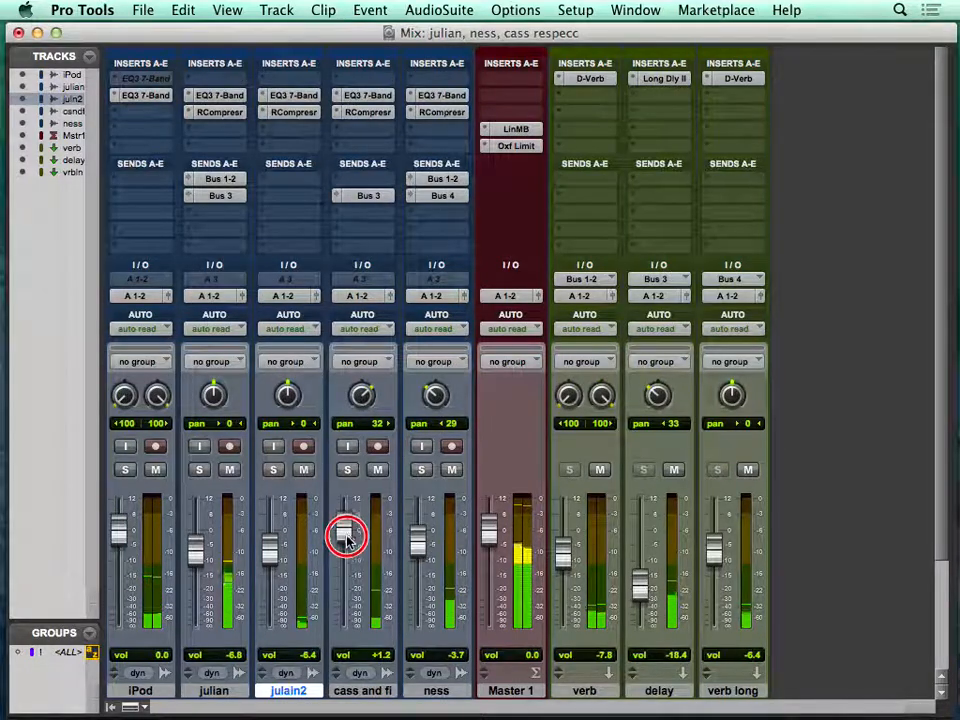
Set the HF band of the first vocal's EQ to a boost of about 3.2 dB at 5.61 kHz.
left_click(233, 97)
left_click_drag(765, 202, 760, 207)
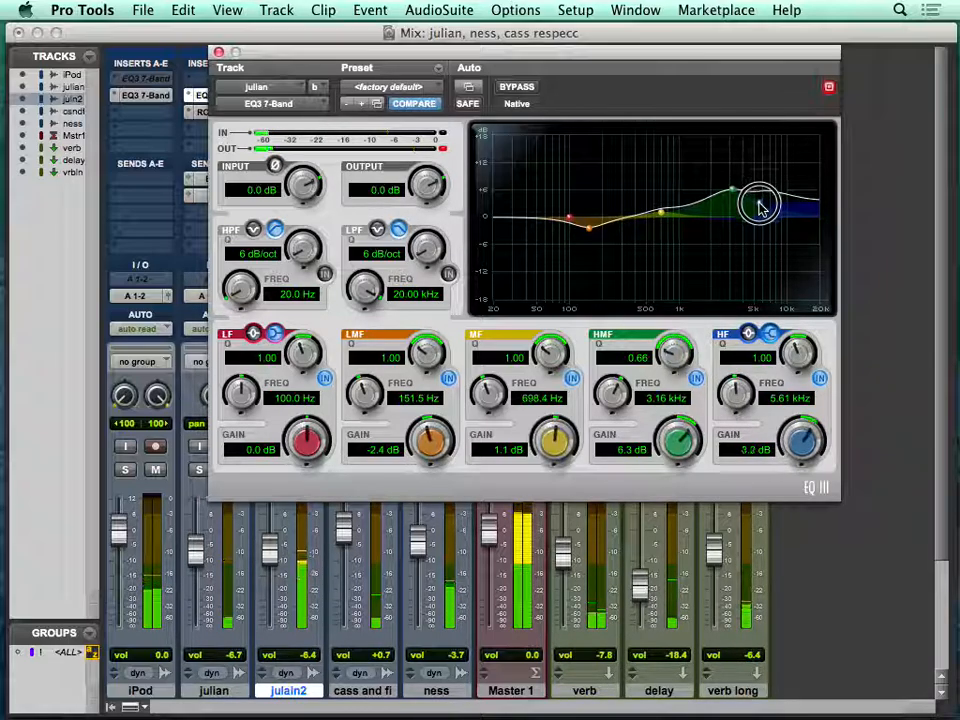
left_click(219, 51)
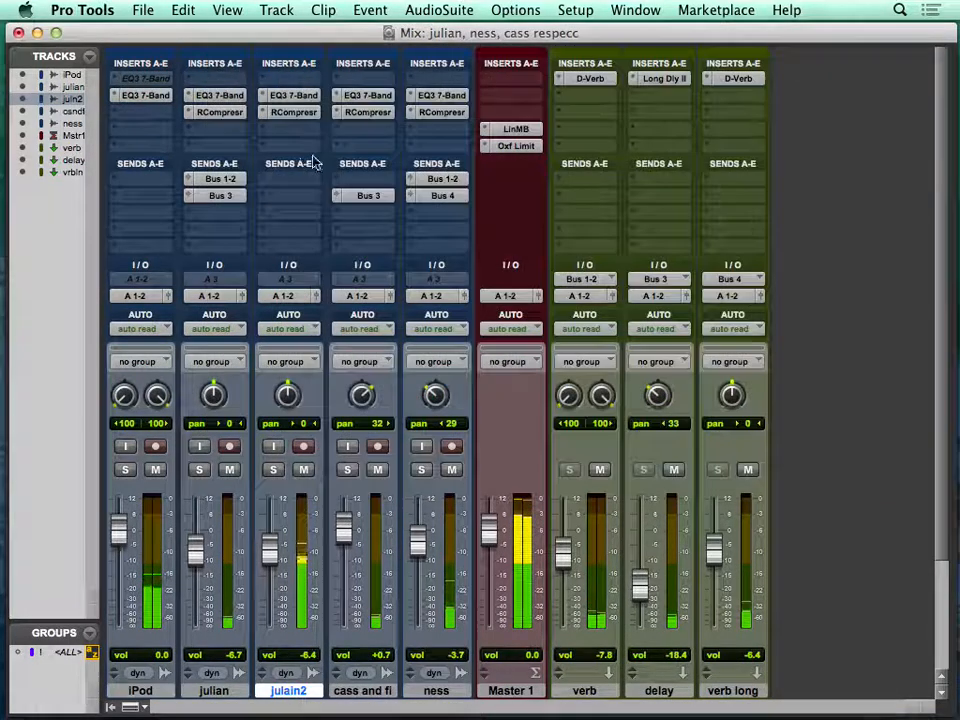
Boost the second vocal's EQ by 2.8 dB at 5.29 kHz in the HF band and 5.5 dB at 3.10 kHz in the HMF band.
left_click(293, 96)
left_click_drag(765, 217, 735, 196)
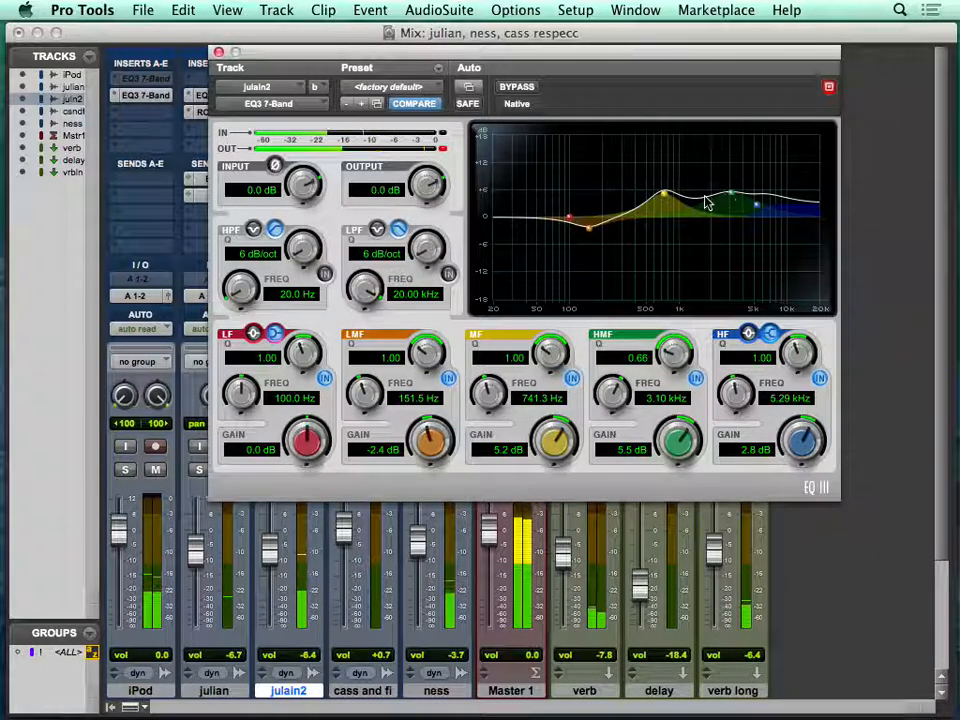
left_click(219, 53)
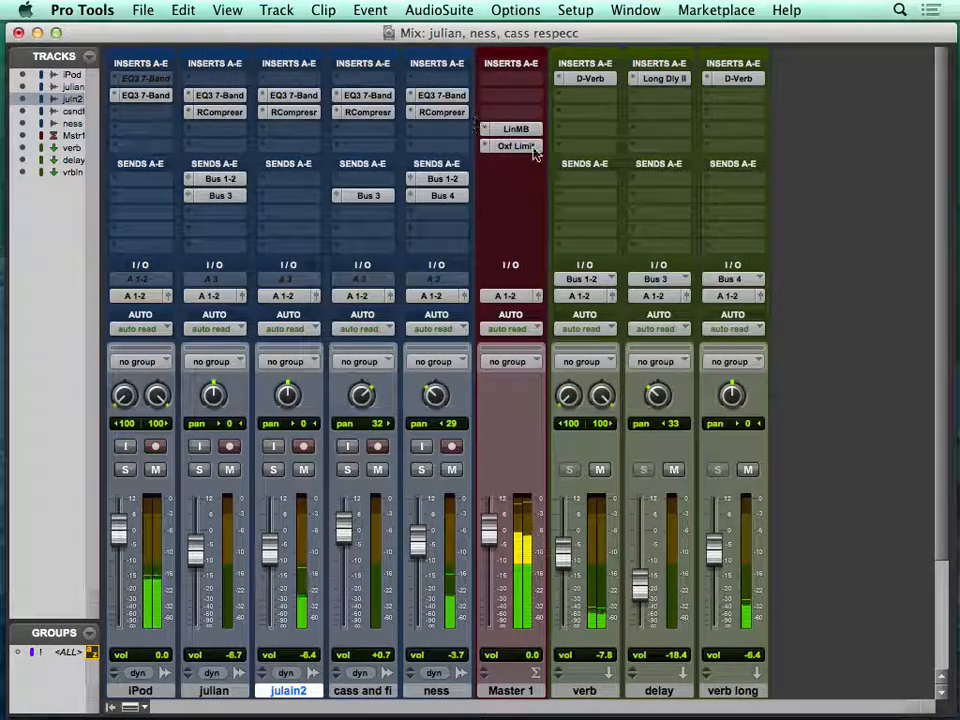
Set the second vocal's fader to -5.5 dB and the fourth vocal's fader to -3.8 dB.
left_click_drag(271, 549, 274, 540)
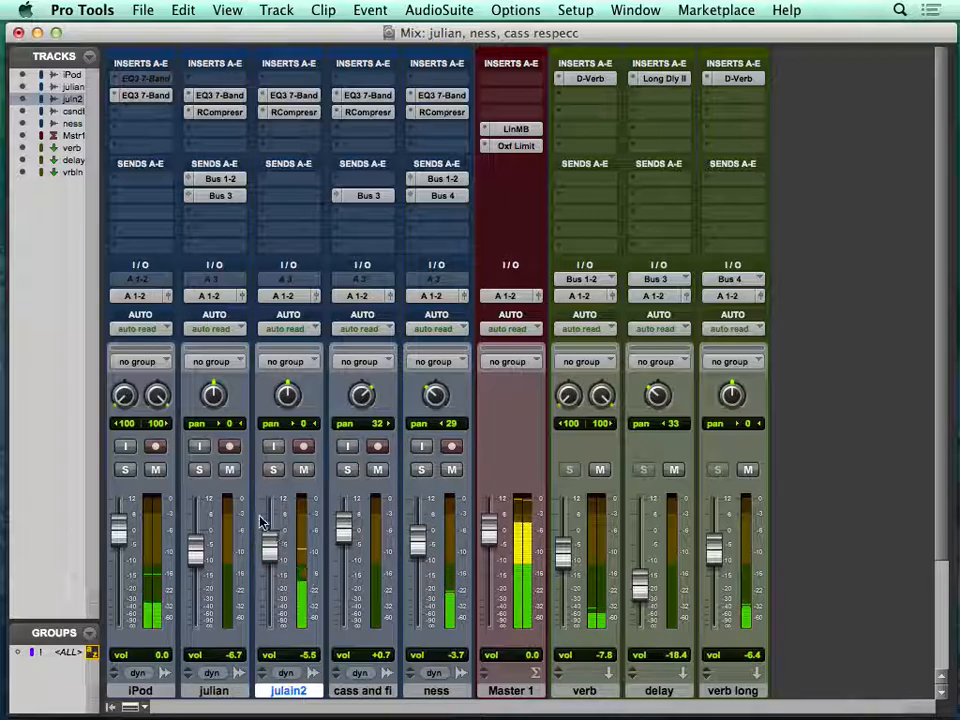
left_click_drag(418, 544, 418, 545)
Check the second vocal's EQ3 7-Band settings and view the playback position in the Edit window as the song ends.
left_click(293, 95)
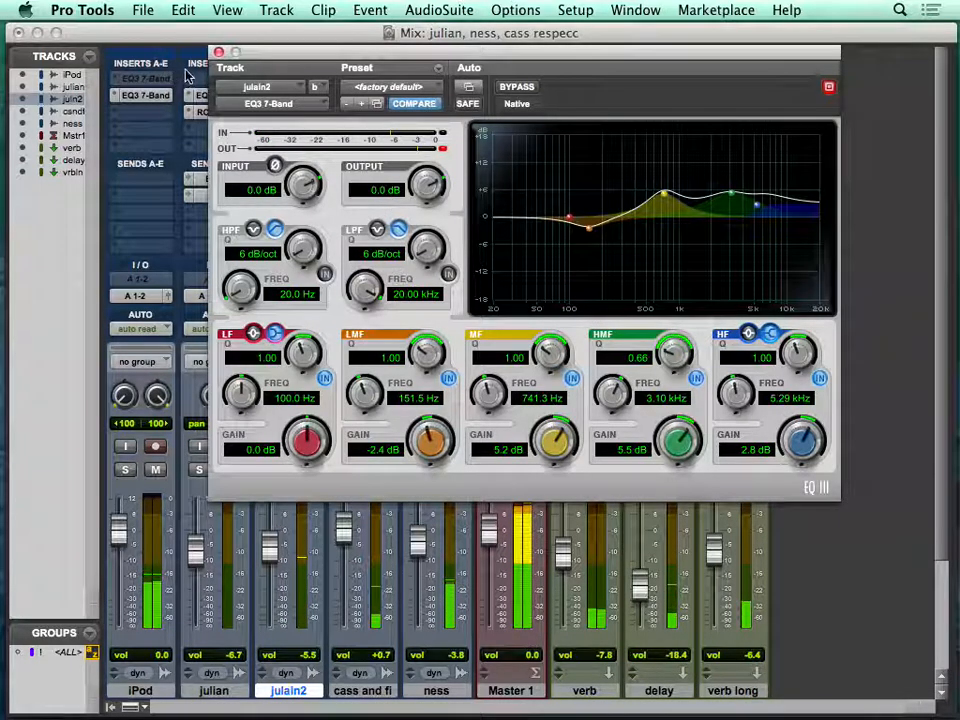
left_click(219, 52)
key("super+equal")
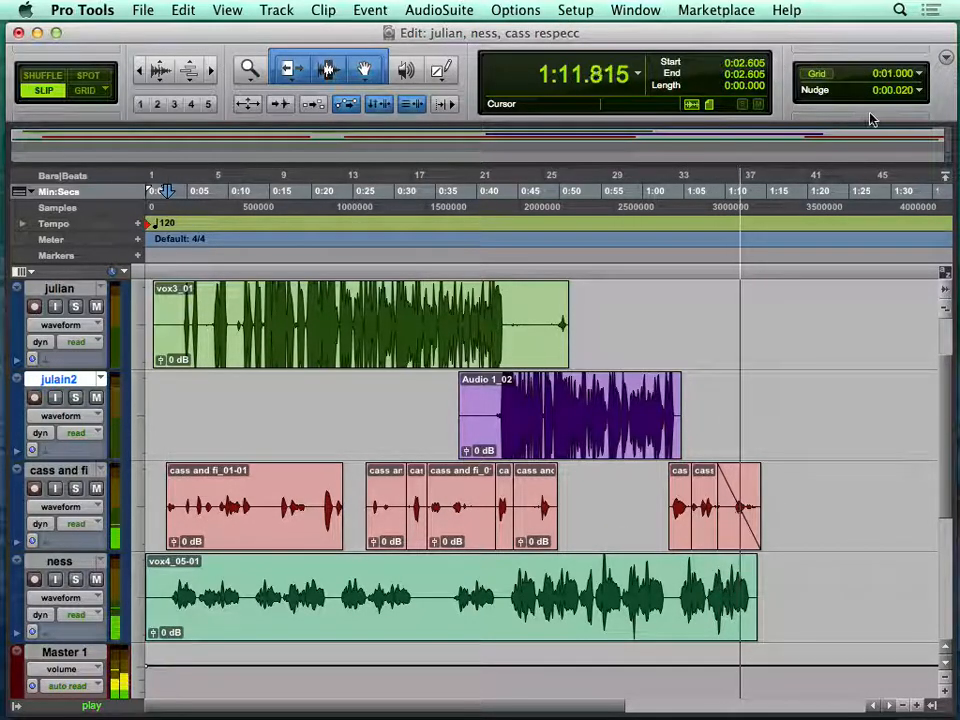
key("super+equal")
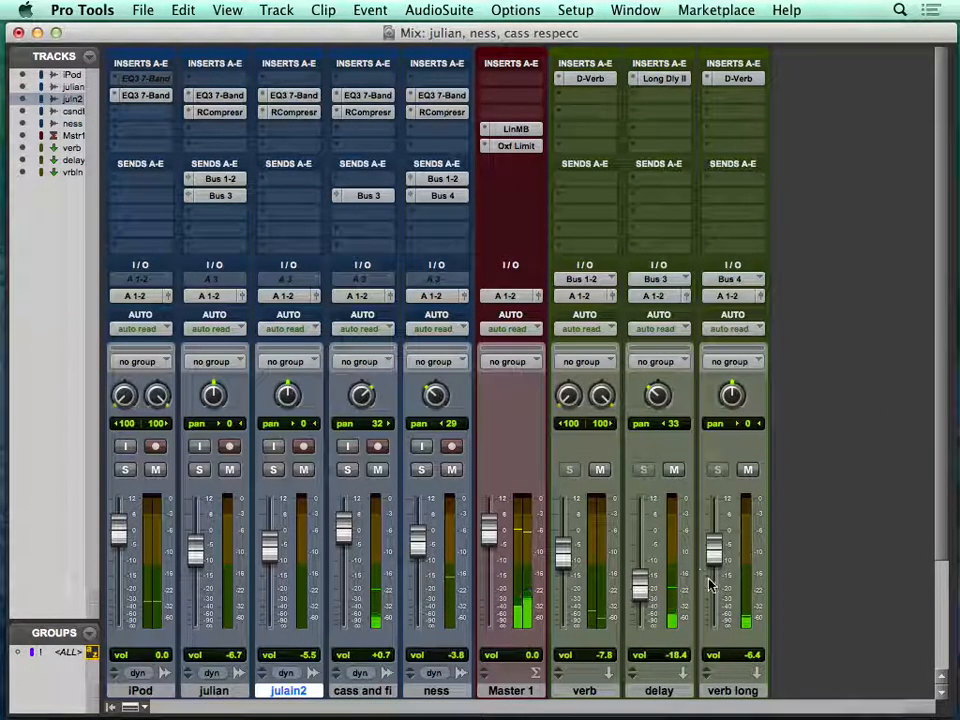
key("super+equal")
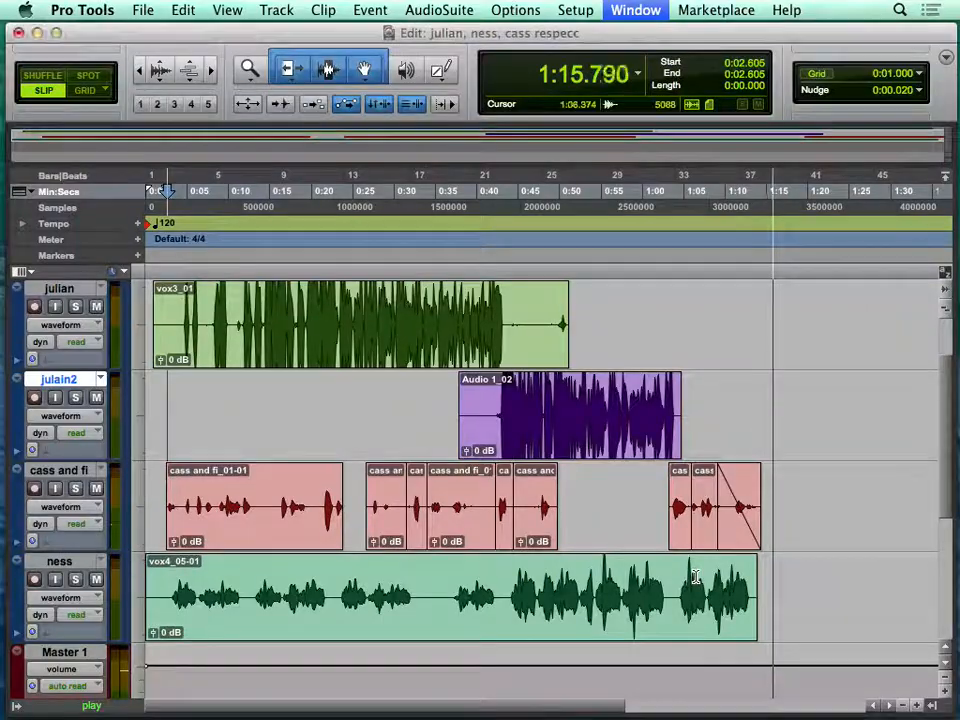
Stop playback and trim the end of the third vocal's last faded clip back to about 1:13.6.
key("super+bracketright")
key("super+bracketright")
key("super+bracketright")
key("space")
scroll(695, 576, "right", 20)
scroll(695, 576, "up", 2)
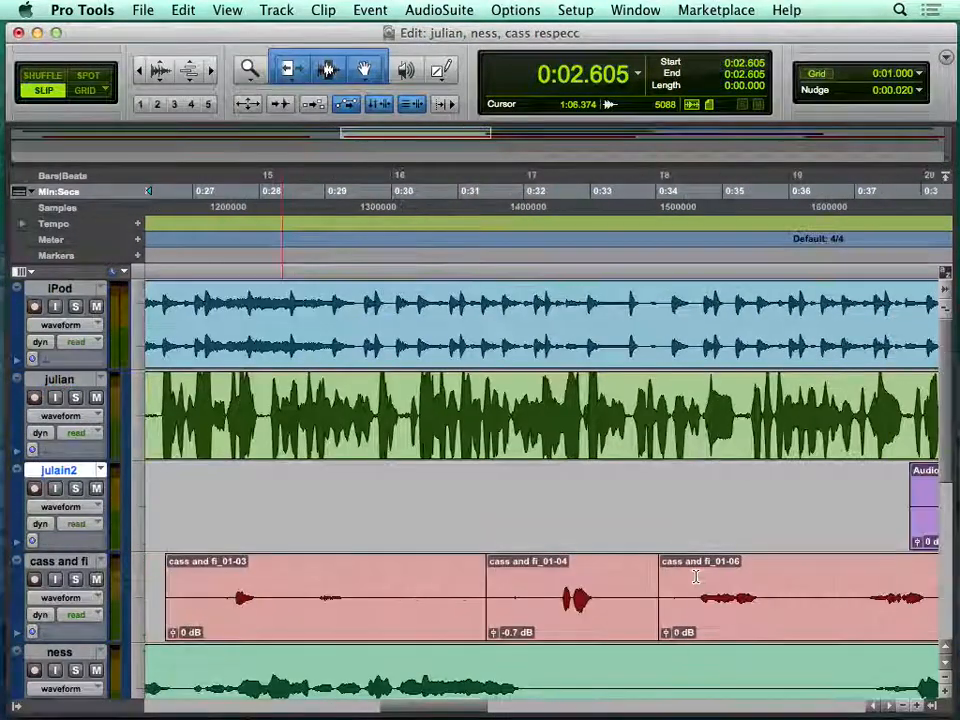
scroll(695, 577, "down", 5)
scroll(687, 577, "up", 5)
scroll(687, 577, "right", 5)
scroll(687, 577, "right", 10)
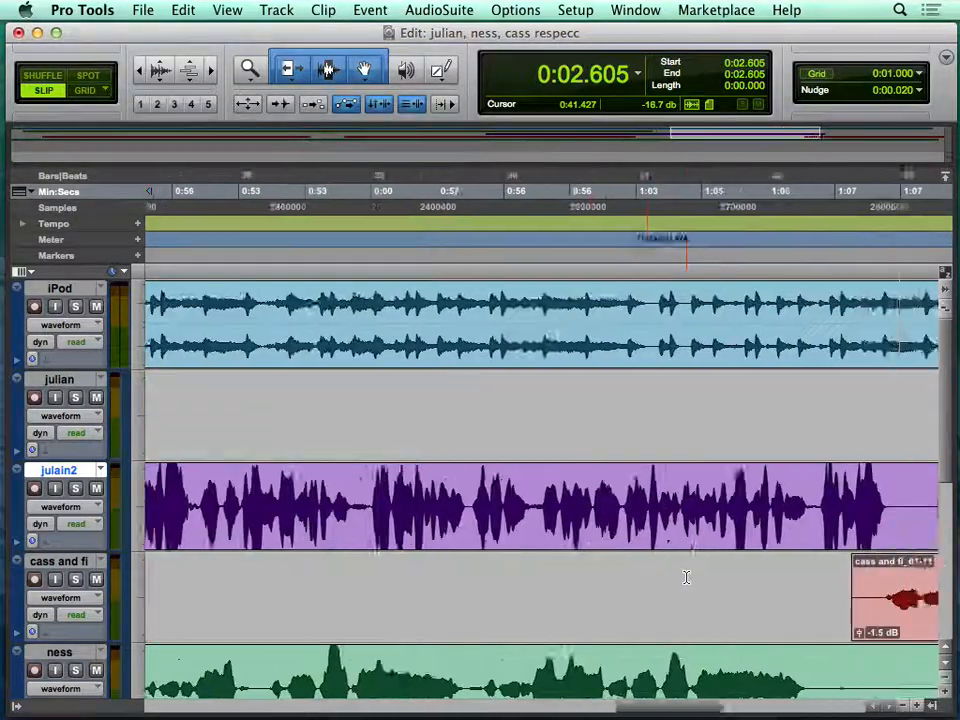
left_click_drag(789, 584, 740, 591)
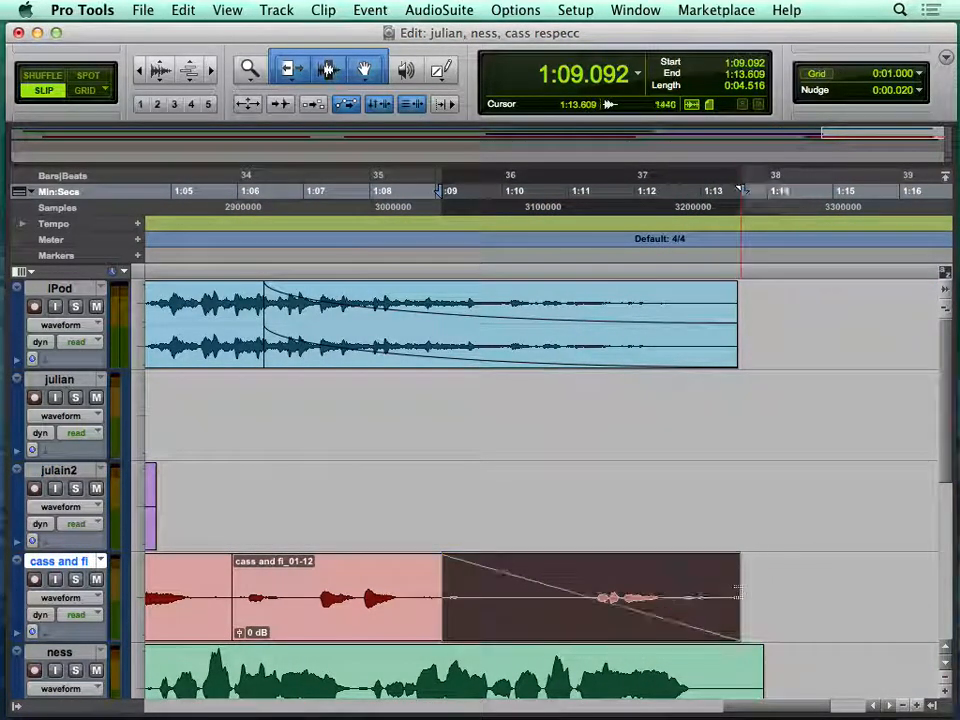
Play the song's ending from about 1:10.9 and return to the Mix window.
left_click(563, 577)
key("space")
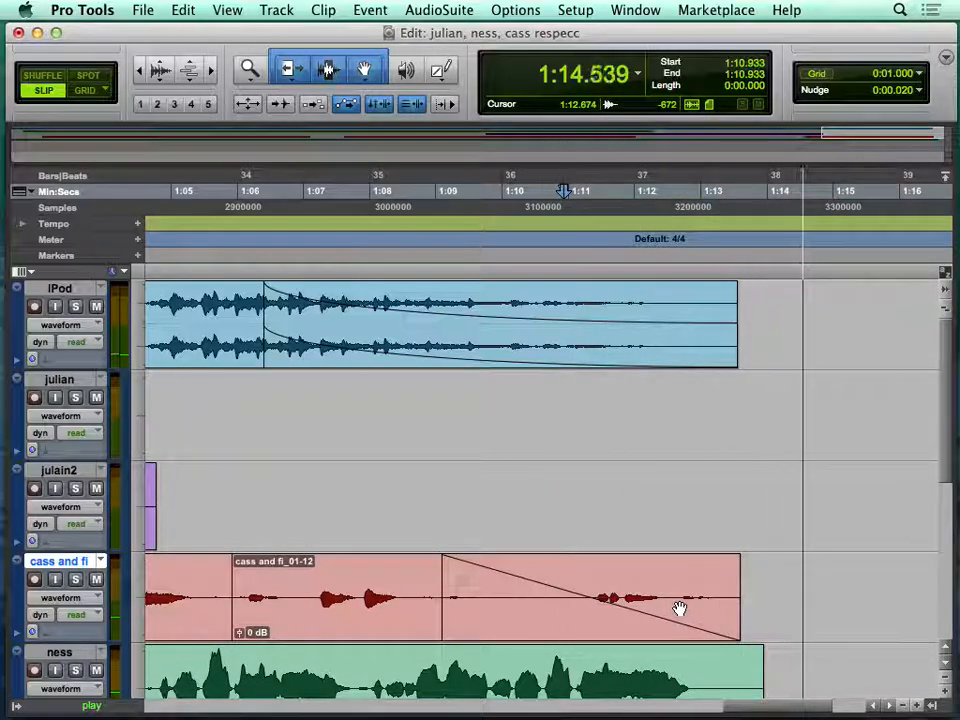
key("super+equal")
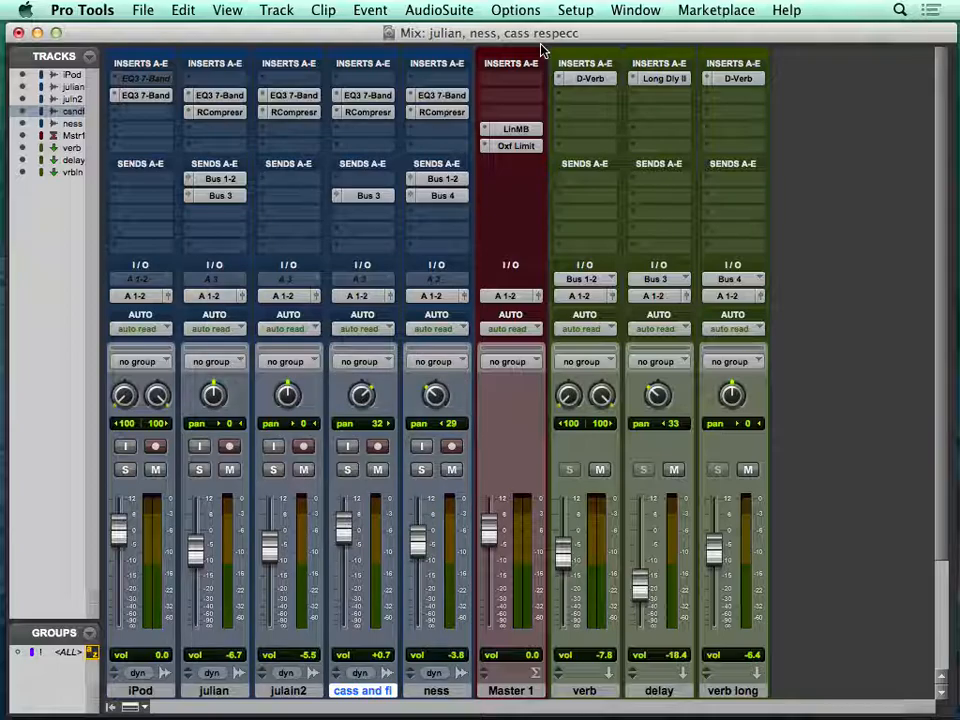
key("super+Tab")
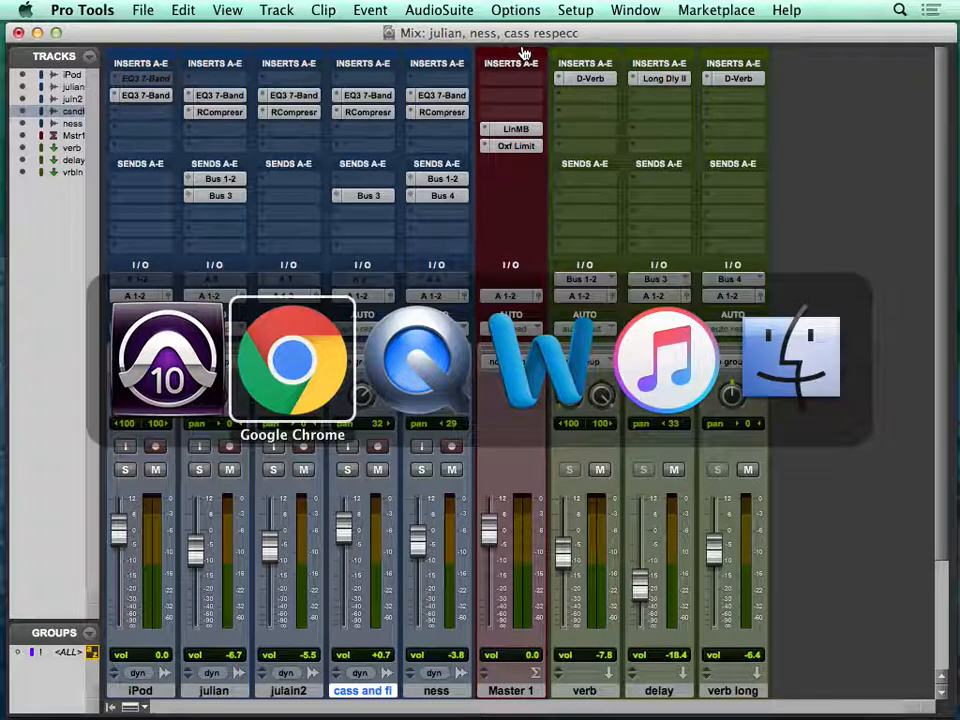
key("super+Tab")
key("super+Tab")
key("super+Tab")
key("super+Tab")
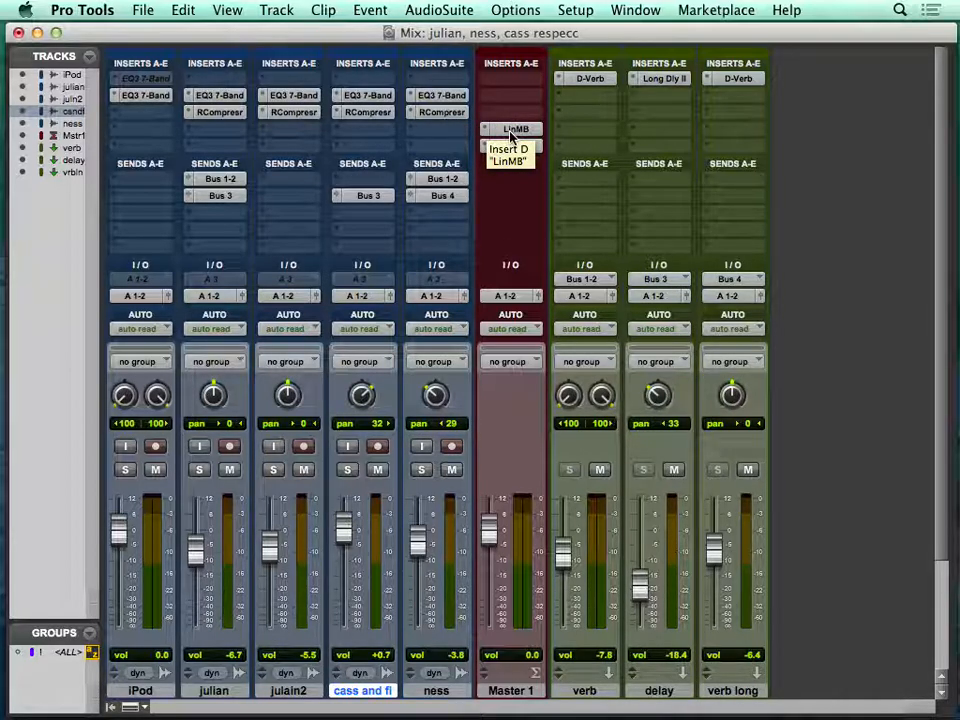
Review the D-Verb settings on the verb track and select the delay and verb long tracks in turn.
left_click(580, 78)
left_click_drag(568, 60, 500, 57)
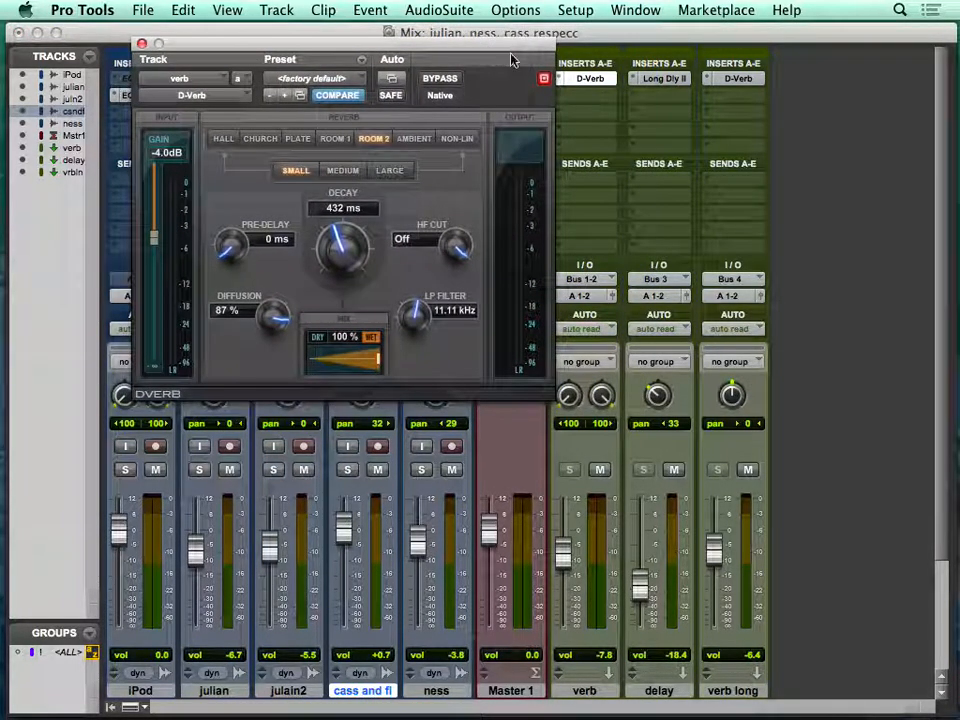
left_click(683, 696)
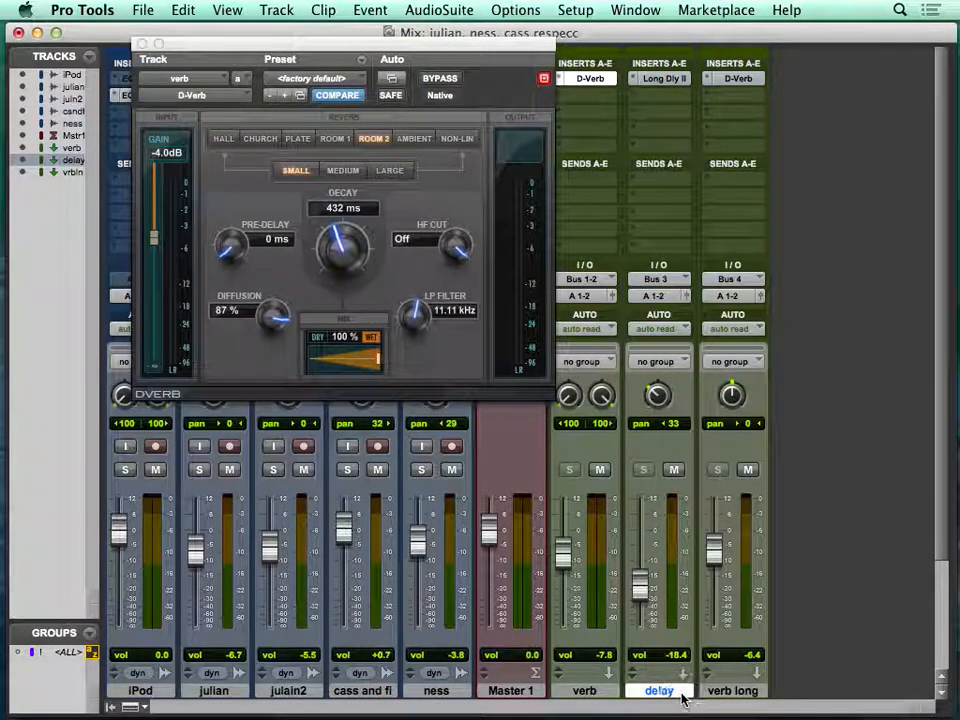
left_click(725, 691)
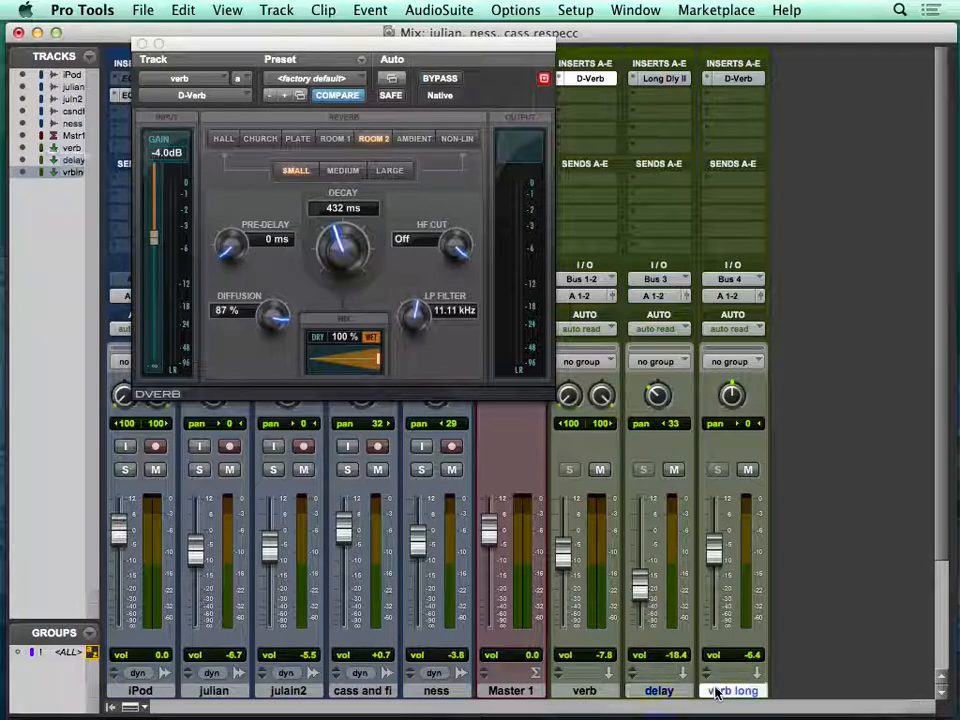
left_click(142, 44)
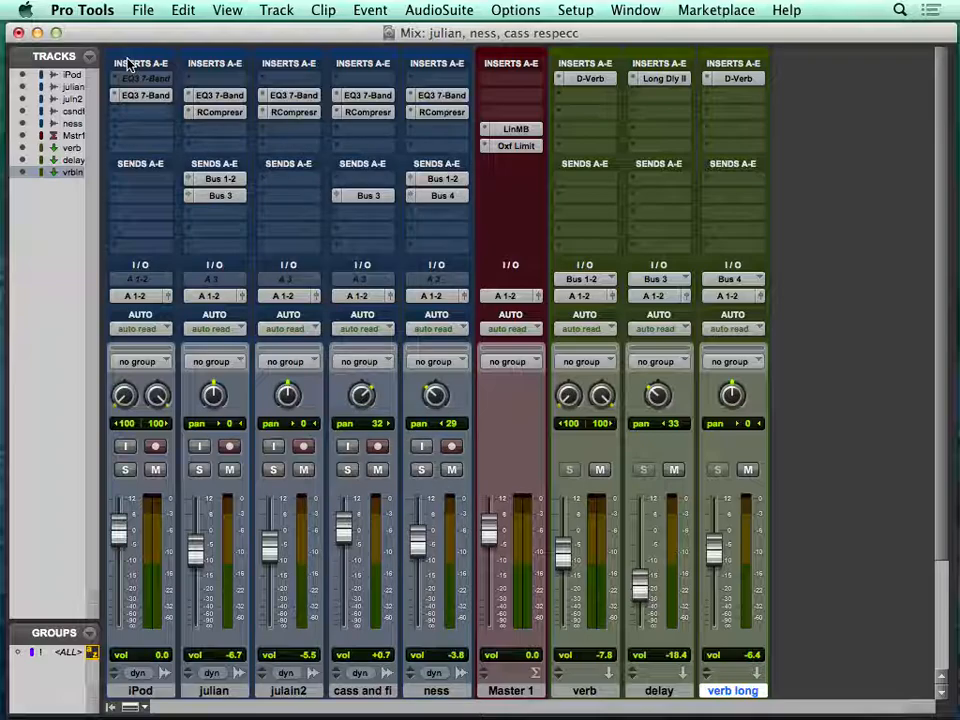
key("super+Tab")
key("super+Tab")
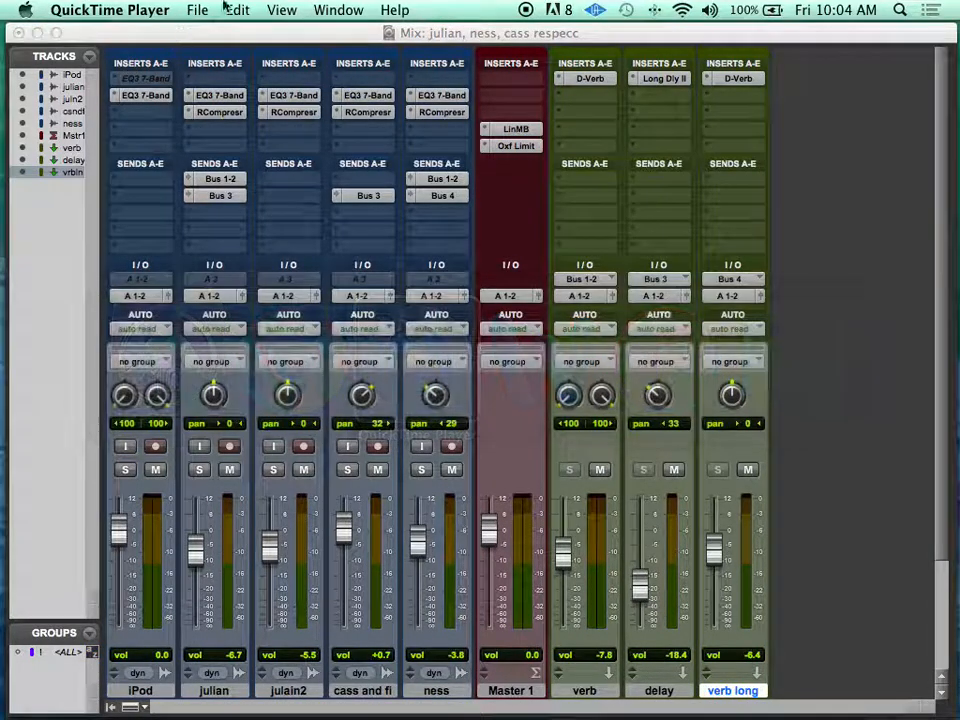